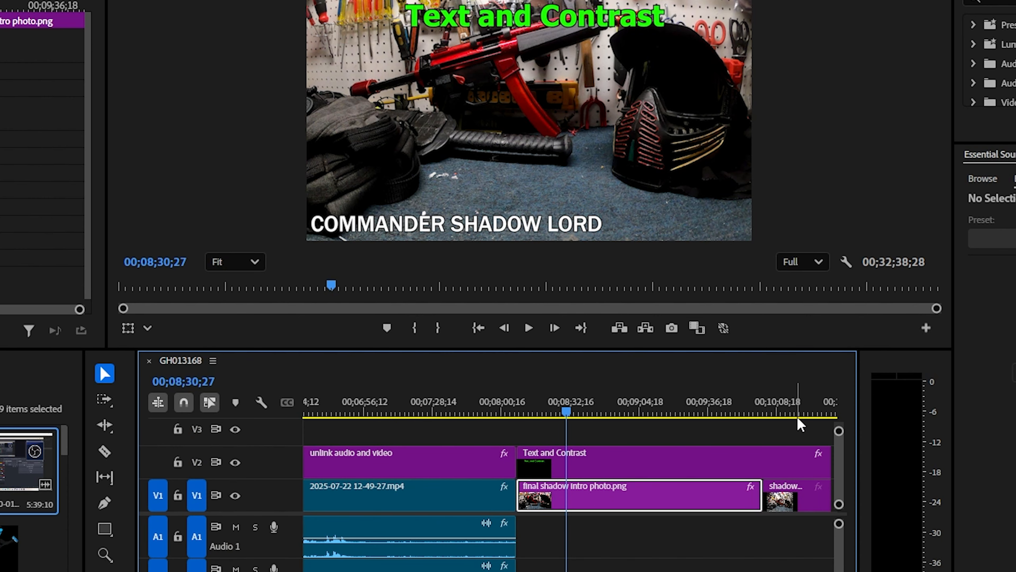
- Compare the final shadow intro photo.png clip with the shadowintronotext.JPG clip, ending on the start of shadowintronotext.JPG
click(788, 403)
scroll(798, 404, down, 5)
drag(784, 406, 600, 408)
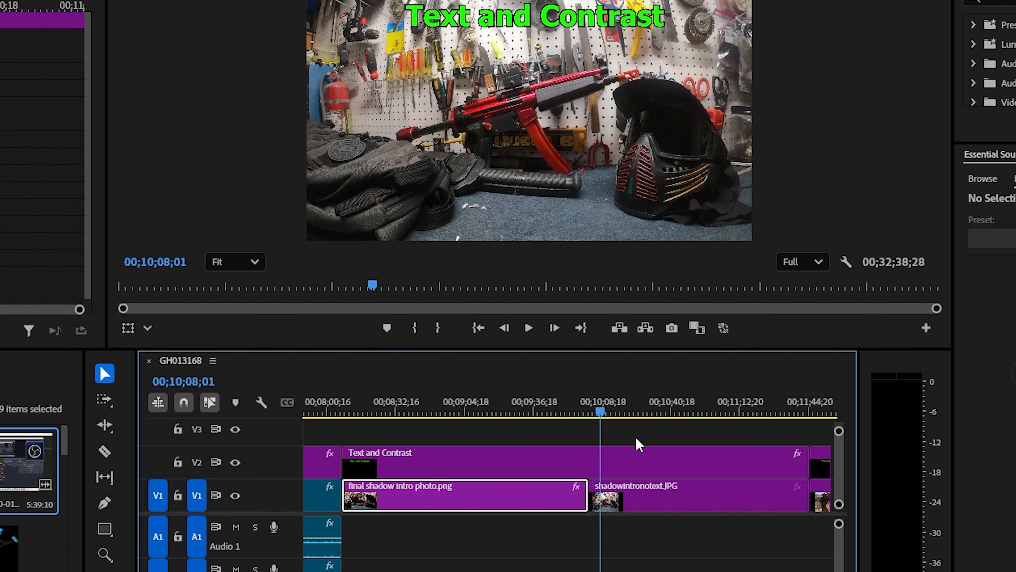
drag(638, 445, 538, 443)
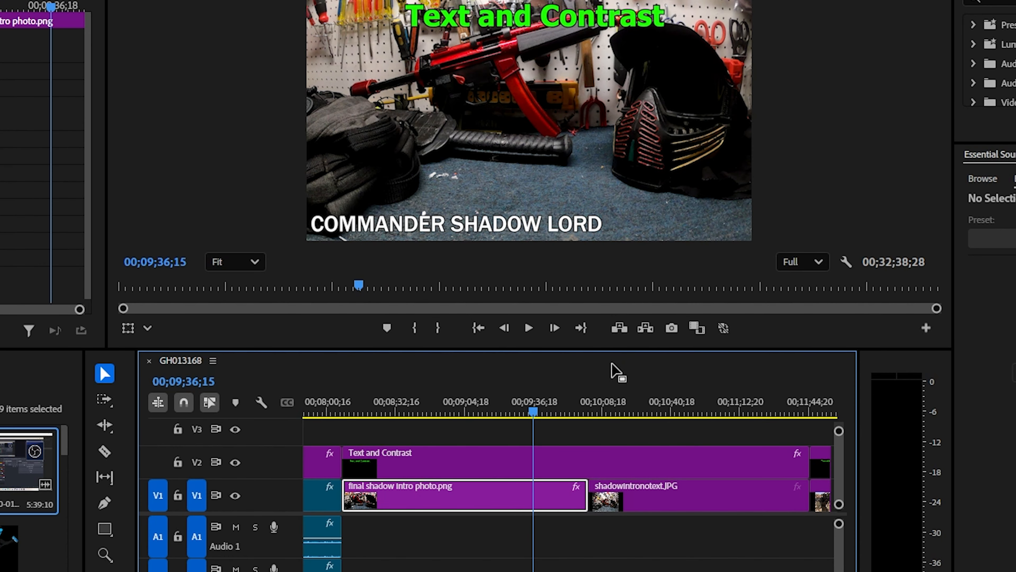
click(615, 406)
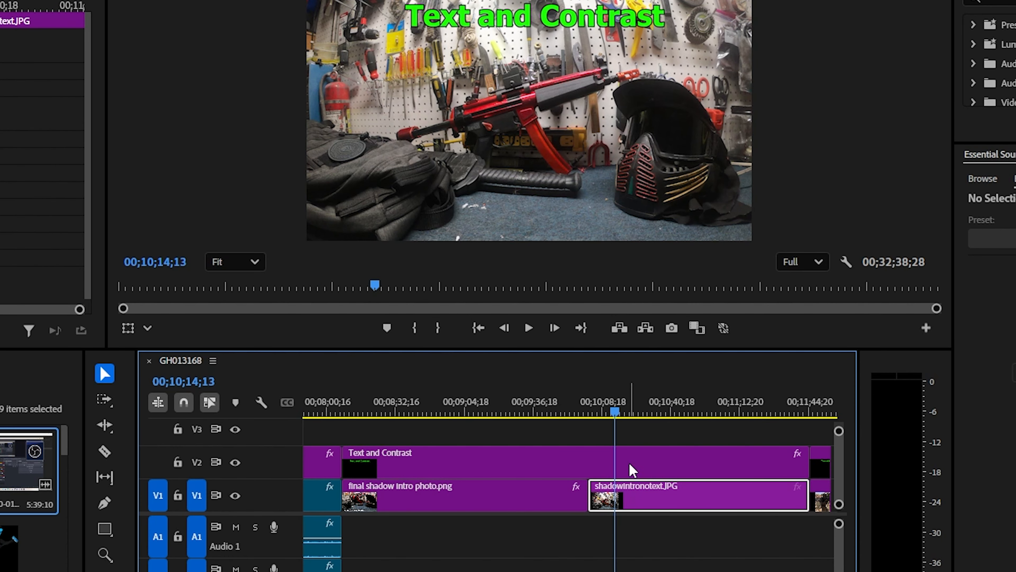
click(511, 407)
click(610, 408)
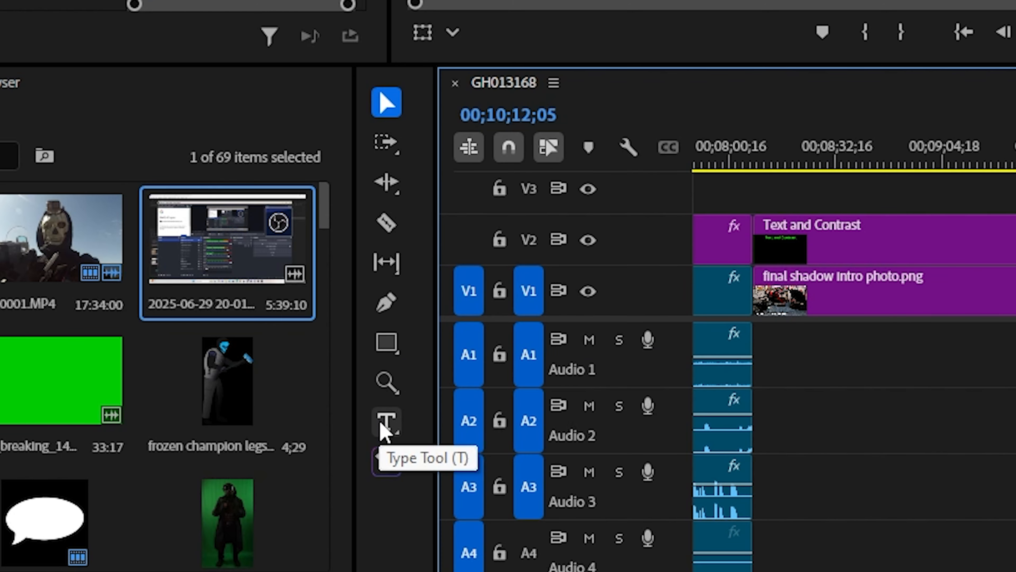
key(ctrl+t)
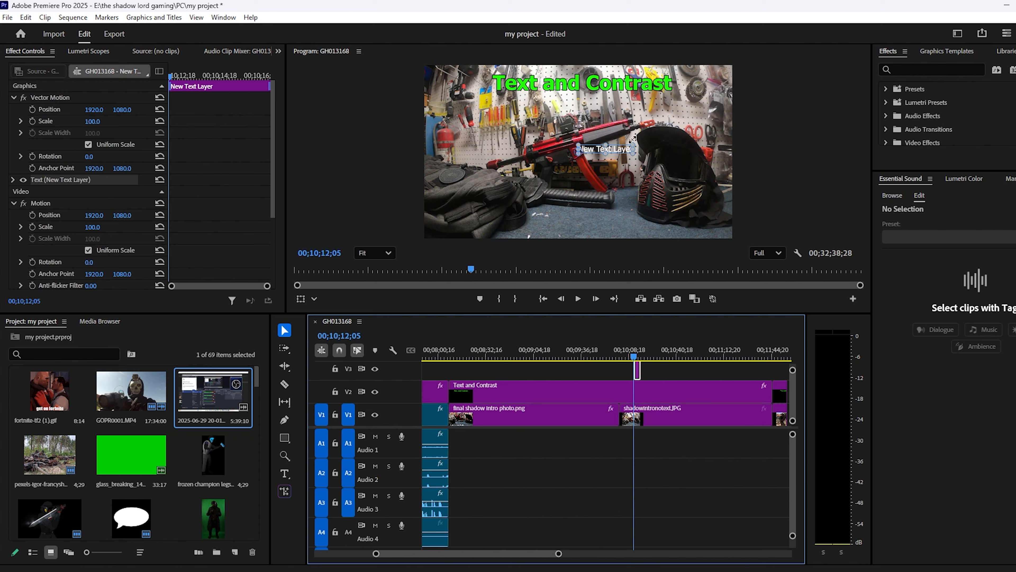
drag(633, 142, 591, 172)
key(ctrl+z)
key(ctrl+z)
key(ctrl+z)
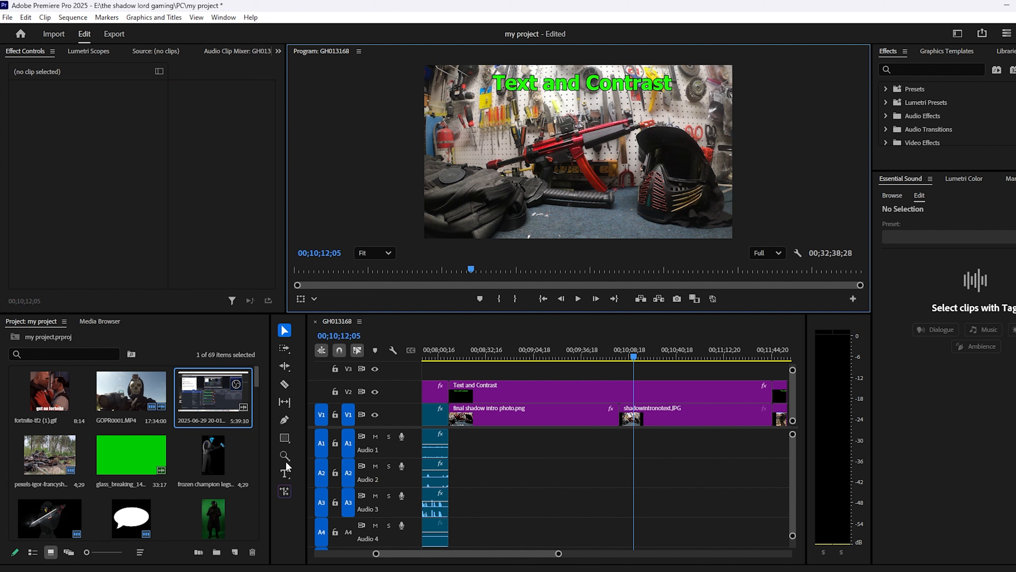
click(285, 473)
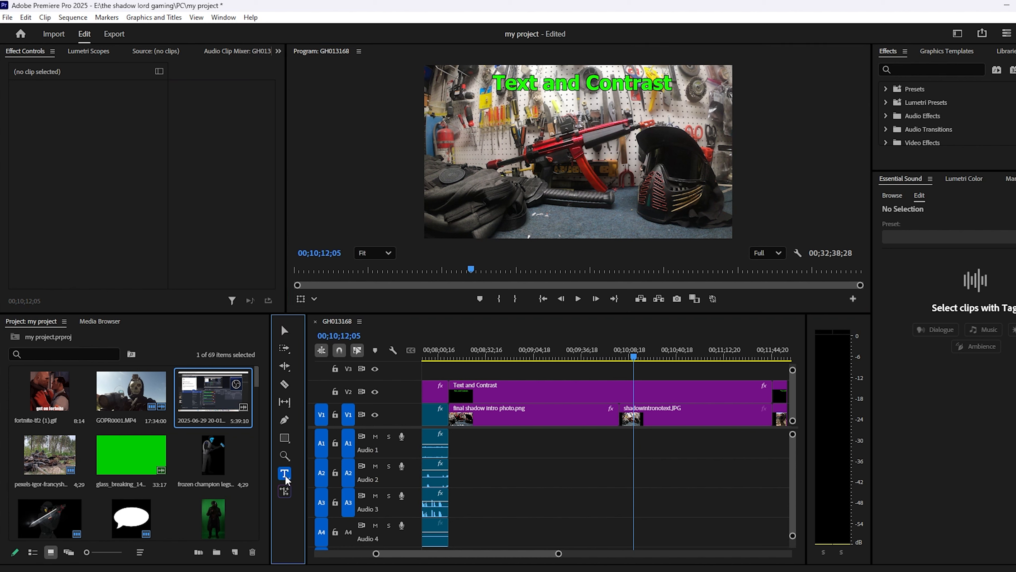
click(658, 230)
key(ctrl+z)
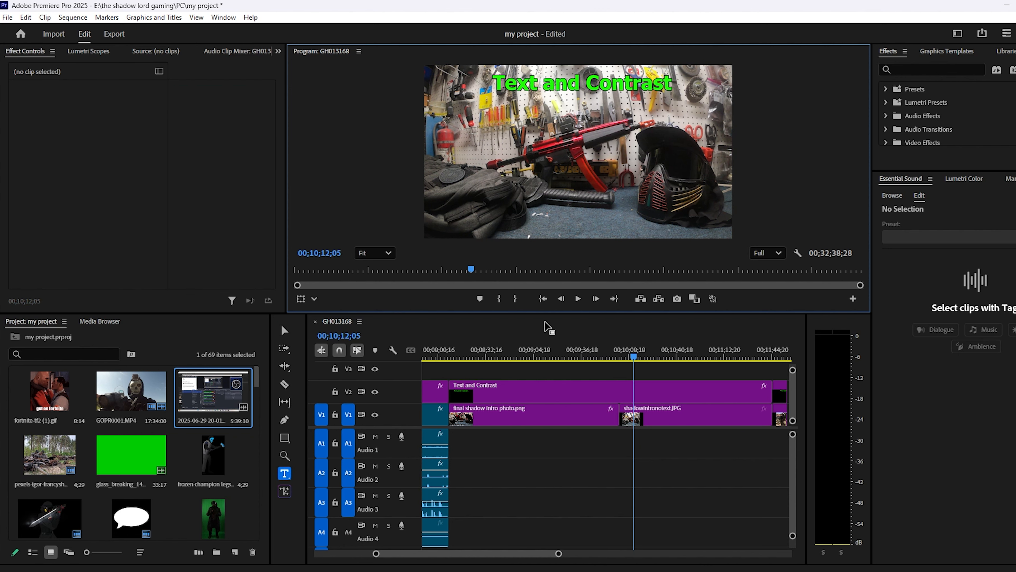
- Add a text layer over the shadowintronotext.JPG photo, enlarge it and set its text to "Commander Shadow Lord"
key(ctrl+t)
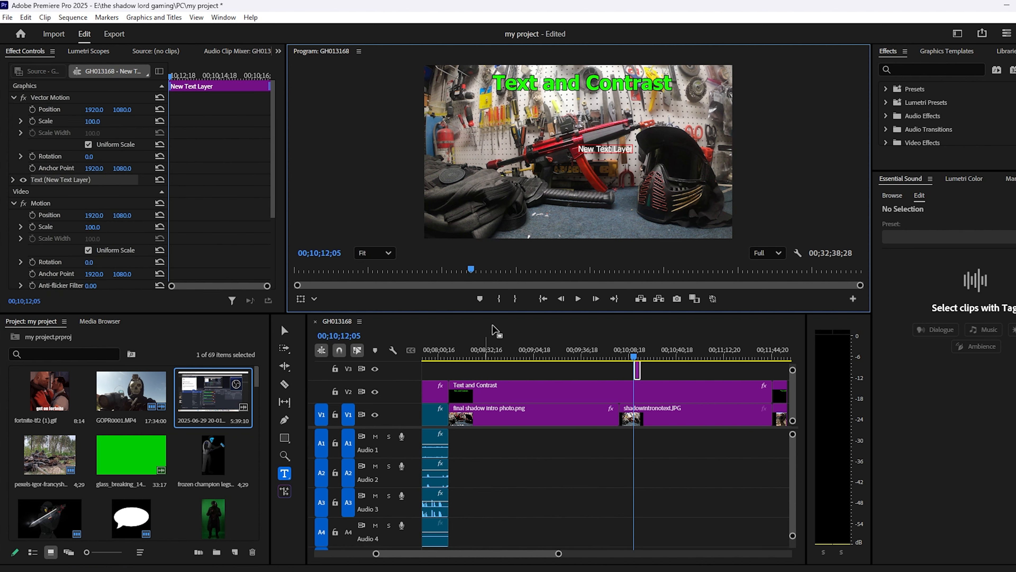
key(Escape)
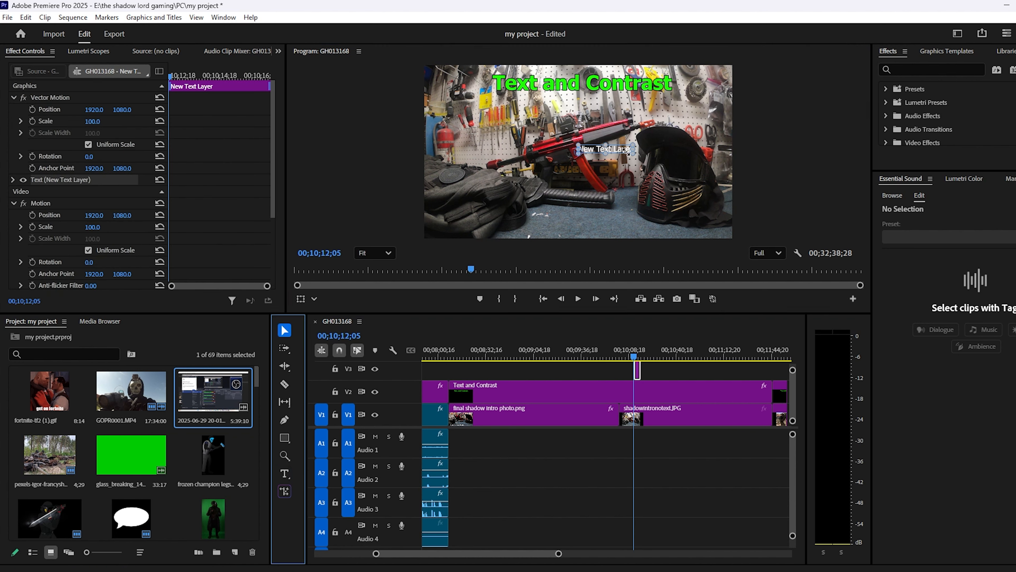
drag(651, 142, 578, 165)
double_click(577, 165)
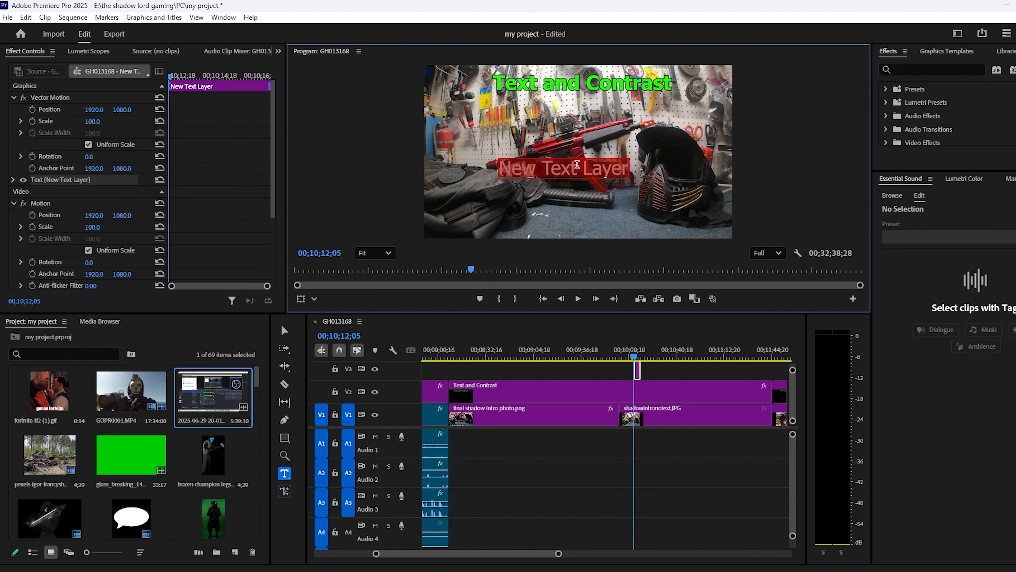
text(Commander Shadow Lord)
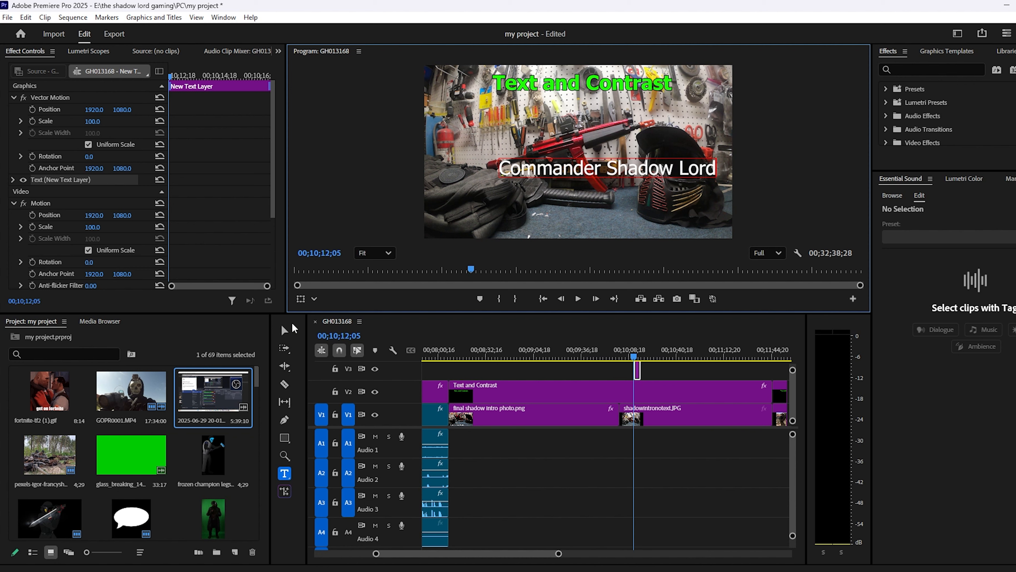
- Place the title in the lower-left corner of the frame, scale it slightly down and expand its text properties
click(283, 331)
drag(584, 162, 507, 224)
drag(646, 212, 633, 214)
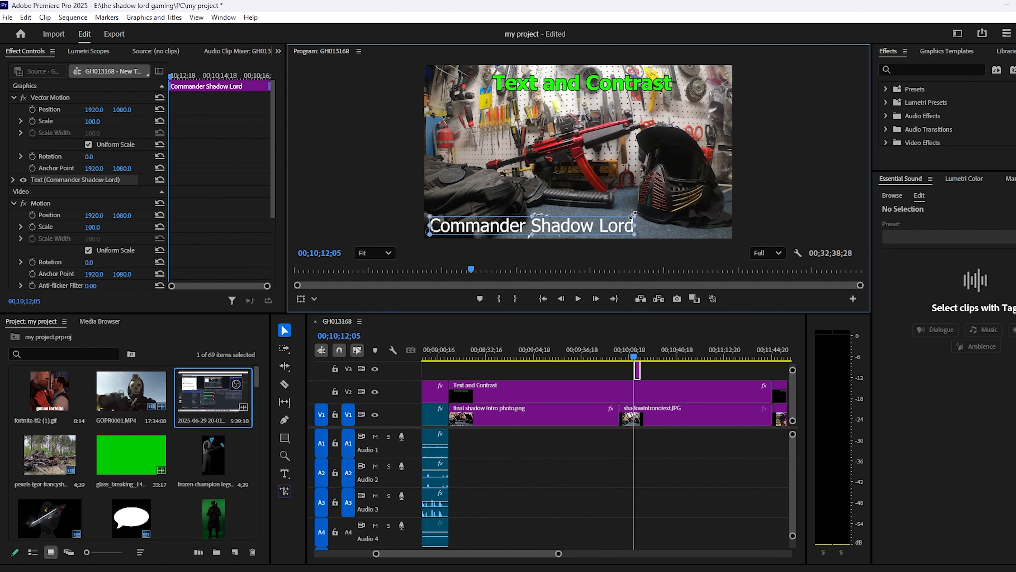
click(12, 180)
drag(272, 104, 275, 127)
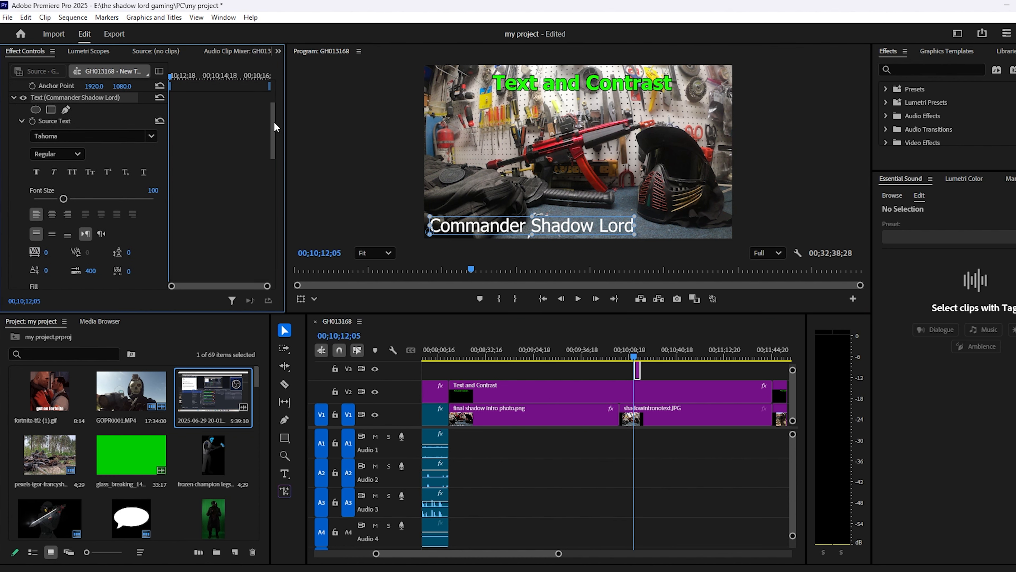
- Extend both ends of the Commander Shadow Lord title clip to match the start and end of the shadowintronotext.JPG clip
click(574, 348)
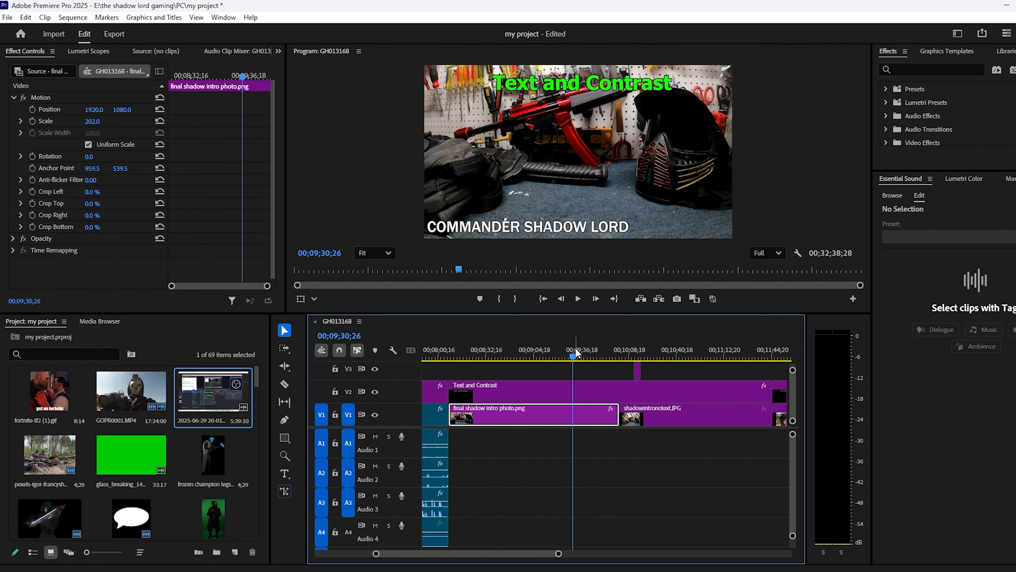
click(630, 349)
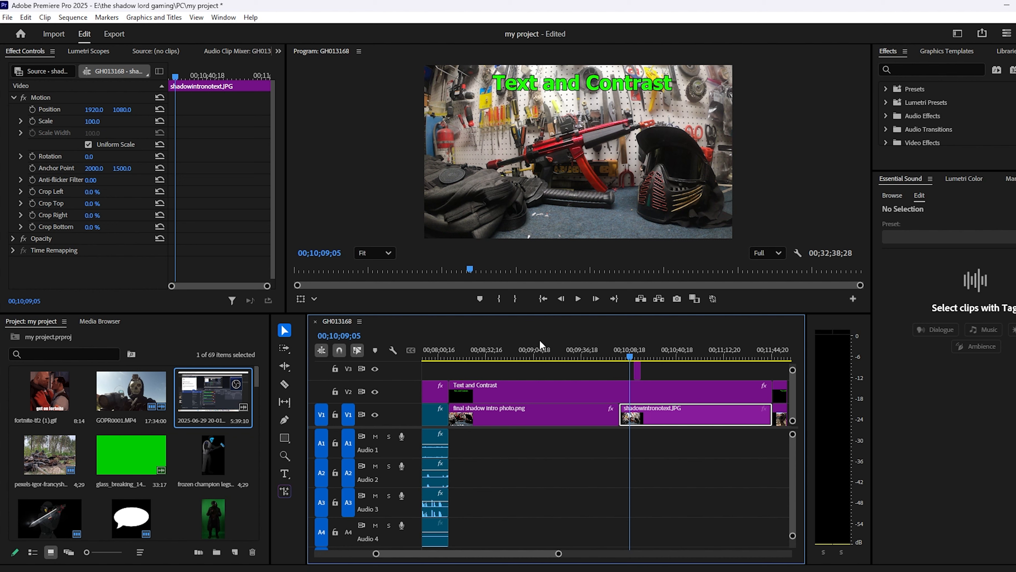
click(638, 373)
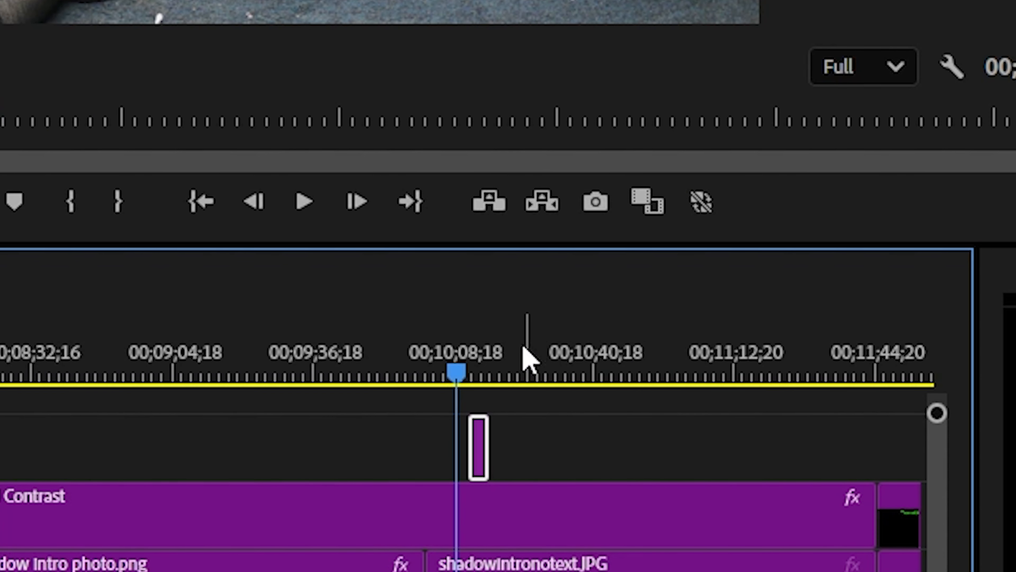
click(640, 353)
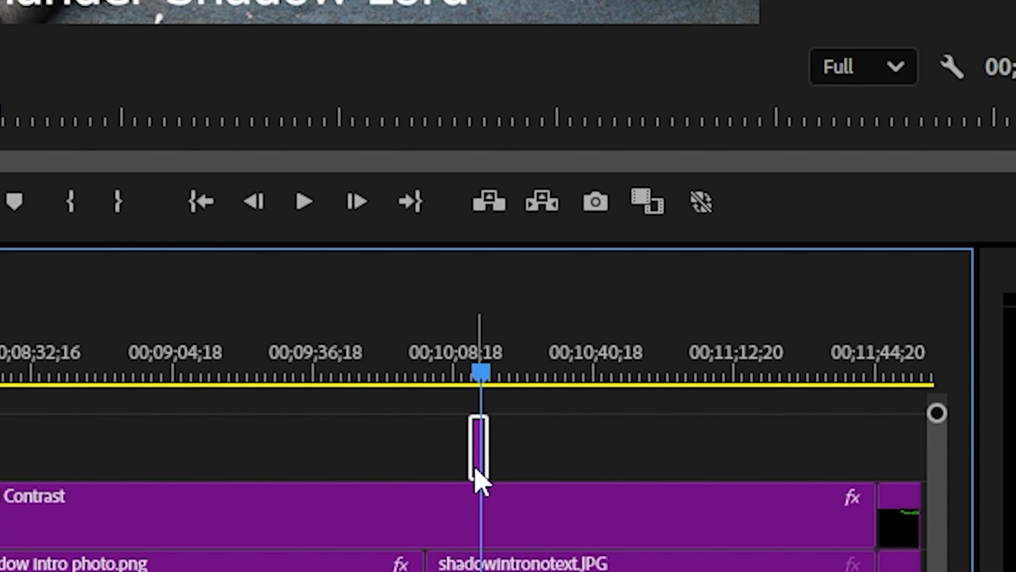
drag(472, 448, 426, 448)
drag(487, 464, 862, 462)
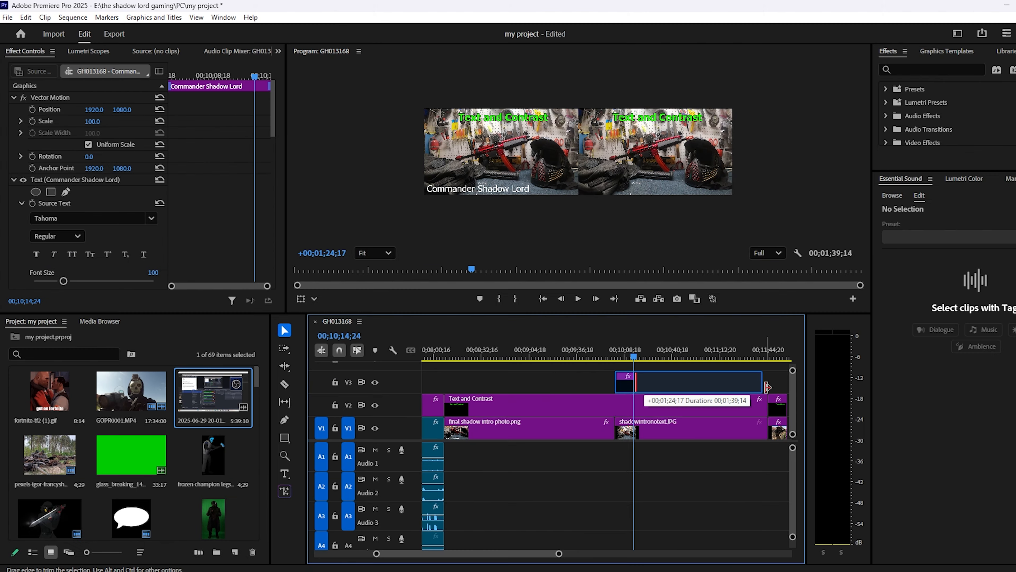
drag(767, 387, 767, 387)
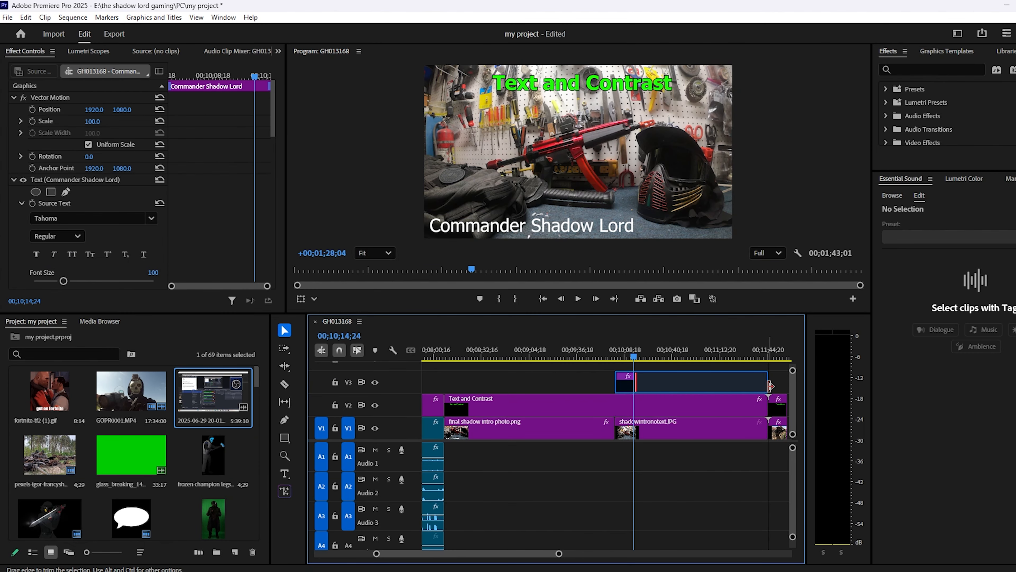
mouse_move(767, 428)
mouse_down()
mouse_move(675, 426)
mouse_move(767, 427)
mouse_up()
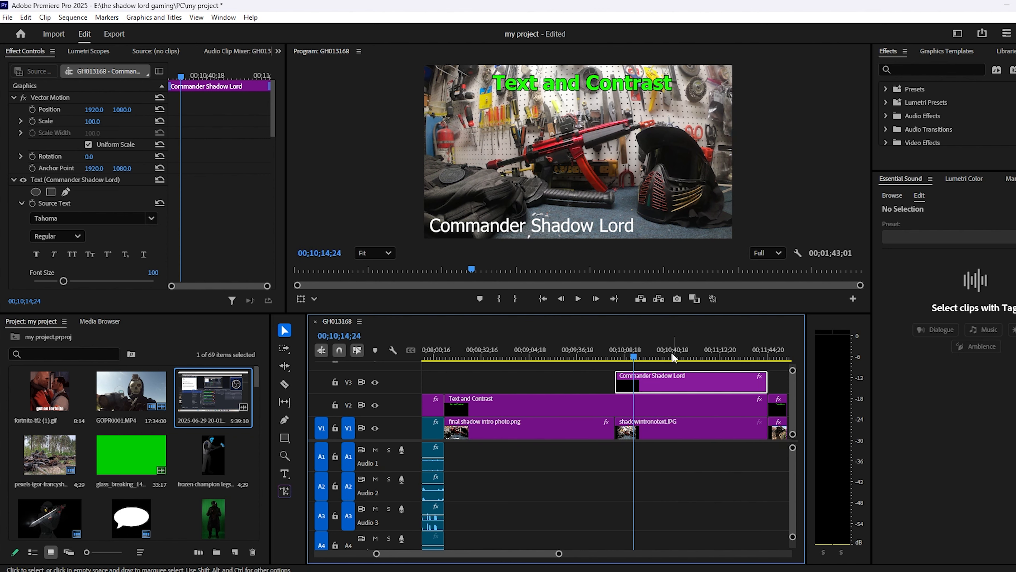
- Enable a stroke on the whole Commander Shadow Lord text and set its color to black (000000)
double_click(454, 225)
scroll(234, 208, down, 1)
scroll(235, 212, down, 5)
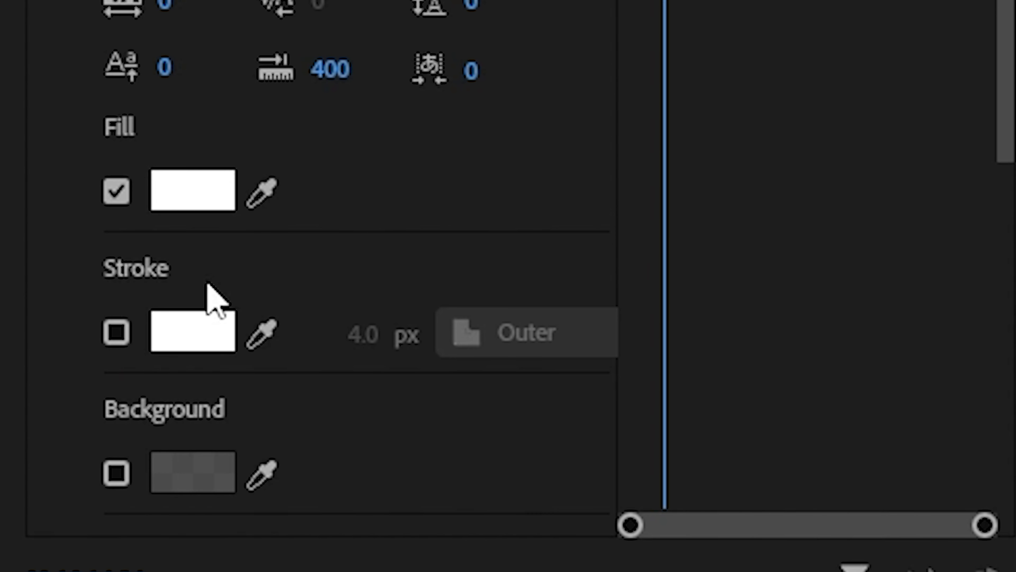
click(35, 233)
click(180, 336)
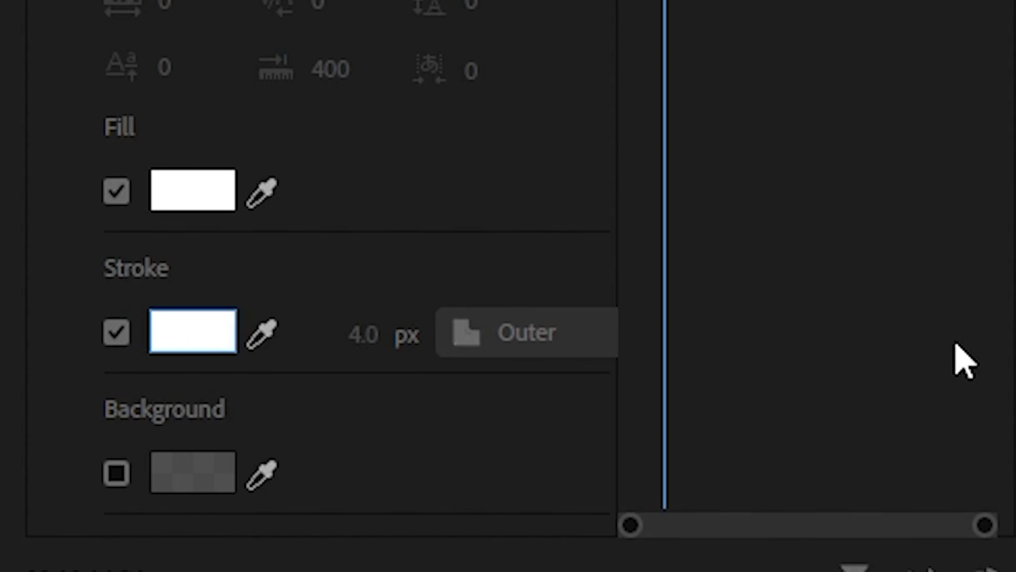
click(542, 213)
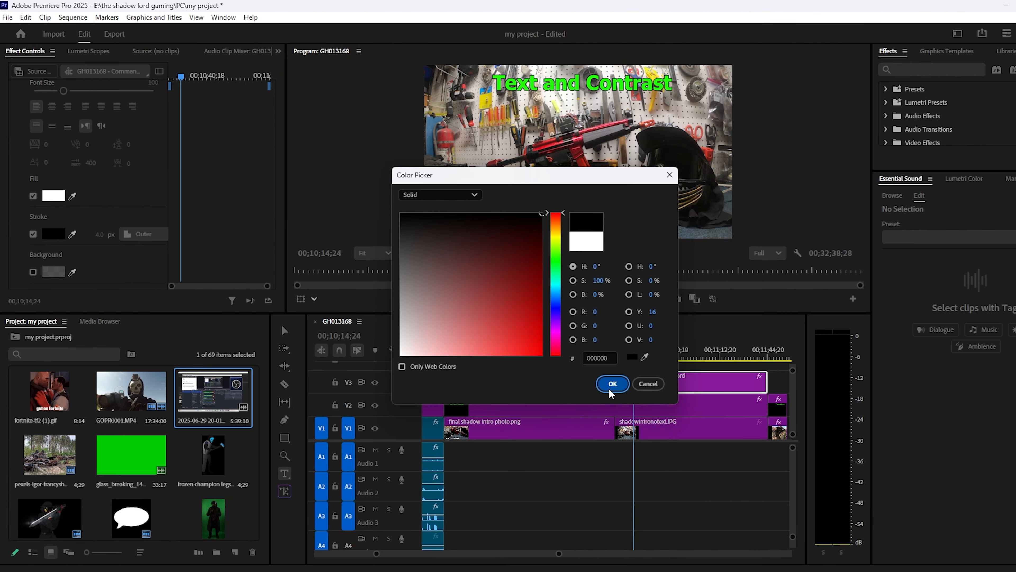
click(612, 383)
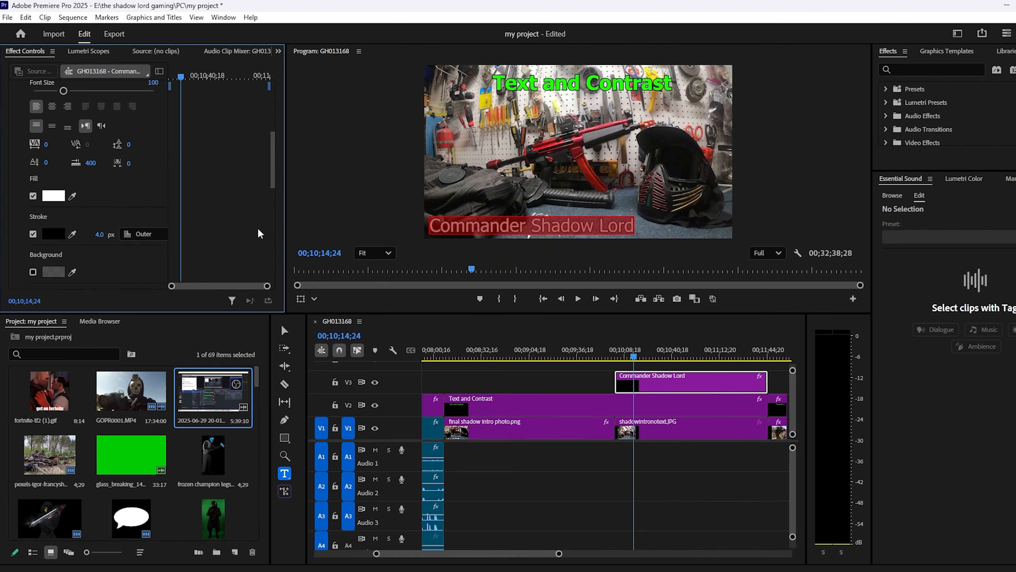
- Set the title's fill color to a bright yellow with a hue of 66°
click(53, 195)
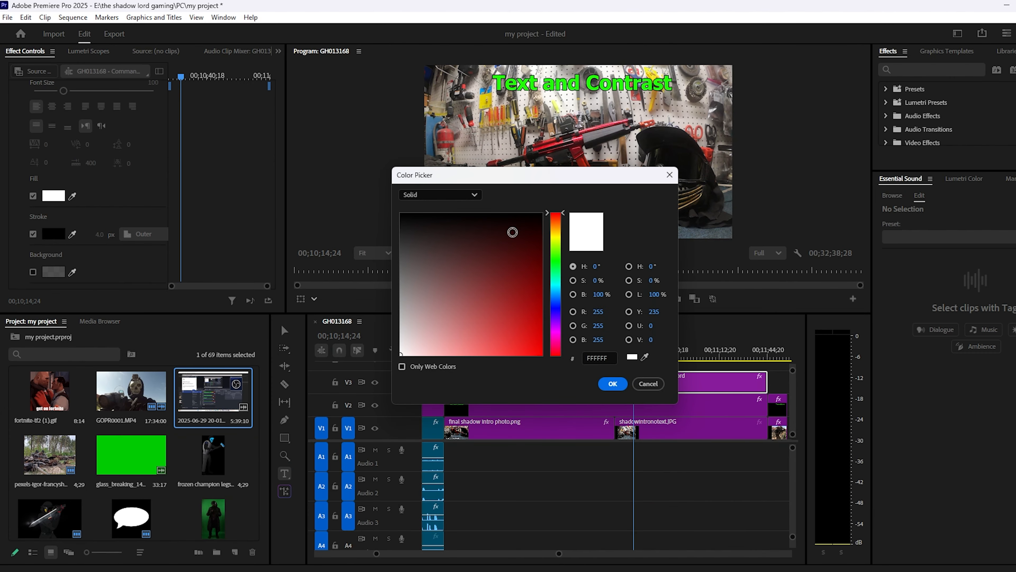
click(556, 239)
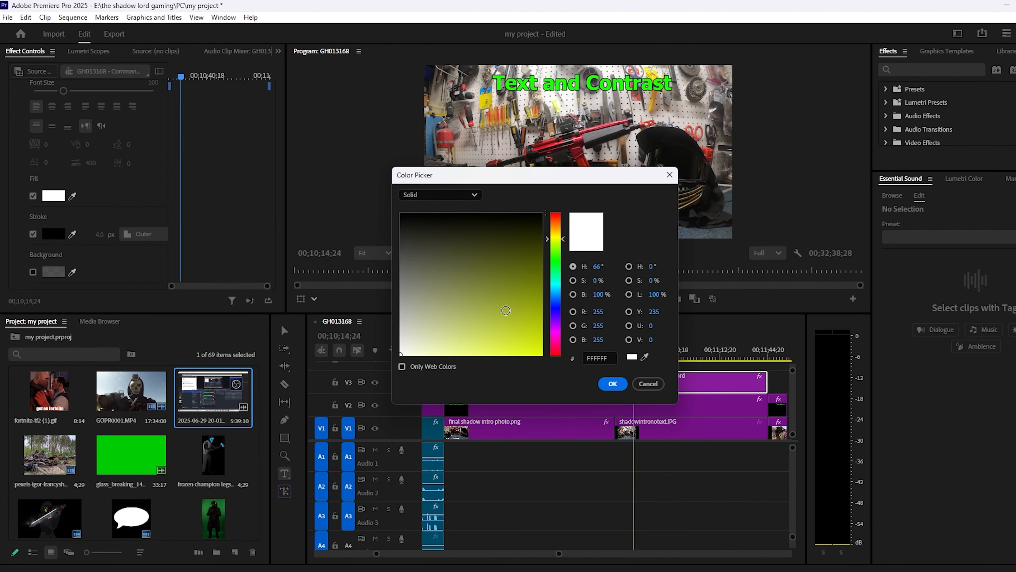
click(612, 384)
- Set the title's font to Microsoft New Tai Lue
scroll(213, 178, up, 3)
click(120, 151)
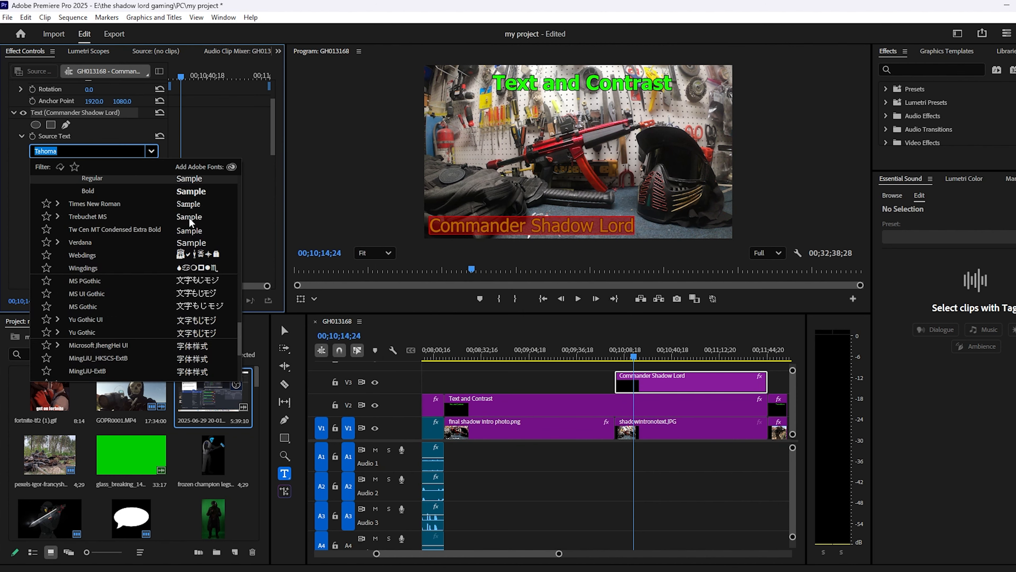
scroll(144, 239, down, 1)
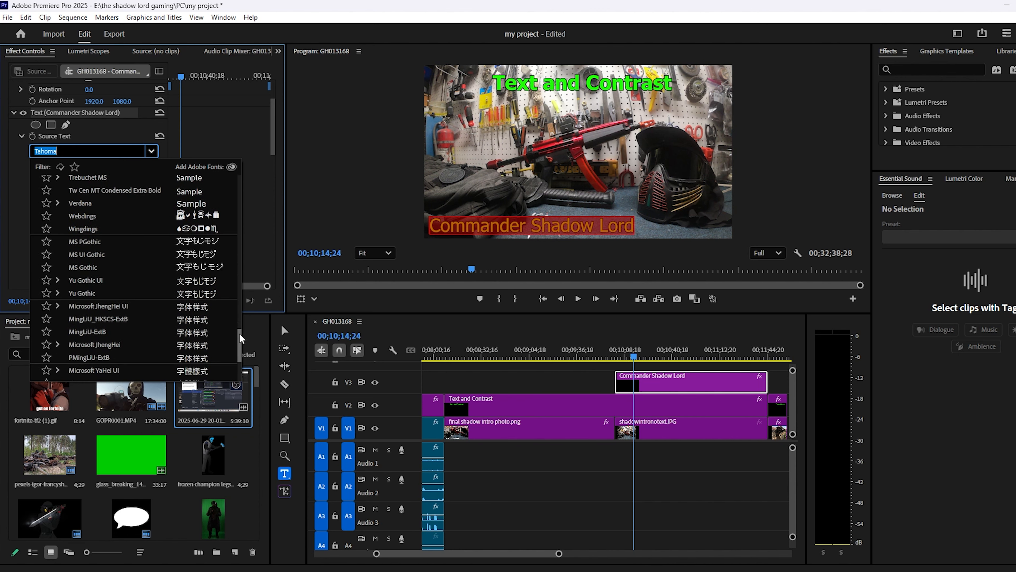
drag(240, 337, 237, 265)
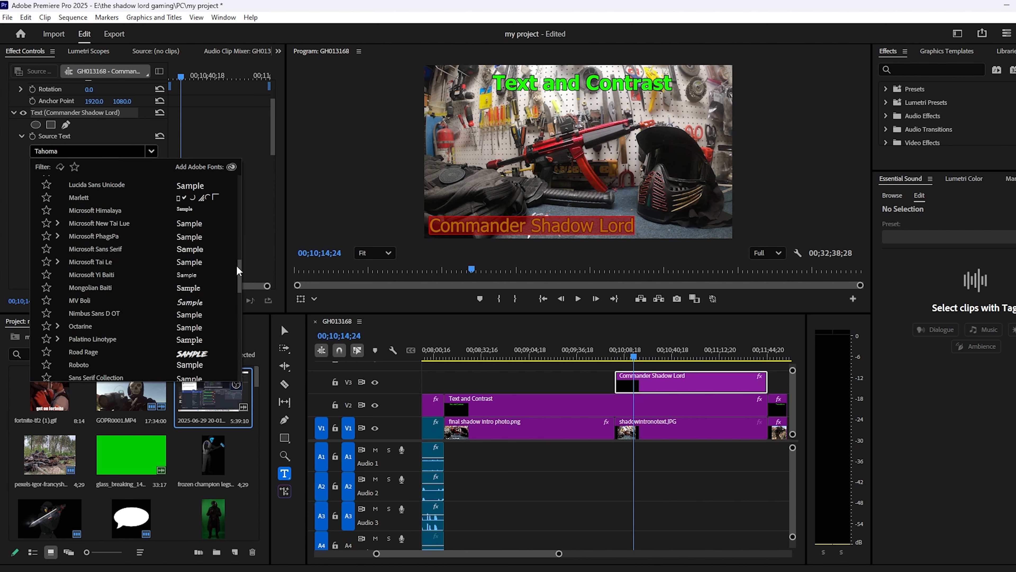
click(156, 226)
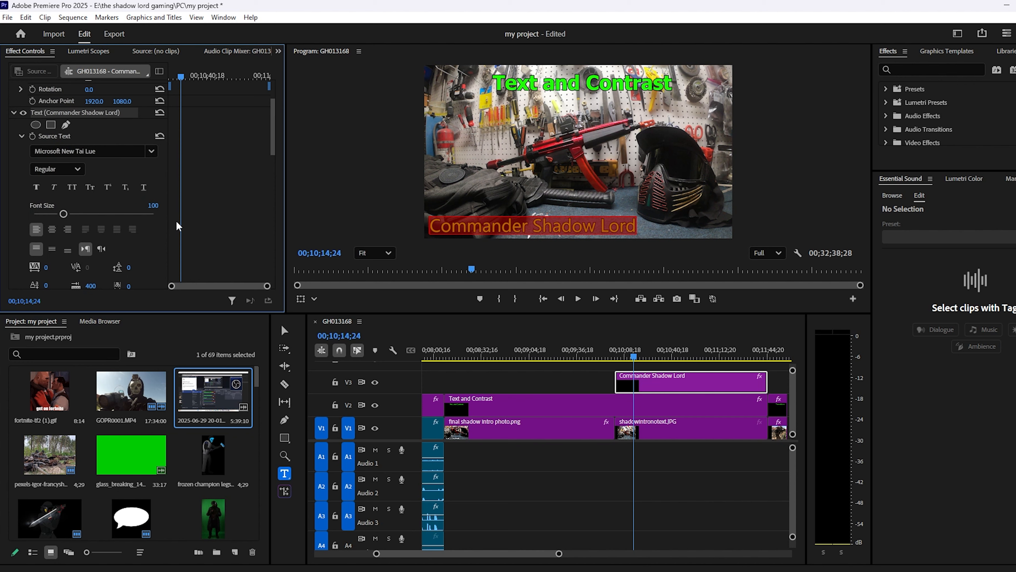
- Set the title's font to Impact
click(151, 151)
drag(239, 287, 238, 264)
scroll(184, 213, up, 1)
click(185, 215)
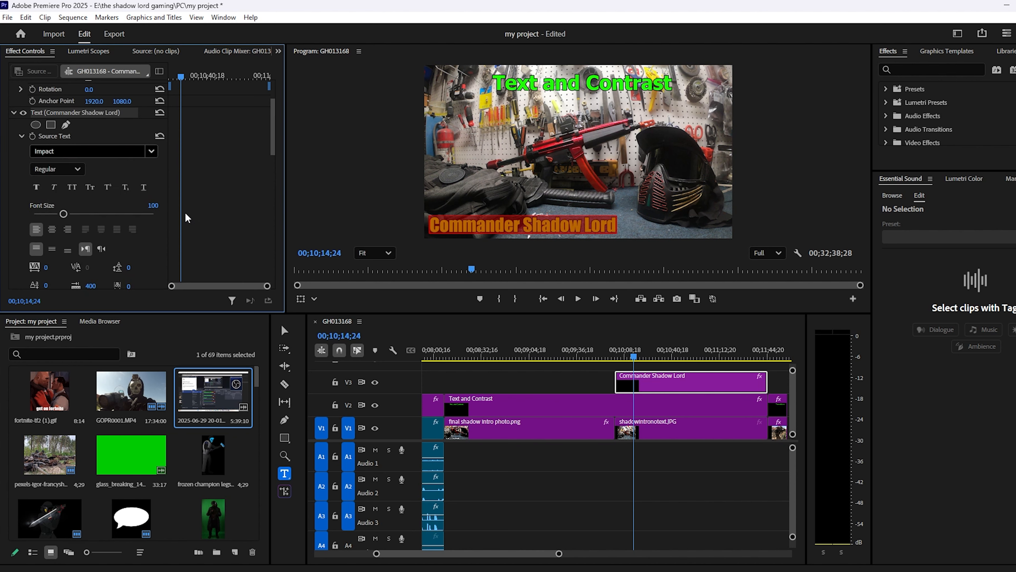
- Compare the styled title with the caption in final shadow intro photo.png and review the title's fill and stroke settings
click(588, 352)
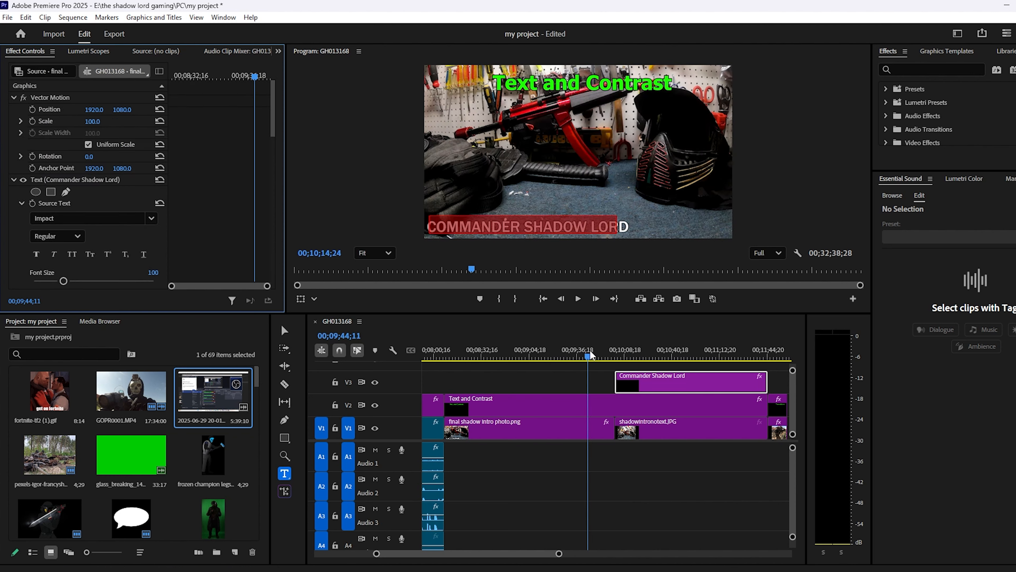
click(635, 347)
click(663, 386)
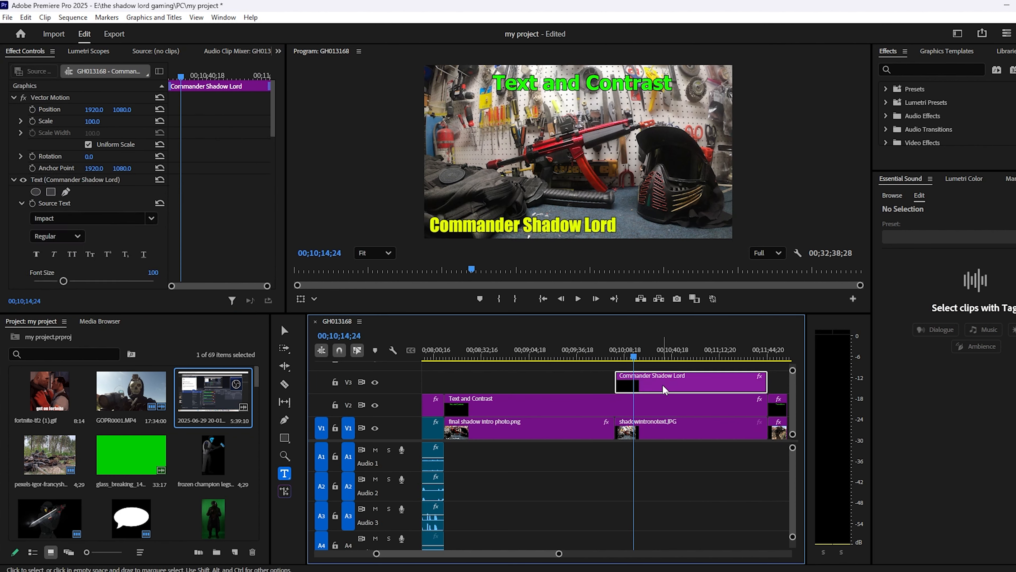
drag(271, 116, 276, 176)
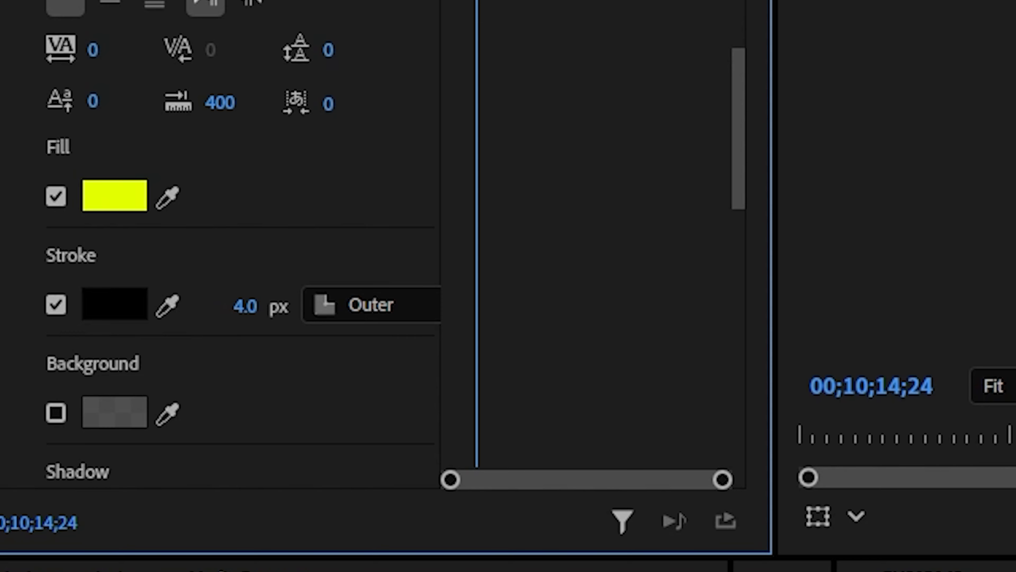
- Set the title's outer black stroke width to 8 px
click(100, 225)
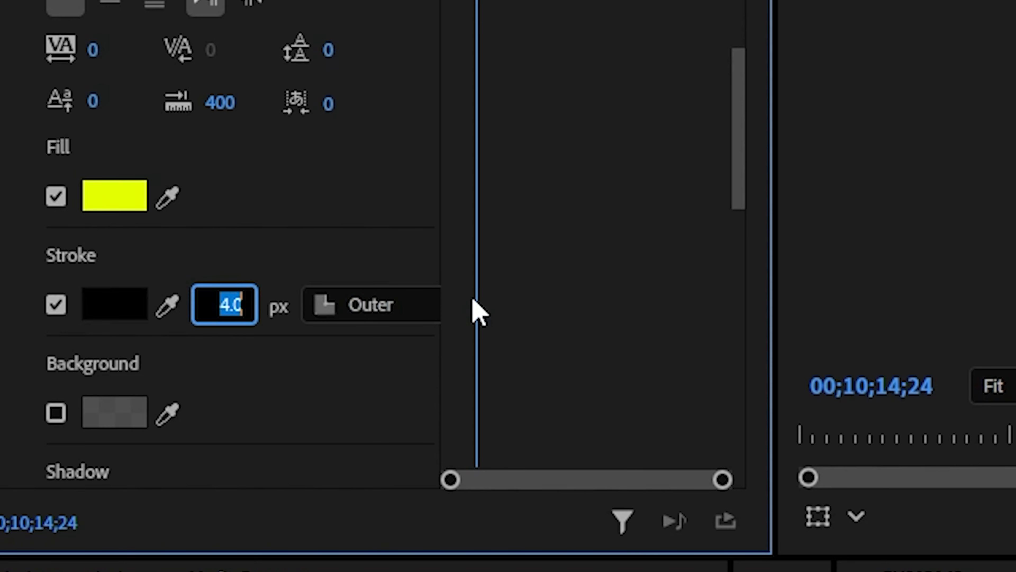
text(8)
key(Return)
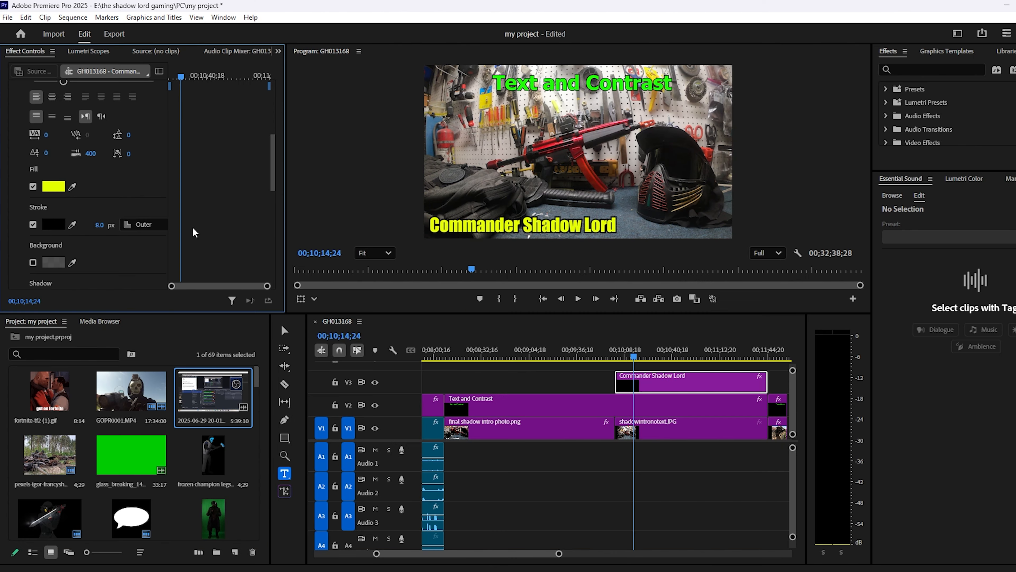
drag(431, 227, 624, 237)
- Set the title's fill color to white (FFFFFF)
click(62, 187)
drag(420, 324, 360, 392)
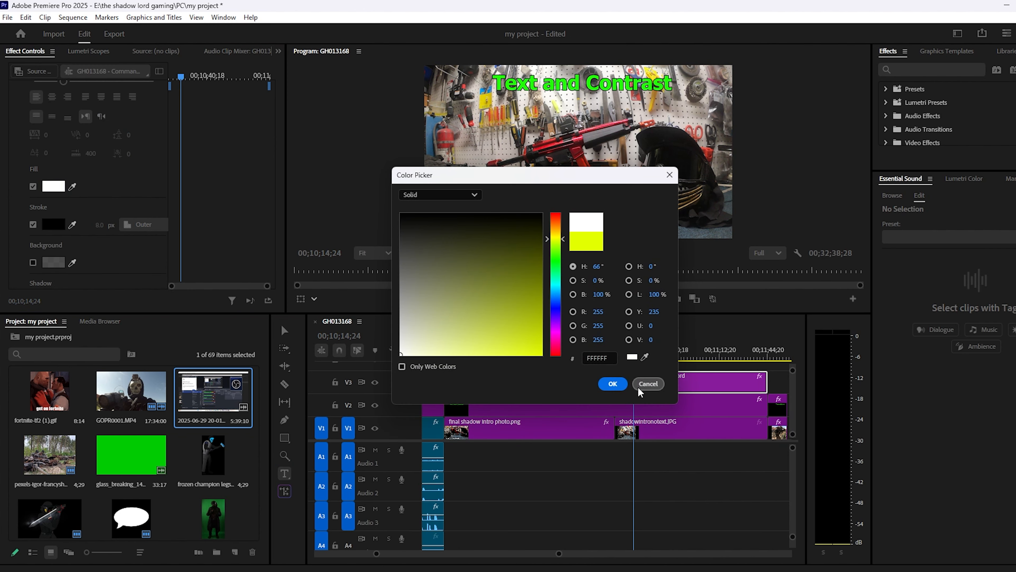
click(613, 384)
- Set the Commander Shadow Lord title's font to Microsoft Sans Serif
click(665, 383)
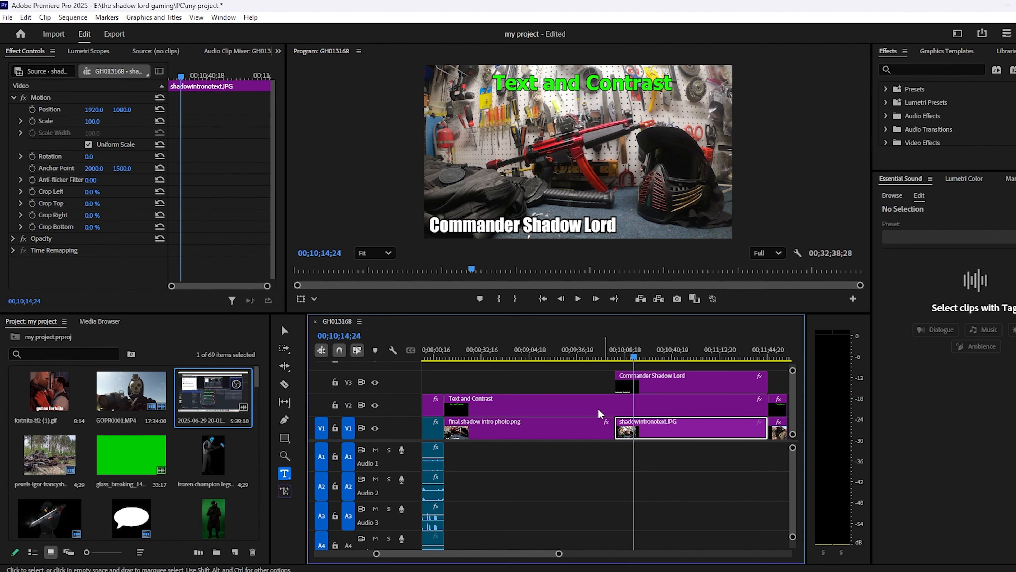
click(151, 218)
click(201, 274)
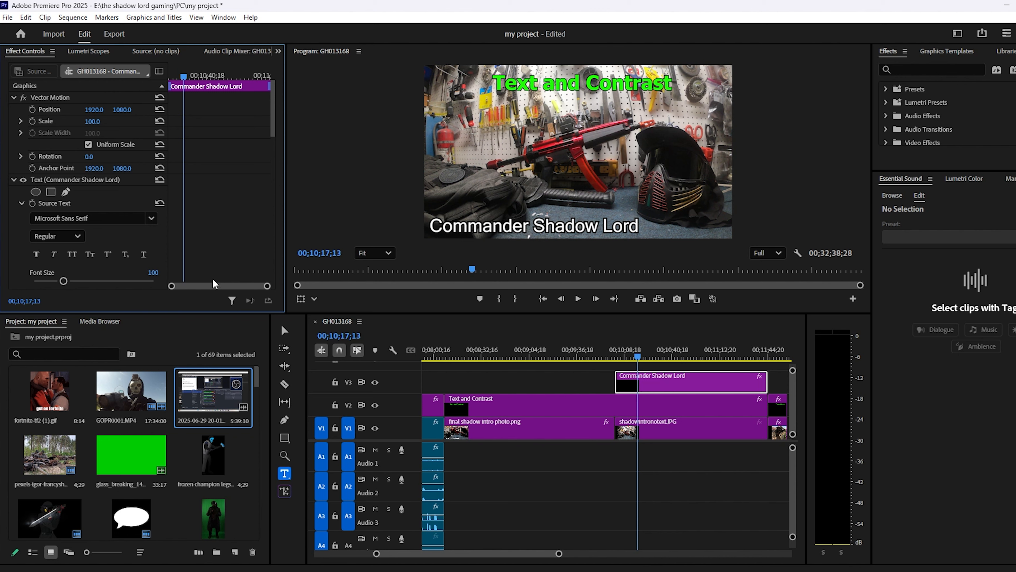
- Search the effects for "bright" and apply Brightness & Contrast to the shadowintronotext.JPG clip
click(917, 71)
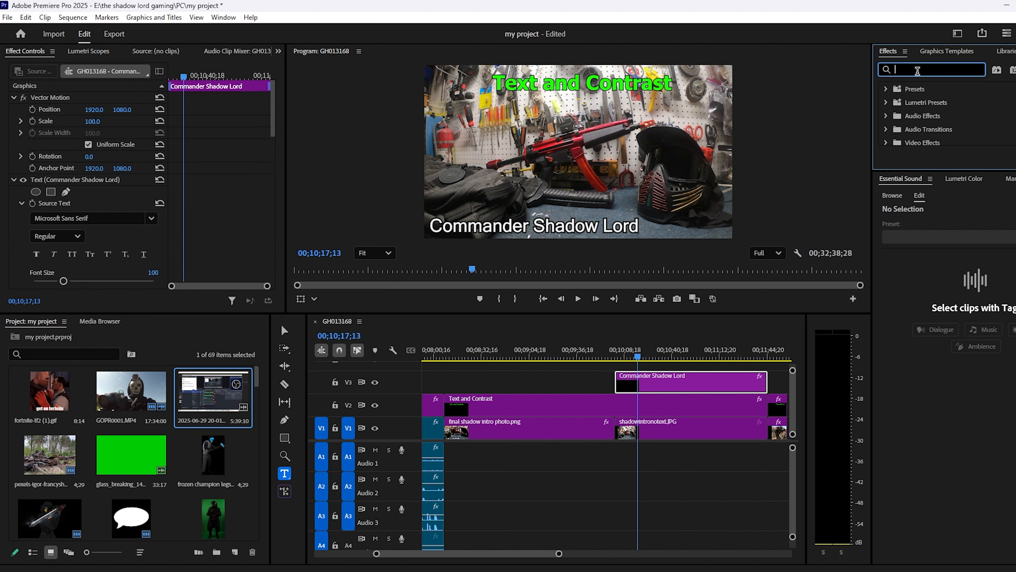
text(bright)
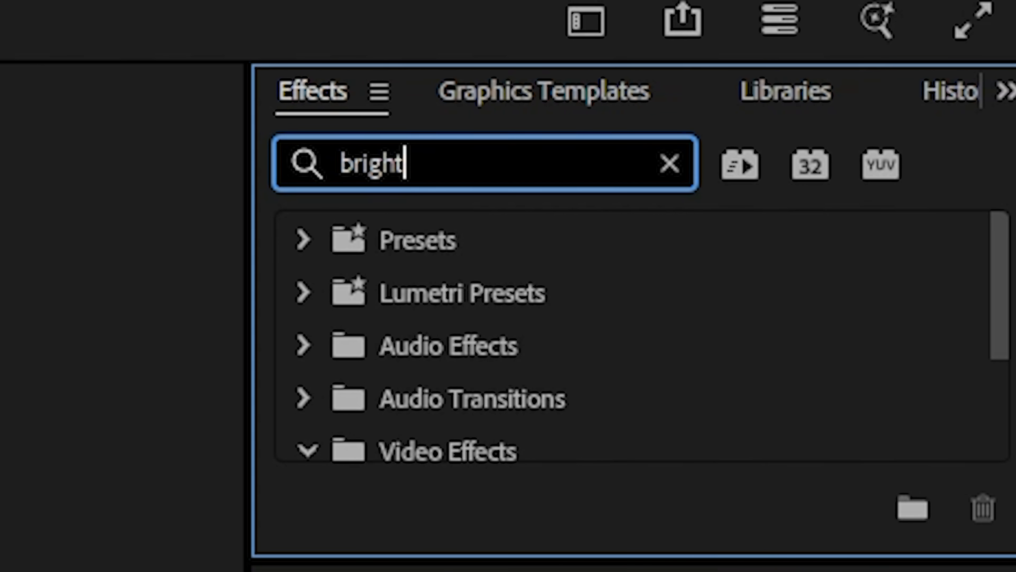
scroll(606, 302, down, 3)
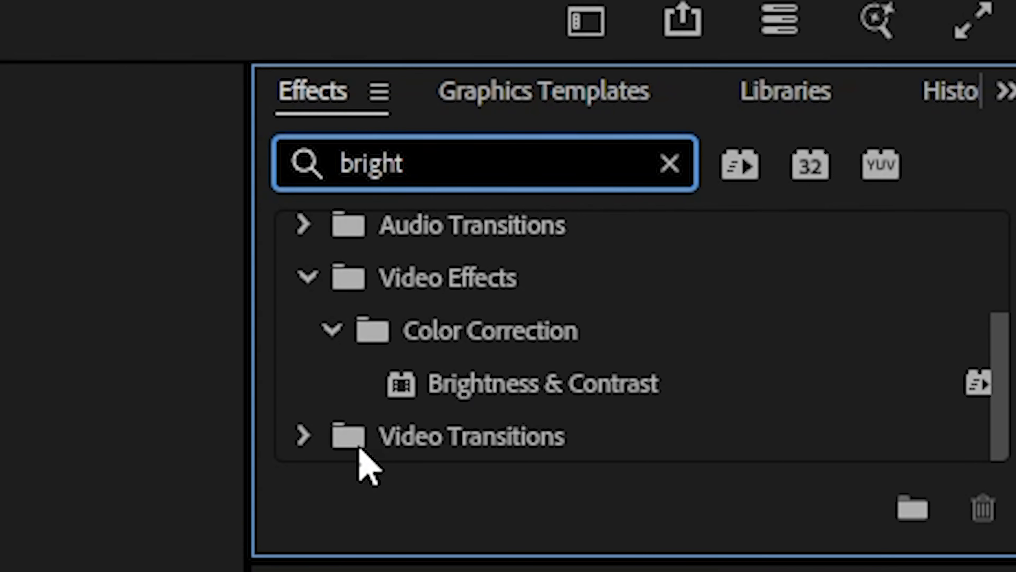
drag(520, 383, 353, 463)
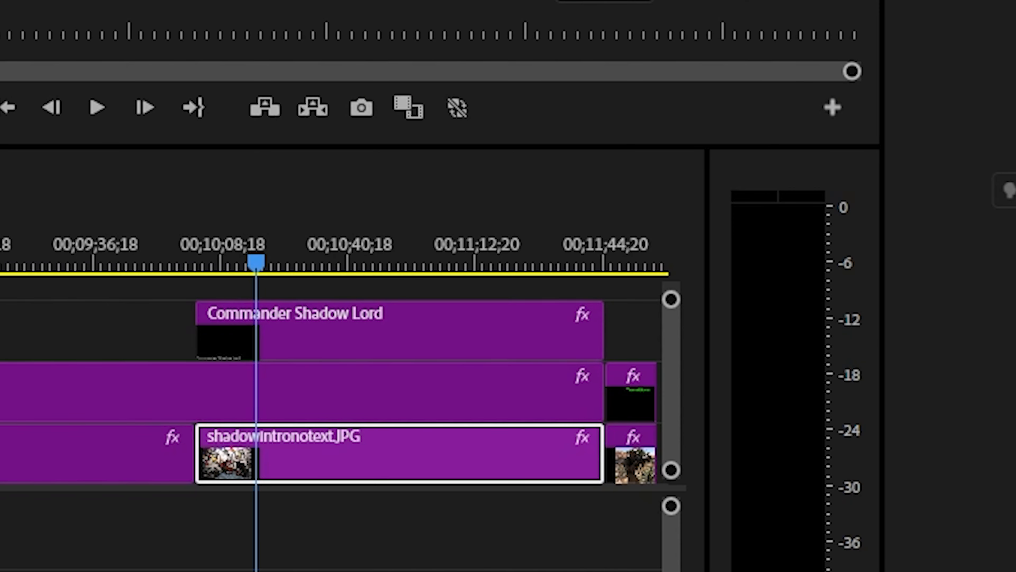
- Set the clip's brightness to about 4.8 and its contrast to about 31.9
click(55, 314)
scroll(873, 189, down, 3)
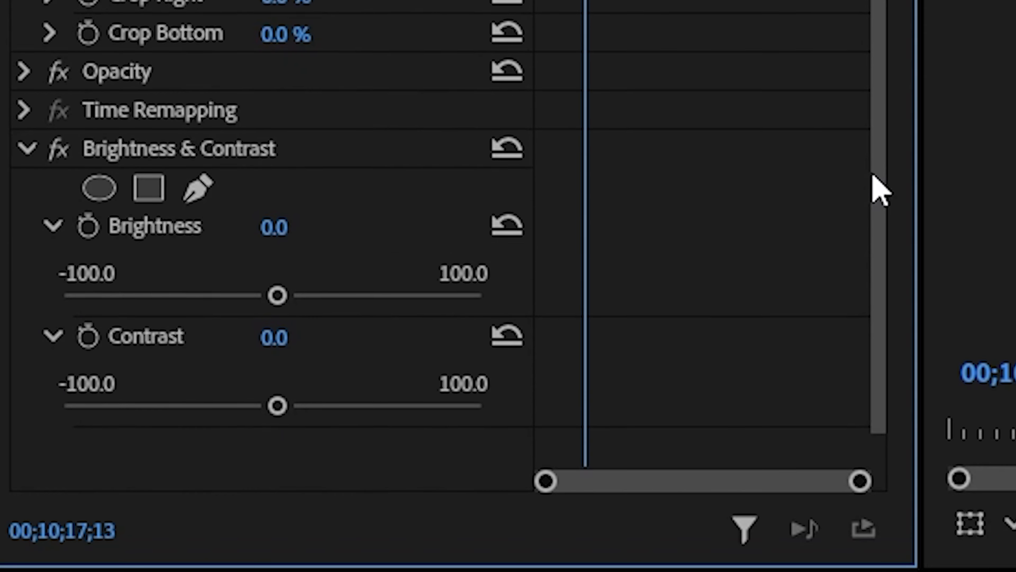
mouse_move(278, 238)
mouse_down()
mouse_move(313, 250)
mouse_move(281, 249)
mouse_up()
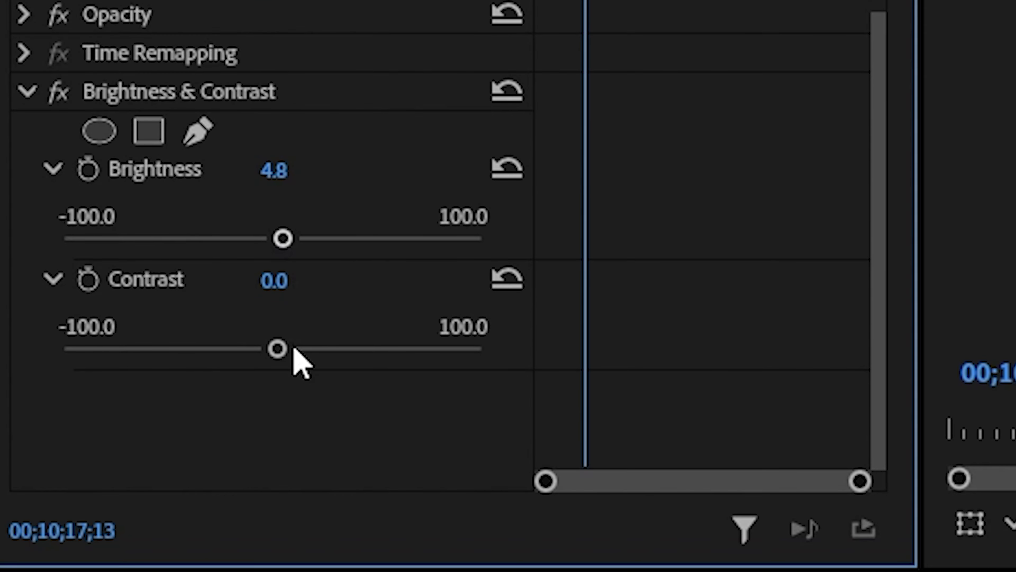
drag(277, 348, 335, 362)
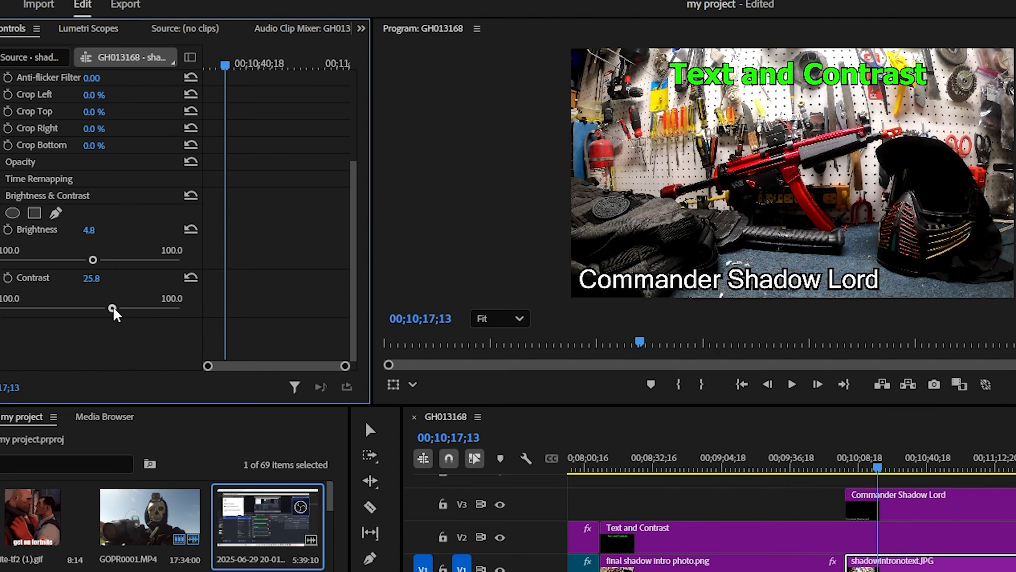
drag(114, 314, 119, 315)
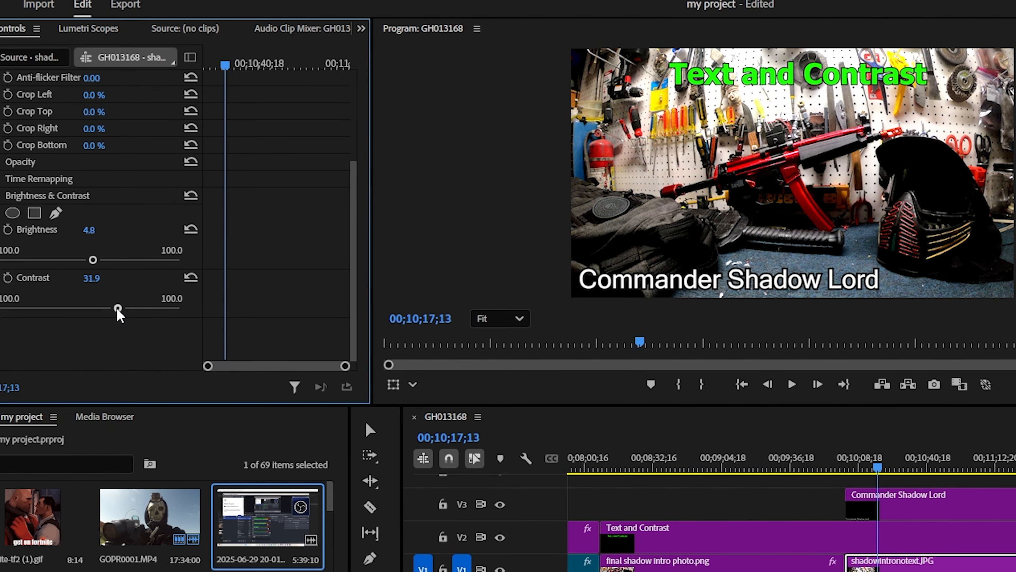
- Scale the shadowintronotext.JPG clip to about 118.8 and reposition it to about 1620.3, 752.5, matching the framing of final shadow intro photo.png
click(817, 467)
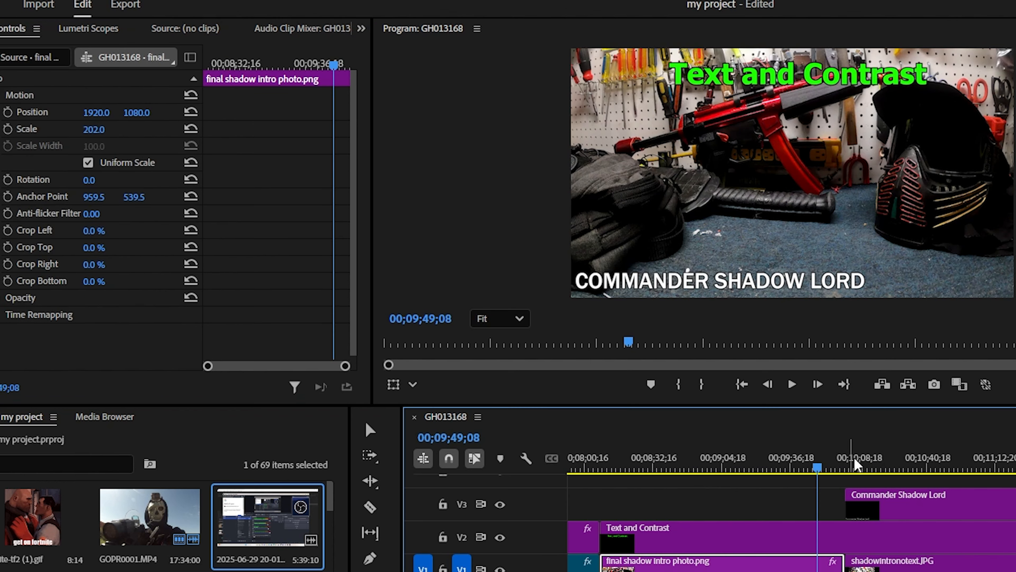
click(875, 464)
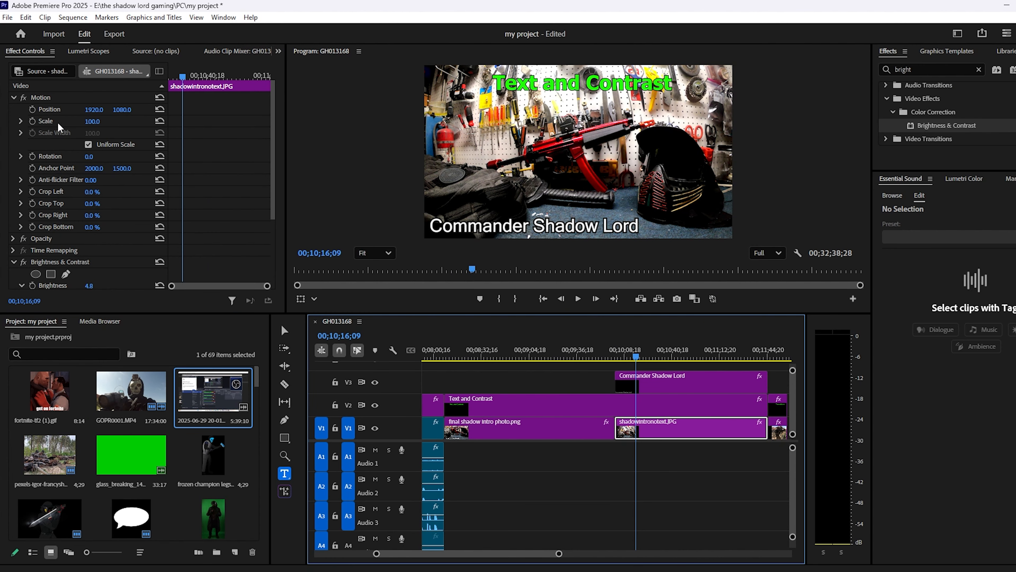
click(59, 123)
drag(418, 152, 340, 168)
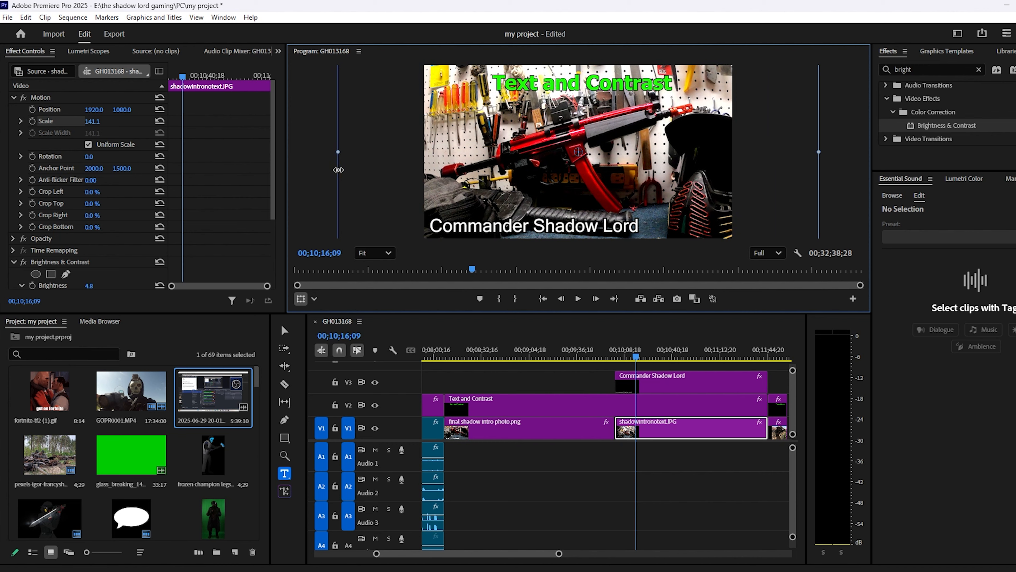
click(597, 352)
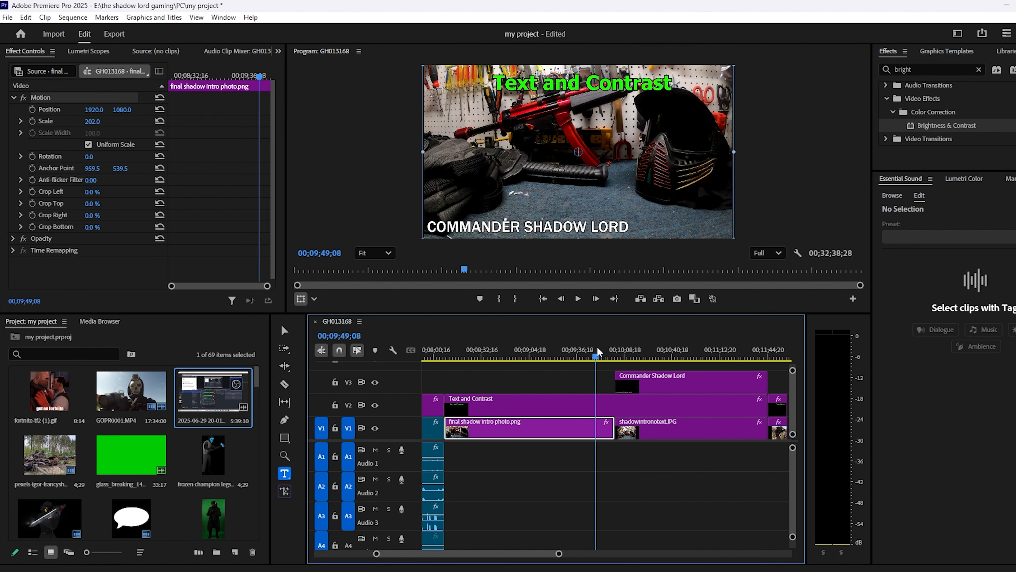
click(625, 350)
drag(626, 348, 599, 351)
drag(771, 133, 745, 134)
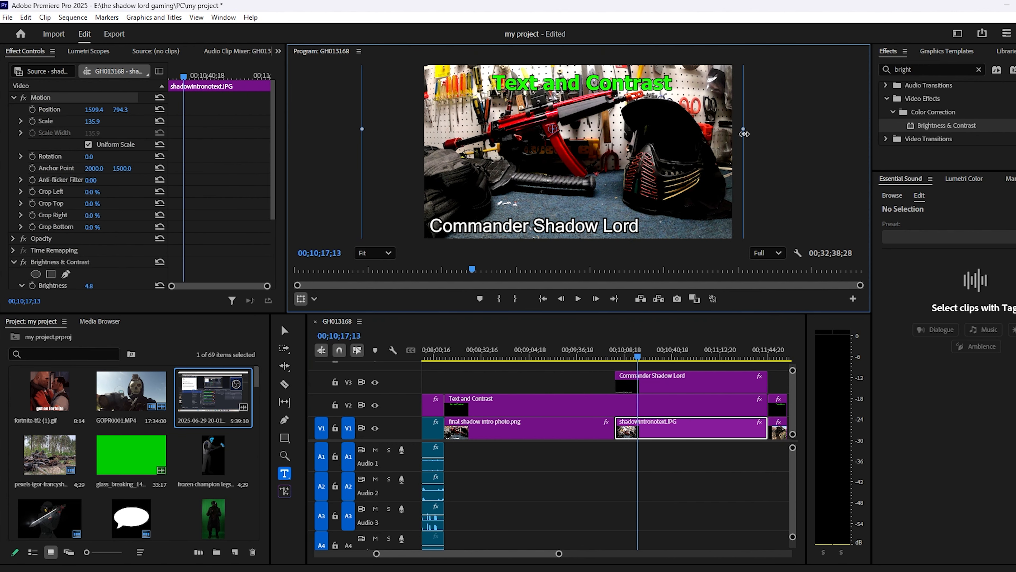
mouse_move(637, 357)
mouse_down()
mouse_move(605, 360)
mouse_move(642, 363)
mouse_move(604, 348)
mouse_move(632, 351)
mouse_up()
drag(713, 188, 714, 185)
drag(623, 351, 673, 379)
- Clear the effects search and expand the Video Transitions category in an enlarged effects list
click(979, 69)
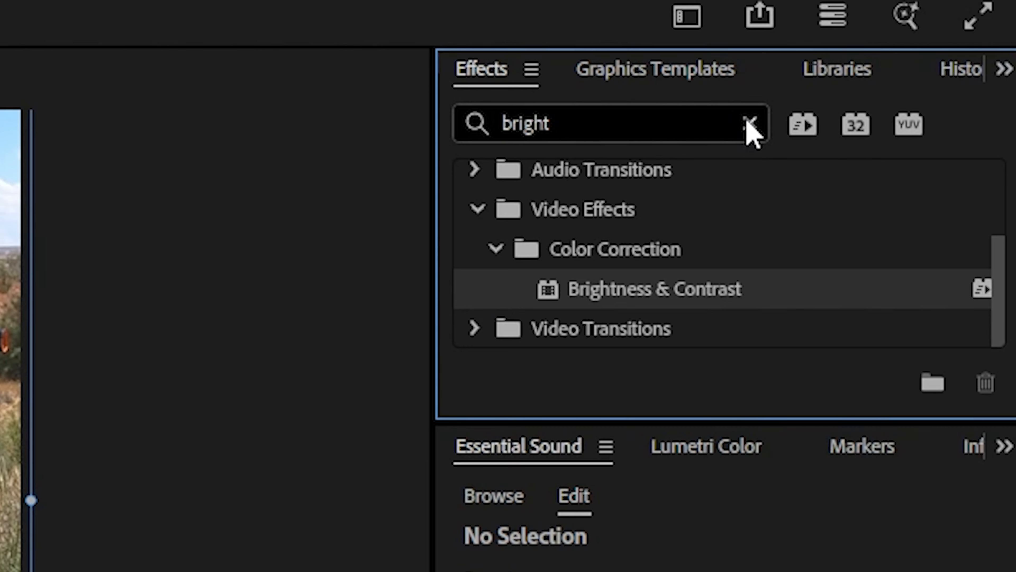
click(751, 125)
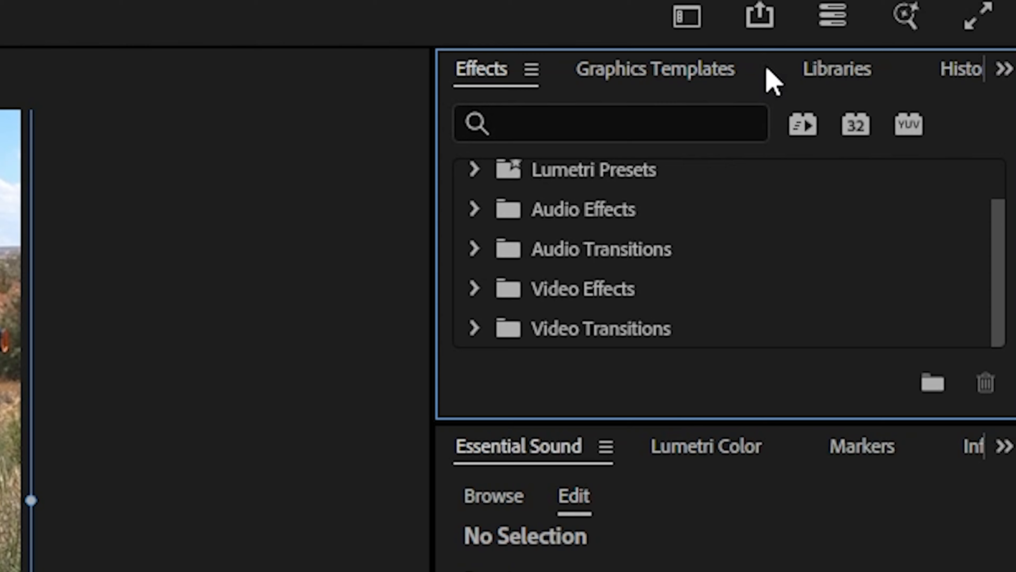
click(473, 330)
scroll(731, 272, down, 3)
scroll(680, 279, up, 3)
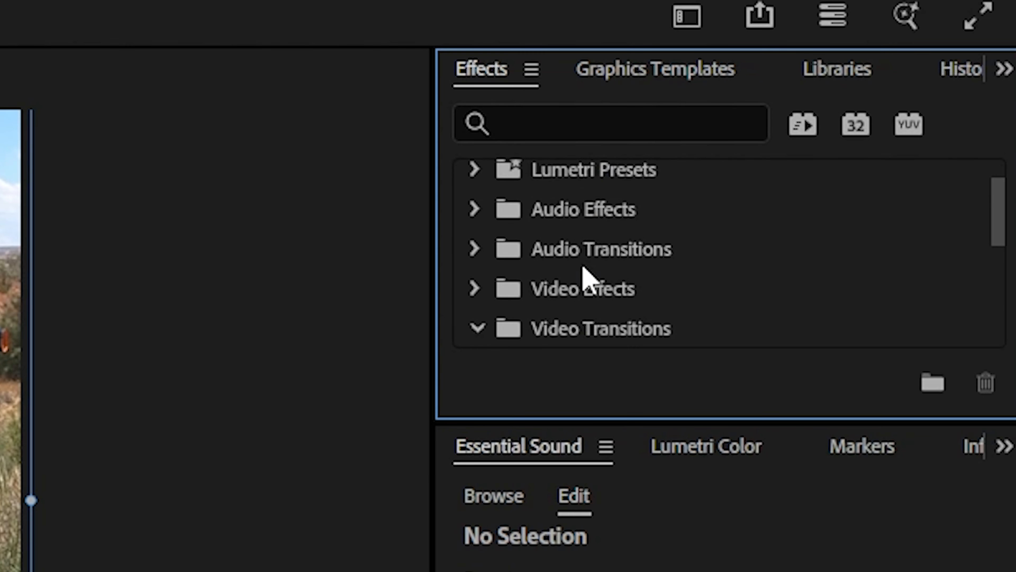
click(475, 210)
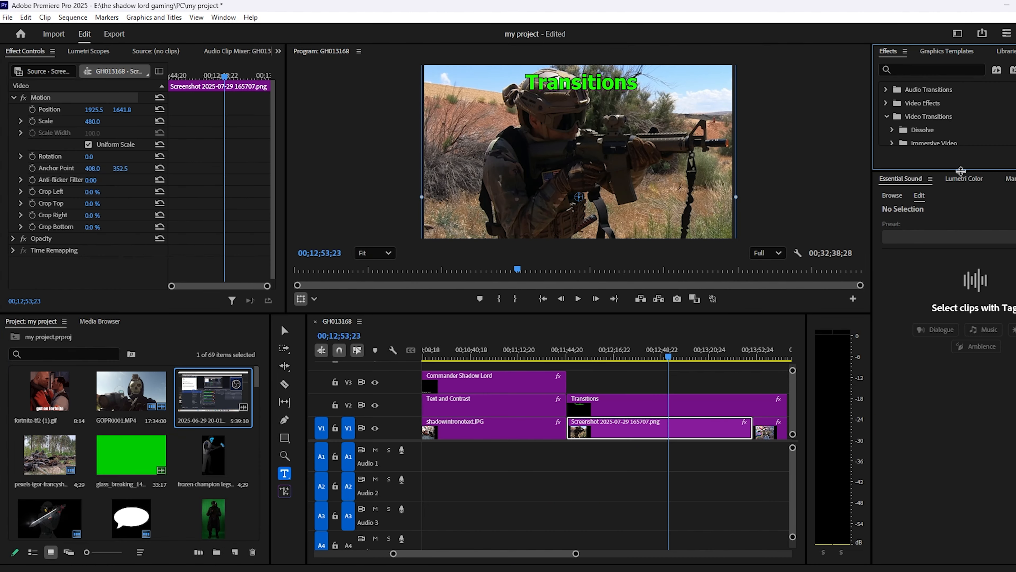
drag(961, 170, 961, 356)
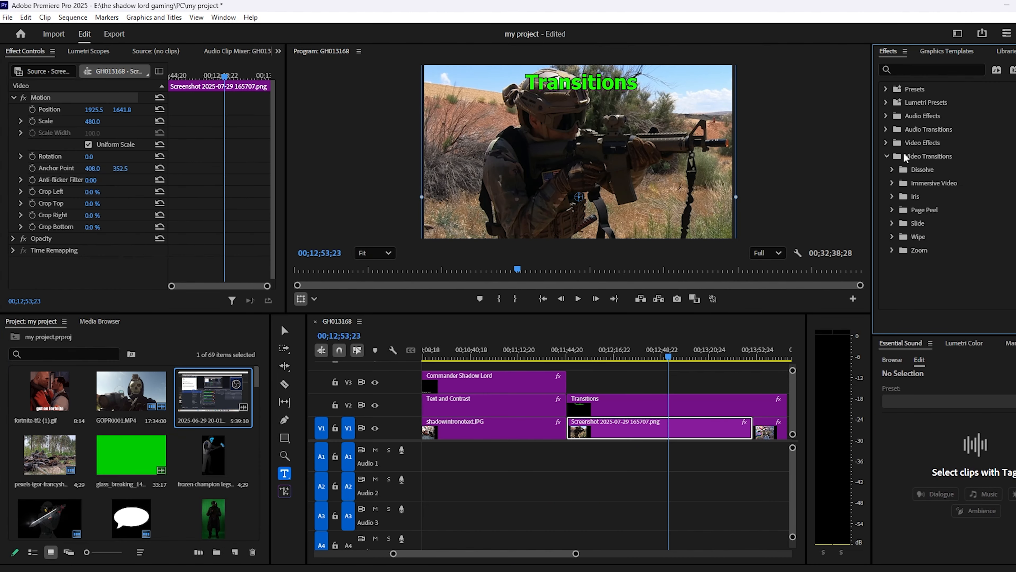
- Review the Crossfade audio transitions Constant Gain, Constant Power and Exponential Fade
click(889, 129)
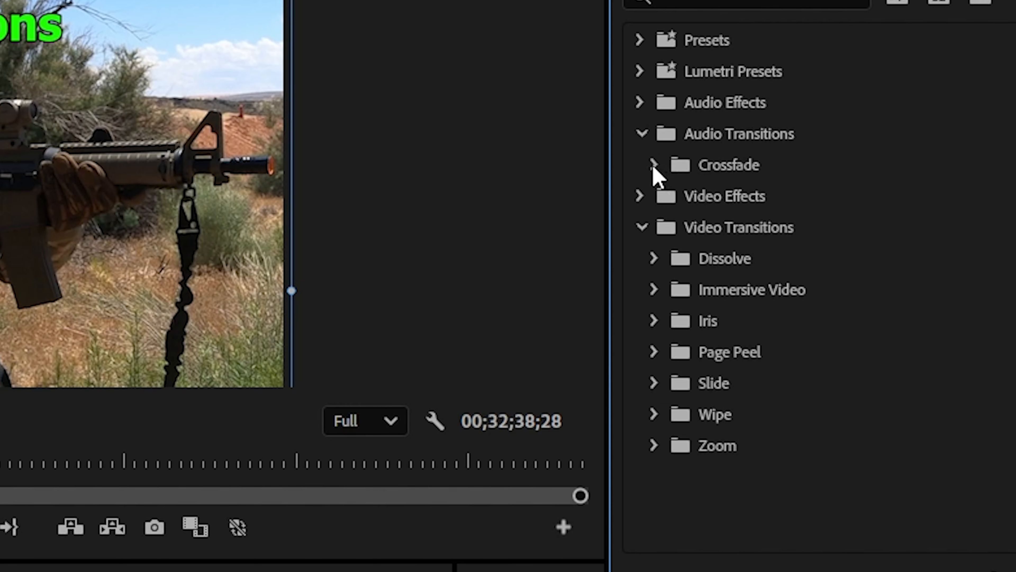
click(654, 165)
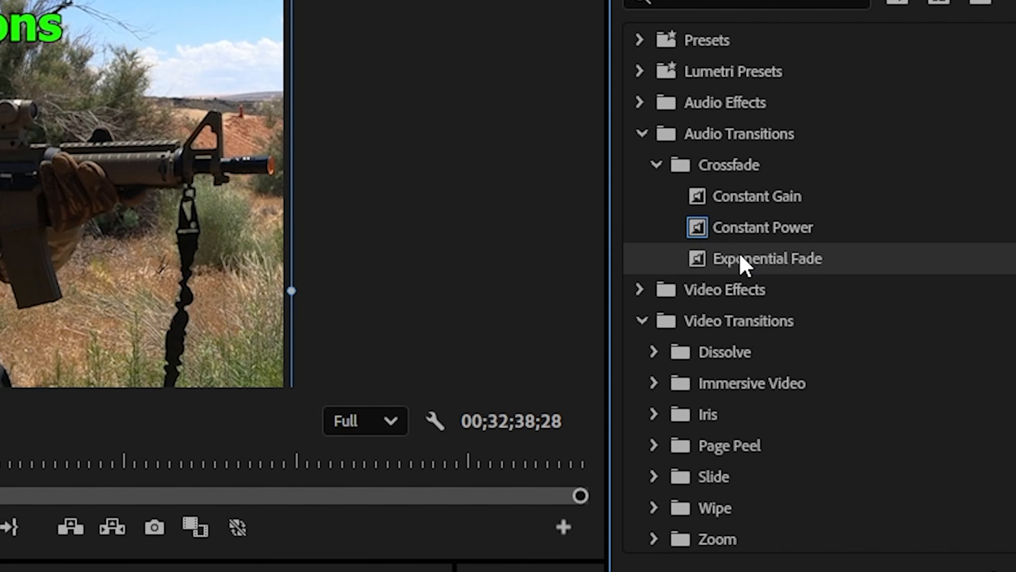
click(746, 204)
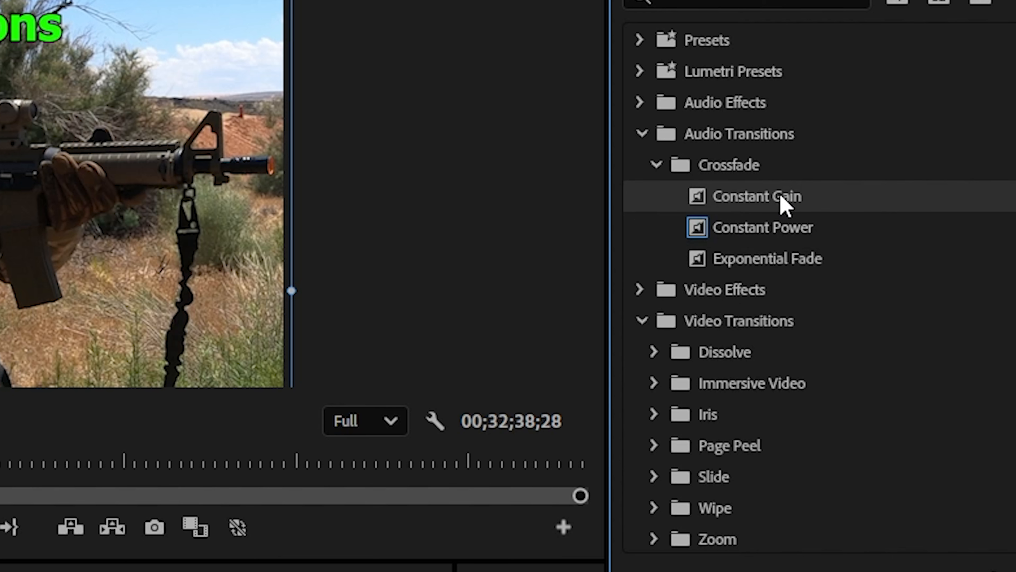
click(763, 233)
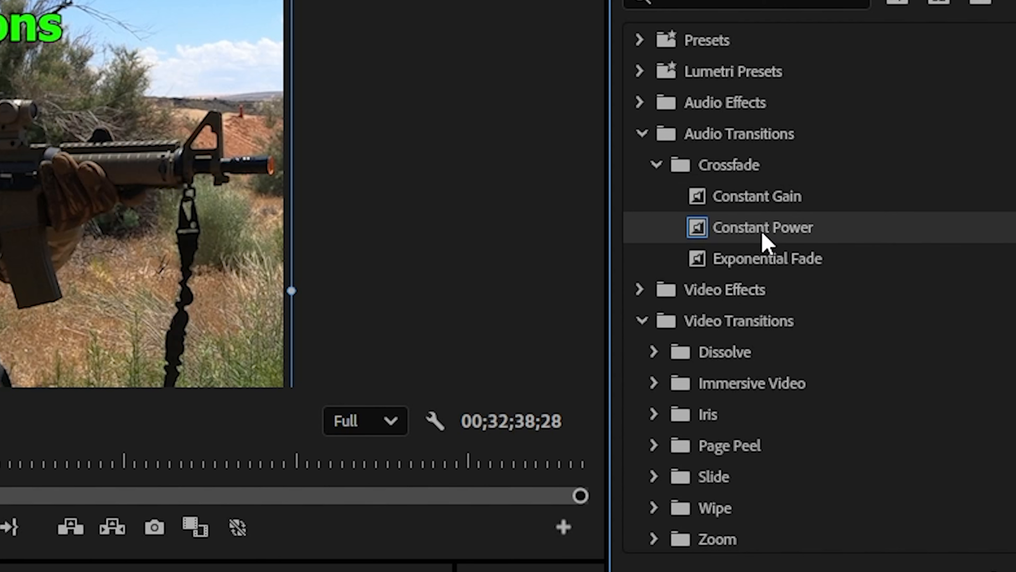
click(777, 261)
scroll(768, 337, down, 1)
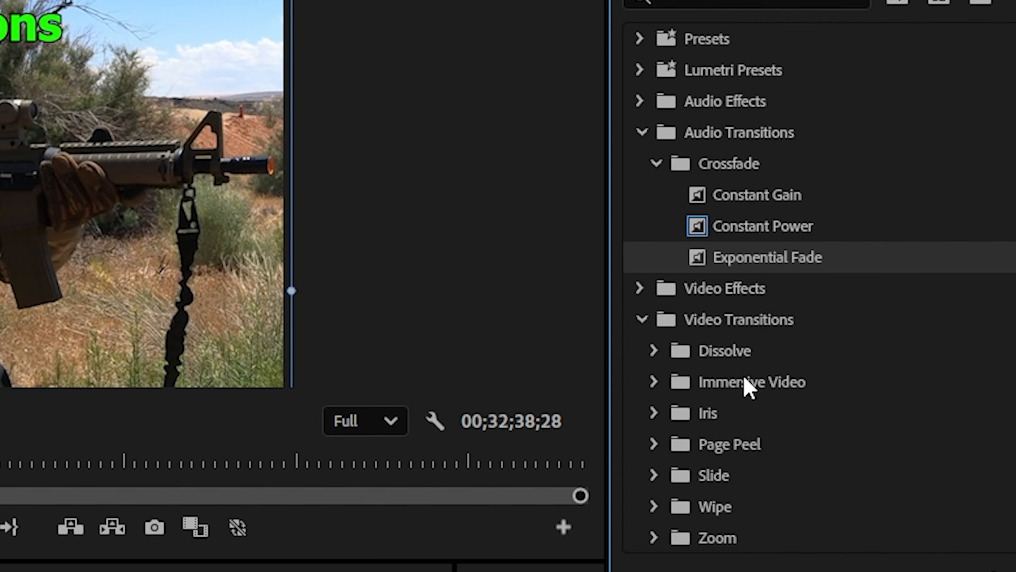
- Add a Dip to White dissolve at the cut between Screenshot 2025-07-29 165707.png and Screenshot 2023-01-01 200030.jpg
click(655, 352)
scroll(835, 354, down, 2)
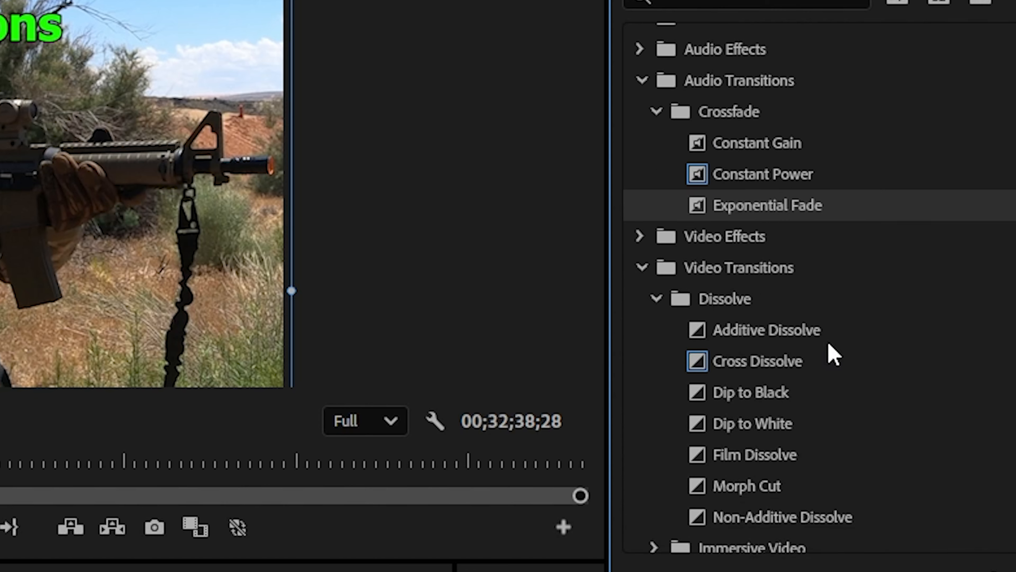
drag(807, 427, 576, 501)
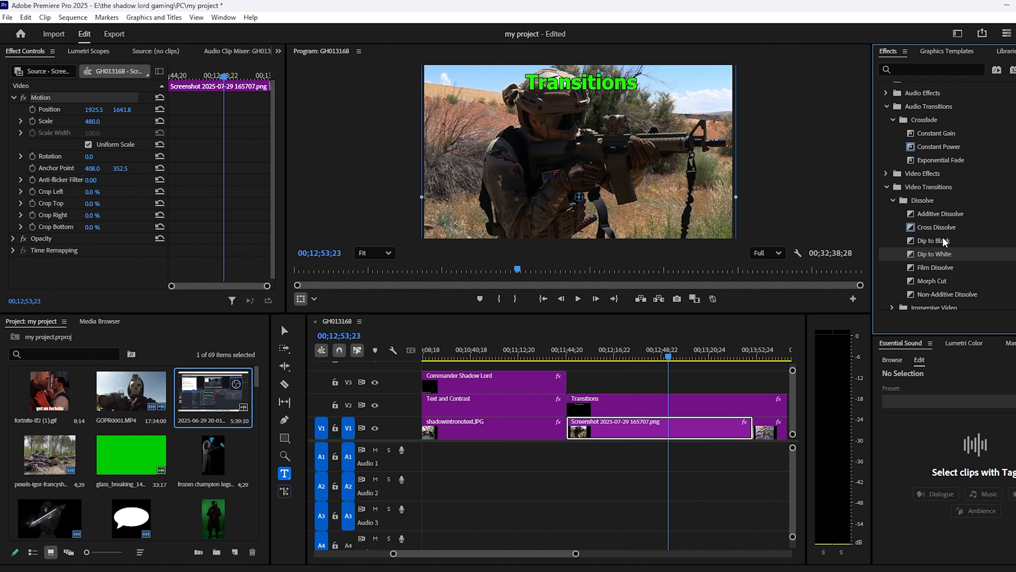
- Add a Dip to Black transition between shadowintronotext.JPG and Screenshot 2025-07-29 165707.png and lengthen it to about 4.5 seconds
drag(943, 239, 566, 430)
click(561, 354)
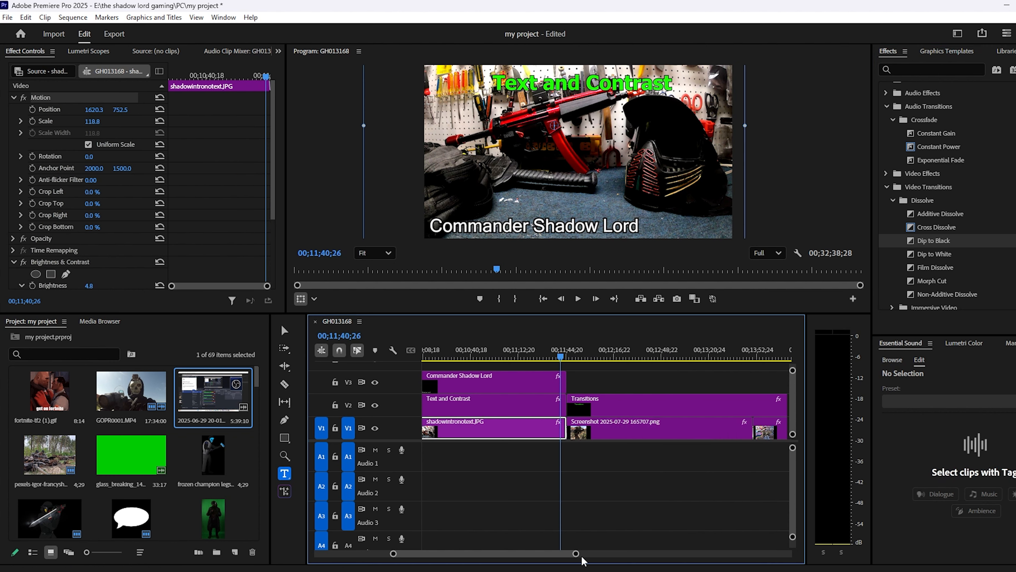
drag(576, 554, 489, 553)
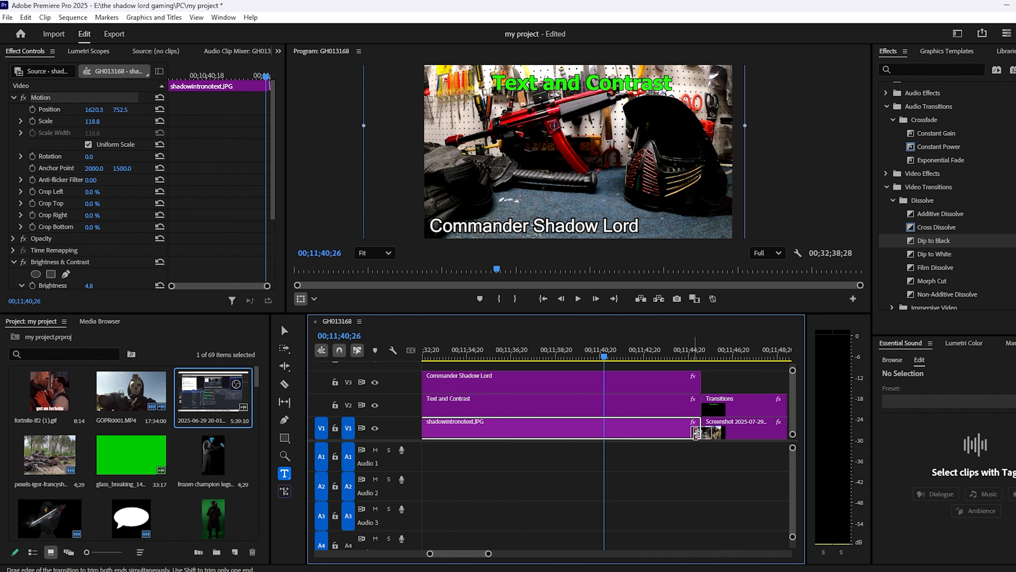
drag(693, 431, 661, 435)
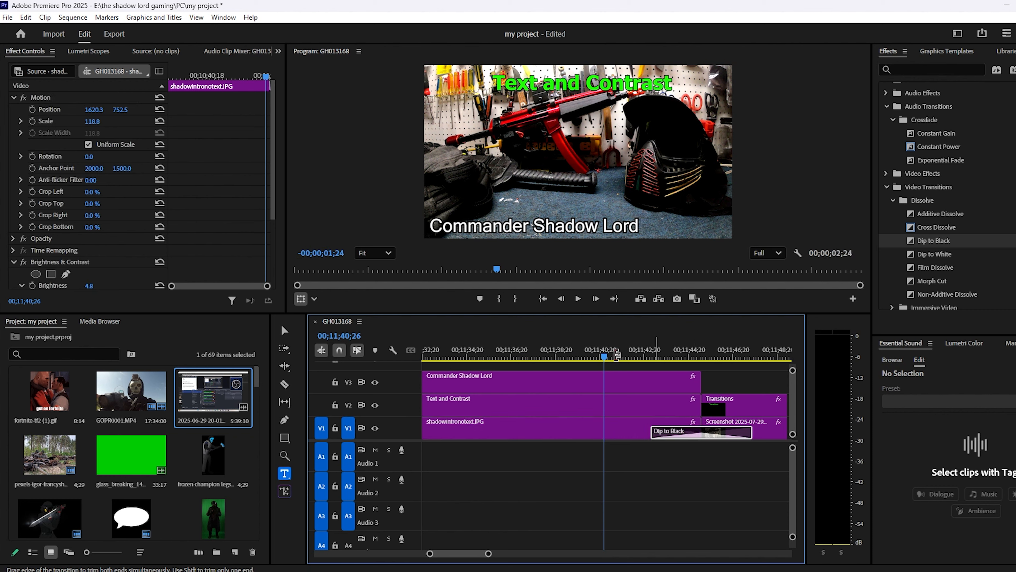
drag(608, 356, 717, 380)
- Lengthen the Dip to White transition to about 2 seconds and preview it across the cut
mouse_move(496, 555)
mouse_down()
mouse_move(605, 553)
mouse_move(494, 553)
mouse_up()
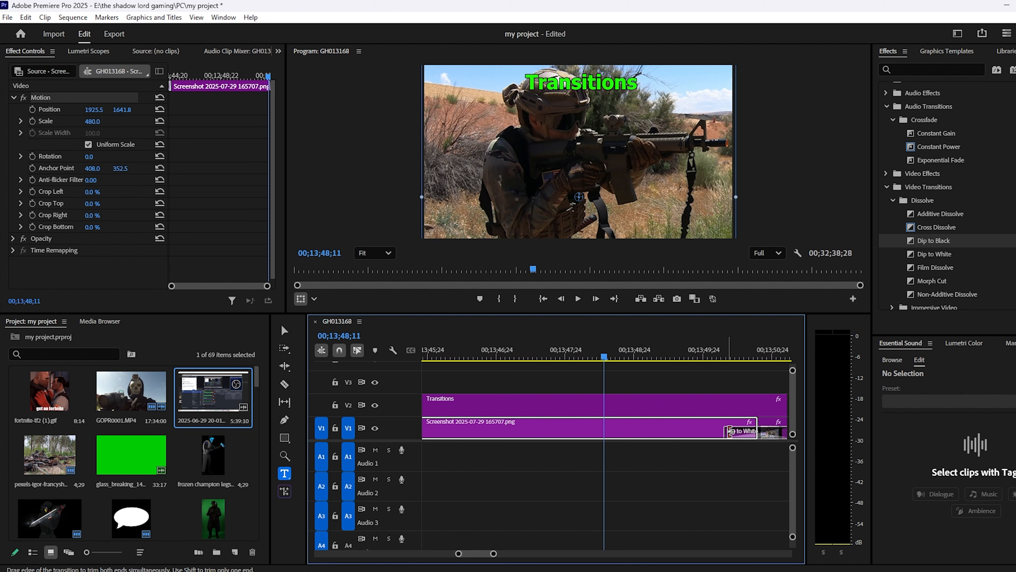
drag(726, 432, 690, 417)
drag(616, 352, 545, 360)
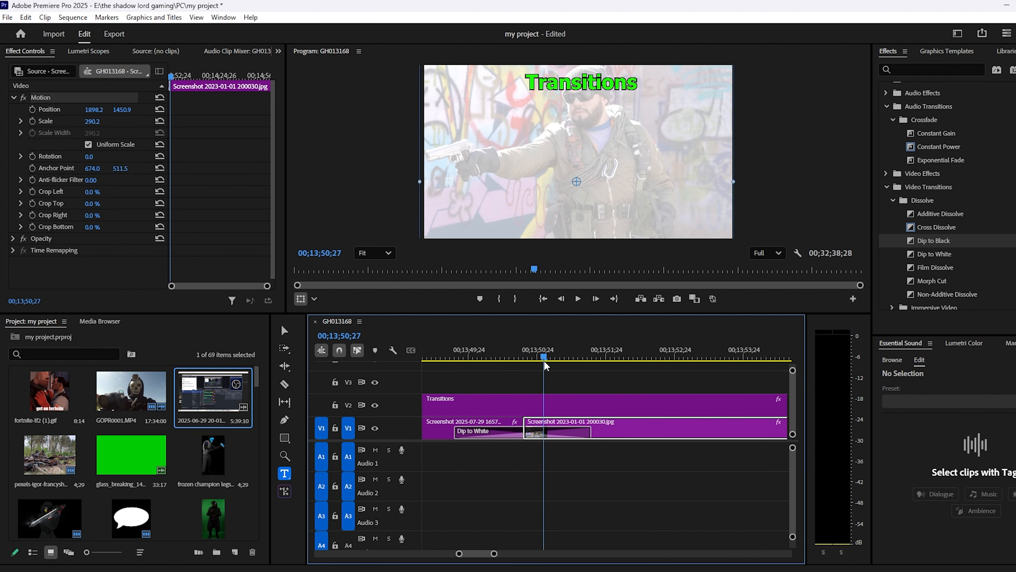
- Add a Center Split slide transition at the cut between Screenshot 2023-01-01 200030.jpg and GH012576.MP4
click(502, 435)
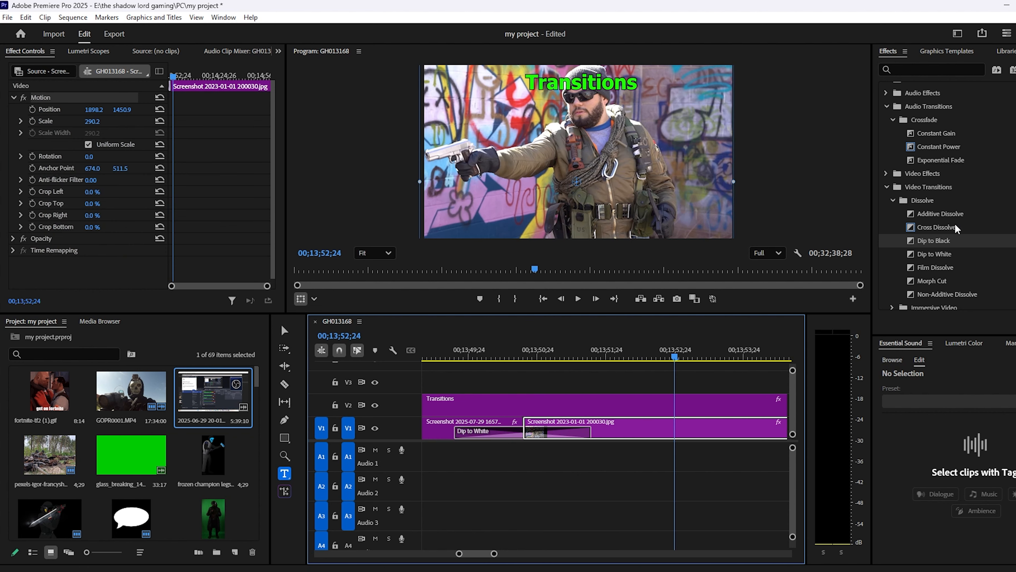
scroll(958, 221, down, 2)
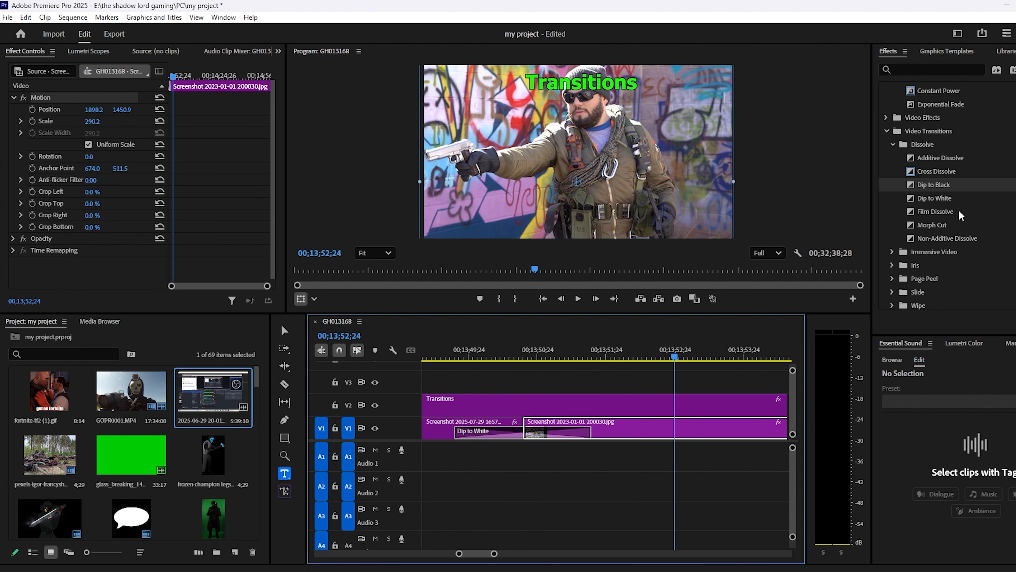
scroll(924, 220, down, 1)
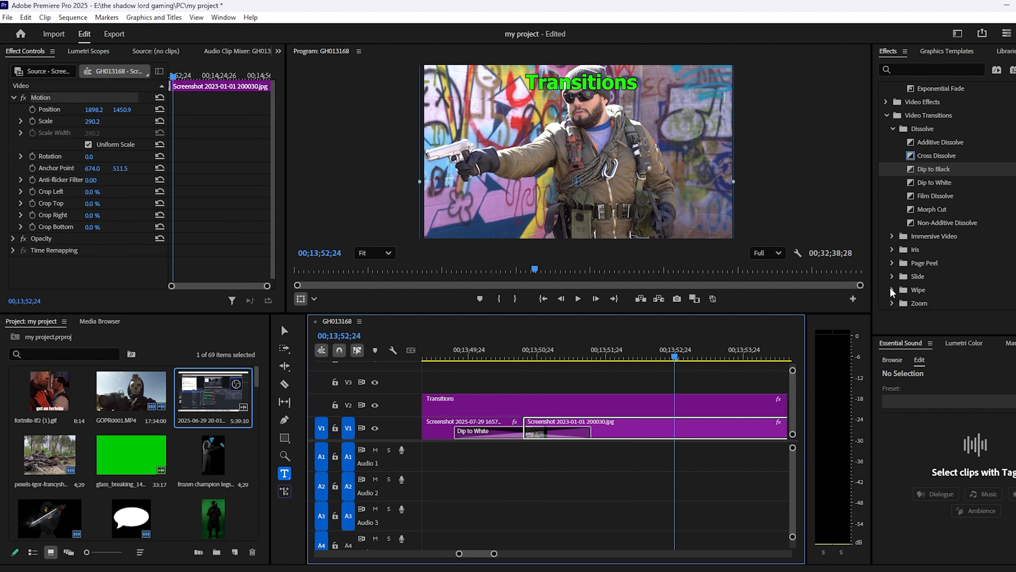
click(892, 263)
scroll(930, 260, down, 1)
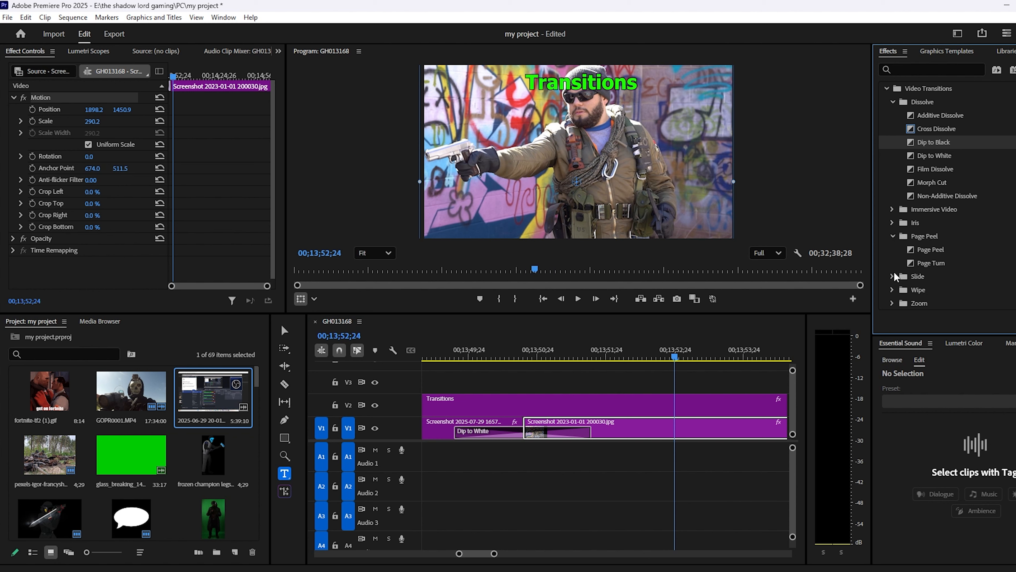
scroll(950, 239, down, 3)
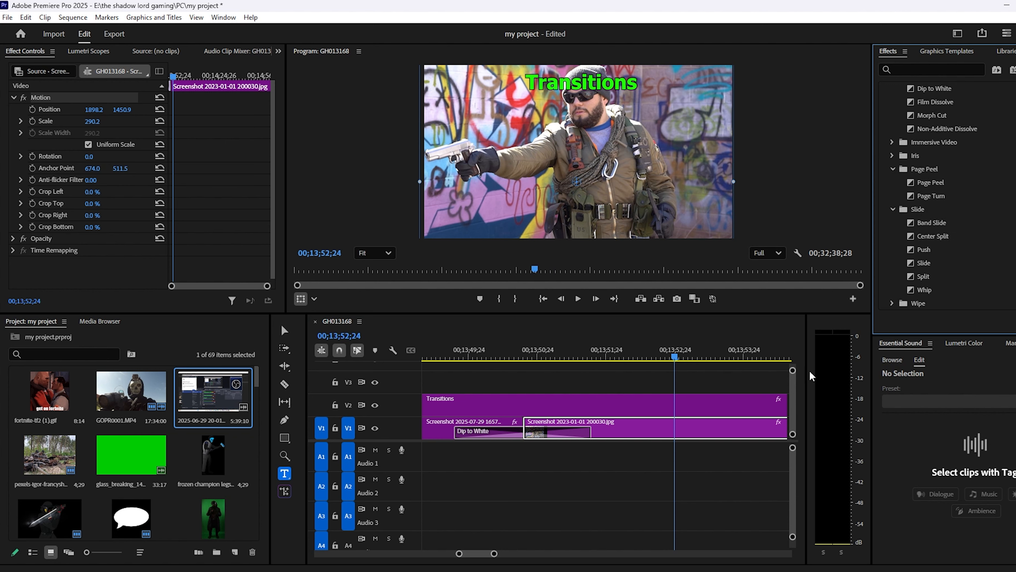
drag(495, 554, 566, 541)
drag(937, 237, 857, 287)
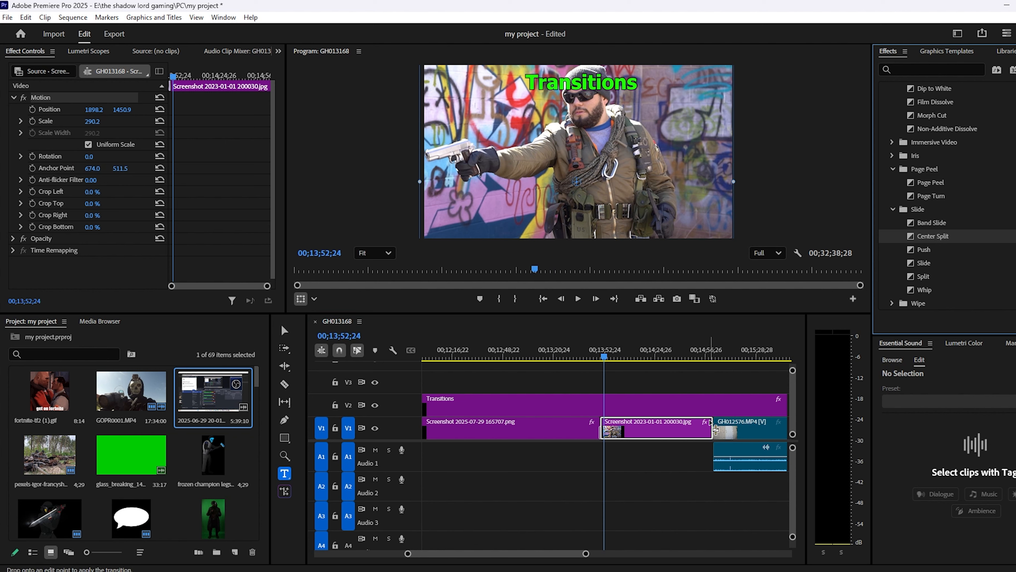
drag(712, 427, 713, 428)
- Lengthen the Center Split transition to 5 seconds and preview it across the cut
click(712, 351)
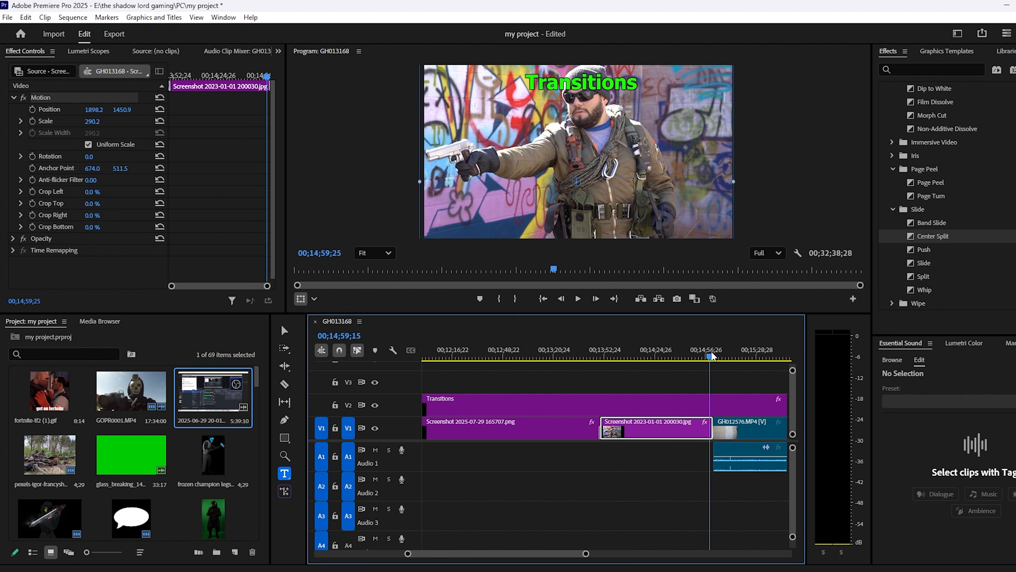
drag(585, 553, 519, 554)
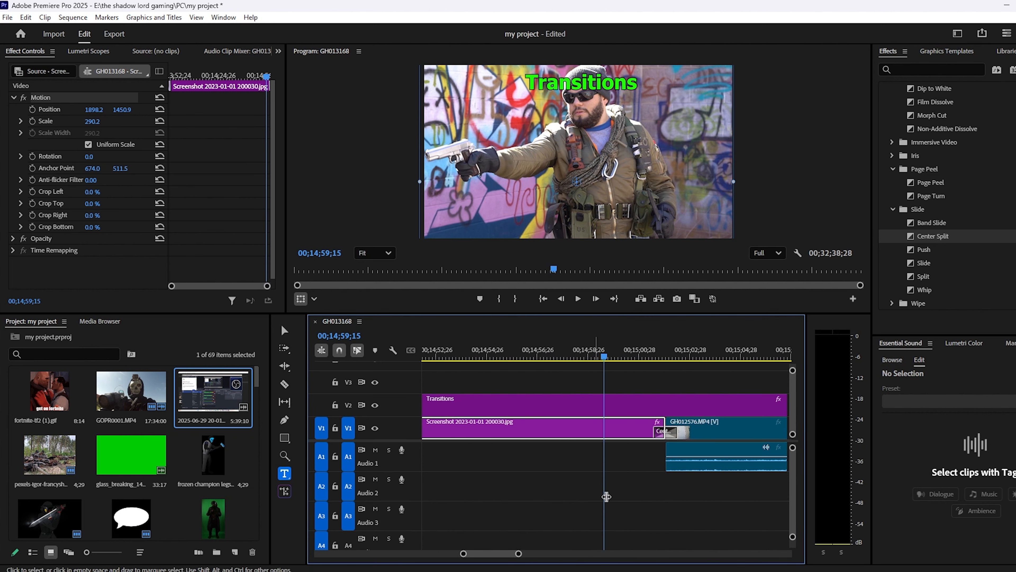
drag(656, 432, 604, 437)
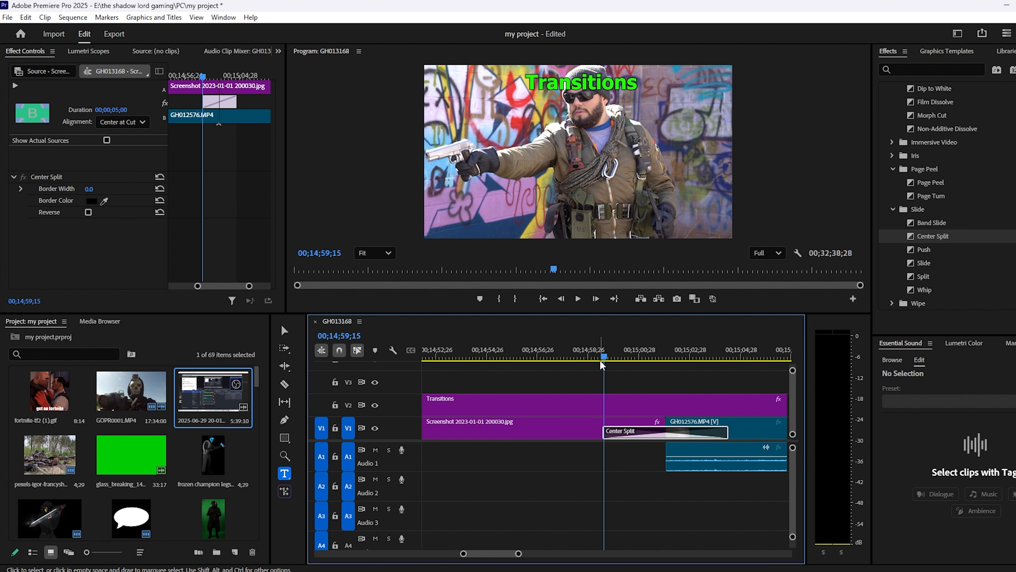
drag(604, 358, 641, 362)
- Replace the Center Split with a Barn Doors wipe at the cut before GH012576.MP4
click(671, 433)
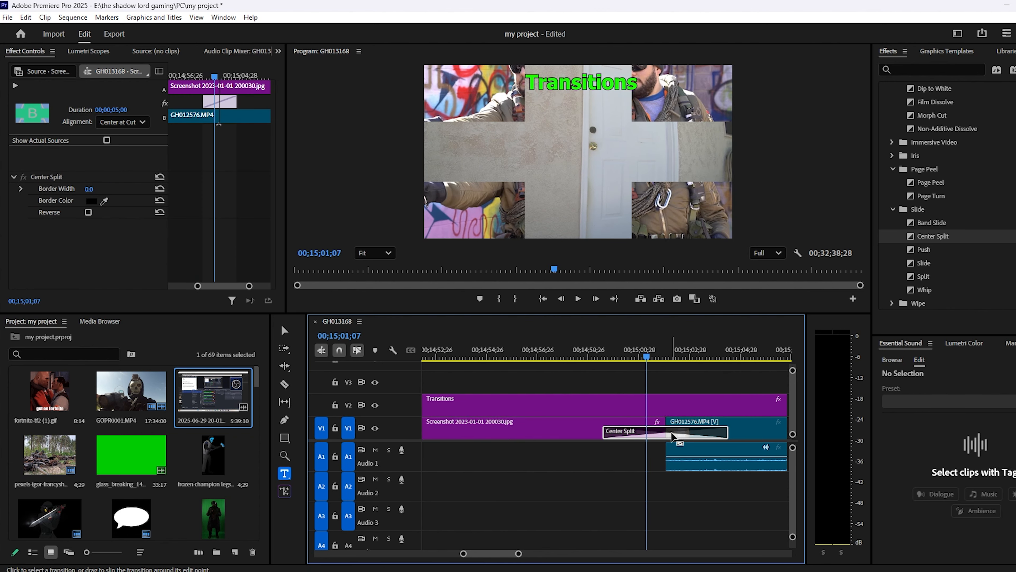
key(Delete)
scroll(950, 280, down, 1)
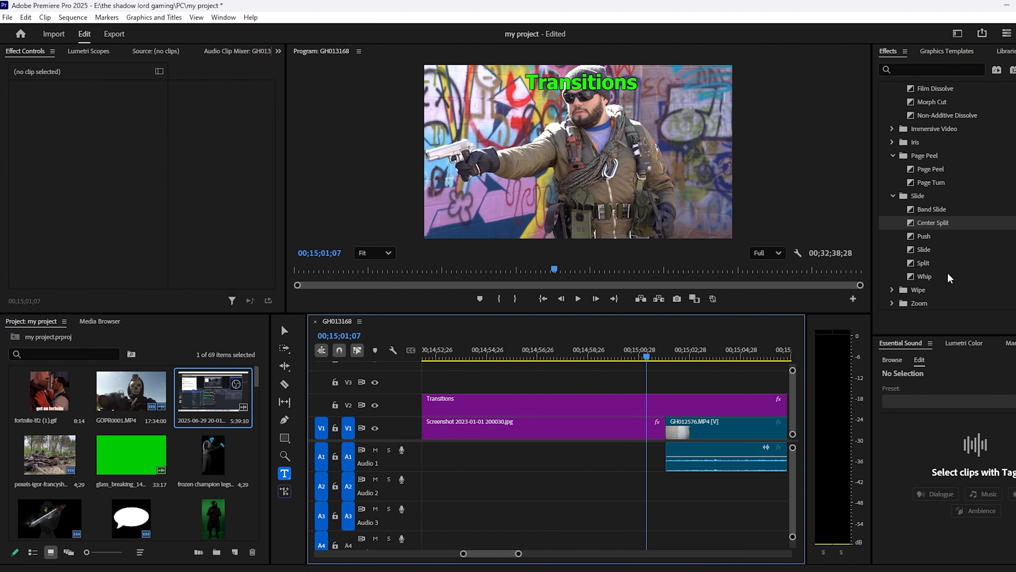
click(892, 290)
scroll(932, 246, down, 5)
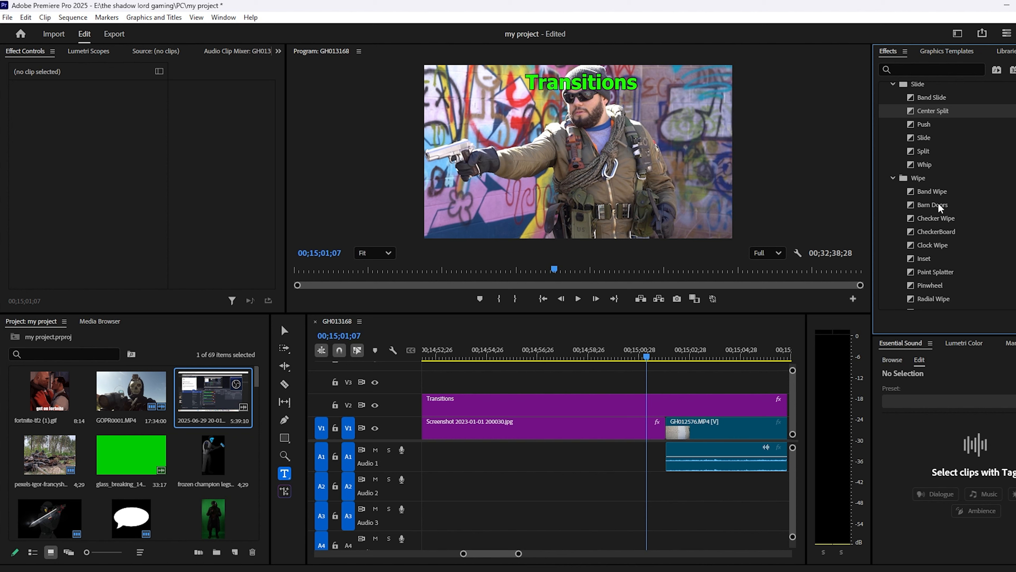
drag(939, 203, 660, 427)
- Lengthen the Barn Doors transition to about 2 seconds, set its direction to Vertical and preview it
click(653, 353)
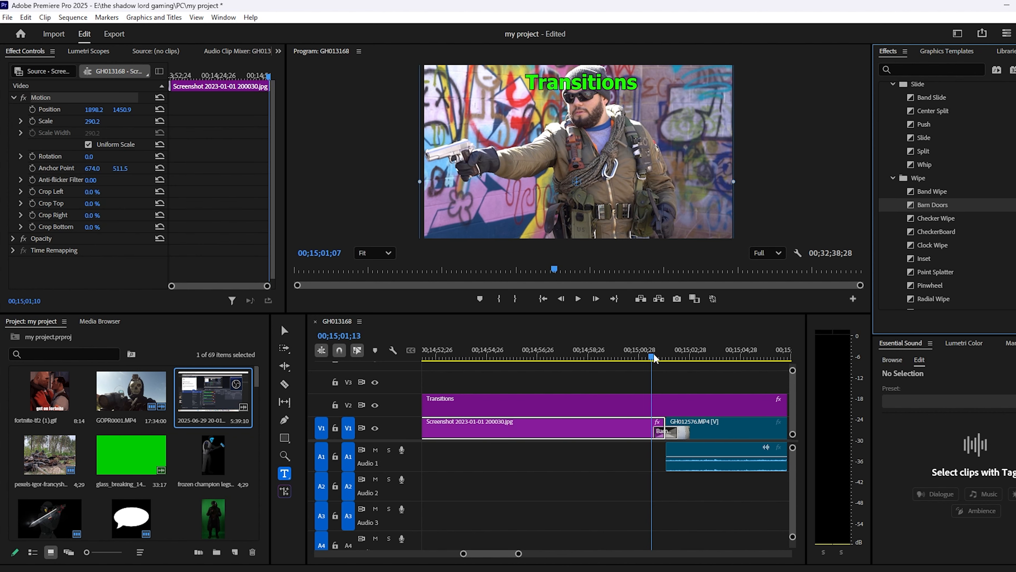
drag(653, 353, 663, 352)
click(662, 431)
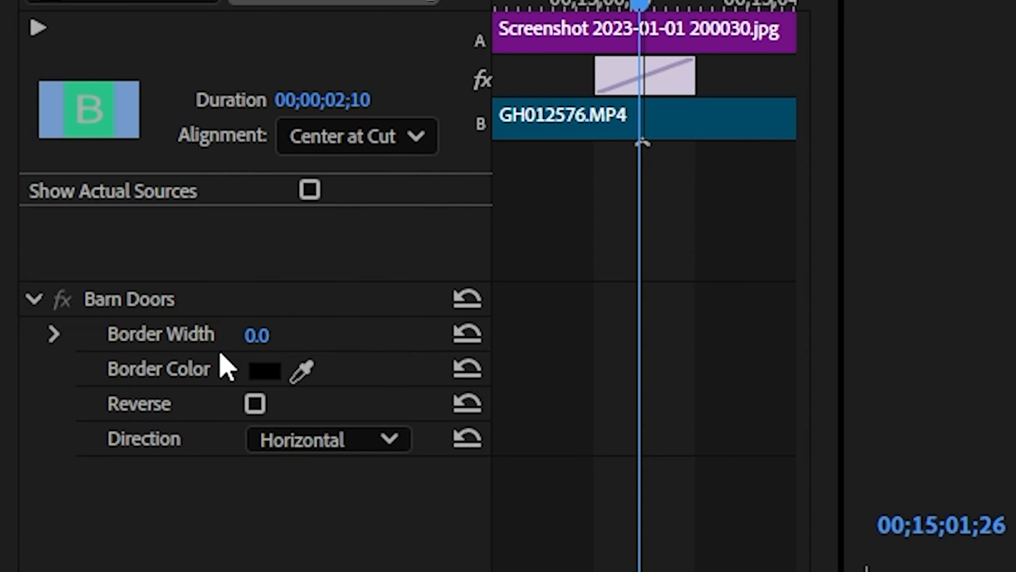
click(114, 225)
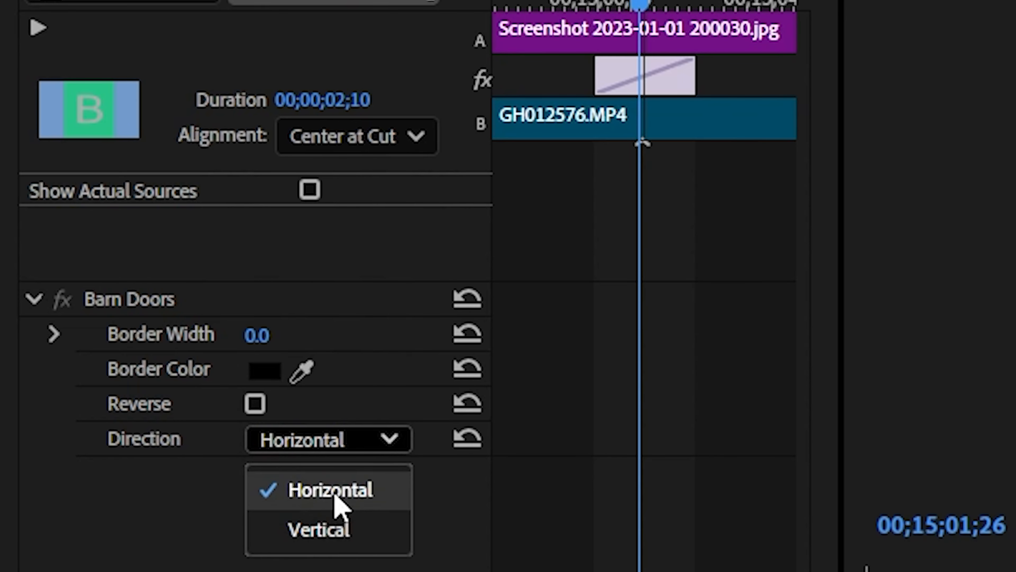
click(335, 530)
drag(633, 359, 681, 356)
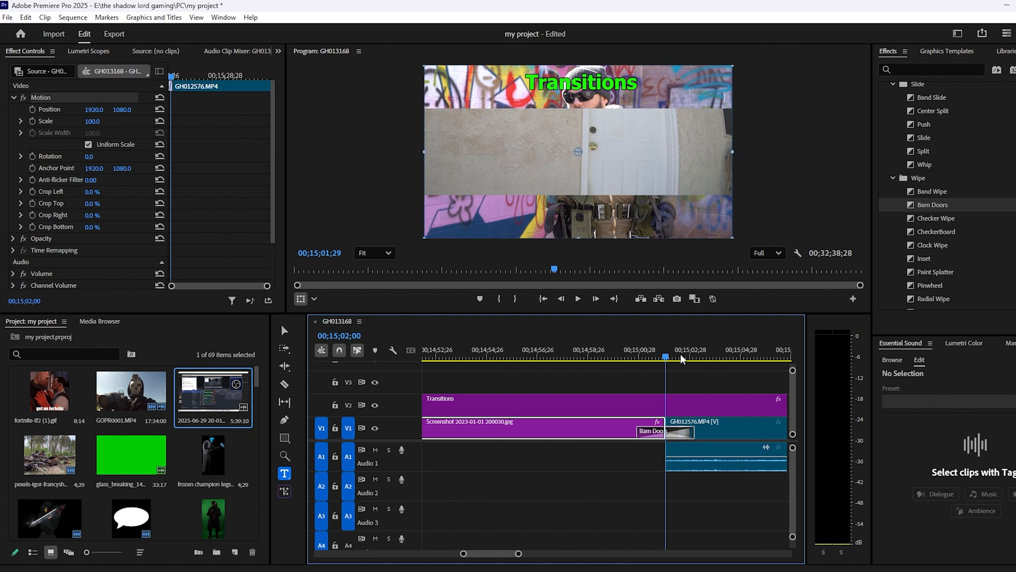
- Replace the Barn Doors transition with a Wedge Wipe at the same cut and lengthen it to about 2.4 seconds
click(651, 434)
key(Delete)
scroll(988, 260, down, 3)
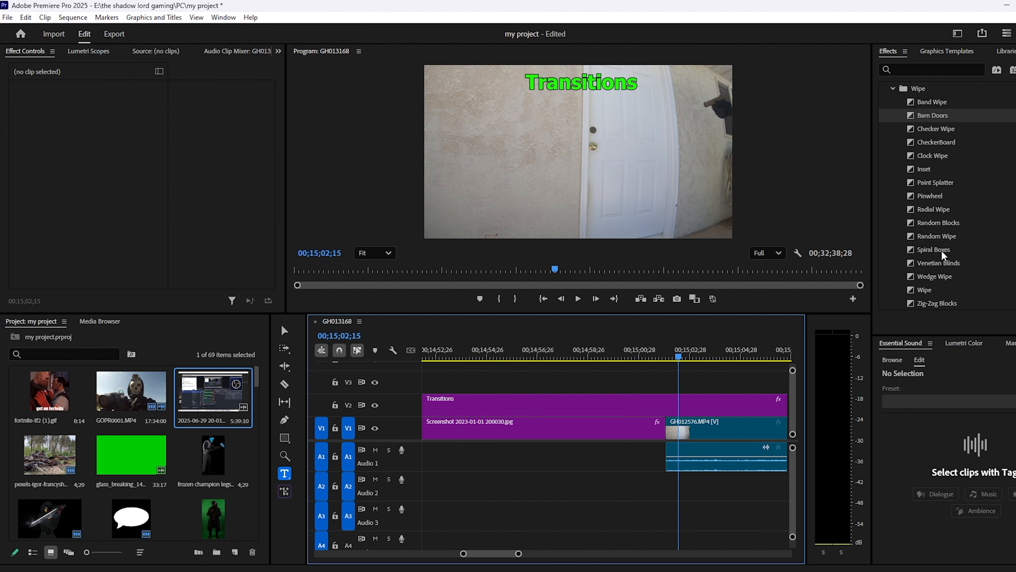
drag(939, 277, 710, 398)
mouse_move(658, 439)
mouse_down()
mouse_move(664, 433)
mouse_move(642, 432)
mouse_up()
drag(664, 355, 667, 356)
- Try the Wedge Wipe from the bottom and top edges of the frame and set it to sweep from the left edge
click(656, 431)
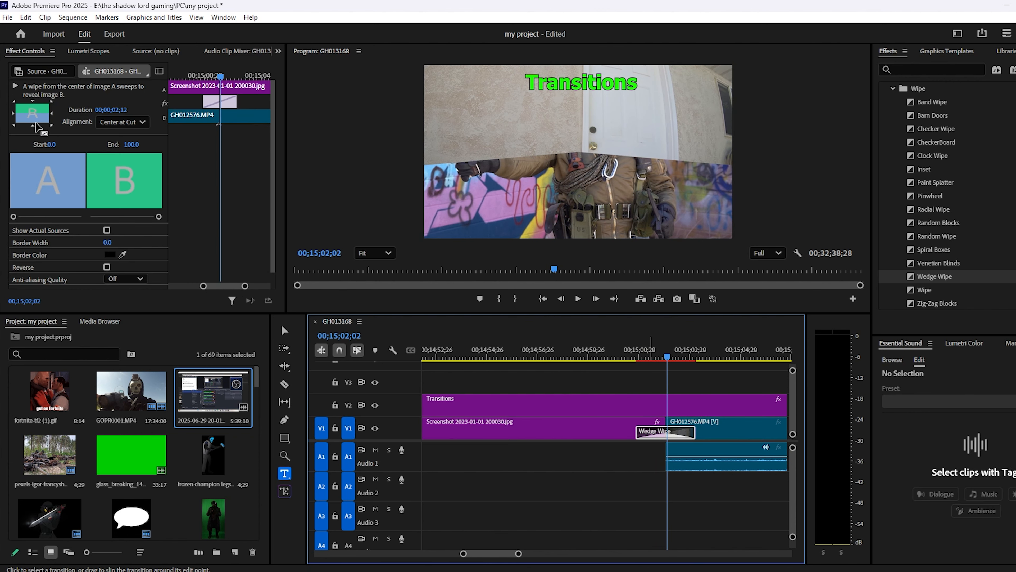
click(32, 125)
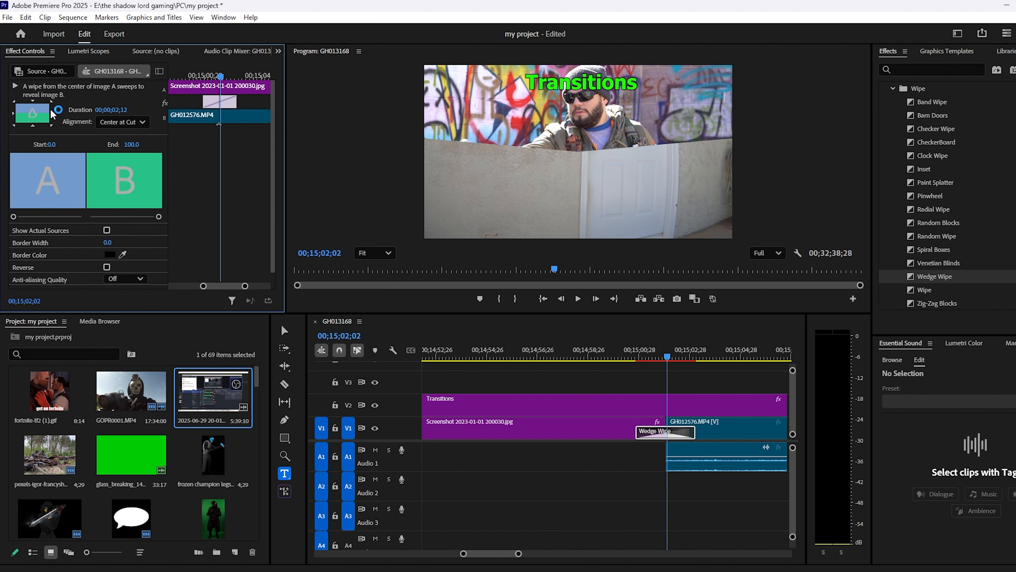
click(33, 102)
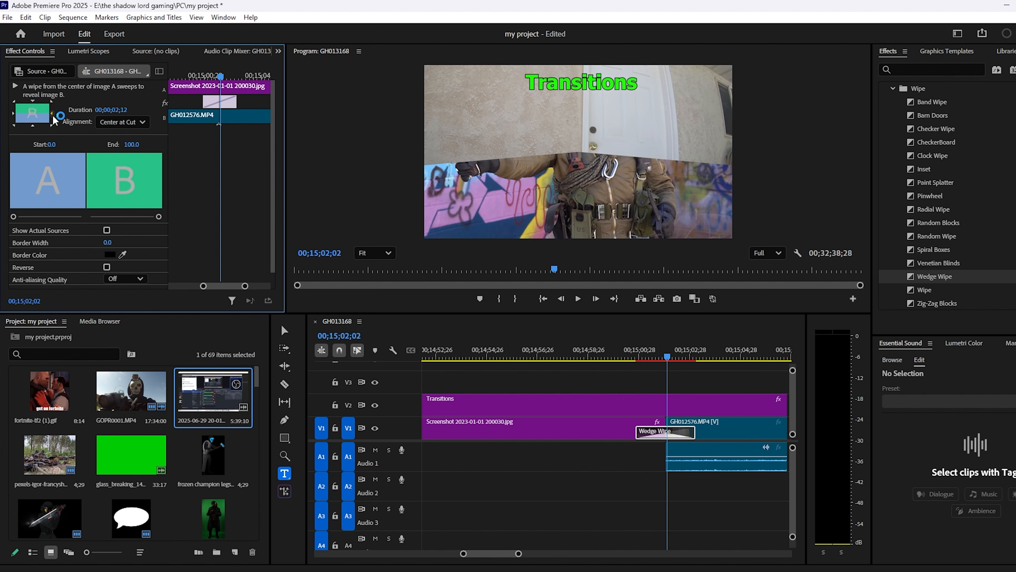
click(15, 114)
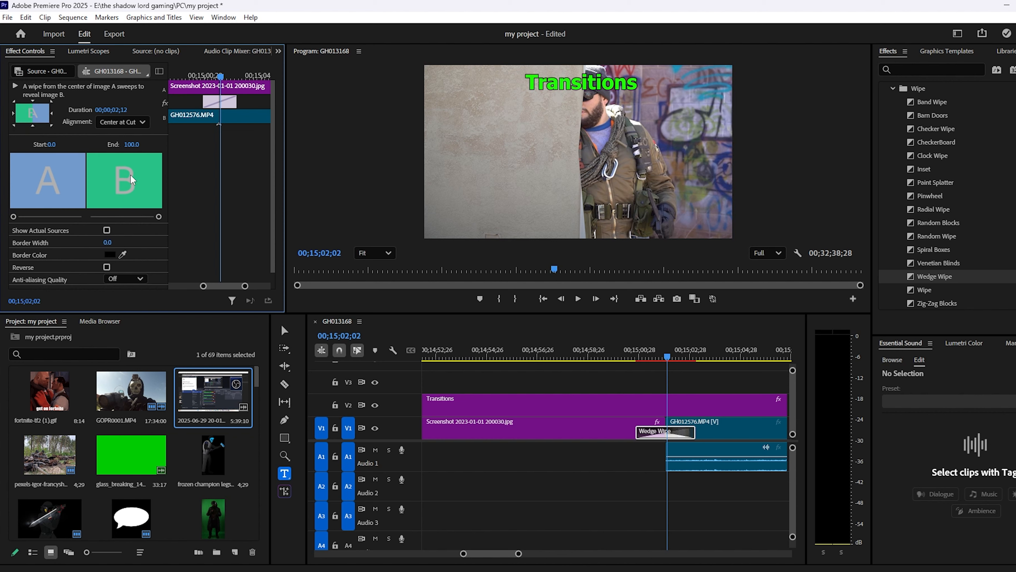
- Adjust the Wedge Wipe's range to start at 22.8 and end at 93.5, checking it across the cut
scroll(132, 215, down, 1)
drag(159, 207, 134, 206)
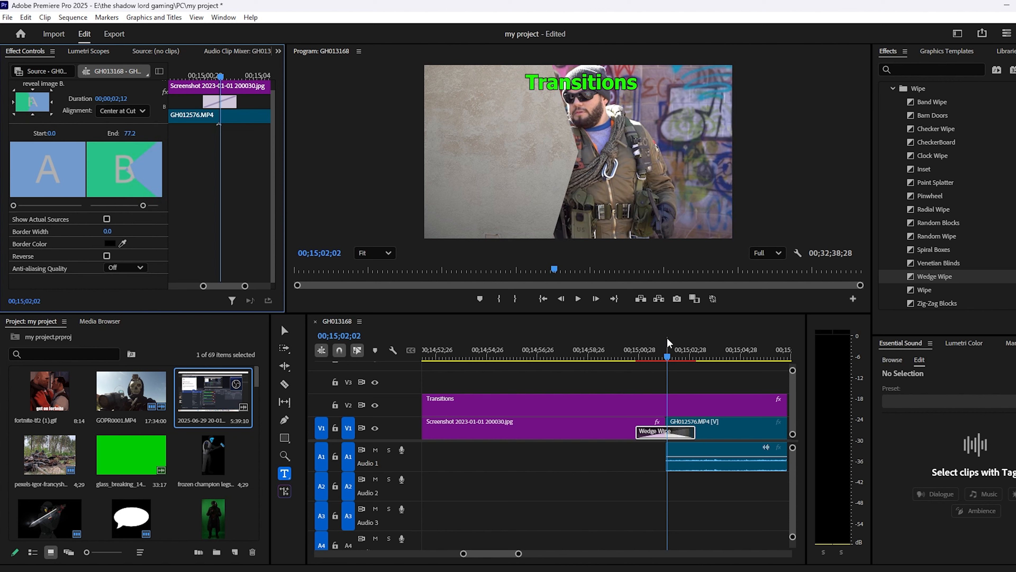
drag(668, 356, 647, 359)
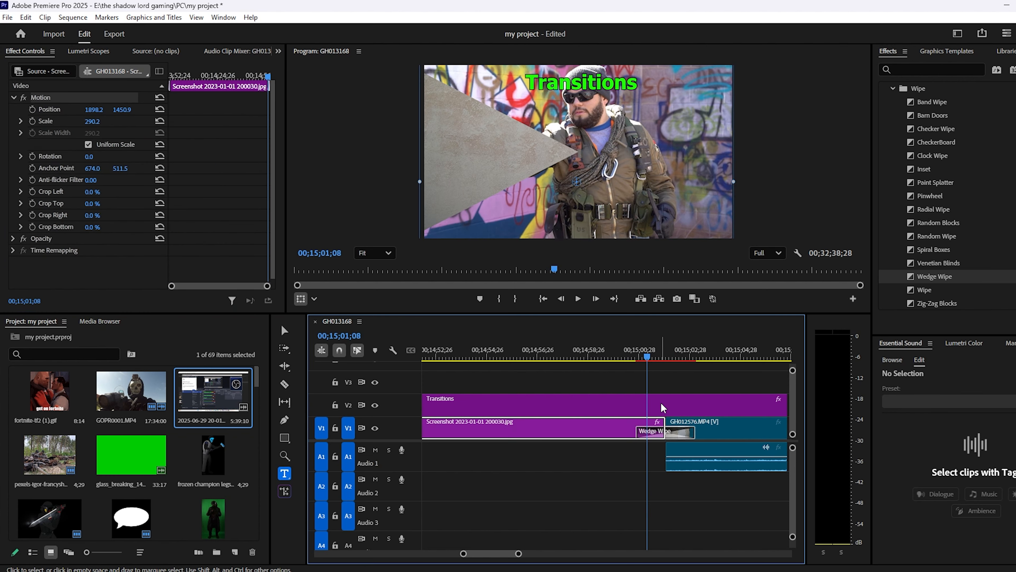
click(658, 431)
click(657, 354)
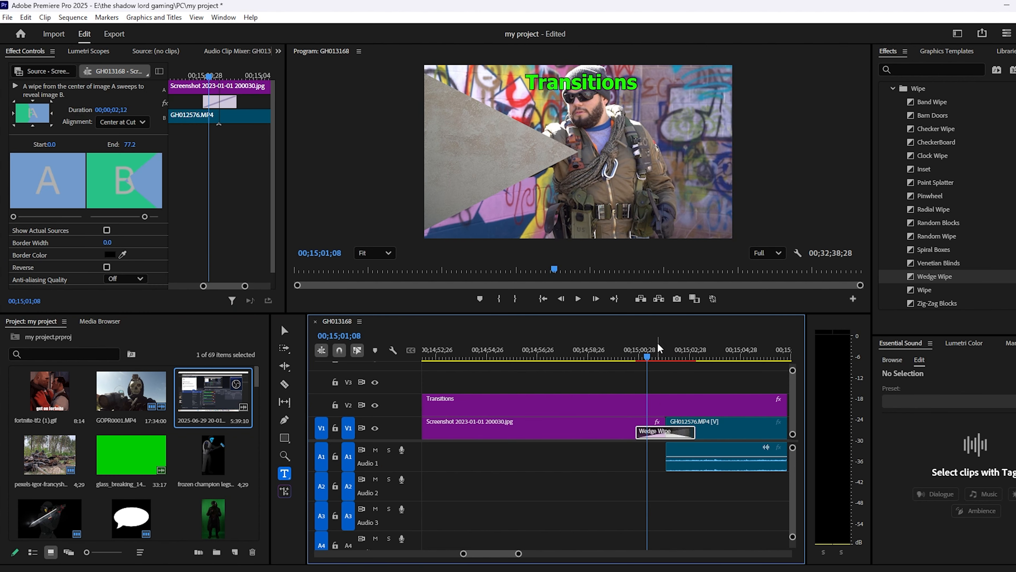
click(652, 431)
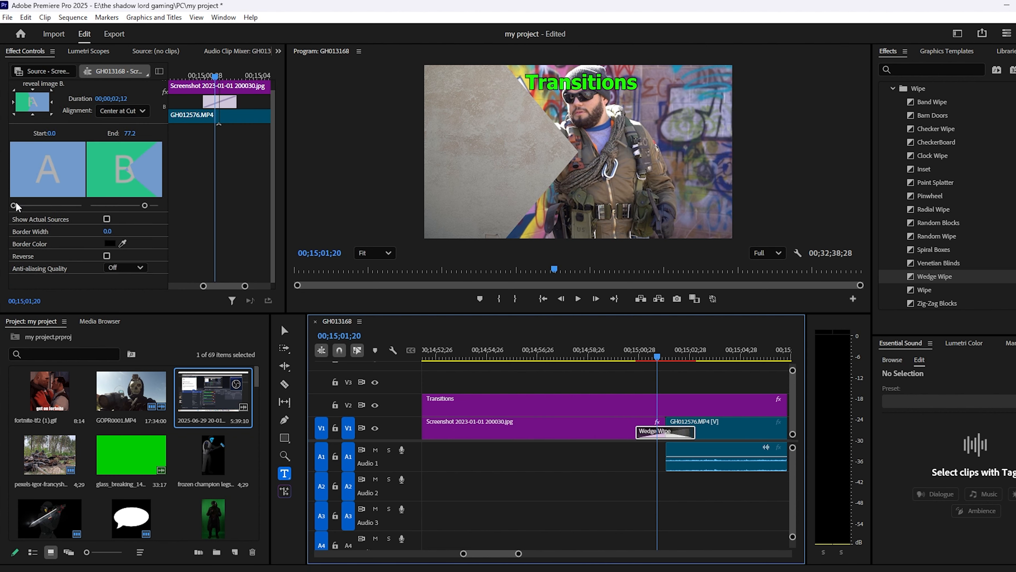
mouse_move(13, 205)
mouse_down()
mouse_move(45, 214)
mouse_move(27, 215)
mouse_up()
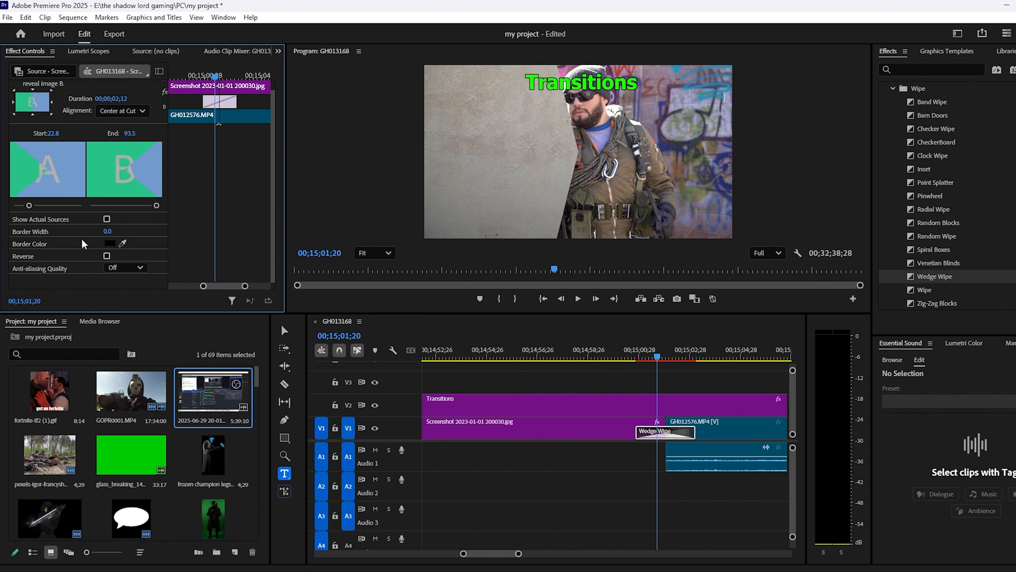
- Give the Wedge Wipe a thin red (FF0000) border and preview the transition across the cut
click(110, 243)
click(524, 307)
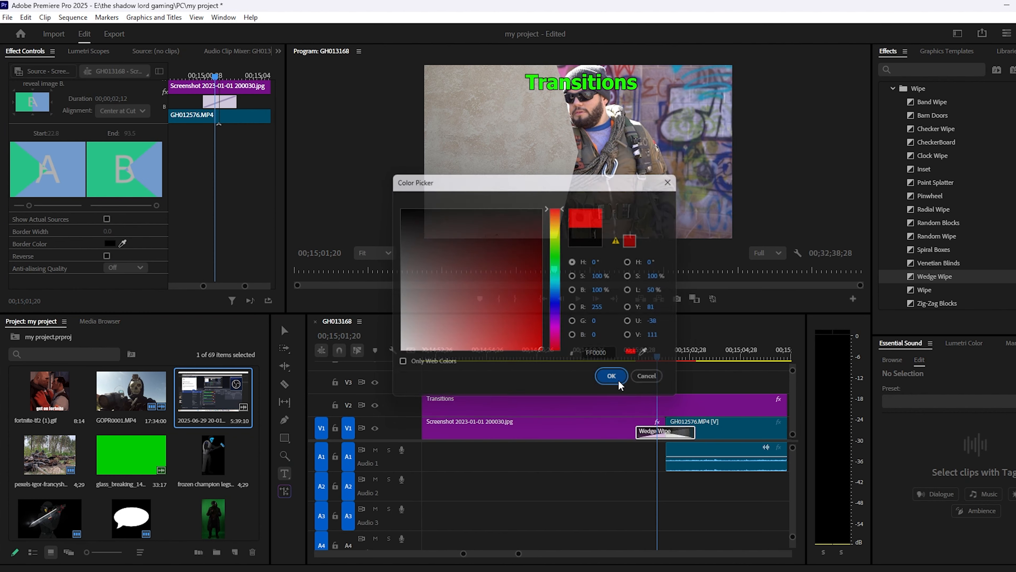
click(611, 376)
drag(108, 231, 113, 232)
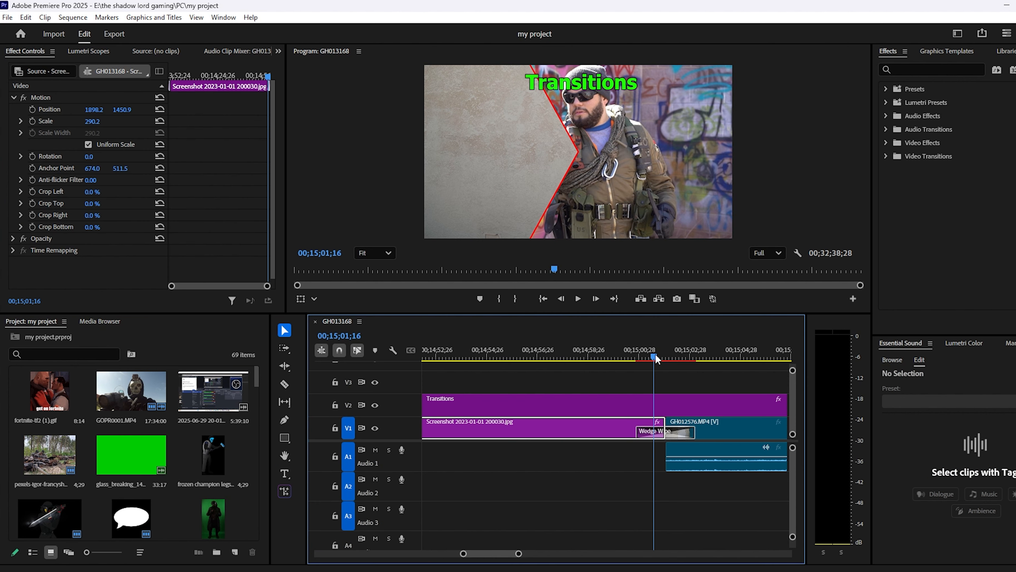
drag(656, 359, 676, 359)
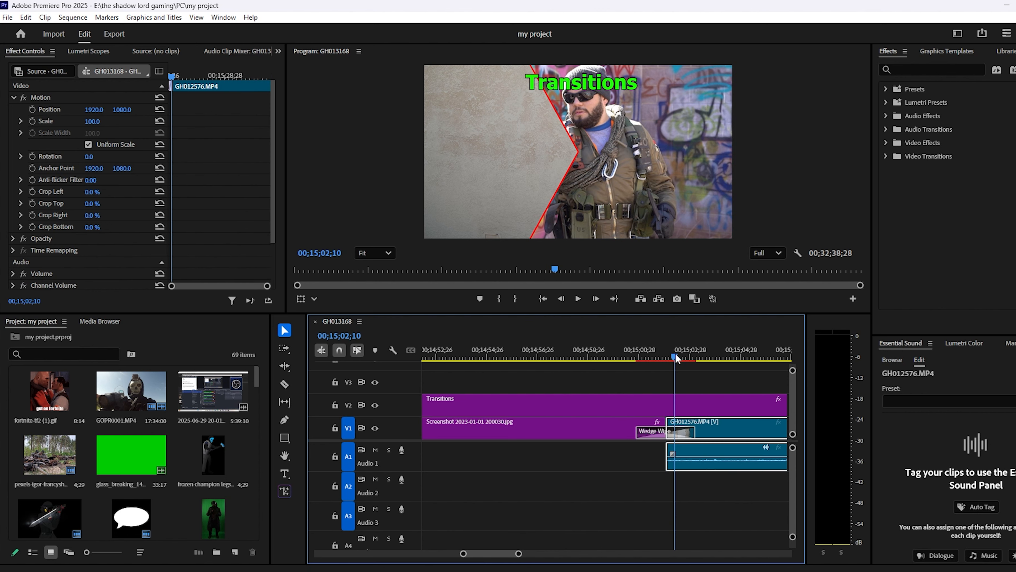
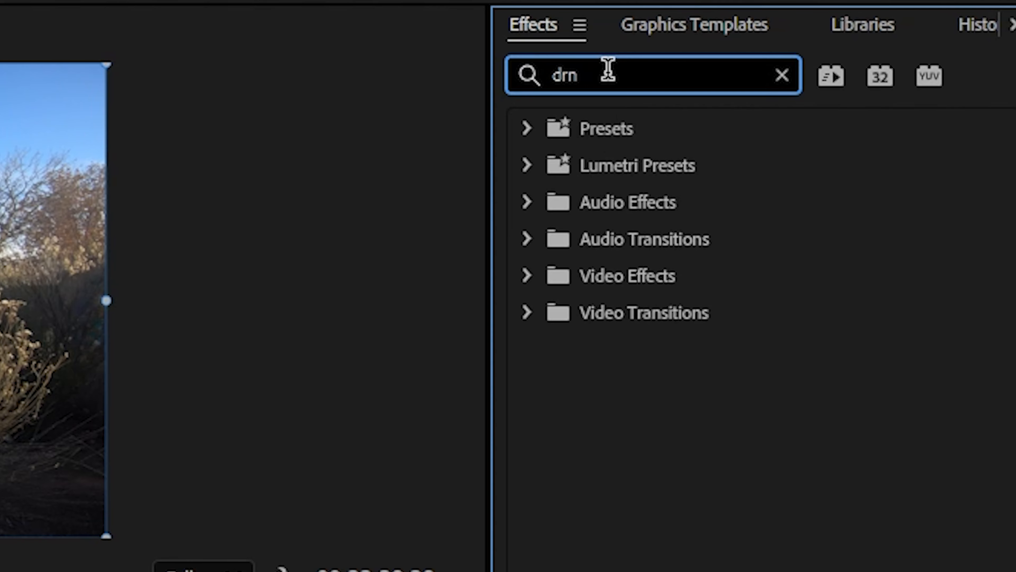
- Search the effects for "den" and apply DeNoise to the audio of GH012906.MP4
key(BackSpace)
key(BackSpace)
text(en)
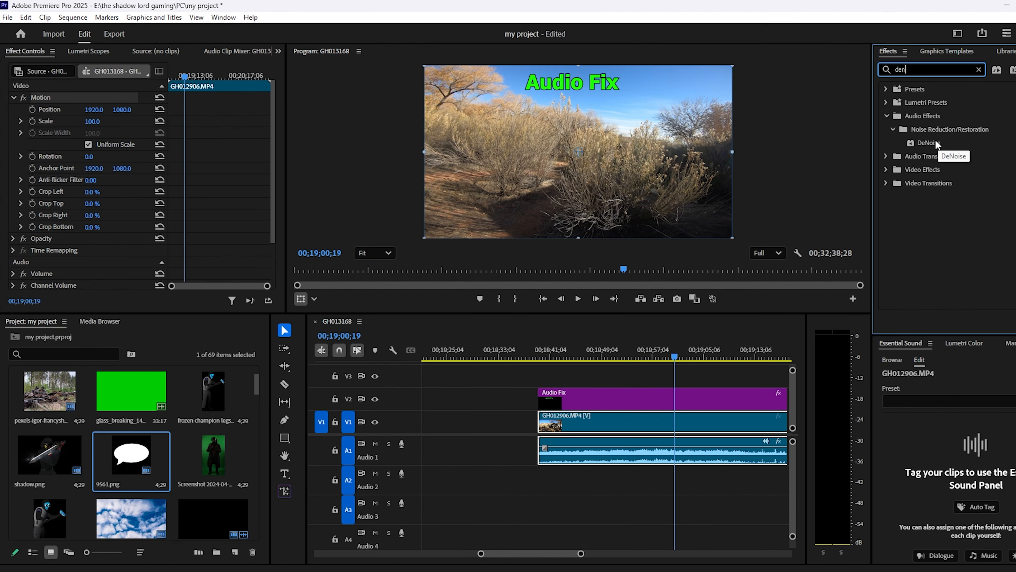
drag(936, 143, 686, 453)
- Play GH012906.MP4 with DeNoise active and switch the effect off during playback to compare the sound
click(636, 351)
key(space)
drag(273, 218, 274, 266)
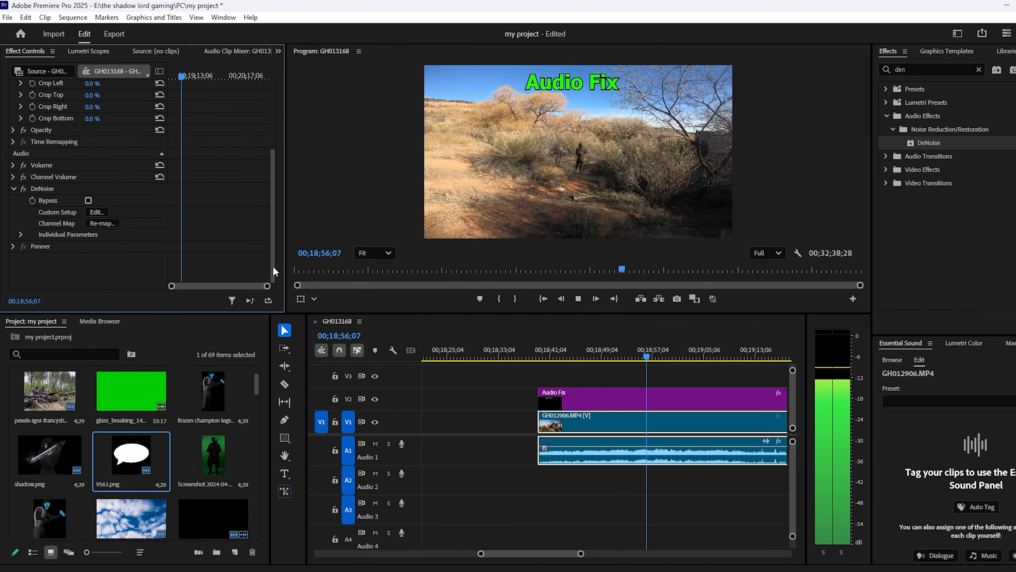
drag(581, 554, 564, 554)
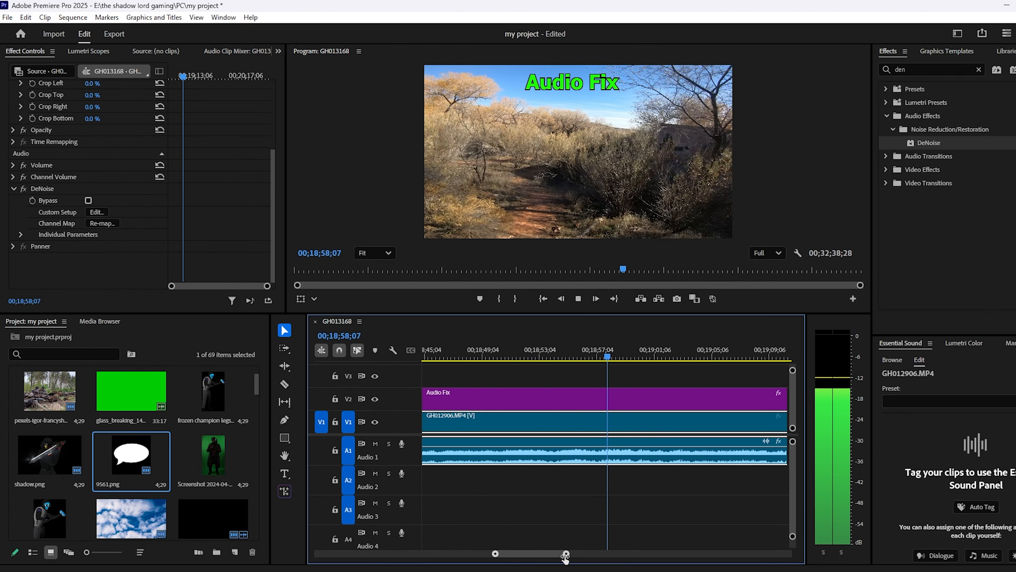
click(25, 189)
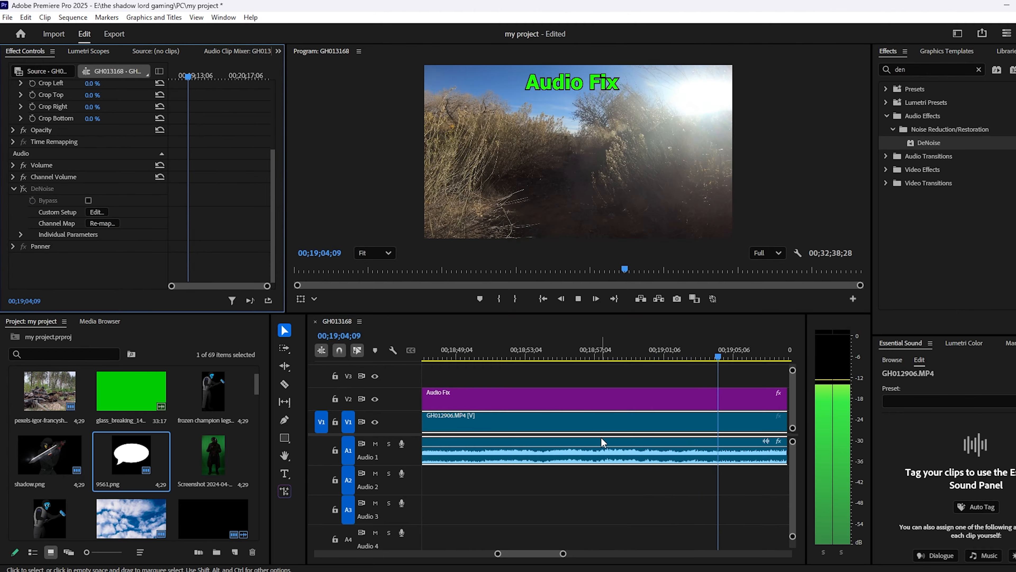
drag(622, 446, 621, 446)
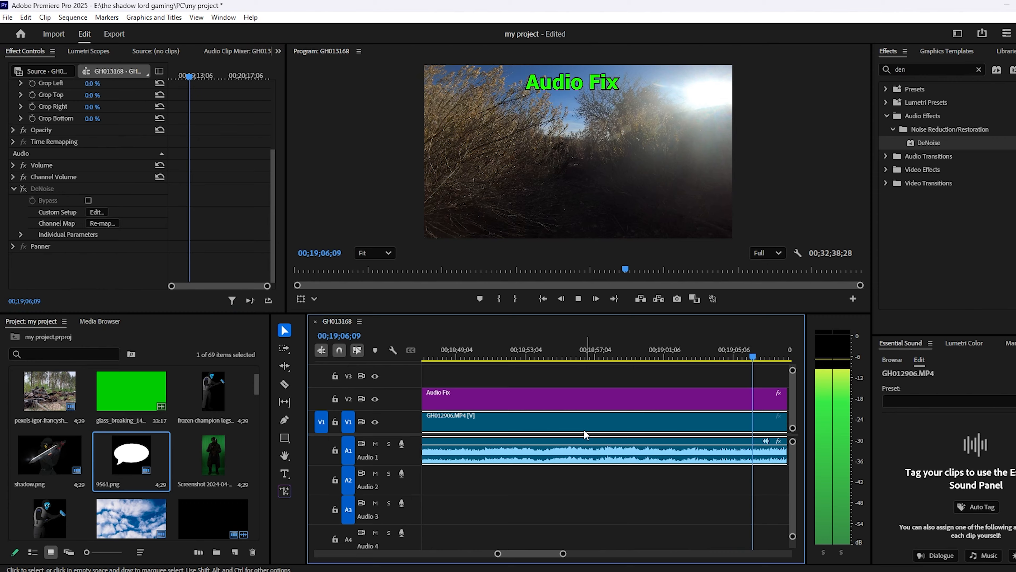
- Switch DeNoise back on for GH012906.MP4 and replay the passage to hear the cleaned audio
click(579, 298)
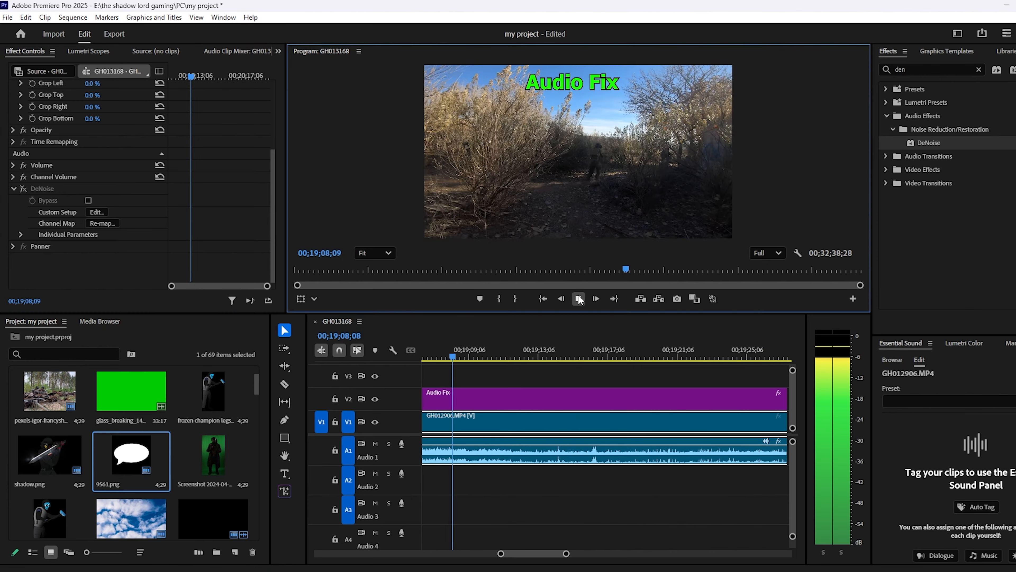
drag(439, 354, 426, 355)
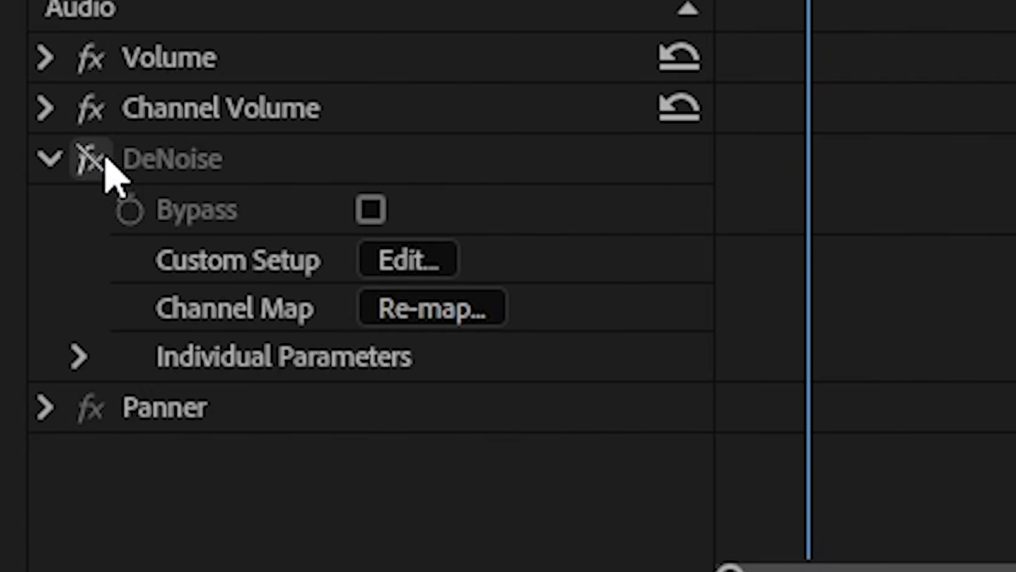
click(24, 188)
click(579, 298)
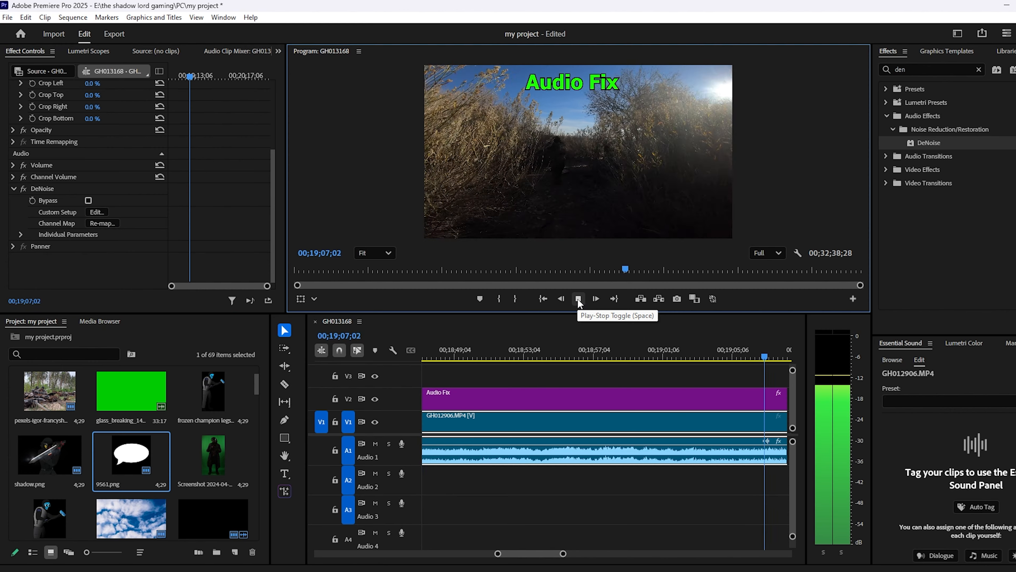
click(578, 299)
drag(445, 354, 439, 353)
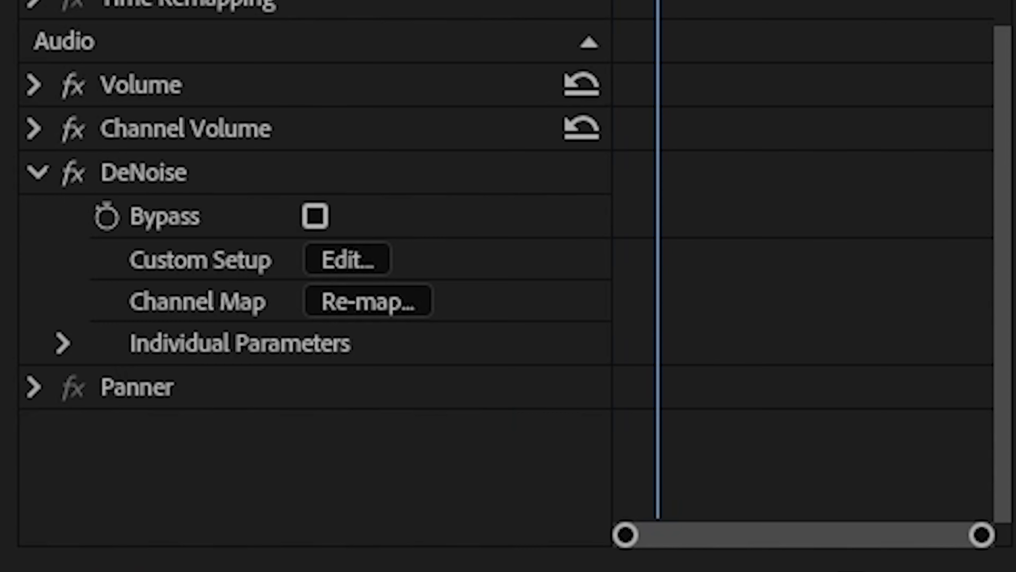
- Set the DeNoise amount to 77% in its custom setup and close the effect editor
click(347, 265)
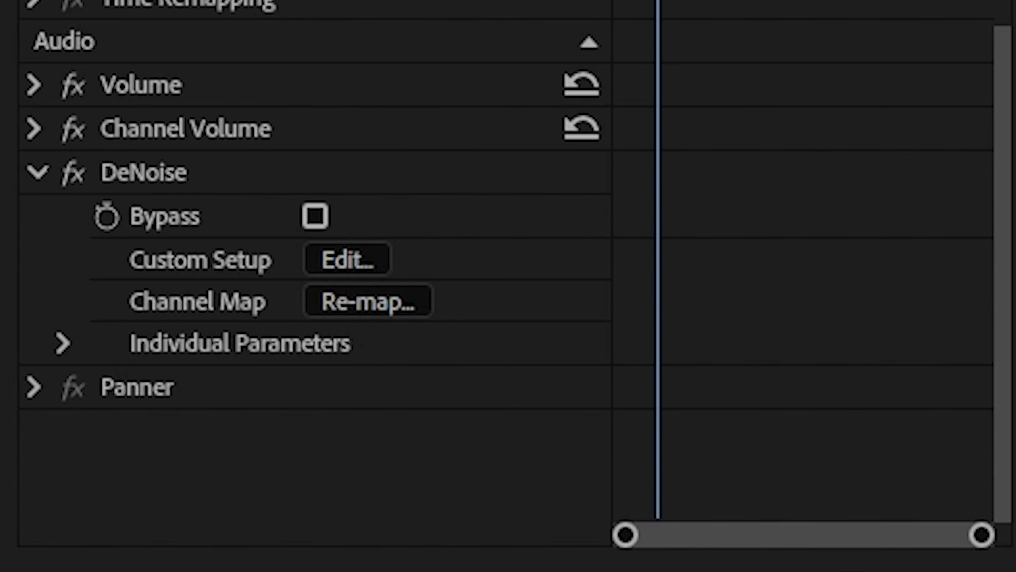
drag(462, 424, 624, 425)
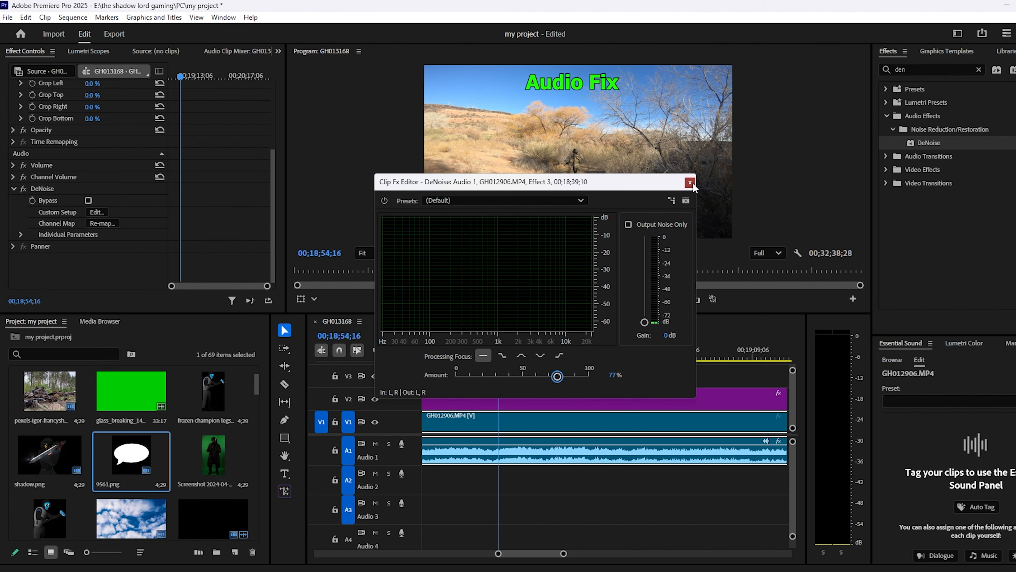
click(689, 183)
- Play the clip with the new DeNoise amount, switching the effect off and on again to compare the sound
click(580, 300)
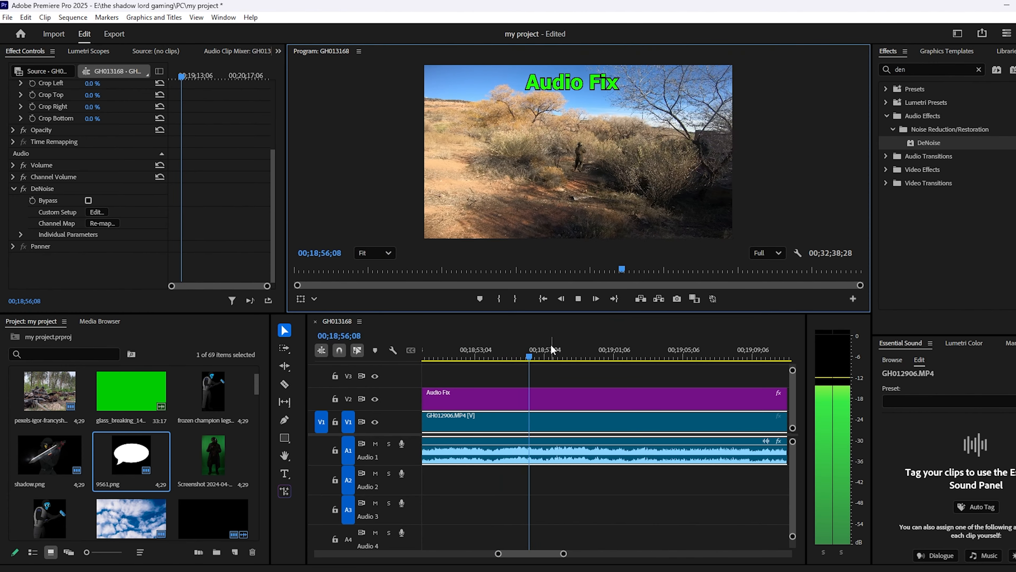
click(602, 357)
click(580, 299)
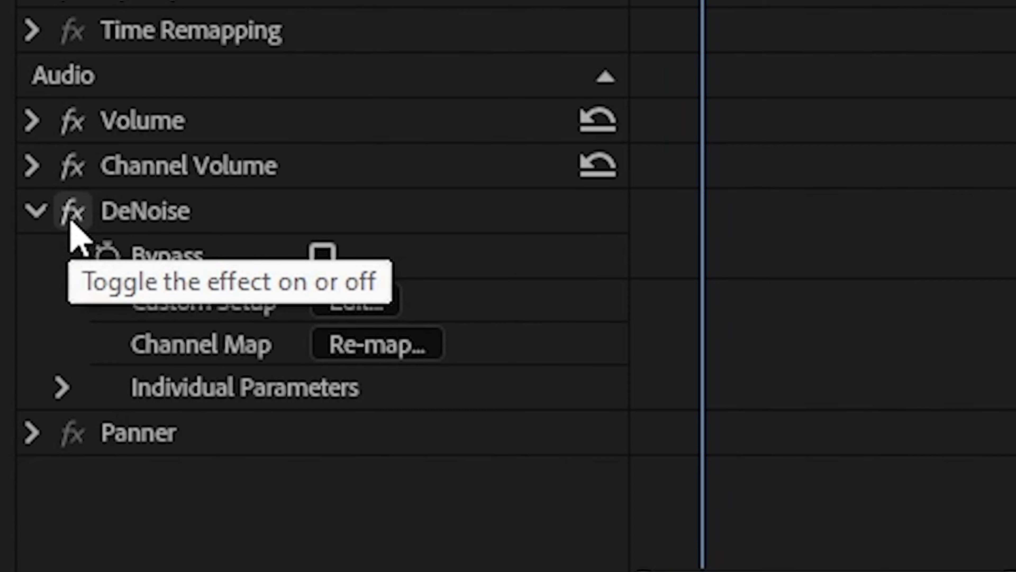
click(71, 219)
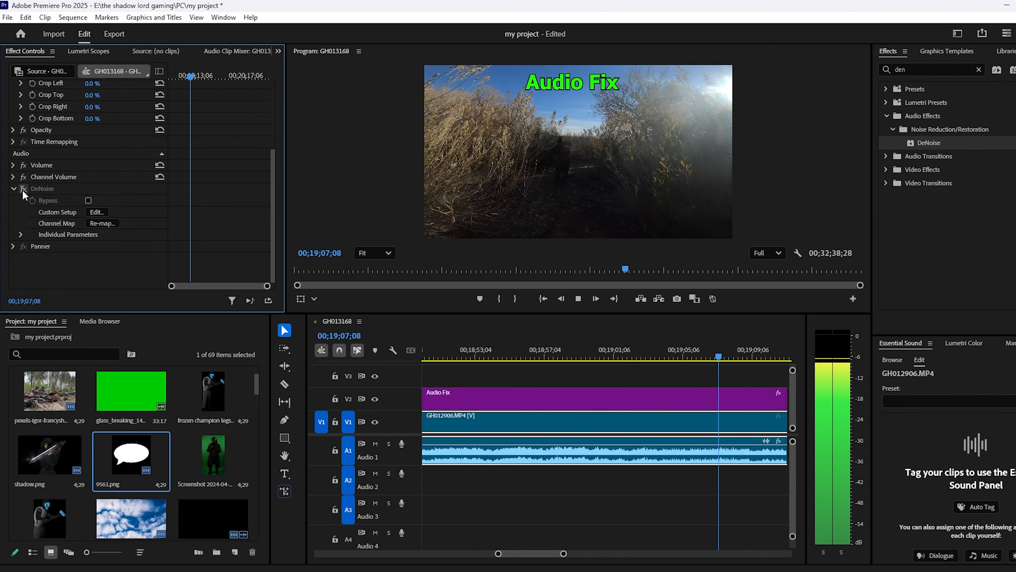
click(23, 190)
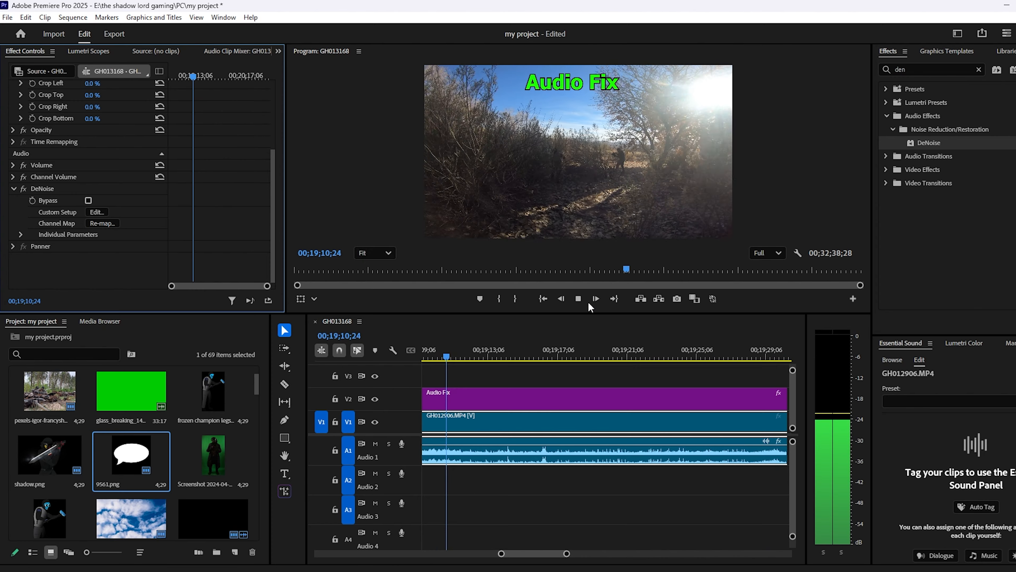
click(579, 299)
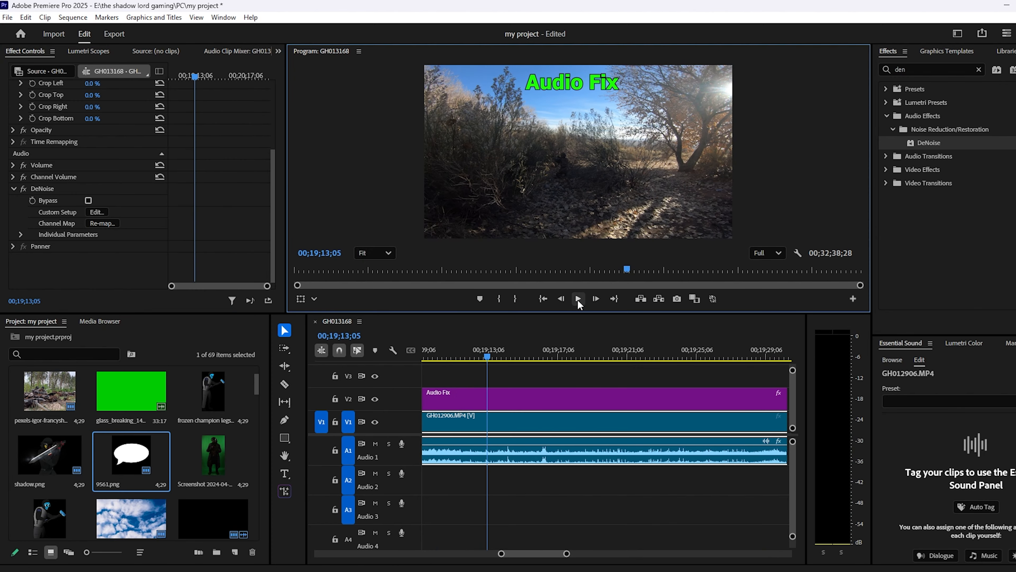
- Listen to the louder section of GH012906.MP4 from about 00;19;45;01, playing it a second time
drag(567, 554, 583, 554)
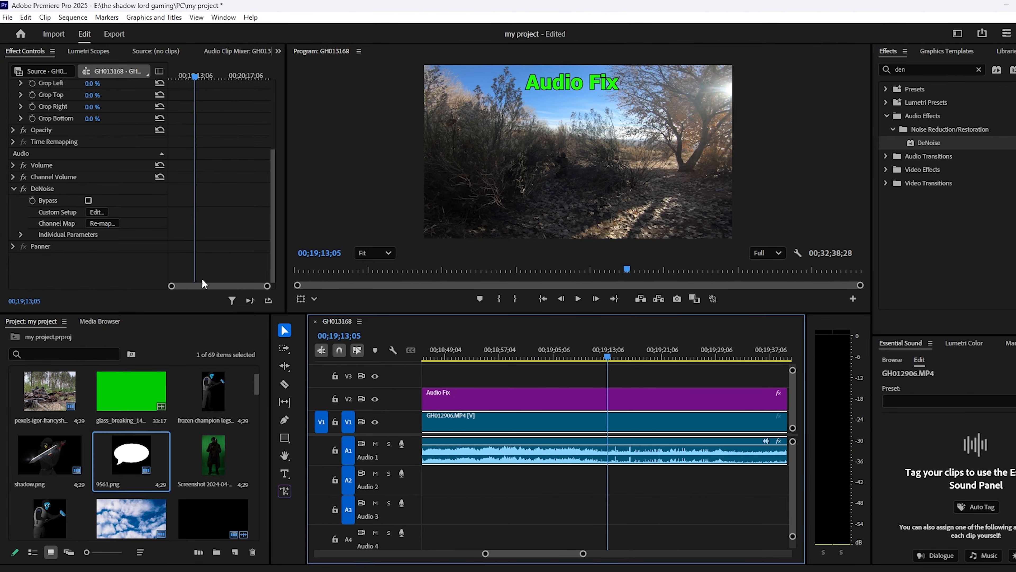
drag(638, 346, 489, 371)
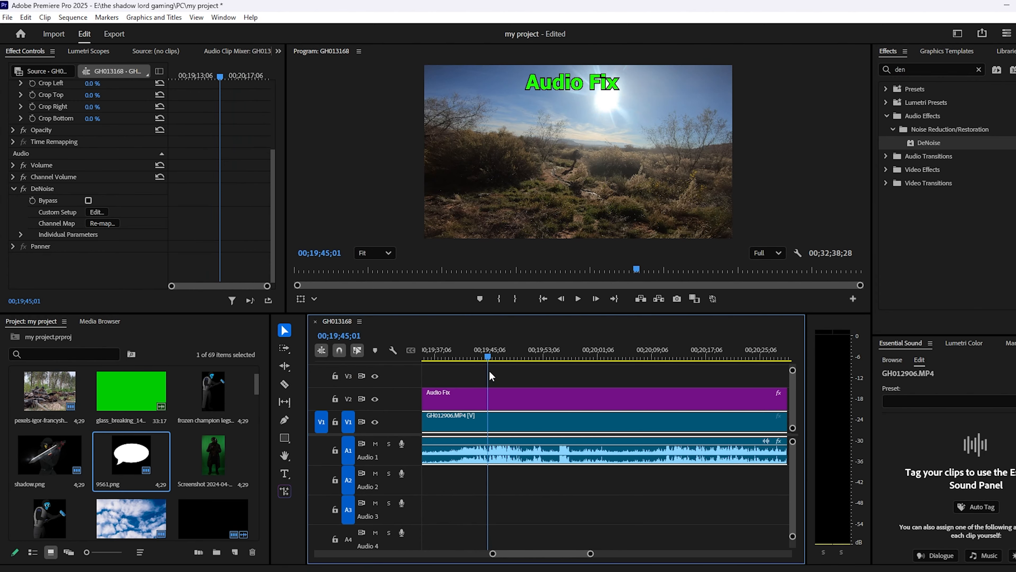
click(578, 300)
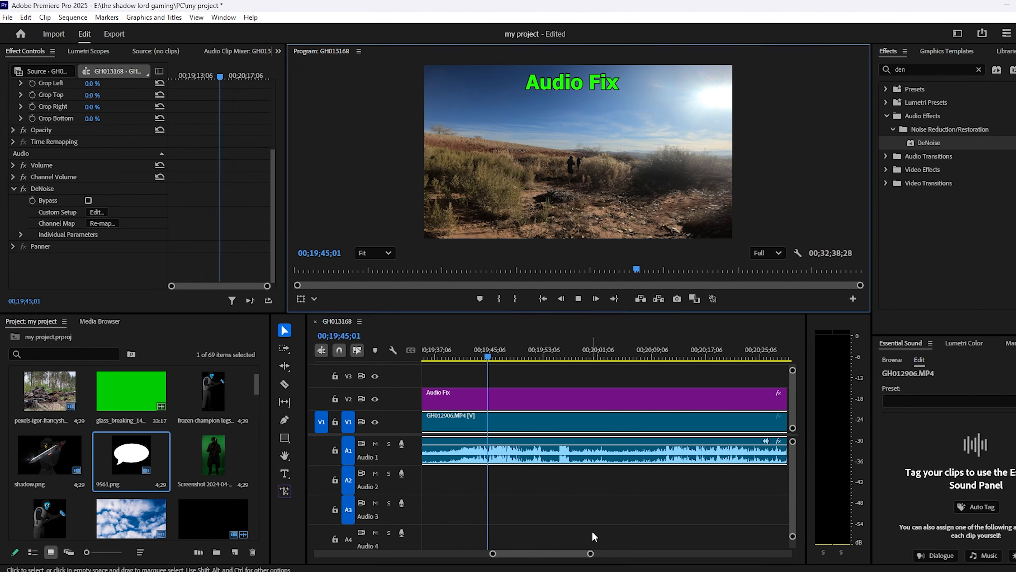
drag(591, 555, 571, 553)
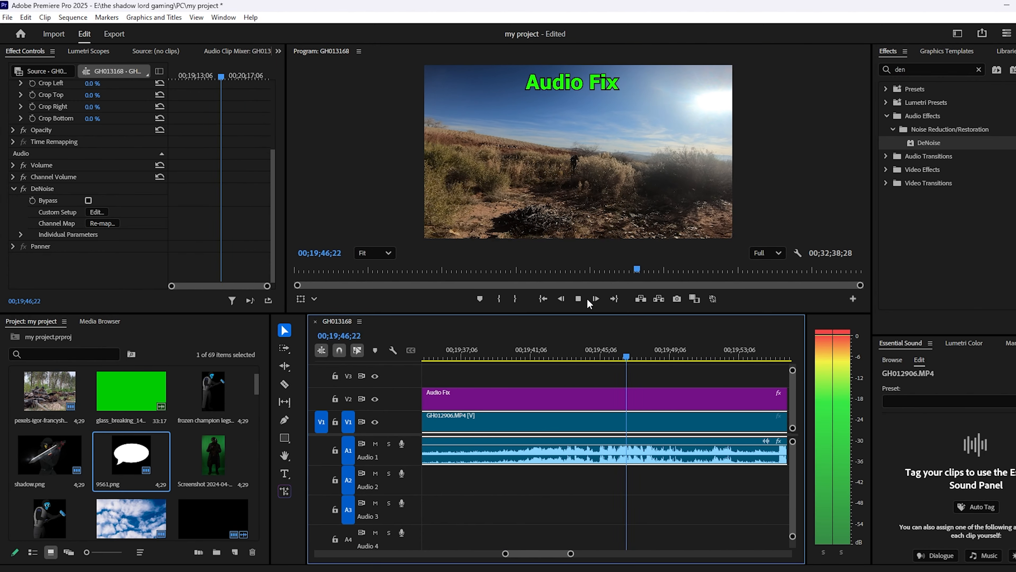
click(579, 299)
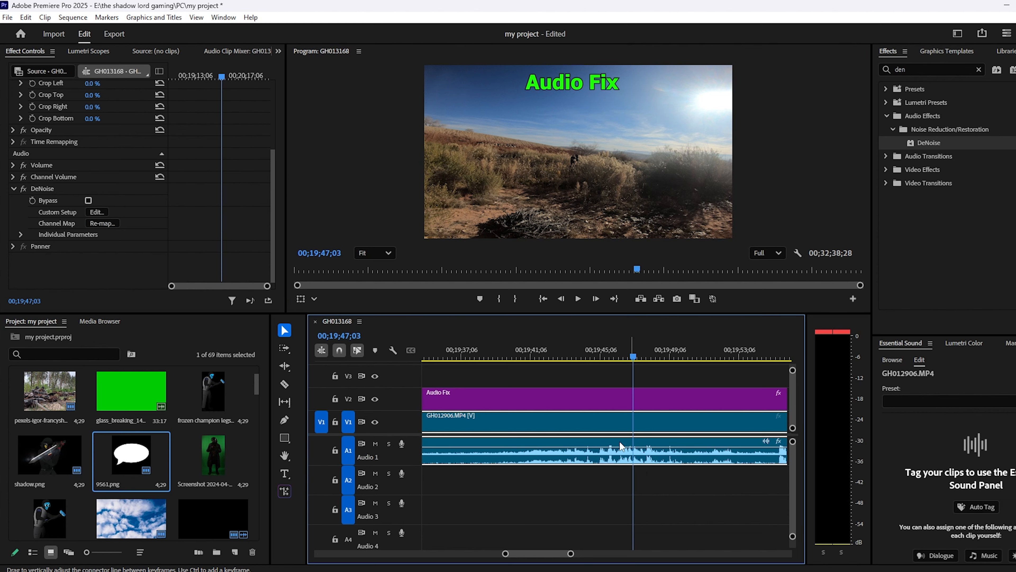
click(608, 352)
click(578, 299)
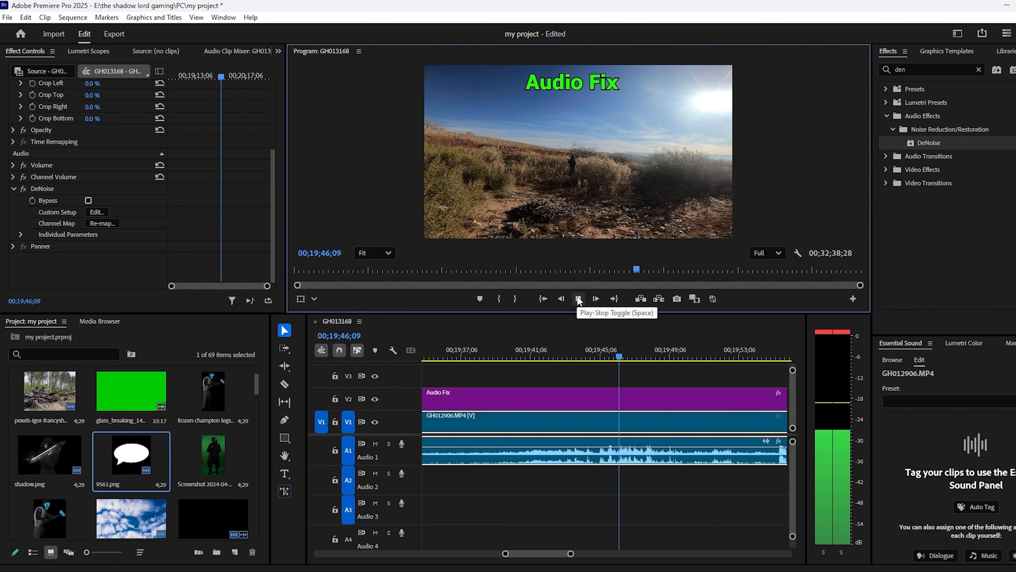
click(579, 299)
- Search the effects for "high" and apply Highpass to the audio of GH012906.MP4
click(887, 70)
text(hogh)
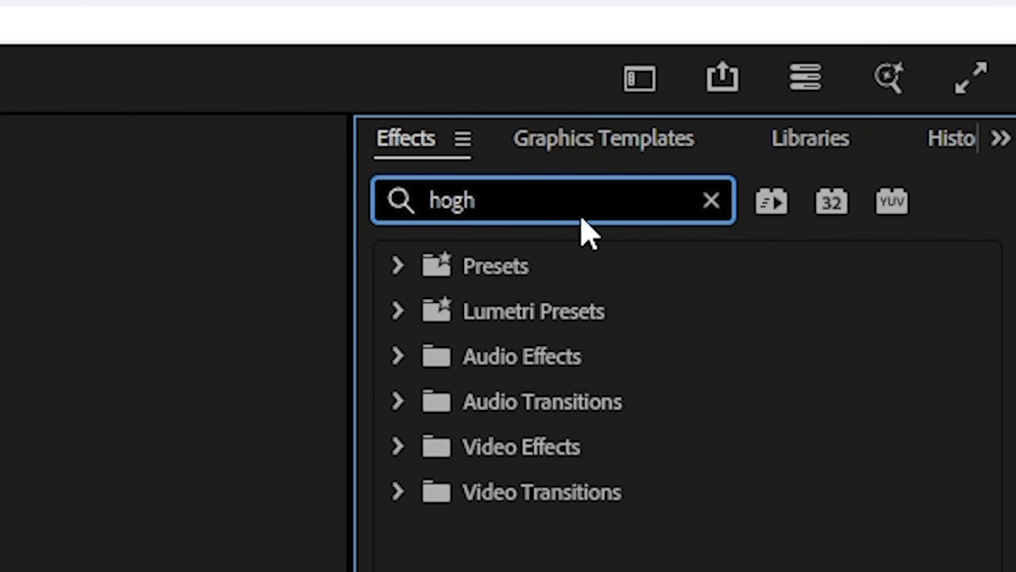
key(BackSpace)
key(BackSpace)
key(BackSpace)
text(igh)
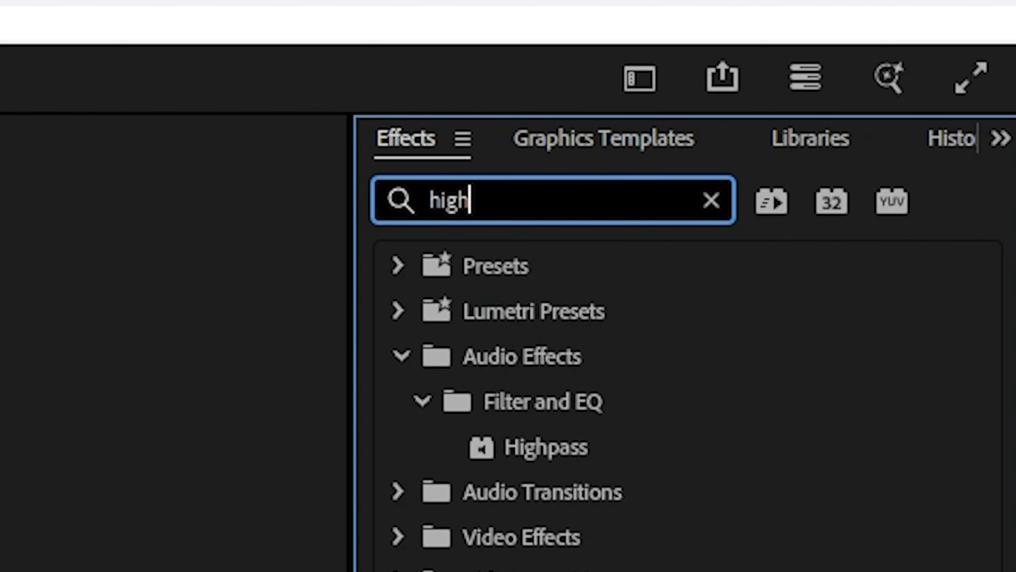
drag(572, 464, 693, 421)
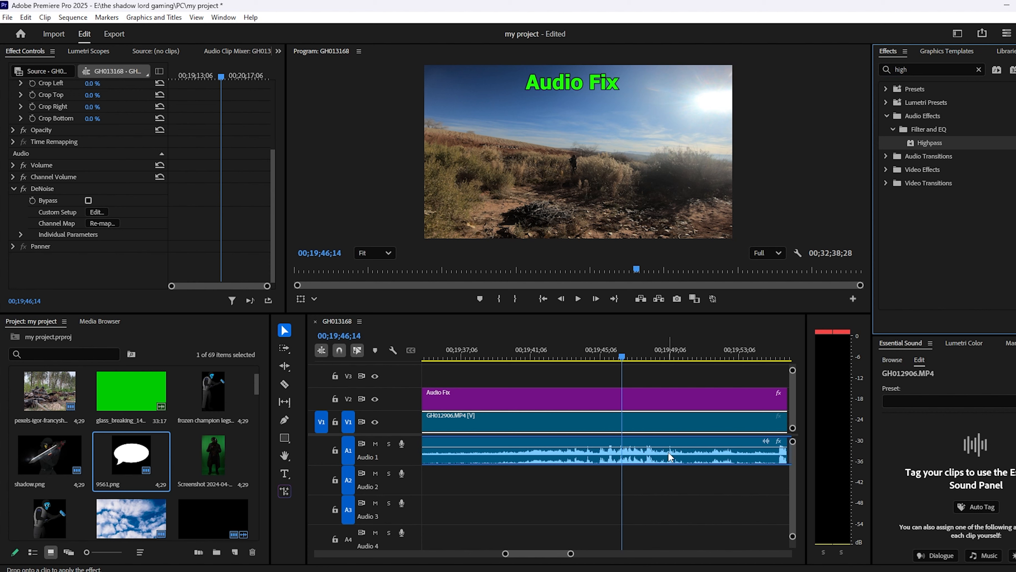
drag(670, 457, 671, 456)
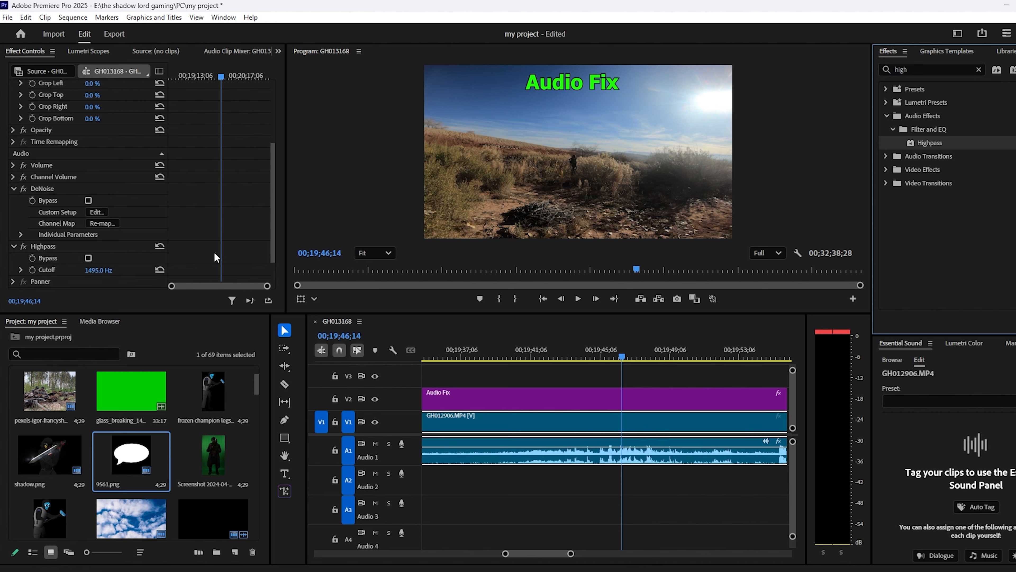
- Try a Highpass cutoff of 3996.3 Hz and play the loud section with it
scroll(231, 221, down, 2)
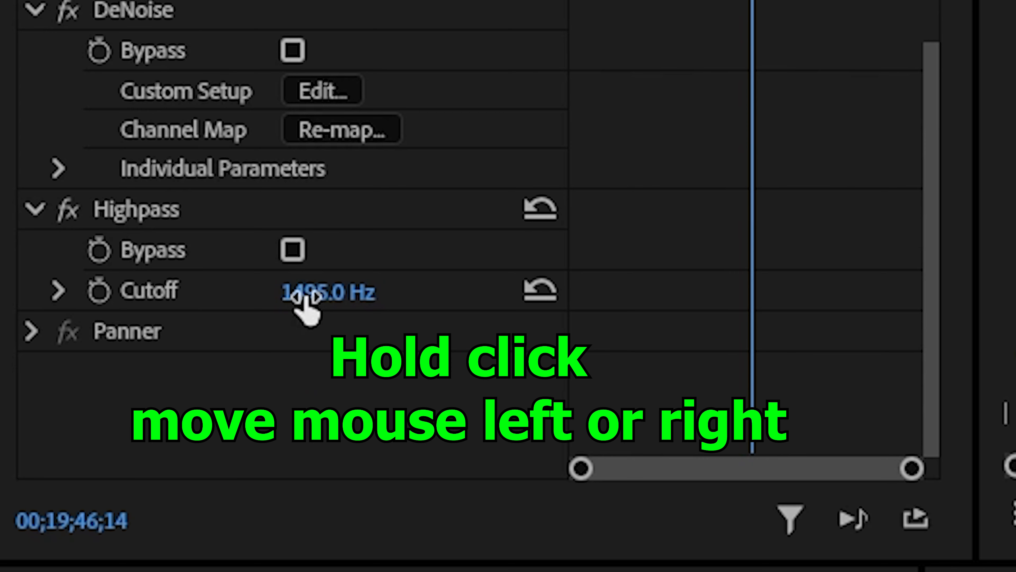
drag(93, 240, 168, 240)
drag(334, 292, 200, 292)
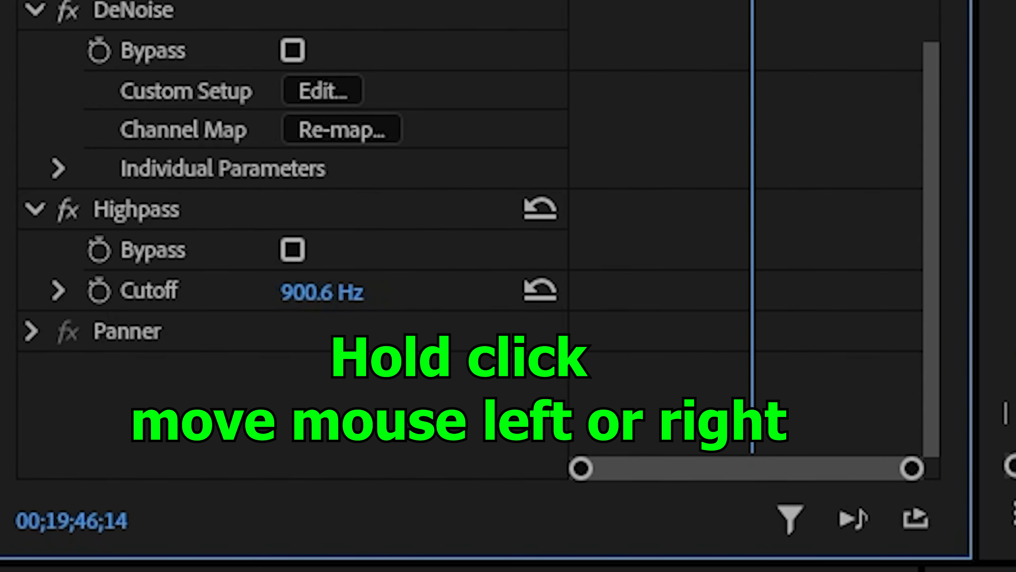
drag(316, 293, 433, 292)
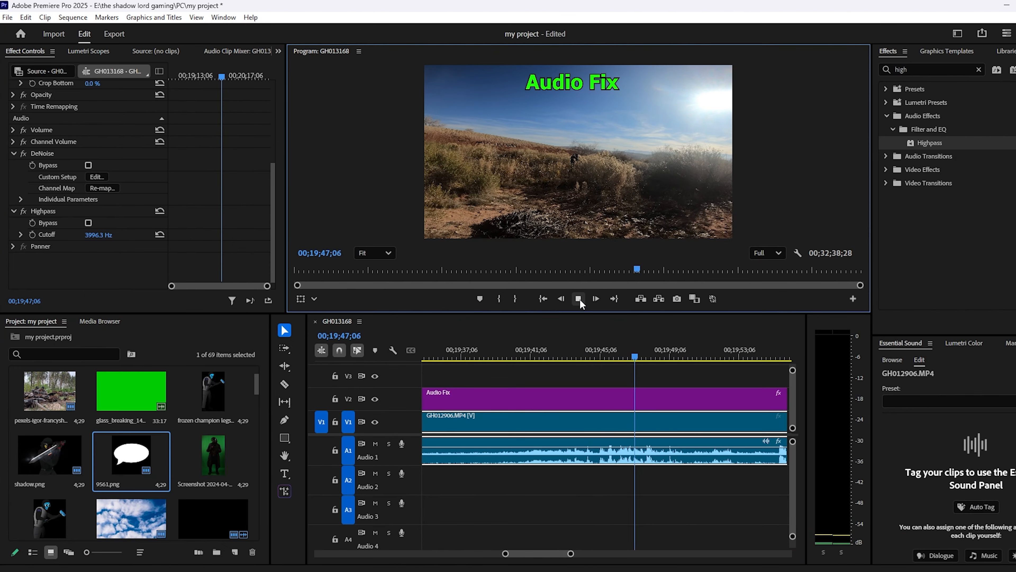
click(579, 299)
- Lower the Highpass cutoff to 259.1 Hz and play the loud section again from its start
click(605, 345)
drag(106, 229, 60, 229)
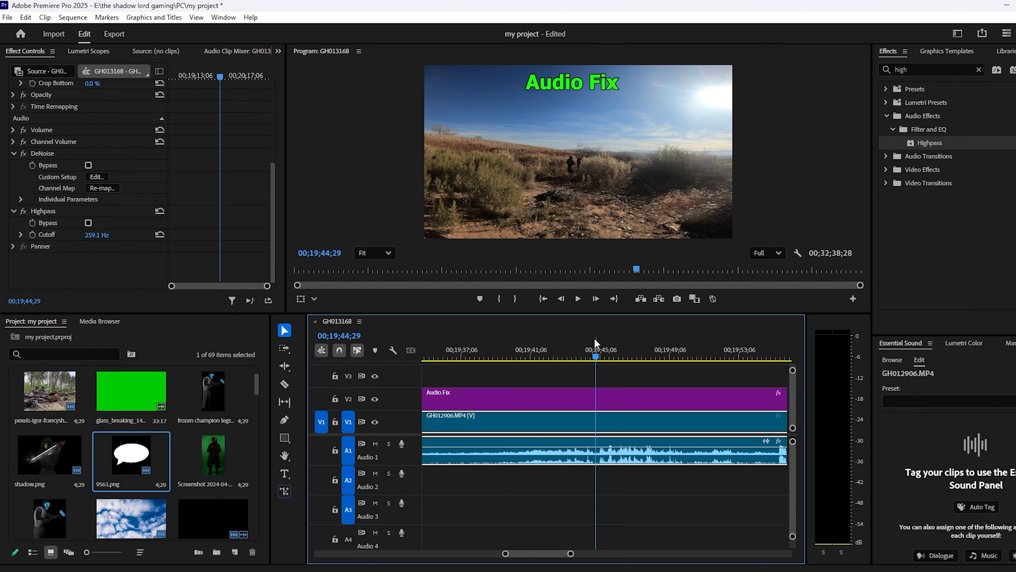
click(579, 298)
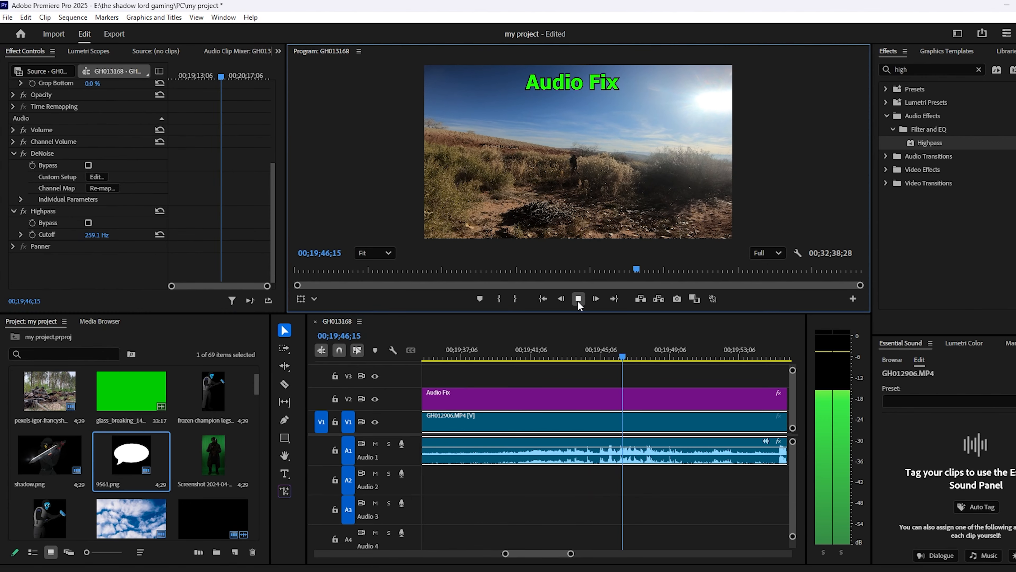
click(578, 301)
- Try a Highpass cutoff of 822.3 Hz and listen to the same section
click(608, 351)
drag(98, 235, 64, 236)
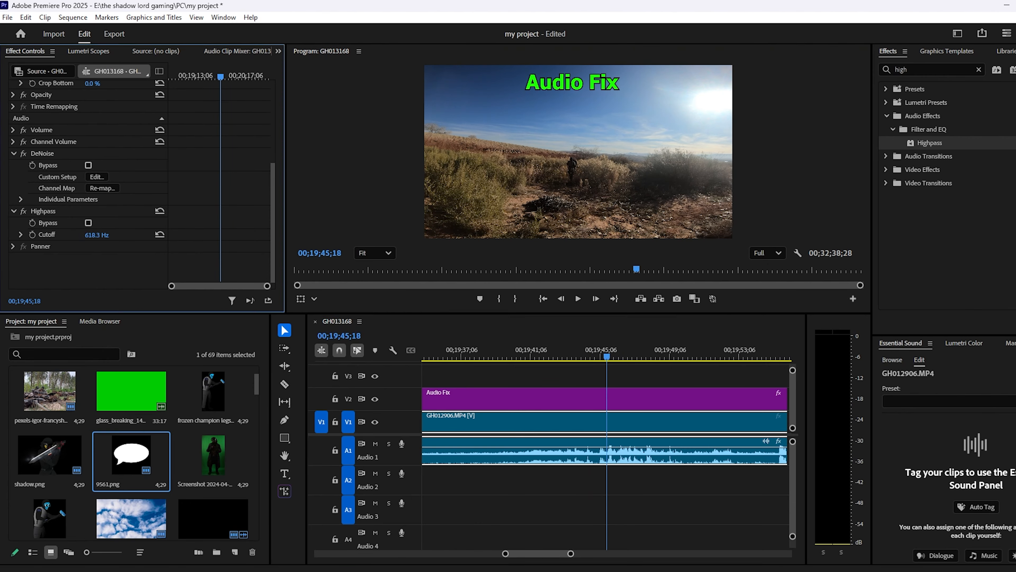
click(600, 350)
click(578, 298)
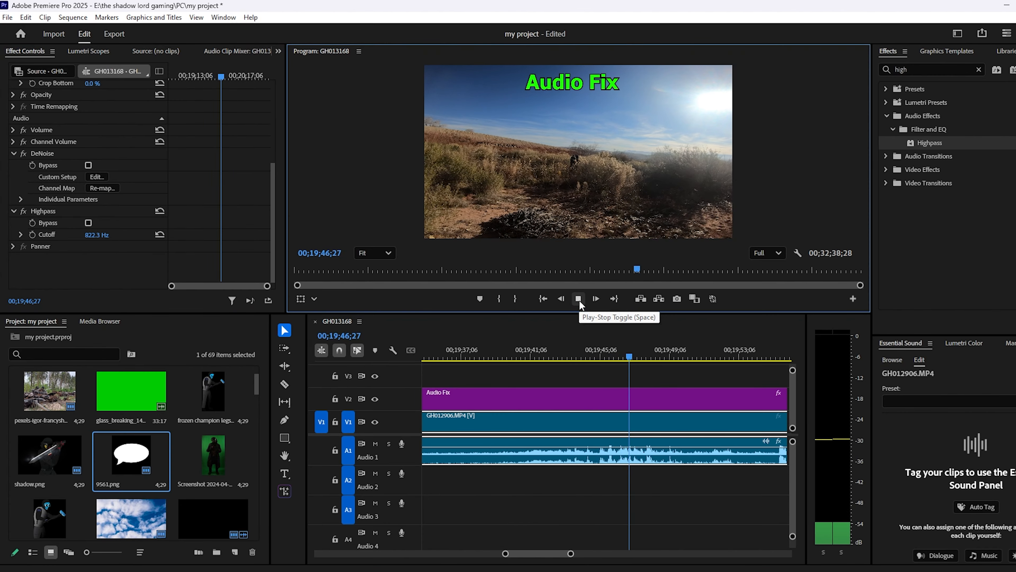
click(578, 299)
- Set the Highpass cutoff to 505.4 Hz and return the playhead to about 00;19;45;02
click(601, 353)
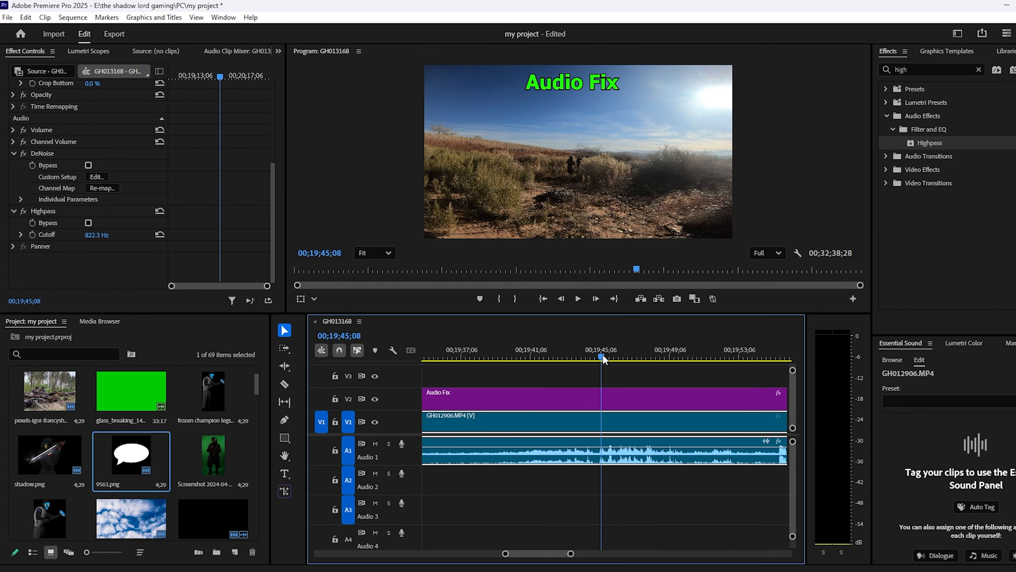
drag(97, 235, 89, 235)
drag(604, 353, 597, 354)
- Play the section with Highpass and DeNoise both switched off, then with both switched on, to compare the sound
click(23, 211)
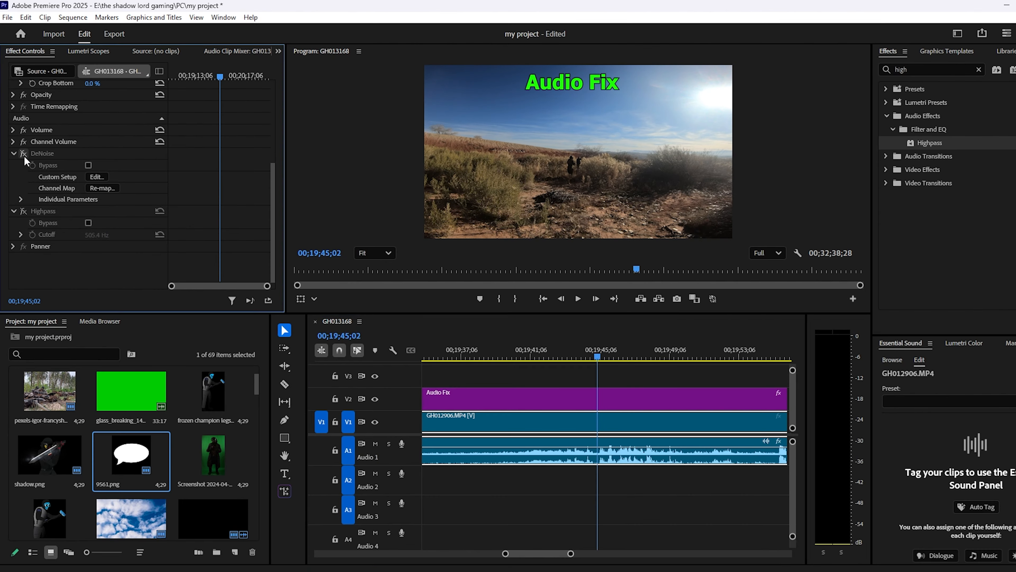
click(578, 299)
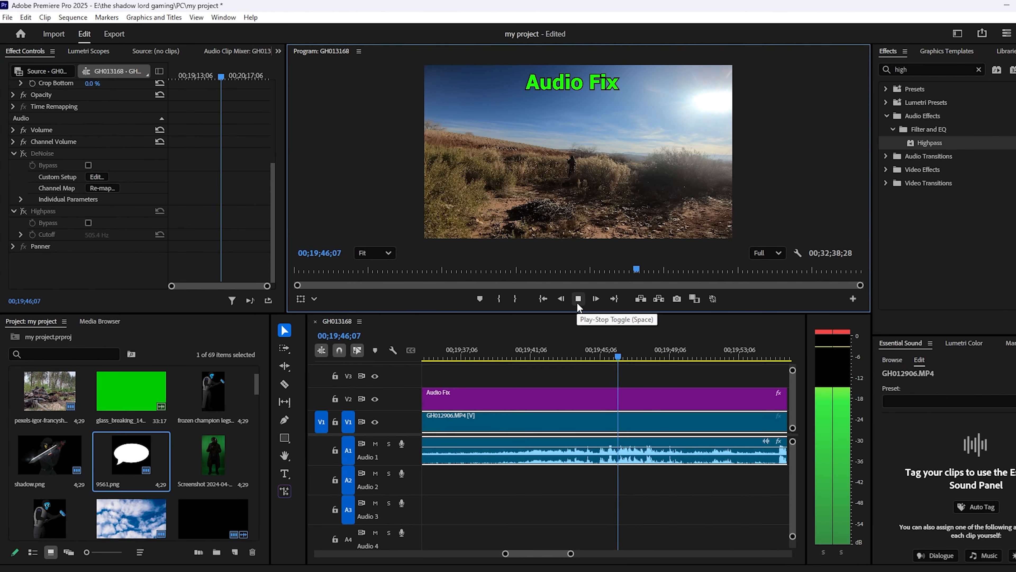
click(484, 339)
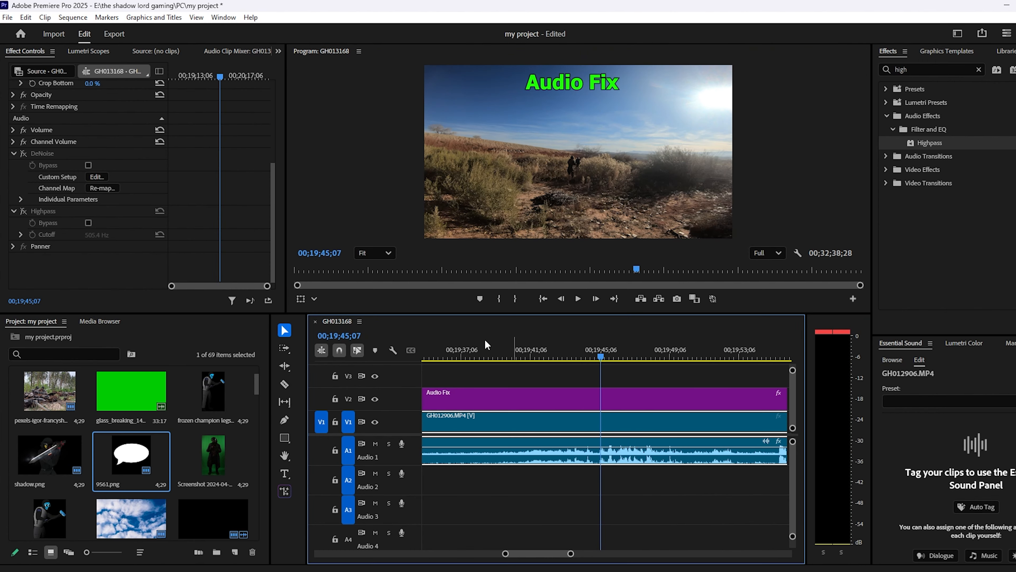
click(24, 211)
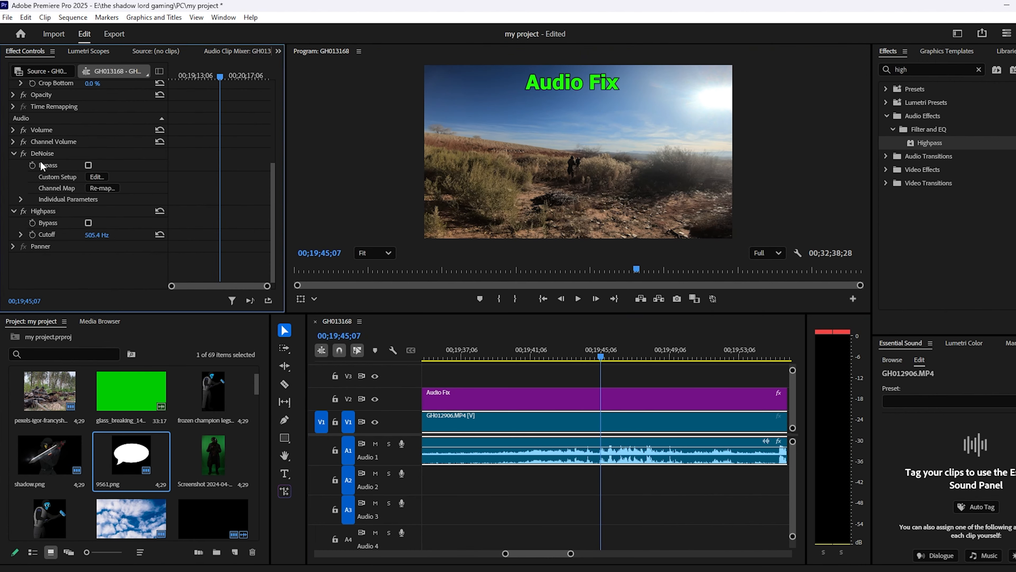
click(577, 299)
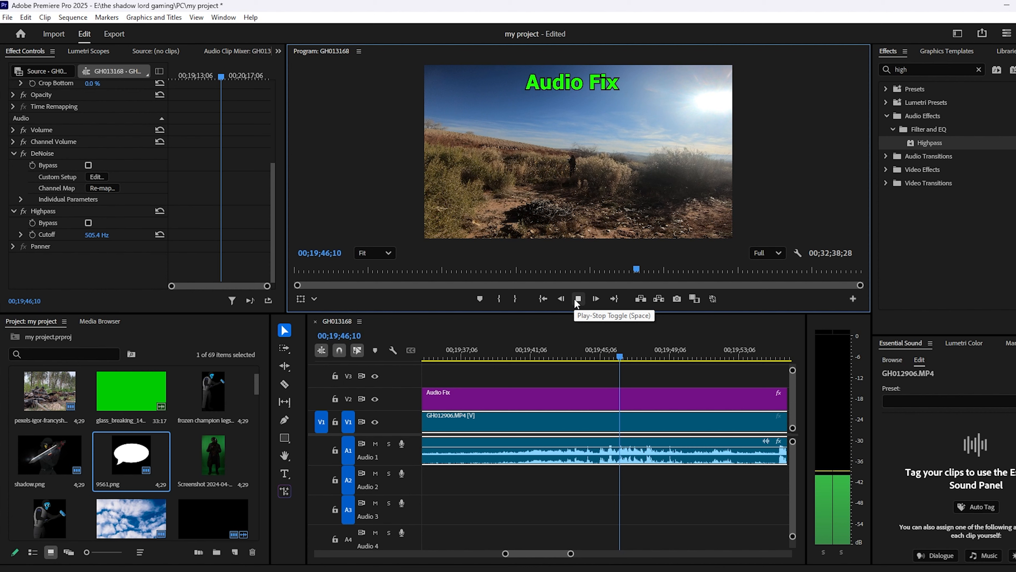
click(578, 299)
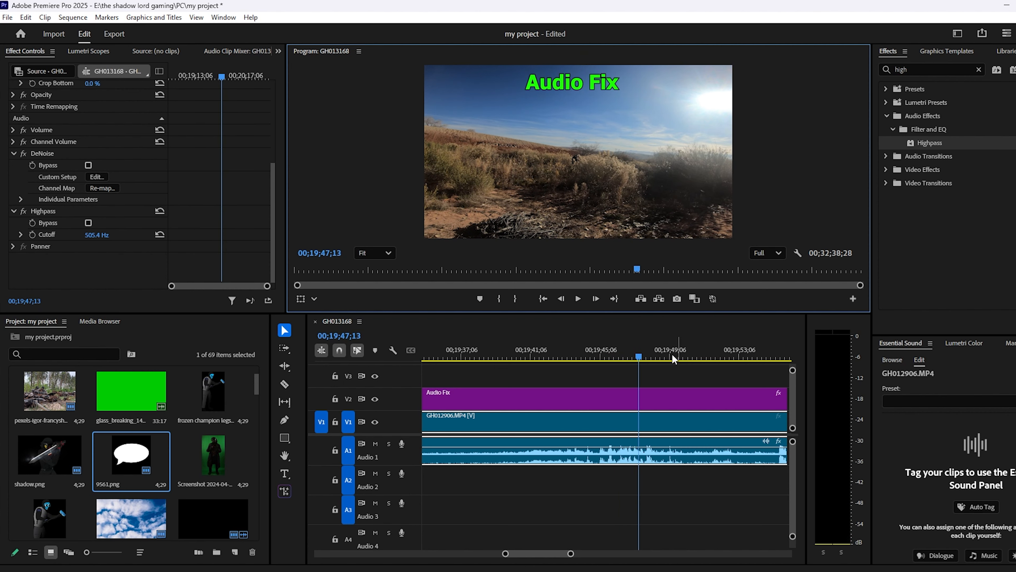
- Move the playhead from the Audio Fix section to the GH012420.MP4 clip in the Color Grading section, at about 00;20;59;24
click(570, 554)
drag(570, 554, 623, 553)
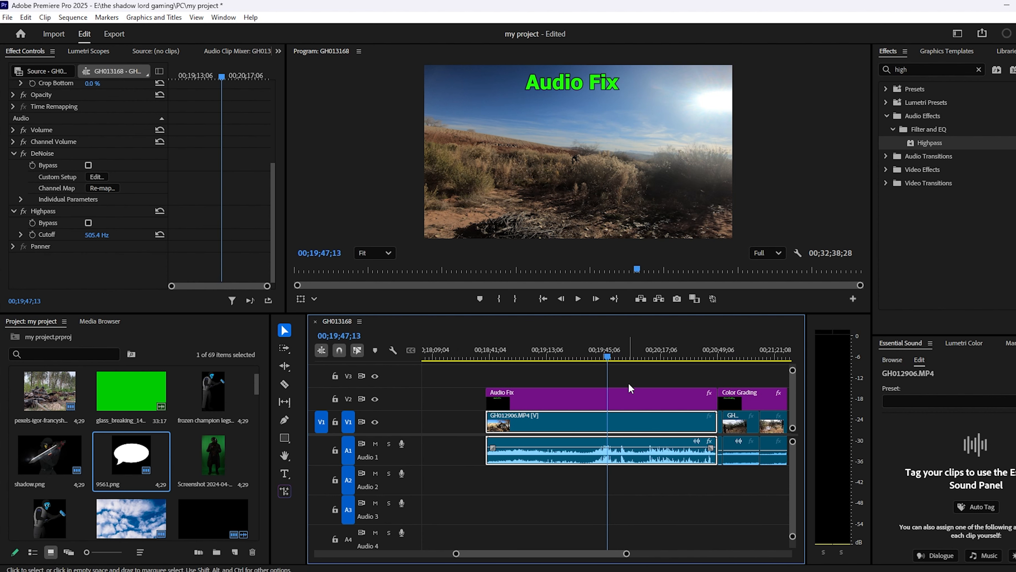
drag(637, 349, 736, 347)
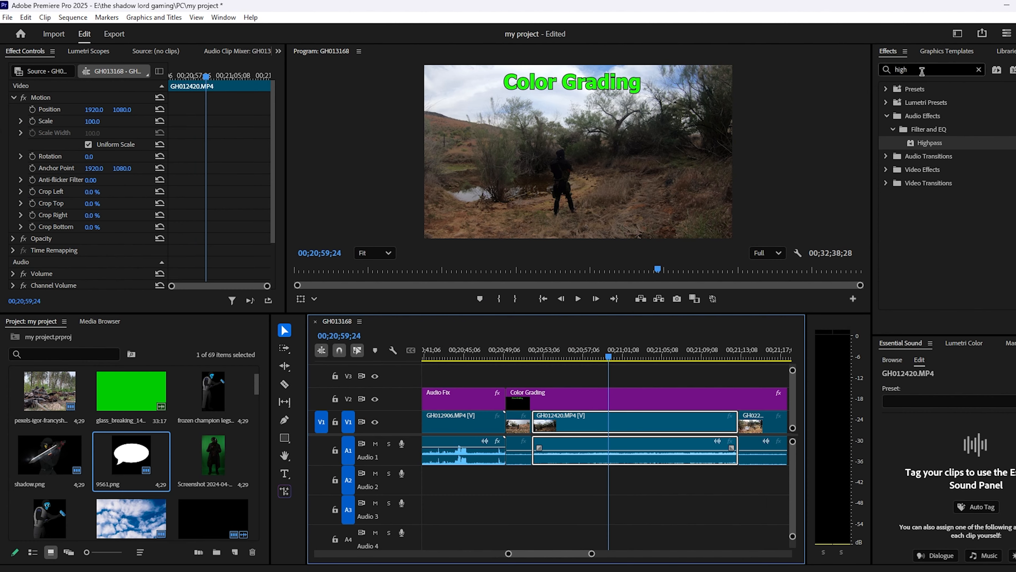
- Apply Brightness & Contrast to the GH012420.MP4 clip, with Brightness 21.0 and Contrast 20.0
drag(923, 70, 886, 70)
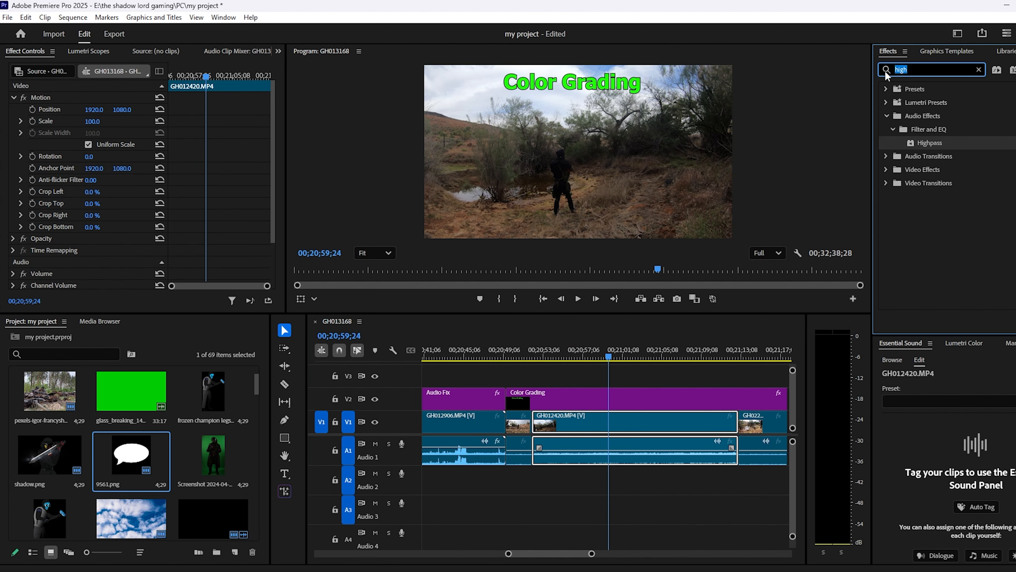
text(brigh)
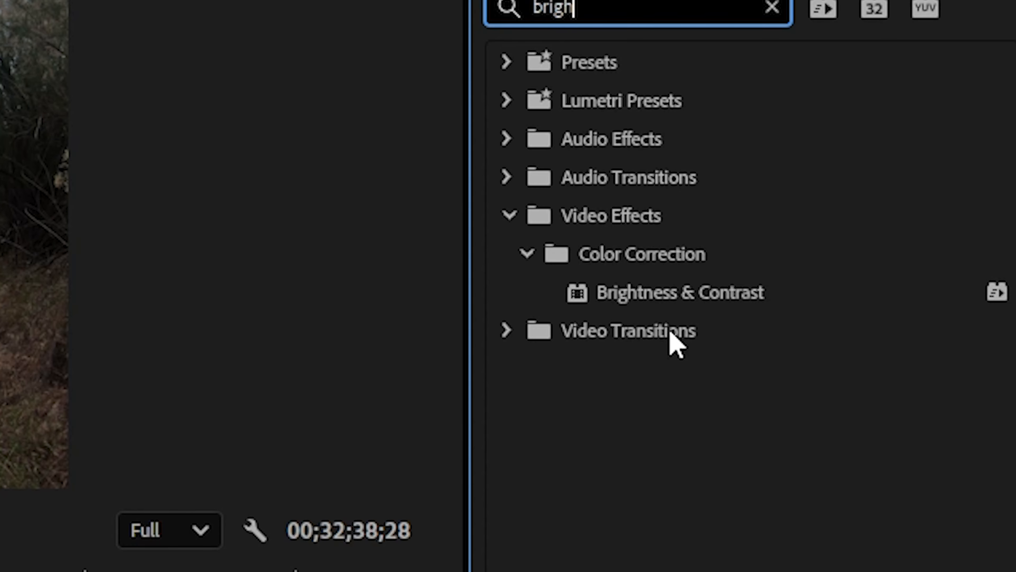
drag(940, 170, 875, 210)
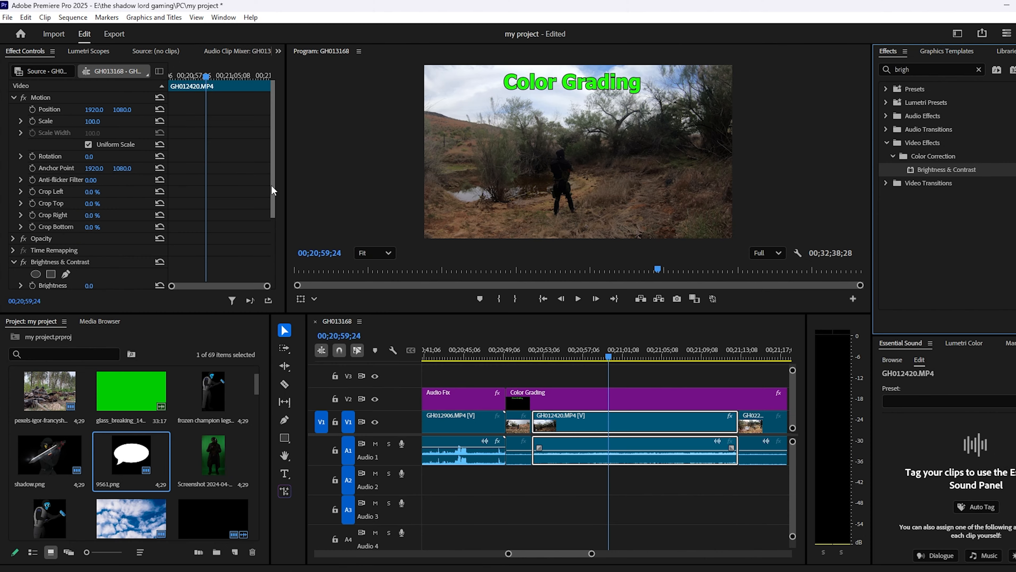
drag(272, 186, 275, 254)
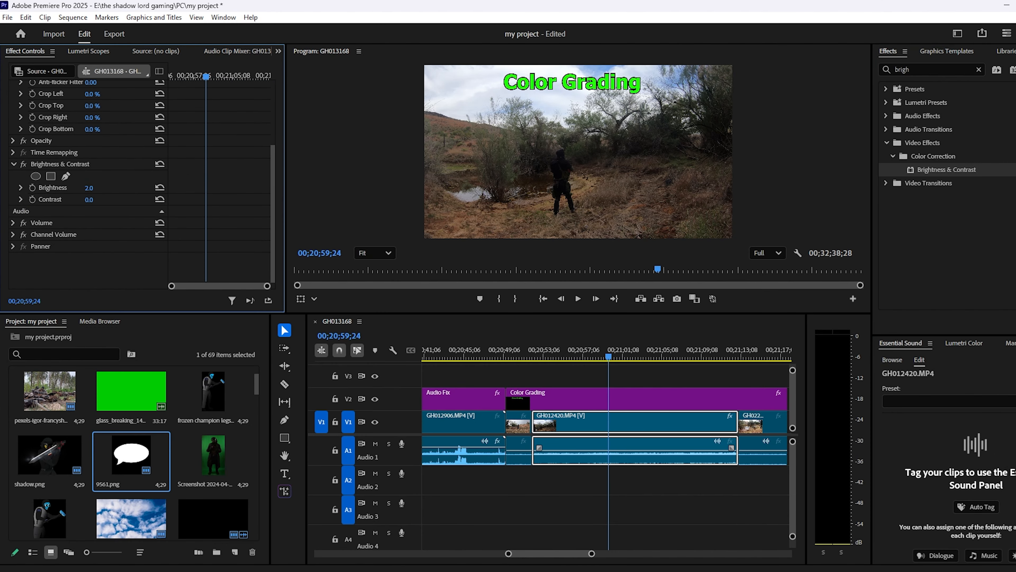
drag(89, 188, 95, 199)
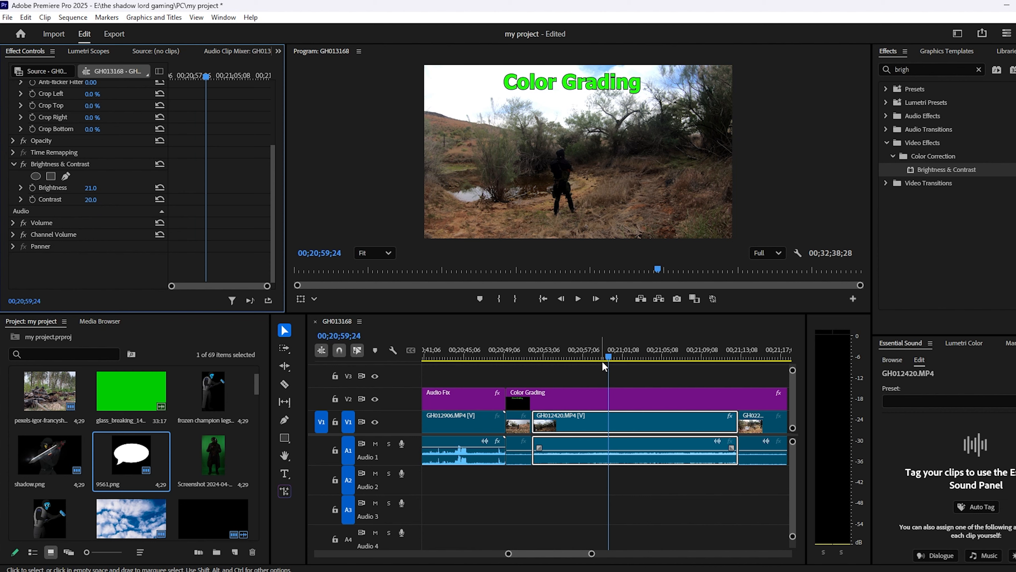
- Compare the clip with Brightness & Contrast switched off and on, and delete the effect
drag(603, 362, 643, 353)
click(24, 164)
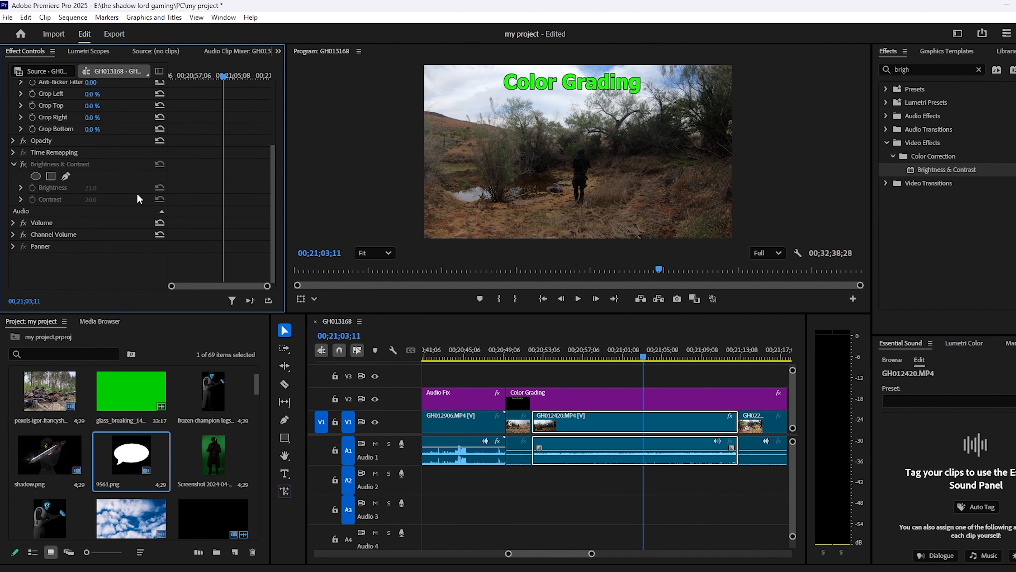
click(23, 164)
drag(646, 348, 641, 373)
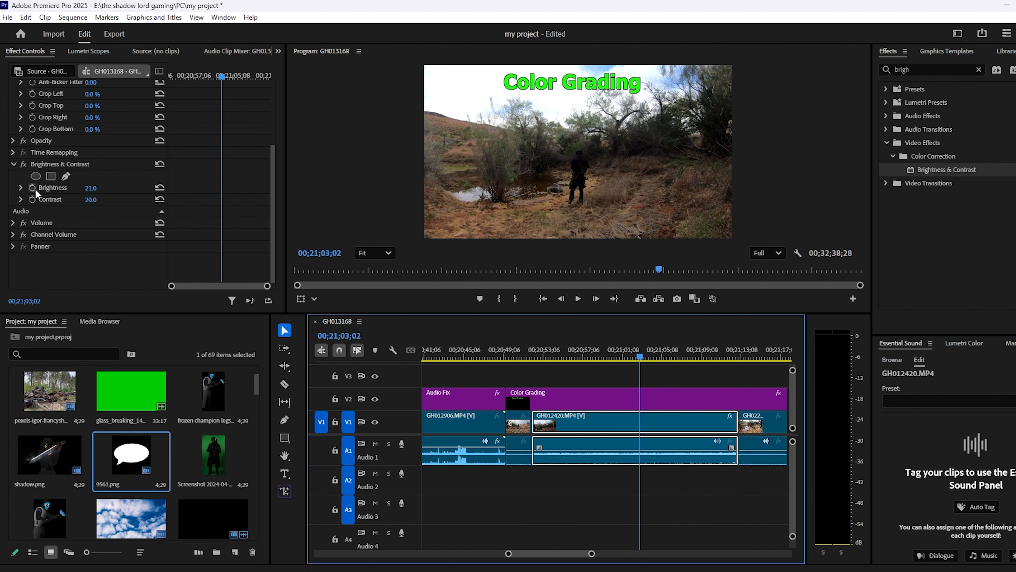
click(48, 168)
key(Delete)
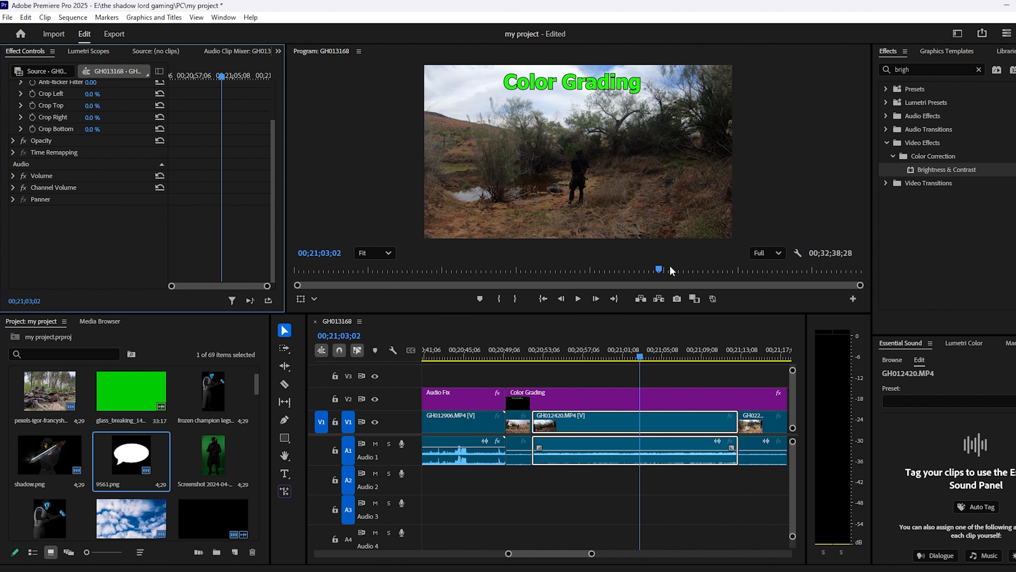
- Switch to the Color workspace to work with the Lumetri Color controls
click(896, 69)
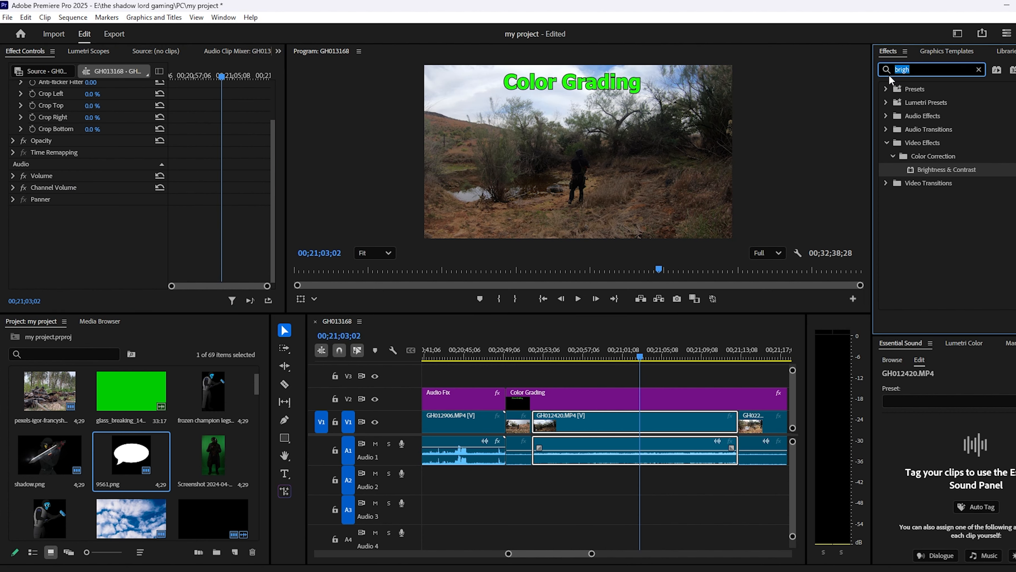
click(223, 17)
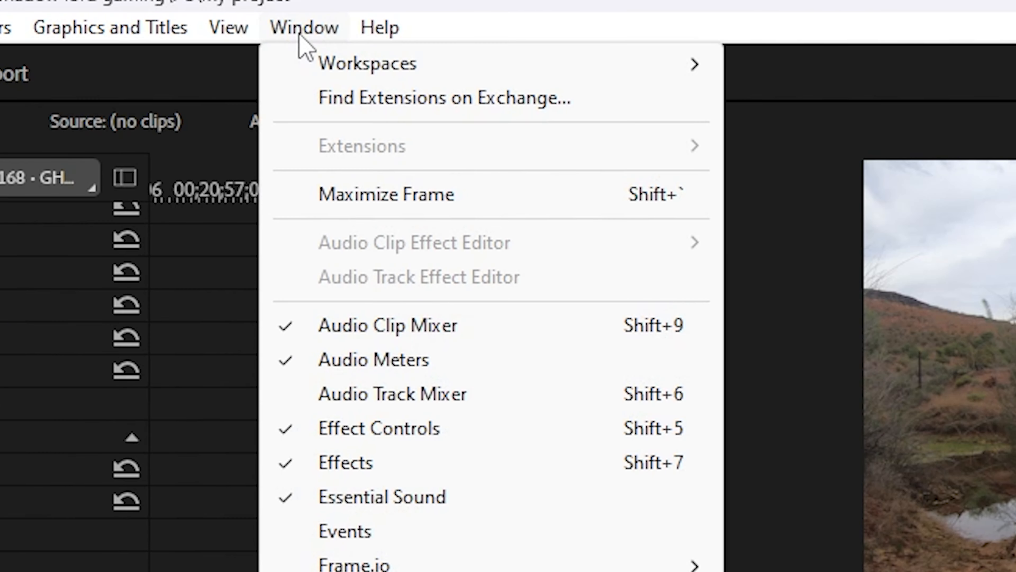
mouse_move(245, 35)
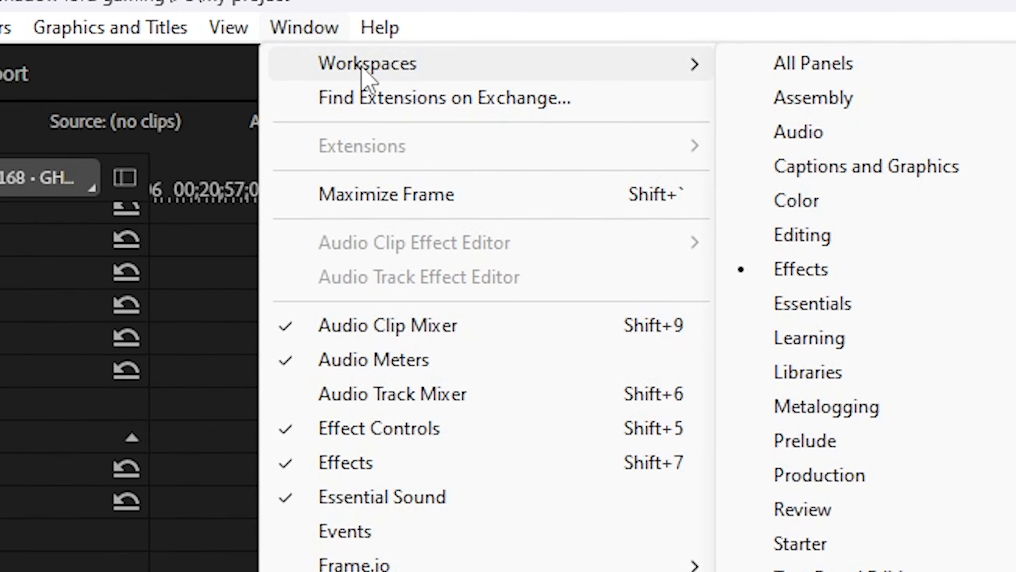
click(841, 194)
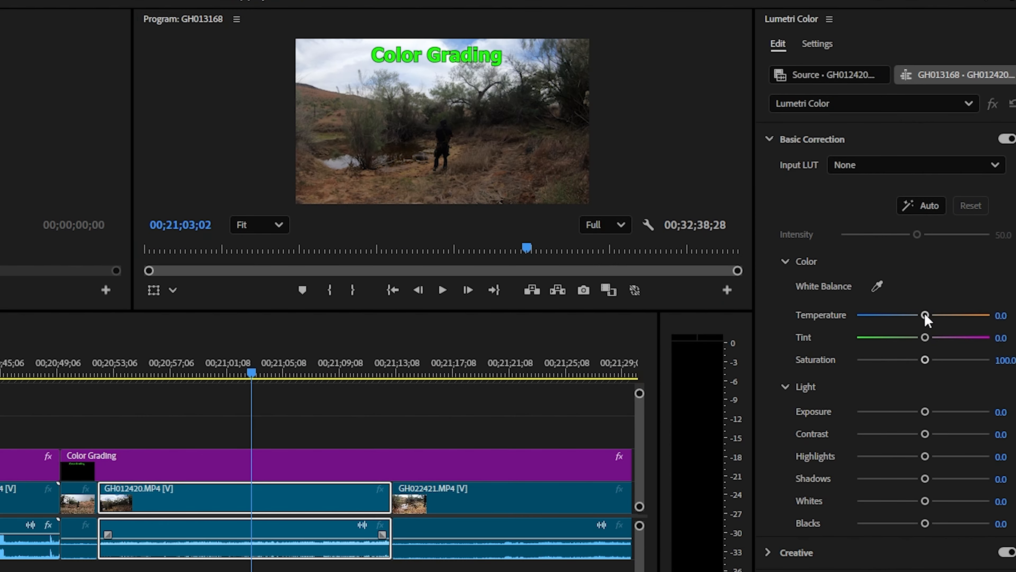
- Try Lumetri Temperature values of -47.6 and 28.6 on the GH012420.MP4 clip, and reset the Temperature to 0.0
drag(888, 170, 856, 175)
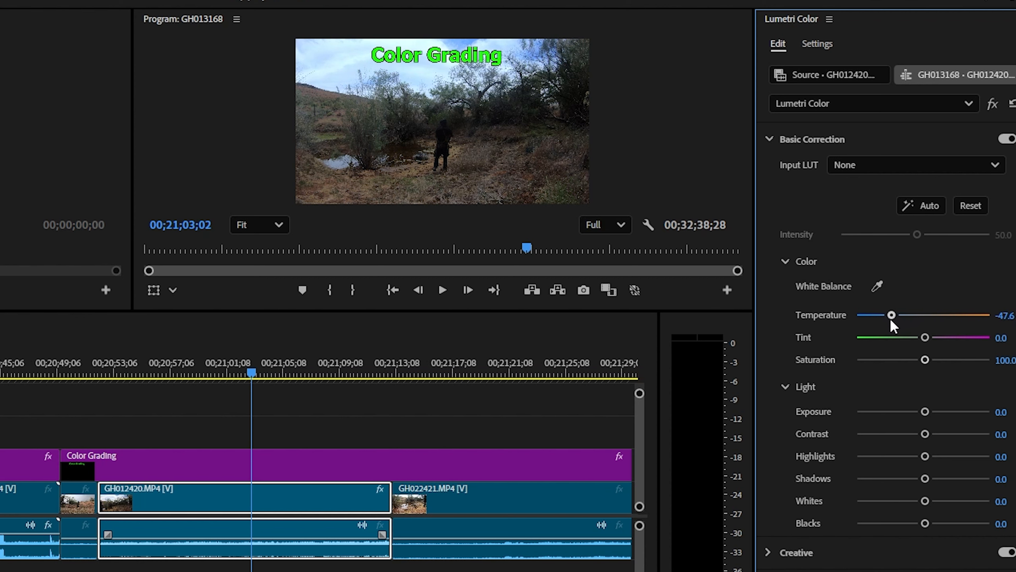
drag(891, 320, 984, 316)
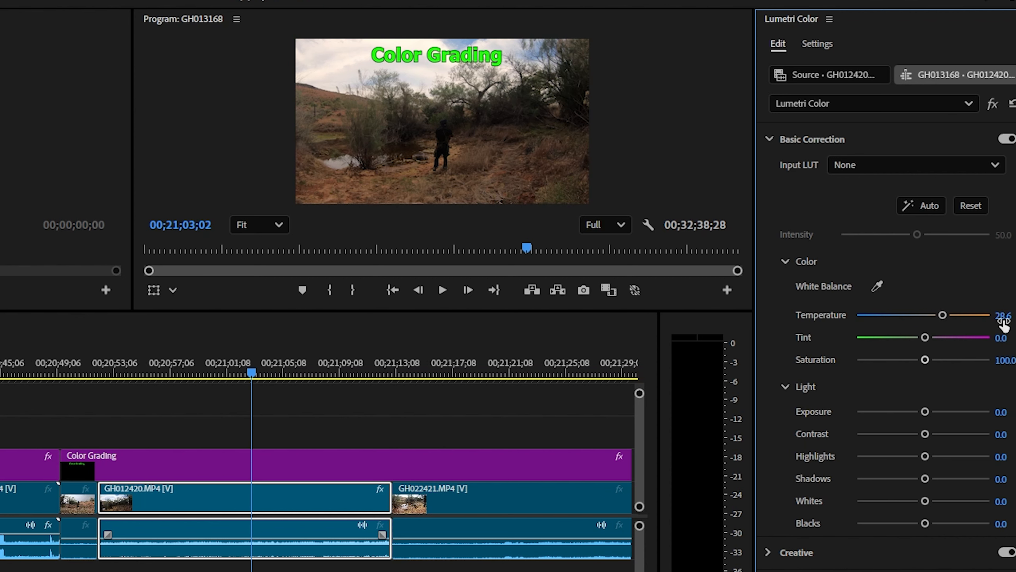
double_click(943, 315)
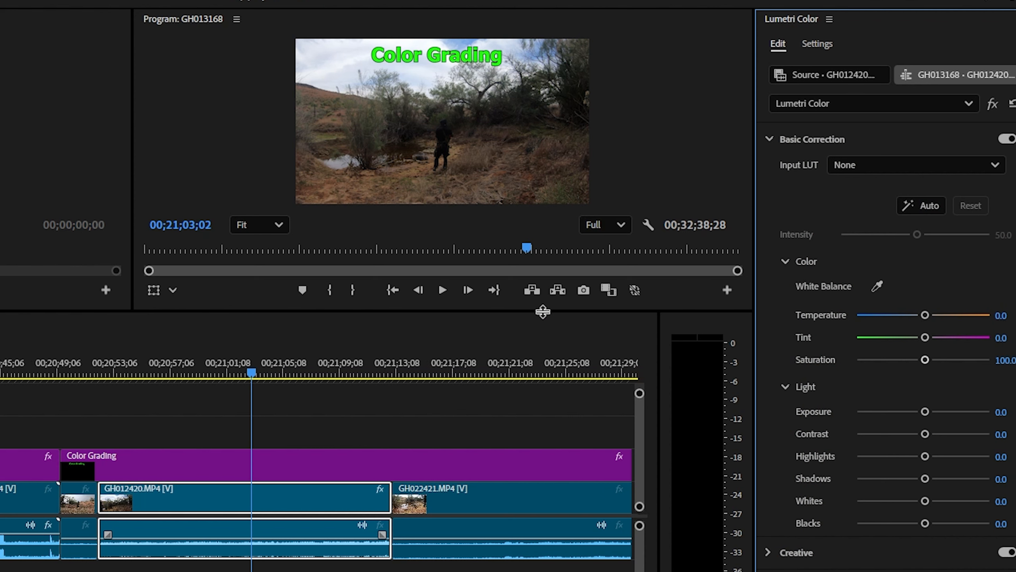
- Enlarge the program preview by reducing the height of the timeline area
drag(543, 312, 542, 410)
- Try a Temperature of -72.6, check it with Lumetri Color off and on at 00;21;05;23, and reset it to 0.0
drag(924, 316, 874, 329)
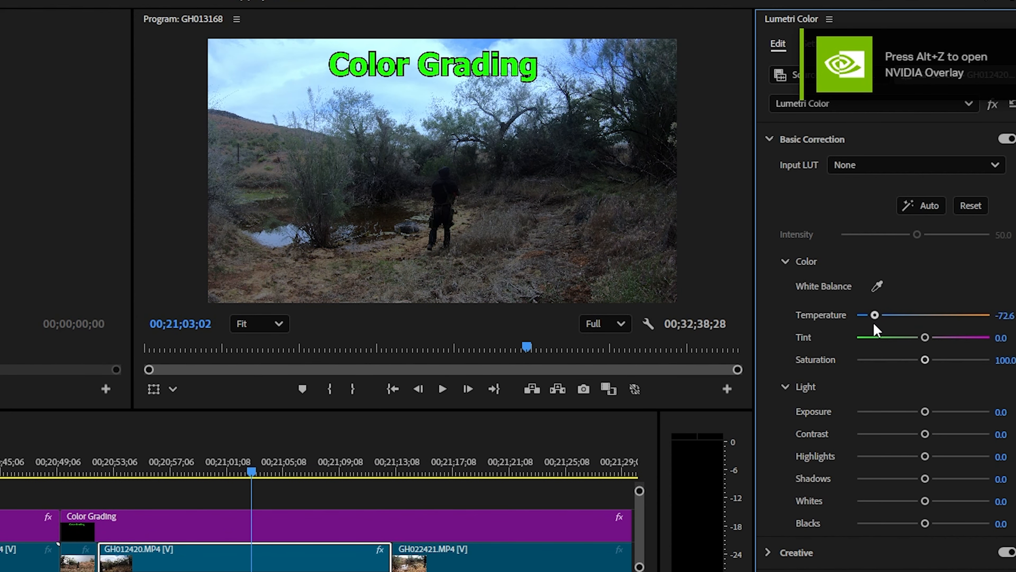
drag(268, 472, 290, 472)
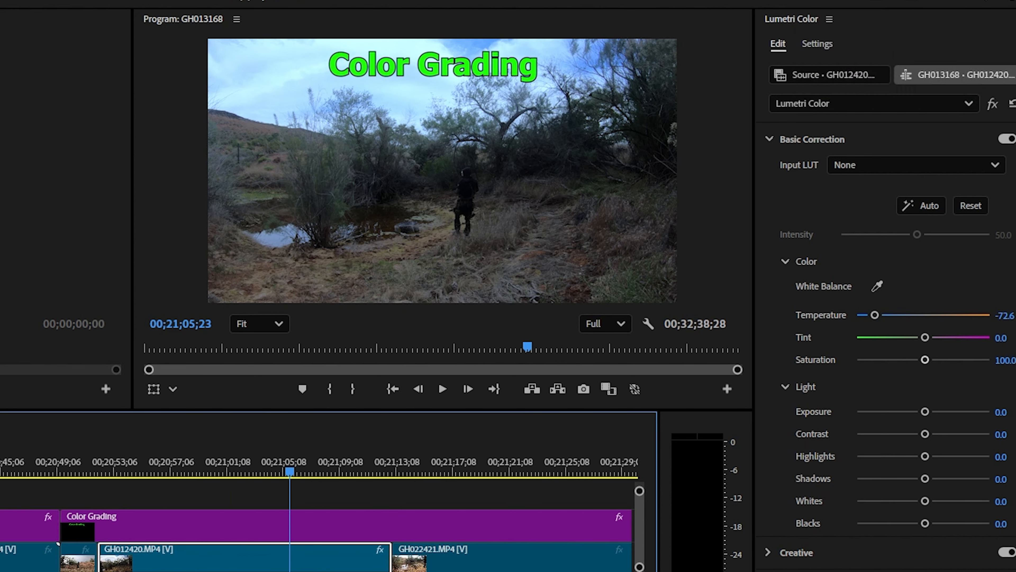
click(1, 20)
click(0, 19)
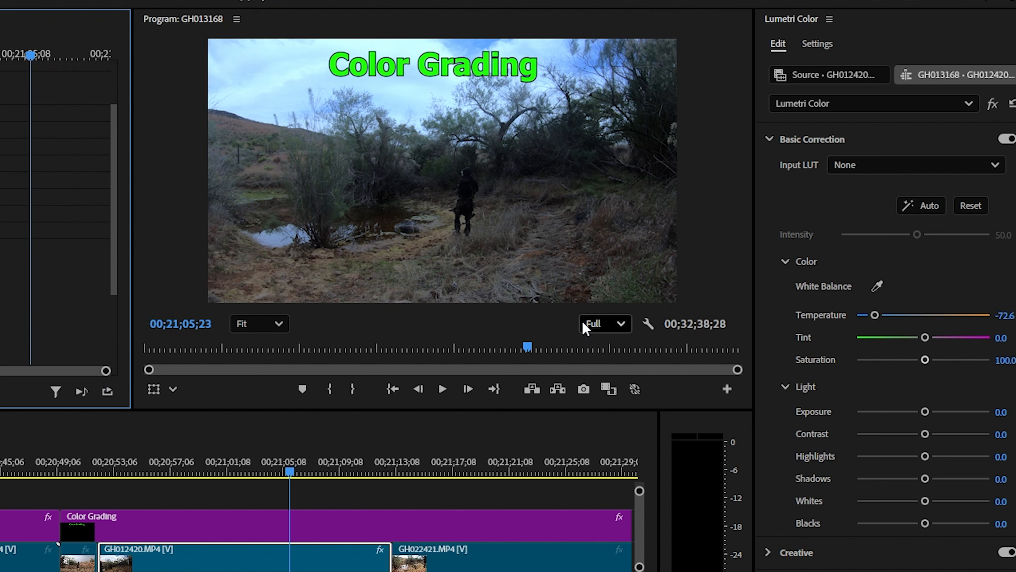
drag(876, 315, 895, 315)
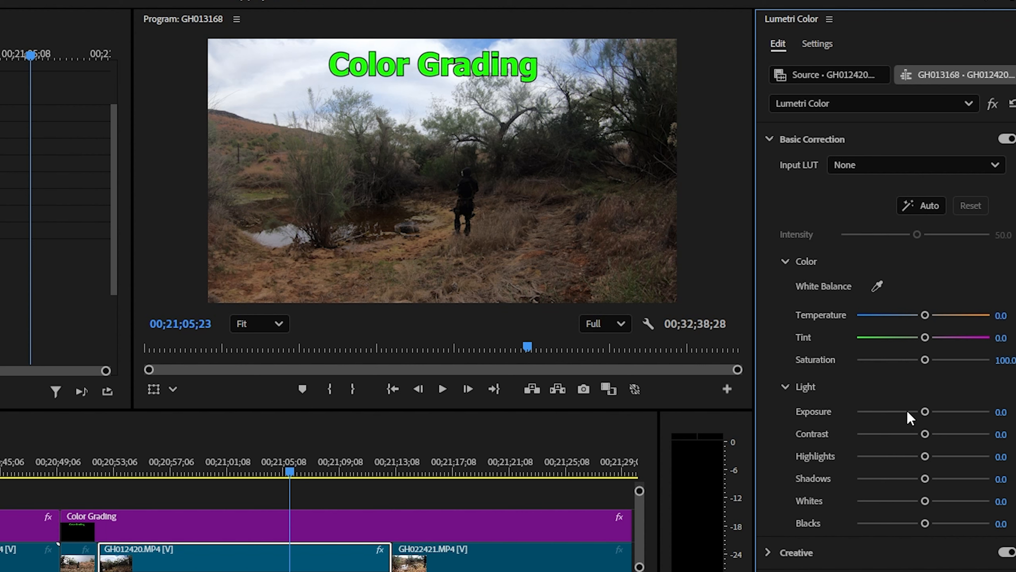
- Set the clip's Exposure to 1.7, Contrast to 32.1, Highlights to 21.4, Shadows to 6.0, Whites to 26.2 and Blacks to -1.2
drag(926, 413, 946, 413)
drag(925, 434, 923, 526)
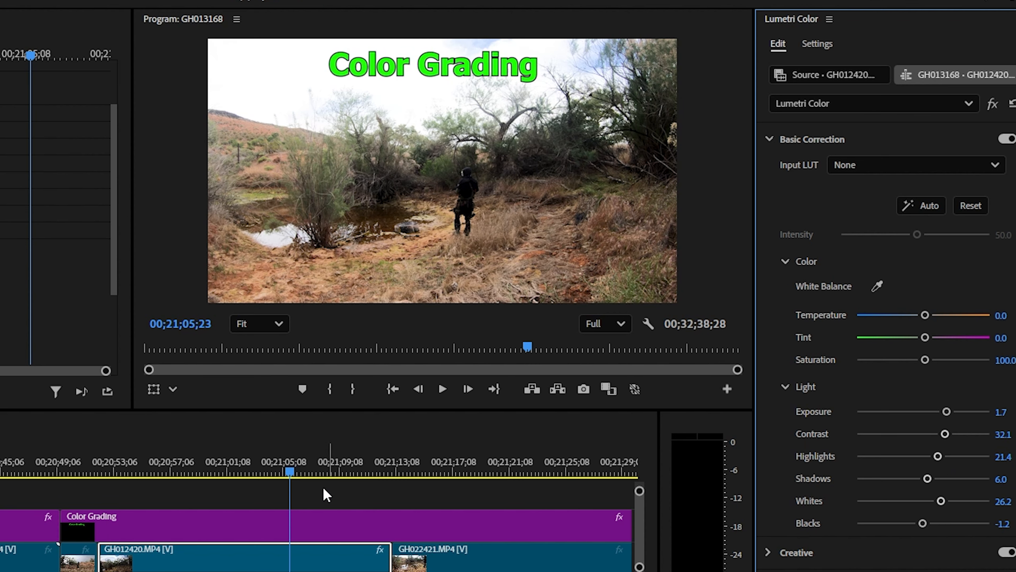
- Compare the GH012420.MP4 clip with Lumetri Color switched off and on at different points between 00;20;53;24 and 00;21;02;10
drag(290, 472, 128, 466)
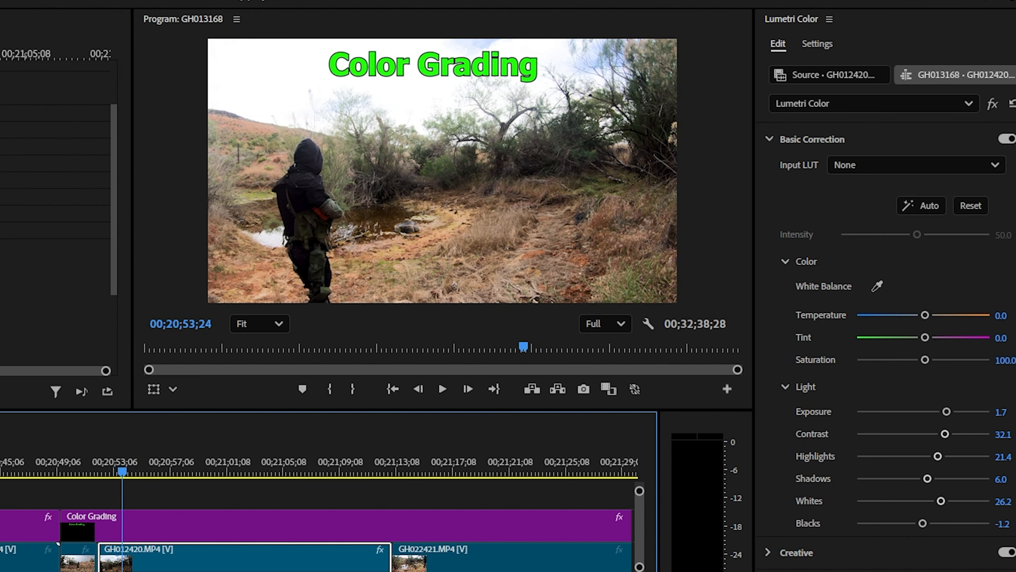
click(0, 79)
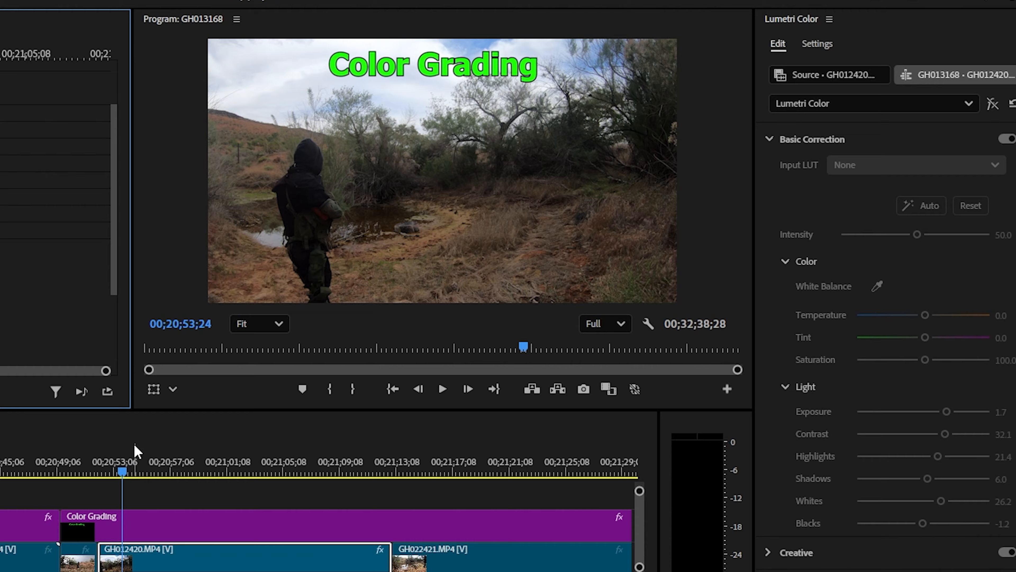
drag(125, 472, 244, 478)
click(0, 79)
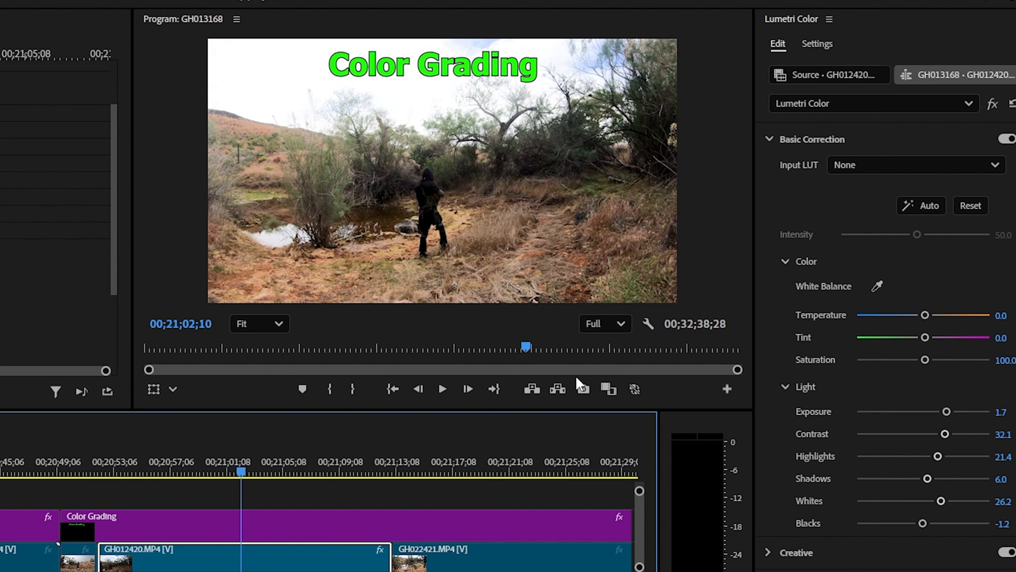
- Cool the GH012420.MP4 clip, trying a Temperature of -34.5 and settling on -19.0 with a Tint of 1.2
drag(927, 312, 901, 320)
mouse_move(241, 472)
mouse_down()
mouse_move(175, 472)
mouse_move(218, 488)
mouse_move(236, 481)
mouse_up()
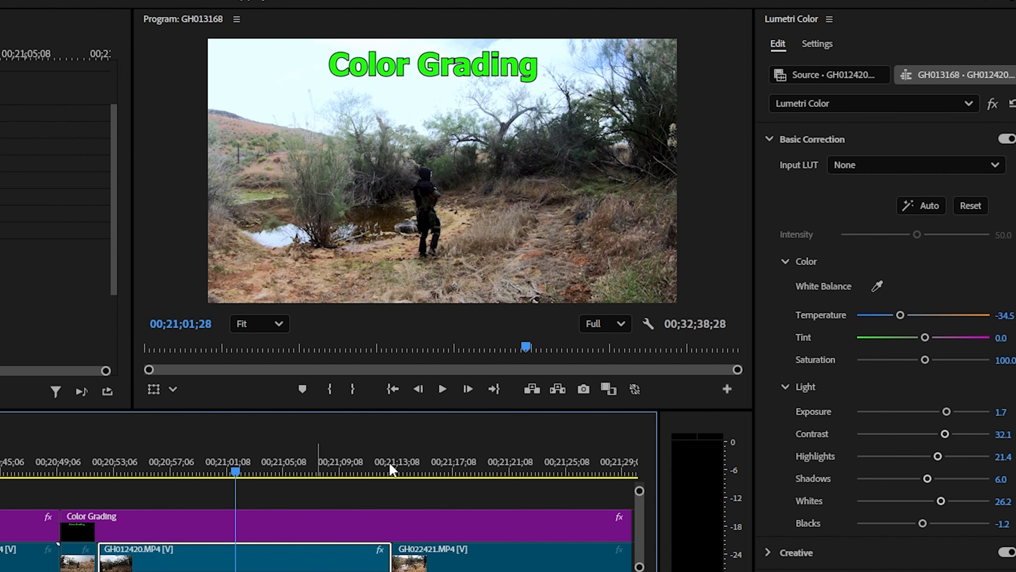
mouse_move(900, 315)
mouse_down()
mouse_move(875, 318)
mouse_move(922, 328)
mouse_move(888, 345)
mouse_move(931, 347)
mouse_move(916, 319)
mouse_up()
- On the short first clip of the Color Grading section, set Exposure to 1.1, Contrast to 35.7, Highlights to -17.9 and Shadows to -7.1
click(73, 464)
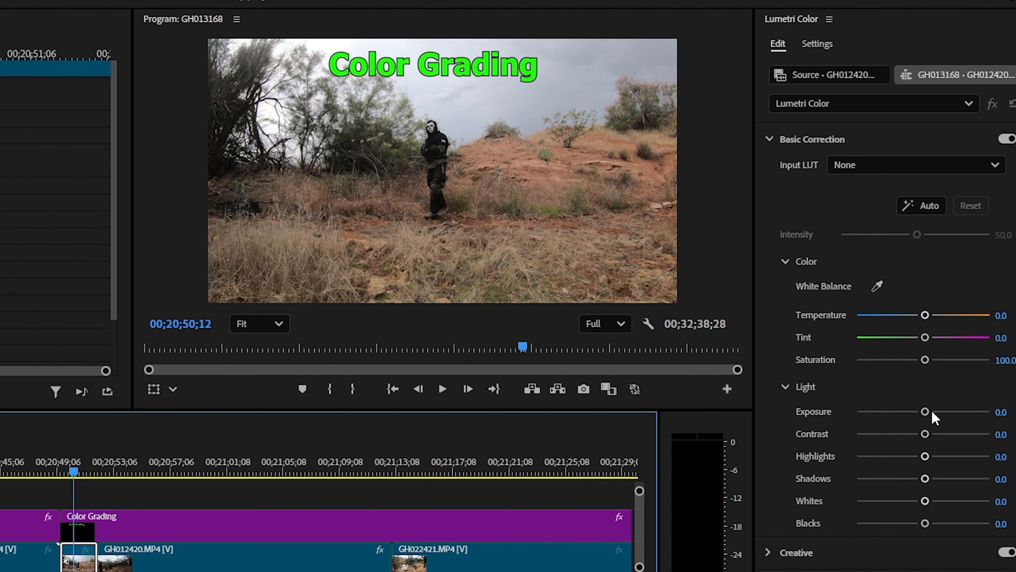
drag(926, 412, 919, 487)
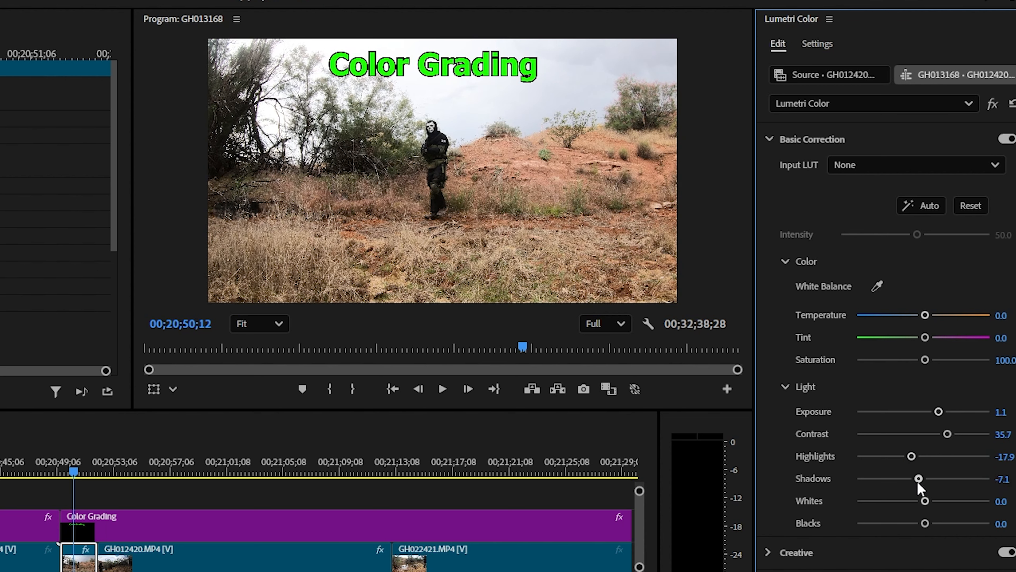
- Compare the first two Color Grading clips with Lumetri Color switched off and on, at 00;20;51;09 and 00;20;57;11
drag(73, 471, 87, 470)
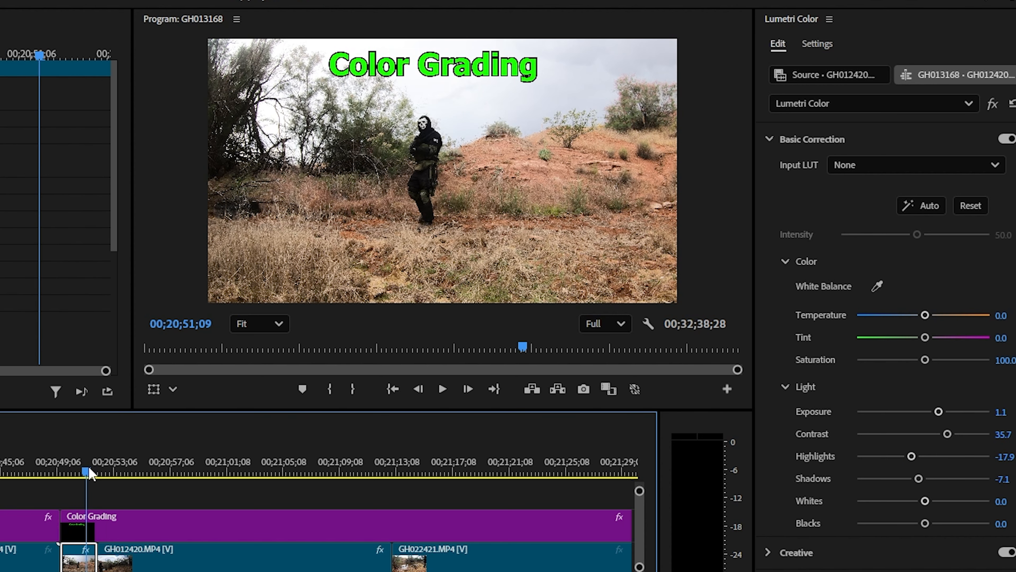
click(0, 152)
click(0, 152)
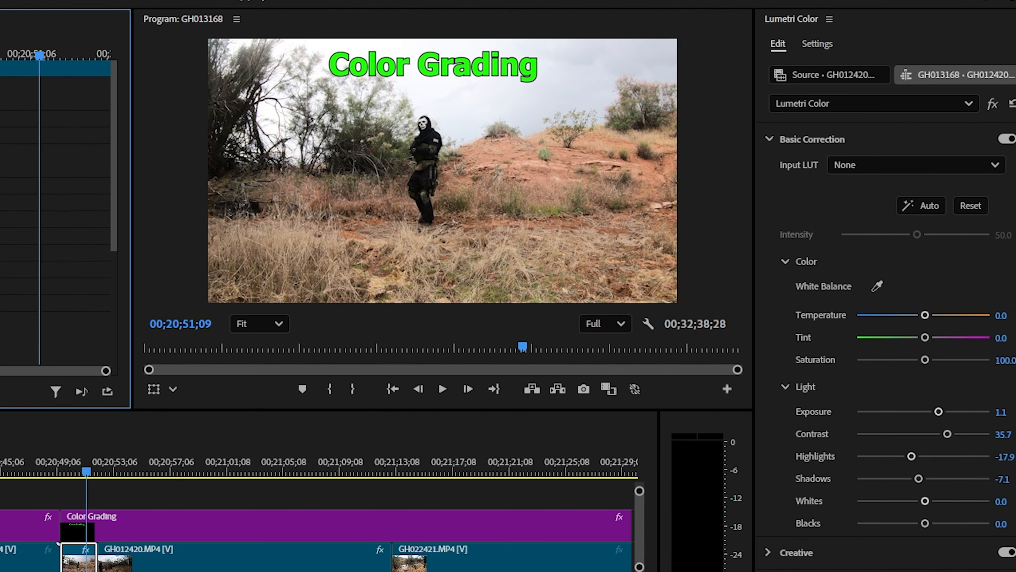
click(0, 152)
click(0, 152)
drag(94, 472, 175, 475)
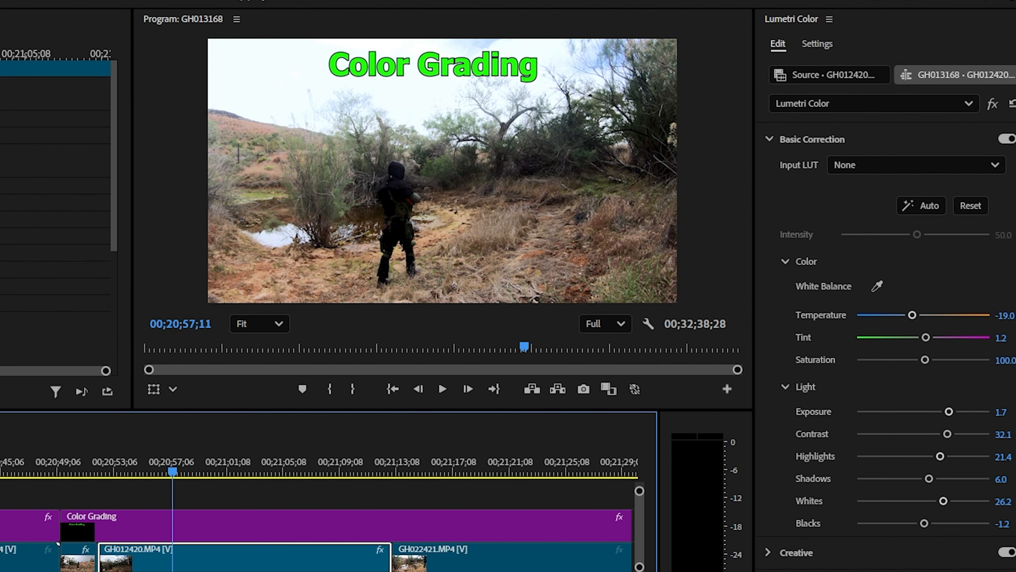
click(0, 152)
click(0, 152)
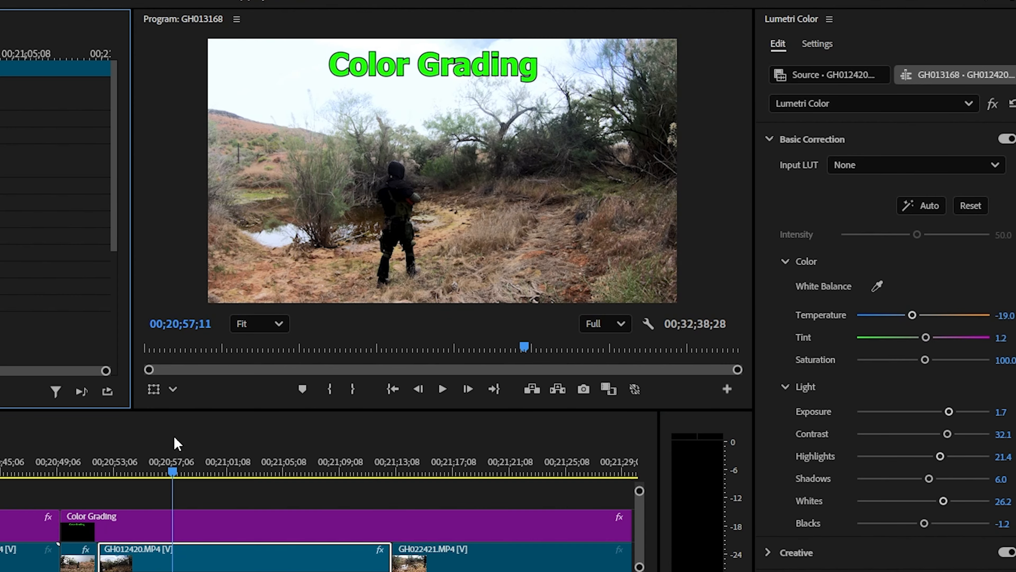
- Adjust the Saturation of the GH022421.MP4 clip, trying 148.8 and lowering it to 104.8
drag(173, 473, 491, 474)
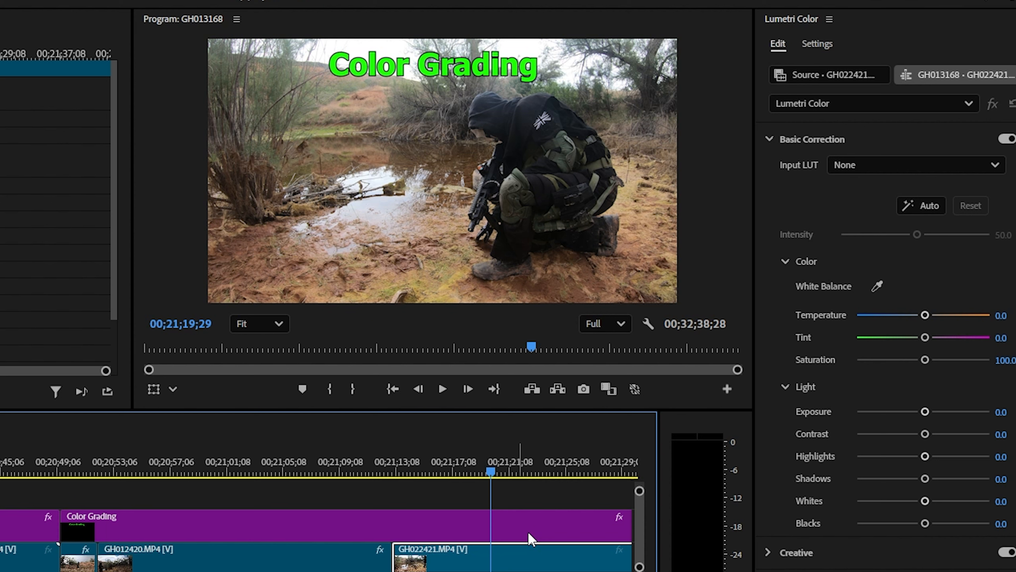
drag(925, 360, 956, 360)
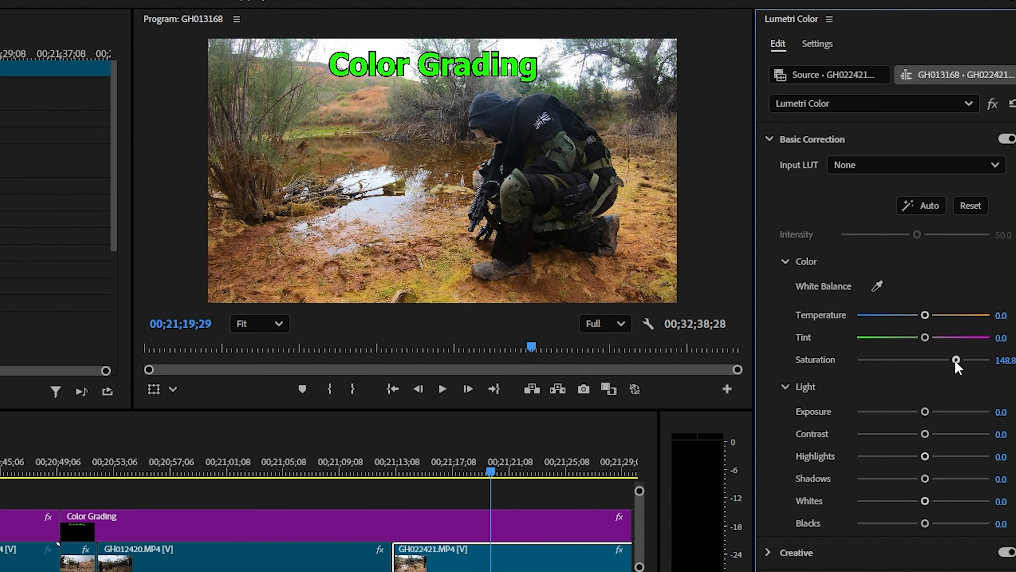
mouse_move(492, 473)
mouse_down()
mouse_move(571, 474)
mouse_move(473, 477)
mouse_up()
drag(957, 360, 927, 368)
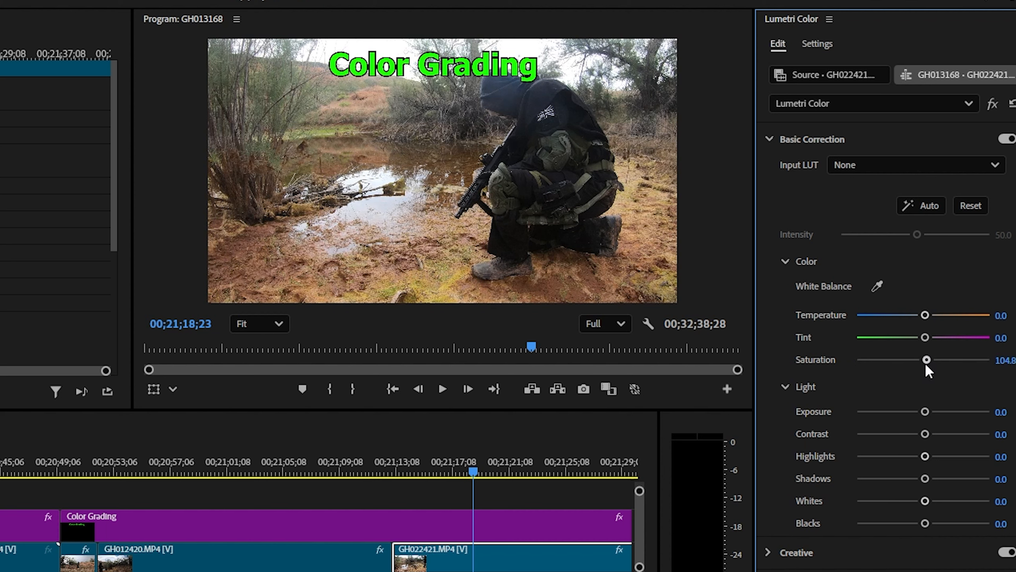
- On the GH022421.MP4 clip, set Saturation to 133.3, Exposure to 0.6, Temperature to -8.3, Shadows to 4.8 and Whites to 17.9
click(1, 152)
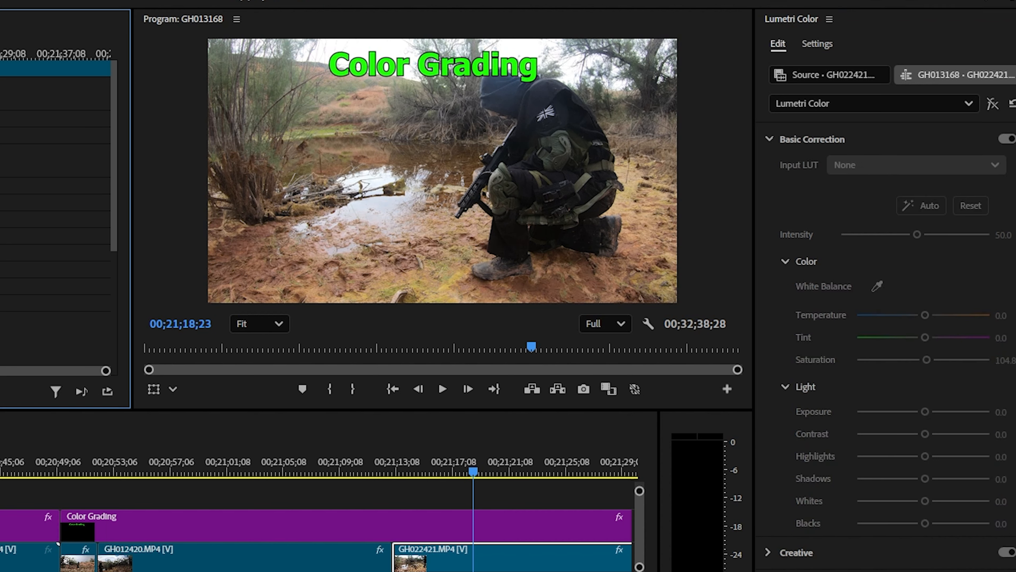
click(1, 152)
drag(928, 359, 946, 359)
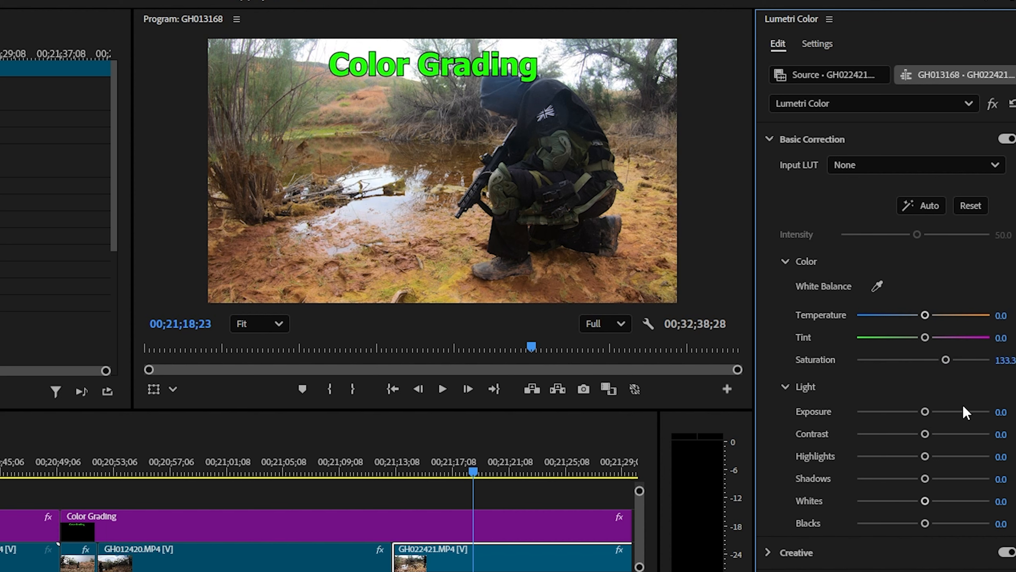
mouse_move(927, 416)
mouse_down()
mouse_move(952, 415)
mouse_move(936, 415)
mouse_up()
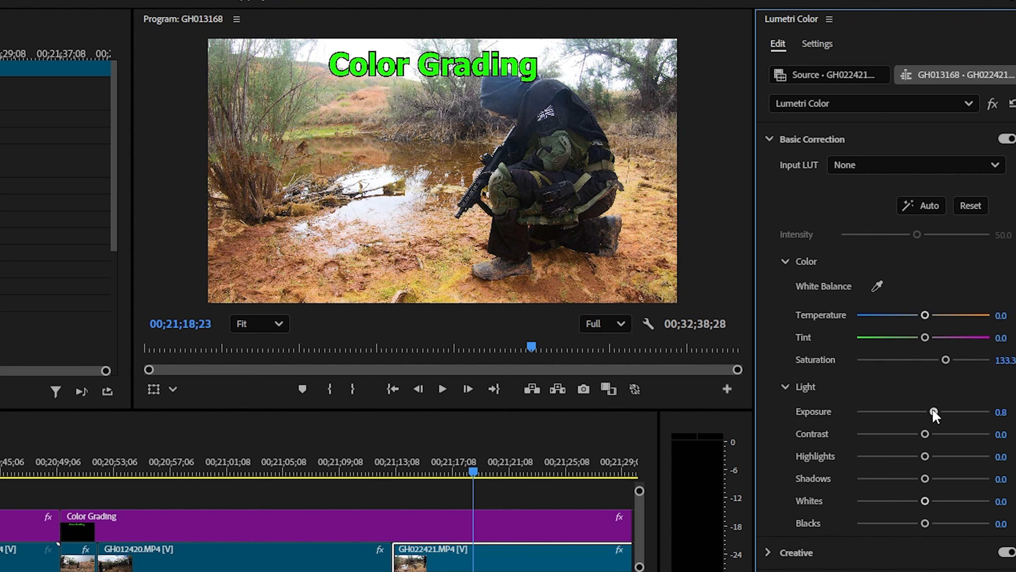
drag(926, 317, 919, 317)
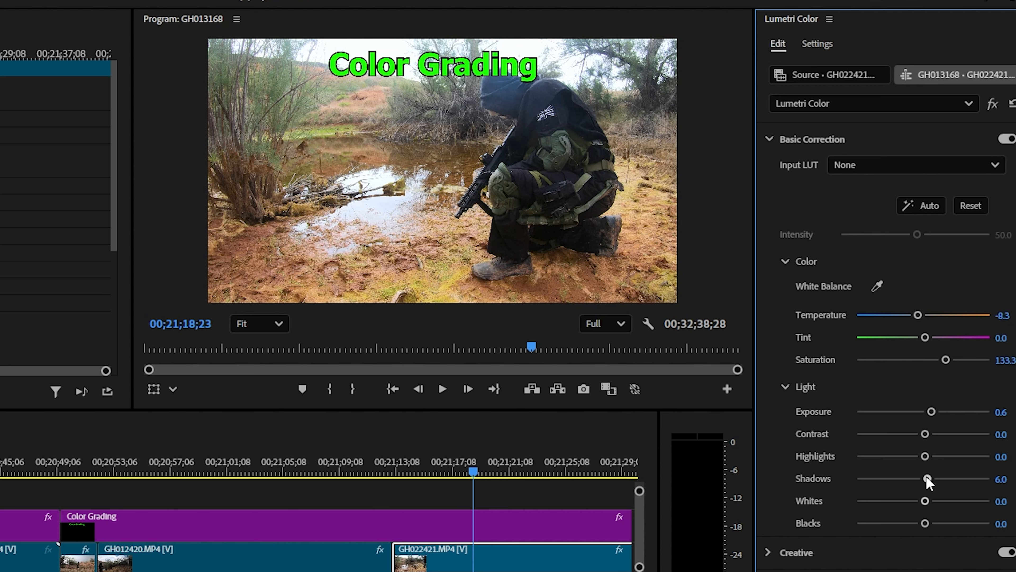
drag(926, 479, 936, 507)
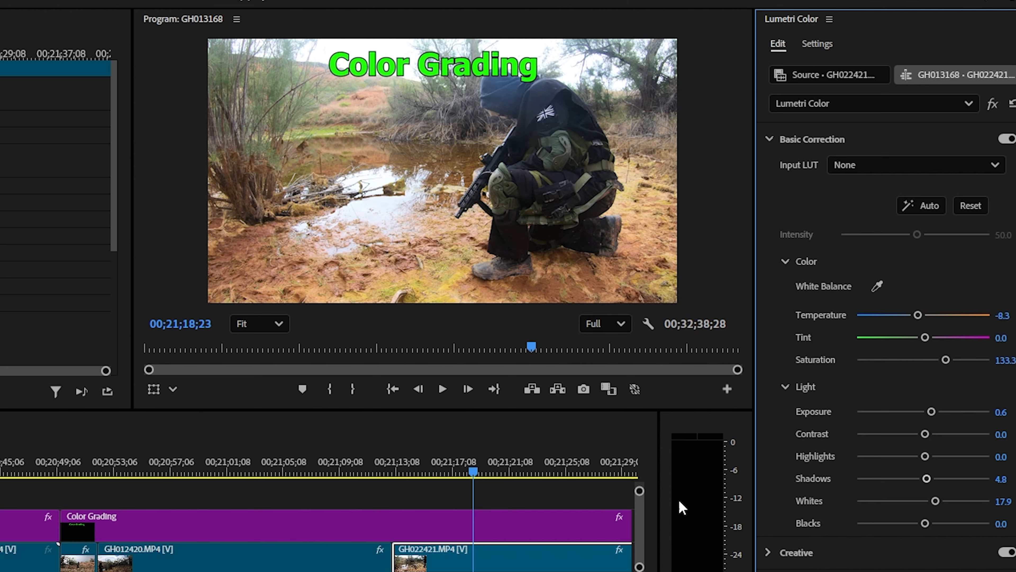
- Compare the GH022421.MP4 clip with the Lumetri Color effect switched off and on at 00;21;18;23
click(1, 152)
click(1, 152)
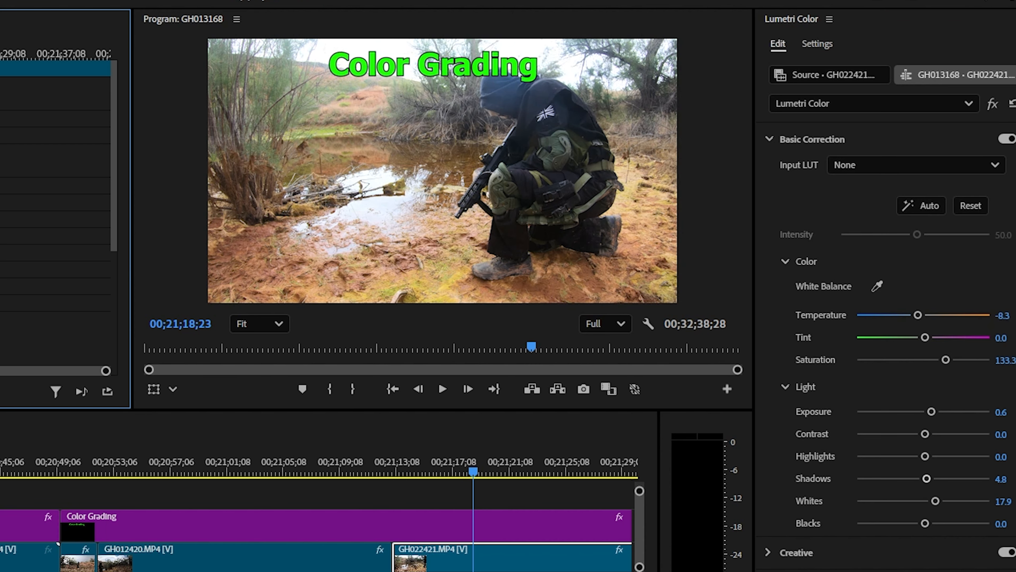
click(1, 152)
click(0, 152)
click(1, 153)
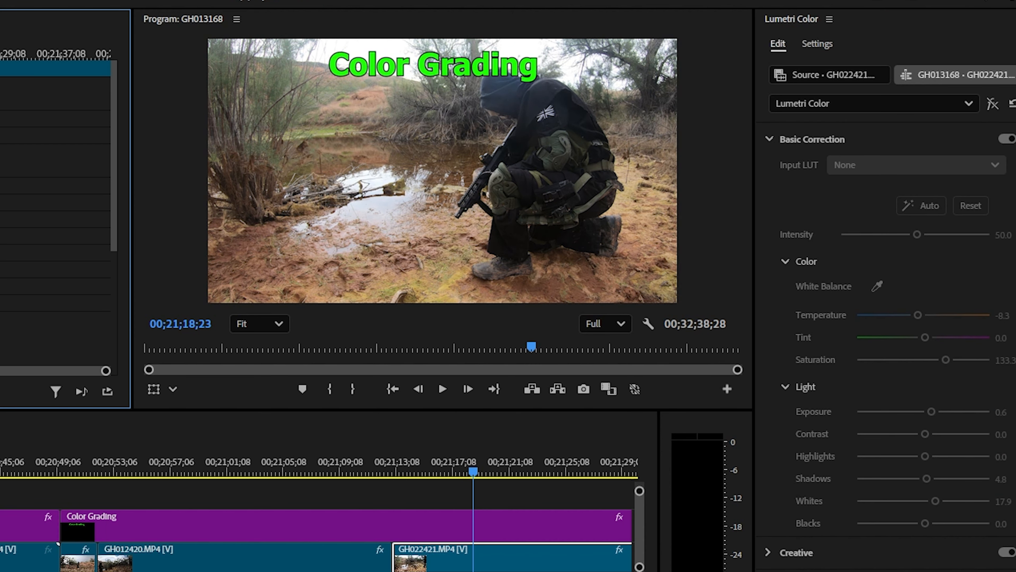
click(1, 152)
- Reduce the GH022421.MP4 clip's Saturation to 111.9 at 00;21;17;24 and scrub through the rest of the clip
mouse_move(472, 467)
mouse_down()
mouse_move(306, 468)
mouse_move(463, 468)
mouse_up()
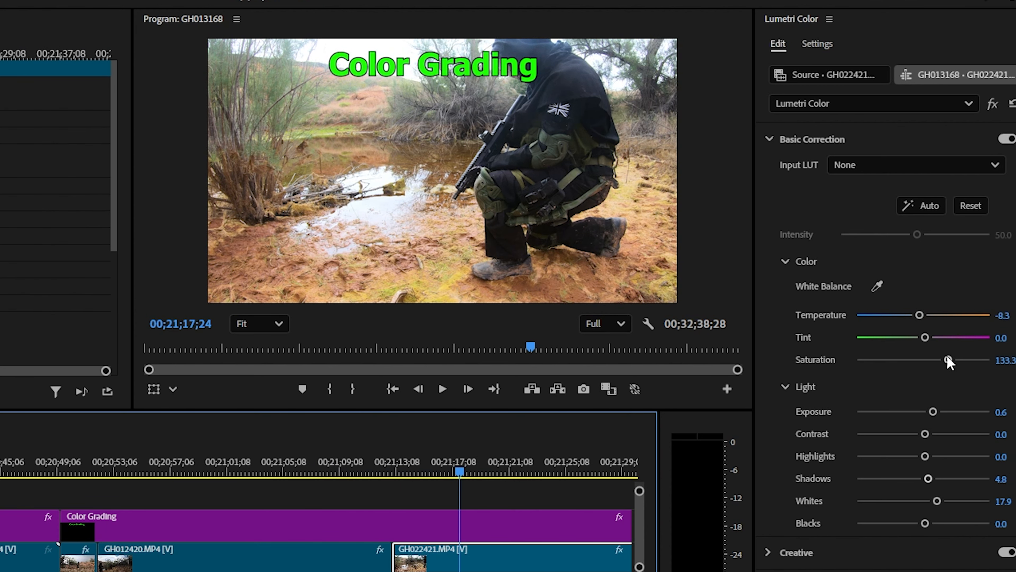
mouse_move(949, 360)
mouse_down()
mouse_move(912, 360)
mouse_move(932, 360)
mouse_up()
drag(460, 472, 538, 479)
- Compare the GH012420.MP4 clip with Lumetri Color switched off and on, starting at 00;21;02;07
click(241, 469)
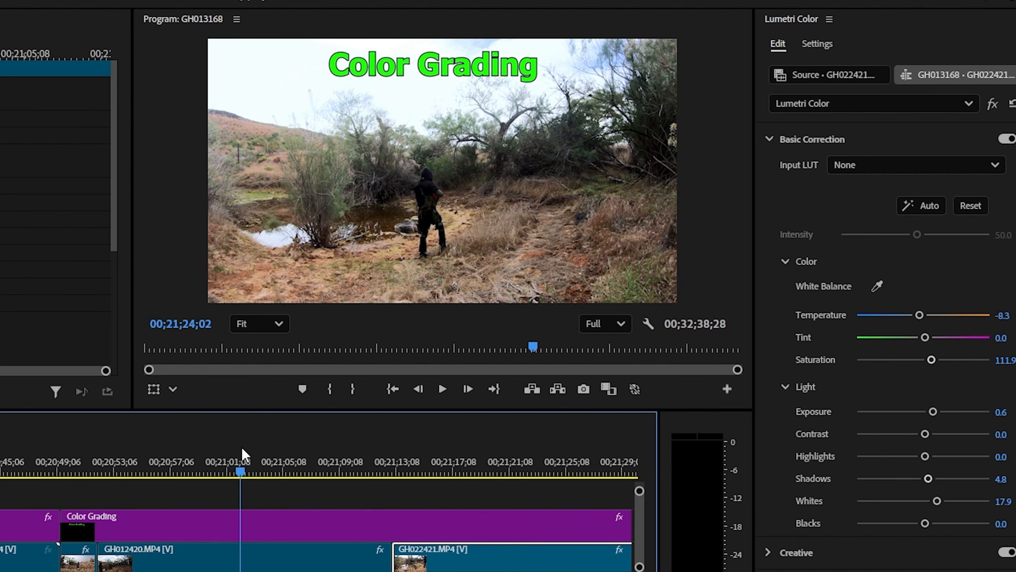
click(1, 152)
click(1, 152)
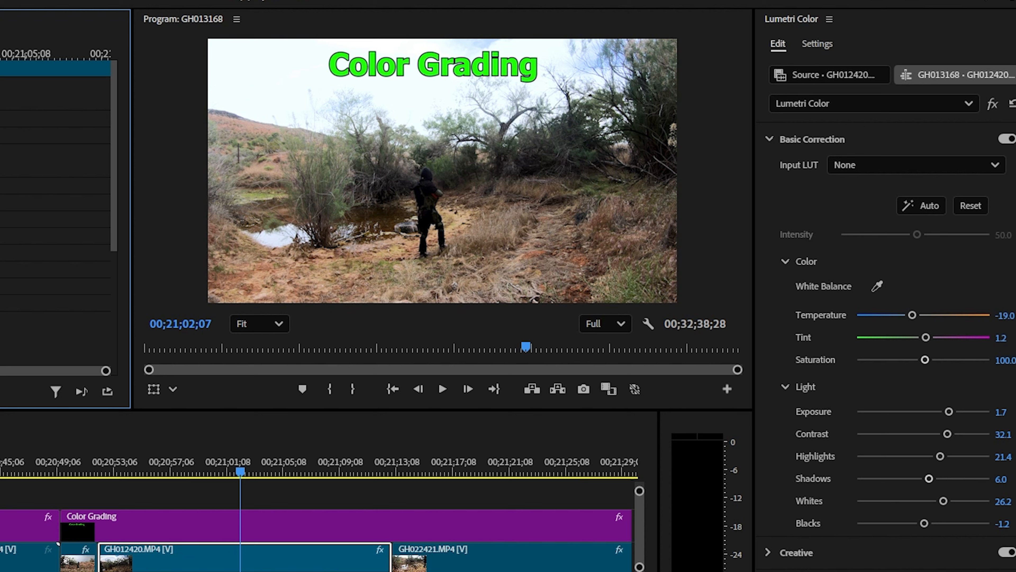
click(1, 152)
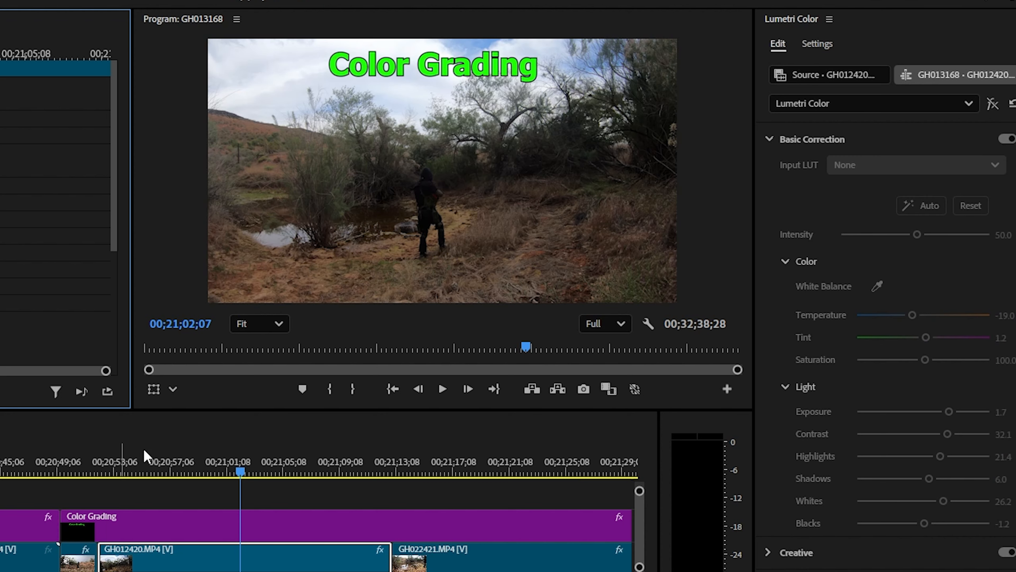
drag(240, 469, 297, 472)
click(0, 152)
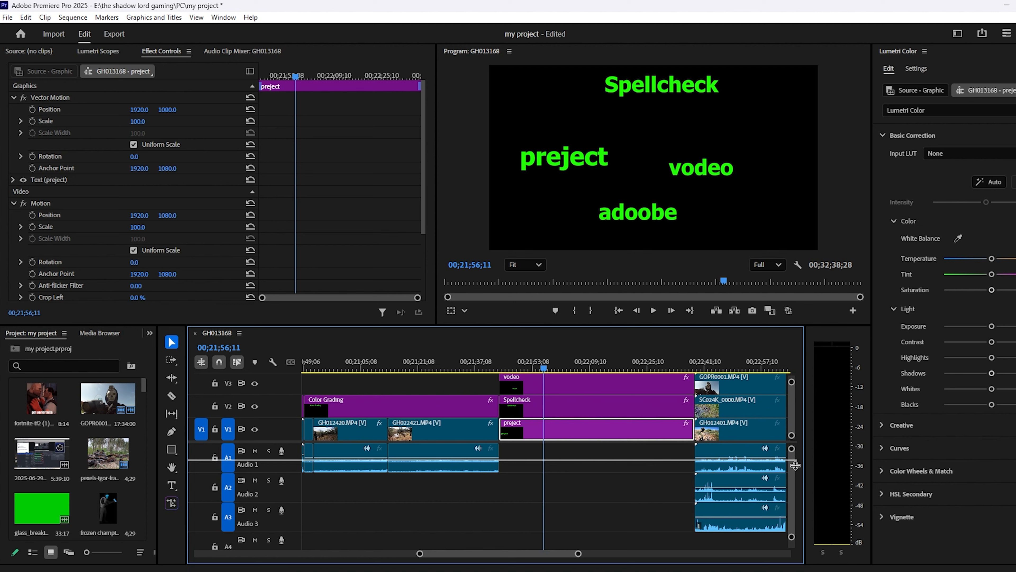
- Enlarge the video track area to reveal V4 and display the list of the sequence's text graphics
drag(795, 465, 794, 473)
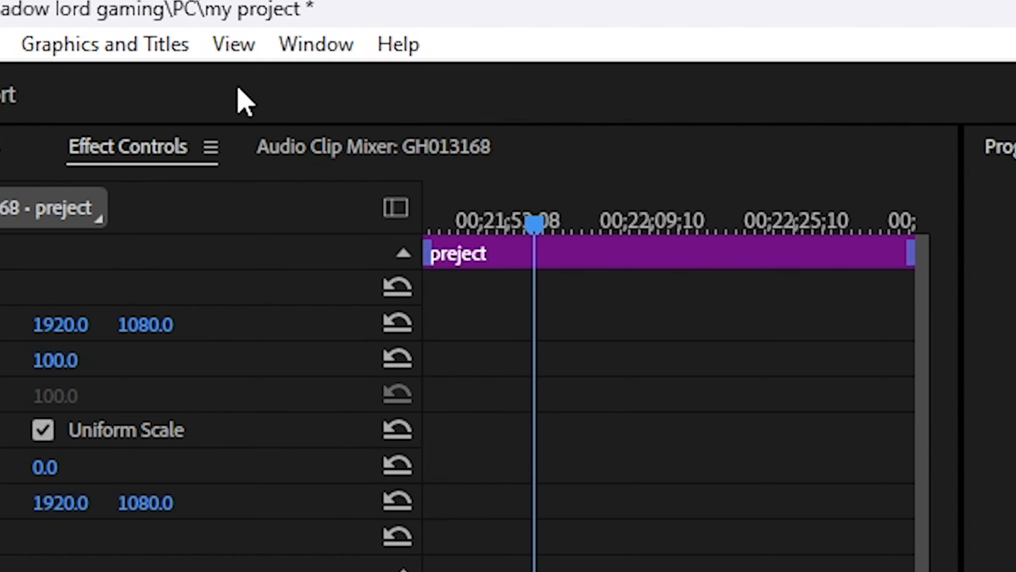
click(223, 19)
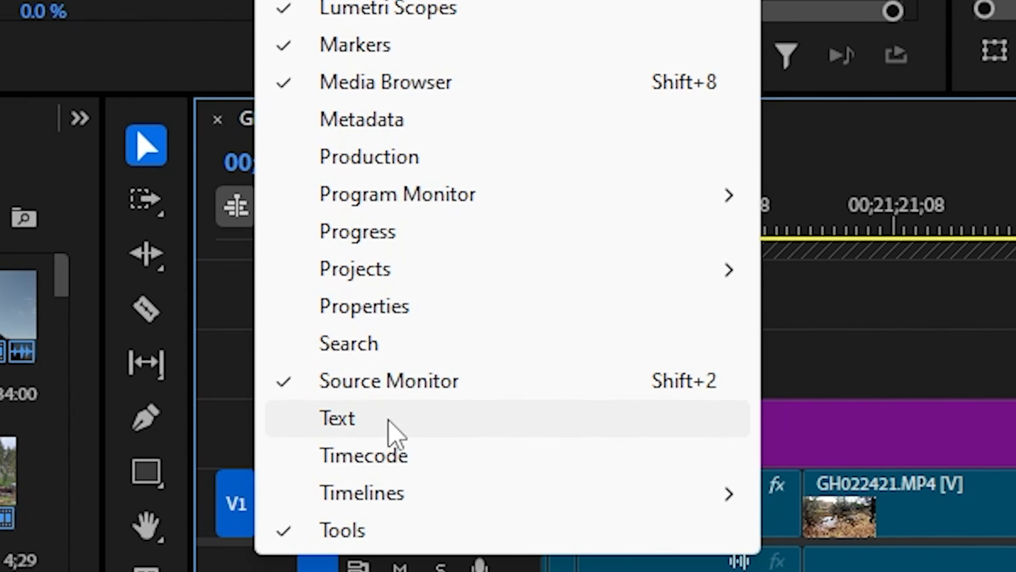
click(390, 419)
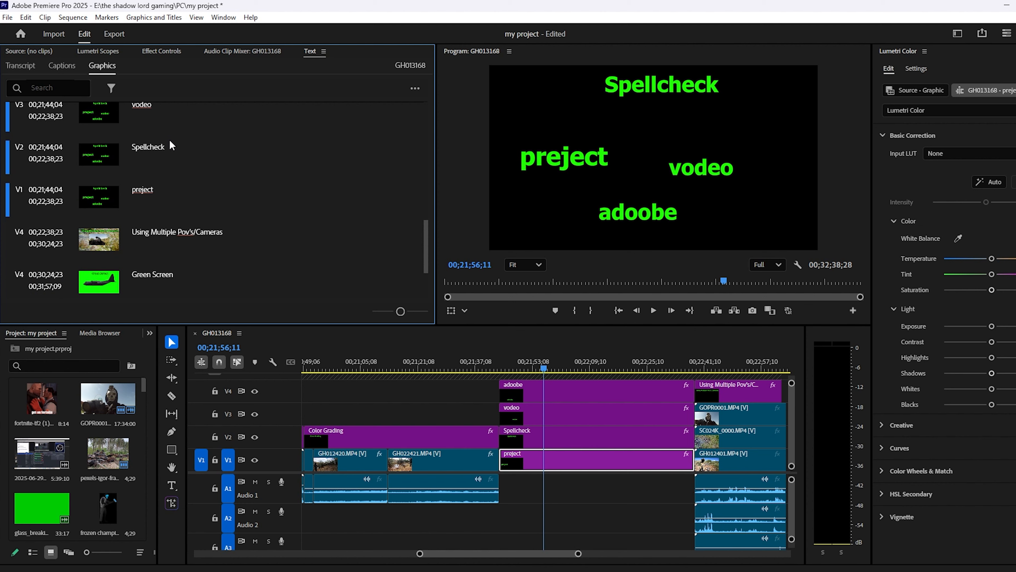
- Correct the misspelled titles preject, vodeo and adoobe with the suggested spellings project, video and adobe
right_click(145, 185)
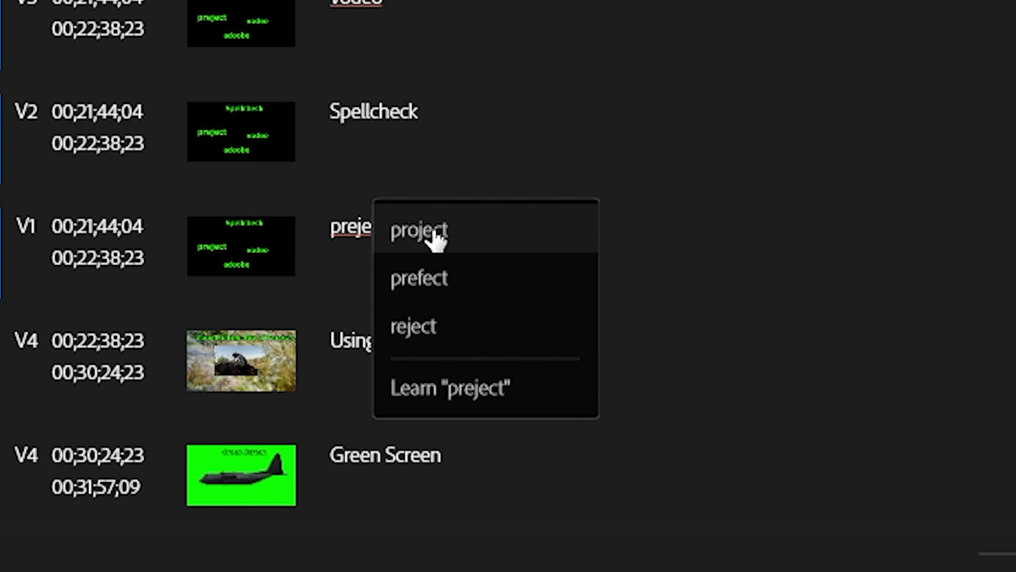
click(425, 236)
scroll(429, 221, up, 3)
right_click(352, 153)
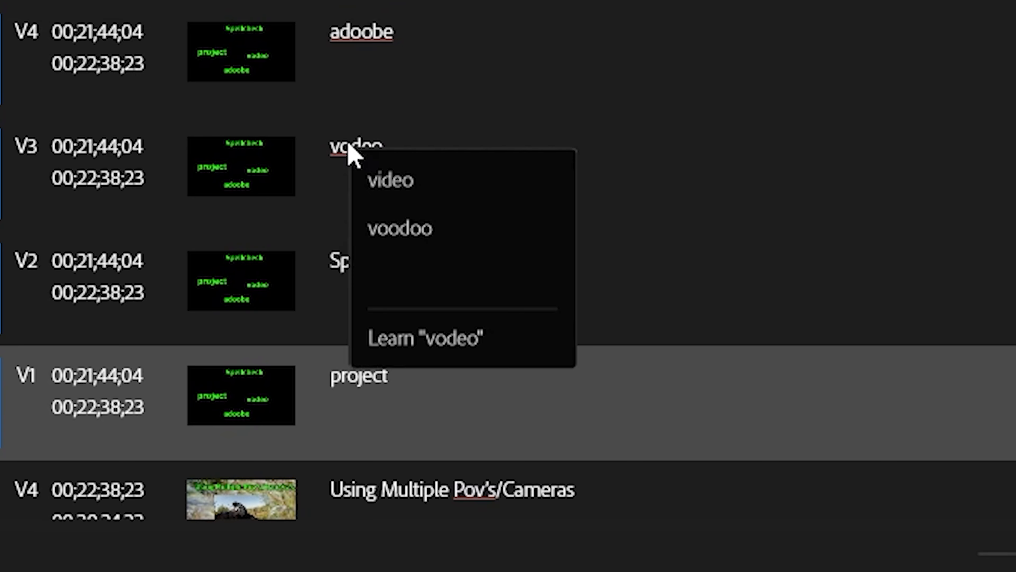
click(410, 177)
scroll(474, 209, up, 2)
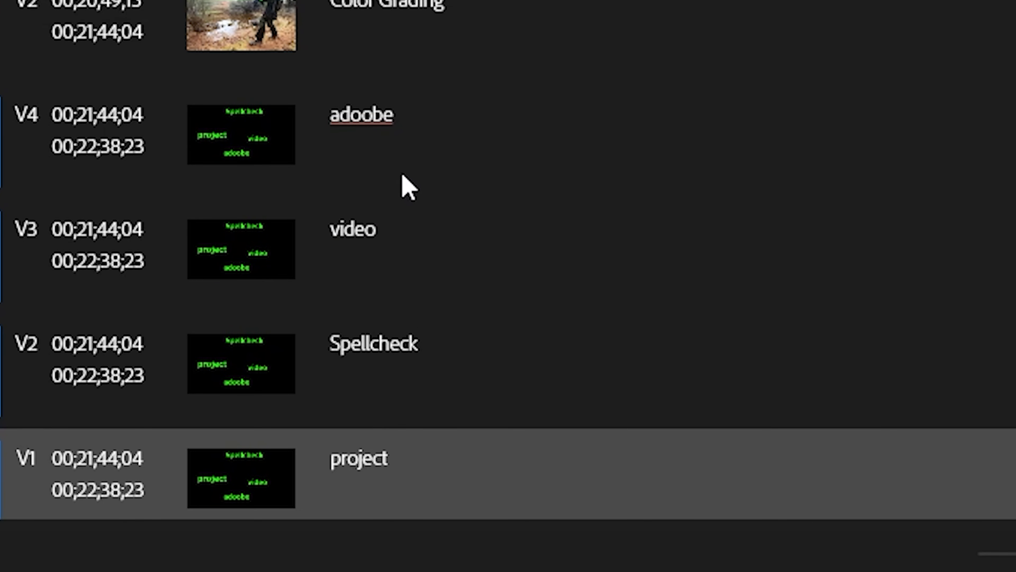
right_click(364, 124)
click(430, 154)
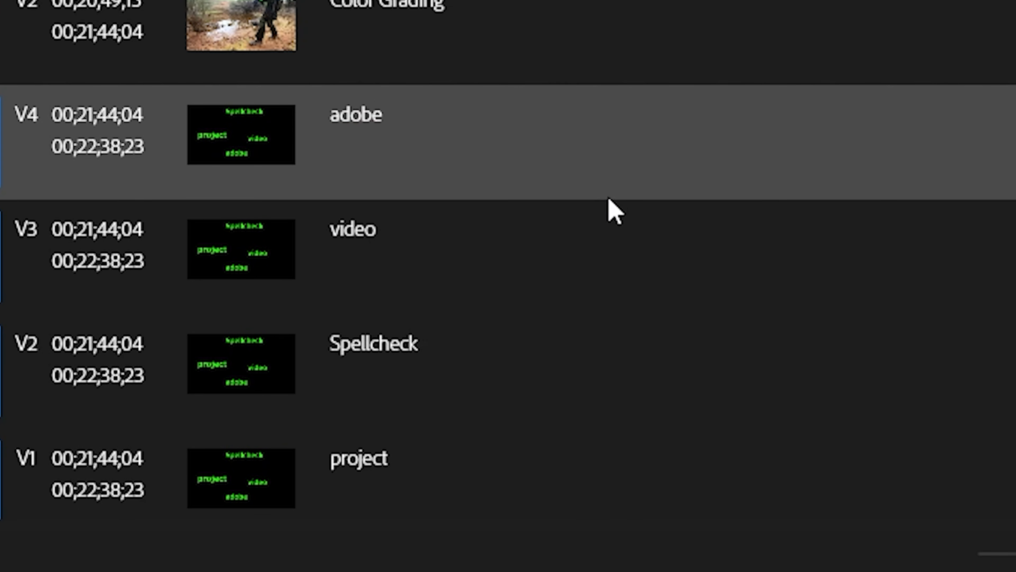
scroll(608, 209, down, 2)
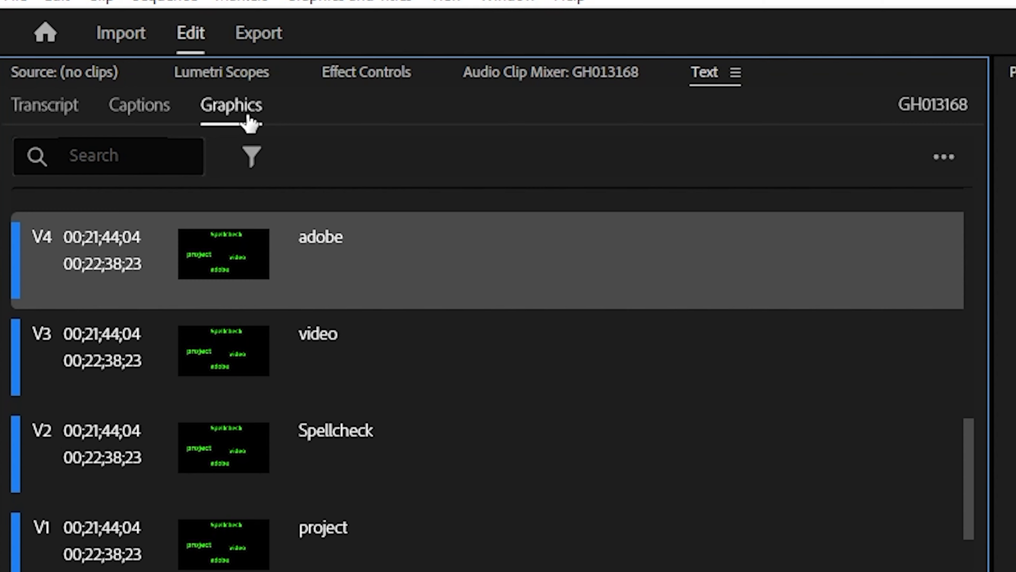
- Examine the source clip transcription list and the options for creating captions for the sequence
click(22, 67)
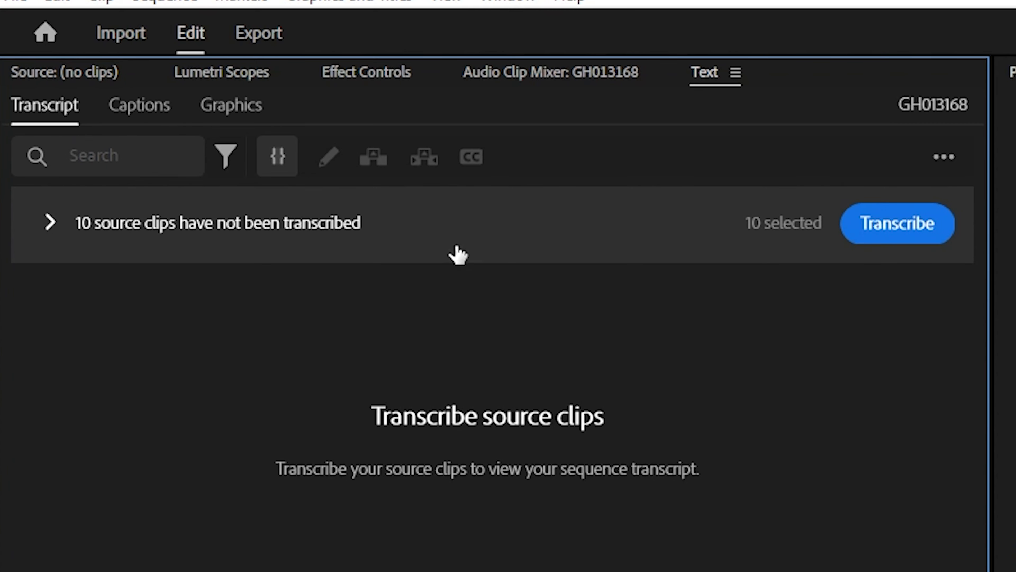
click(61, 222)
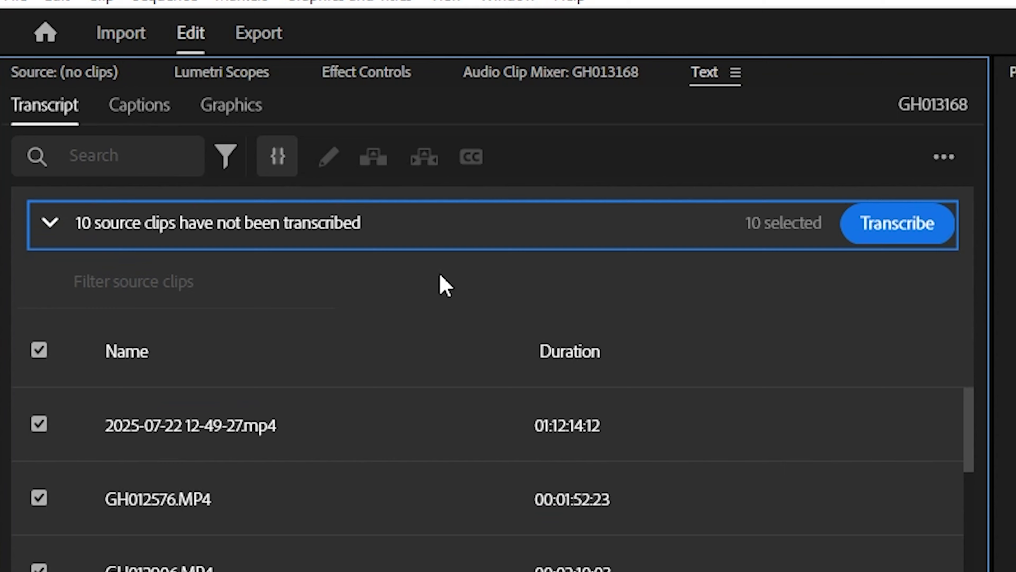
click(52, 224)
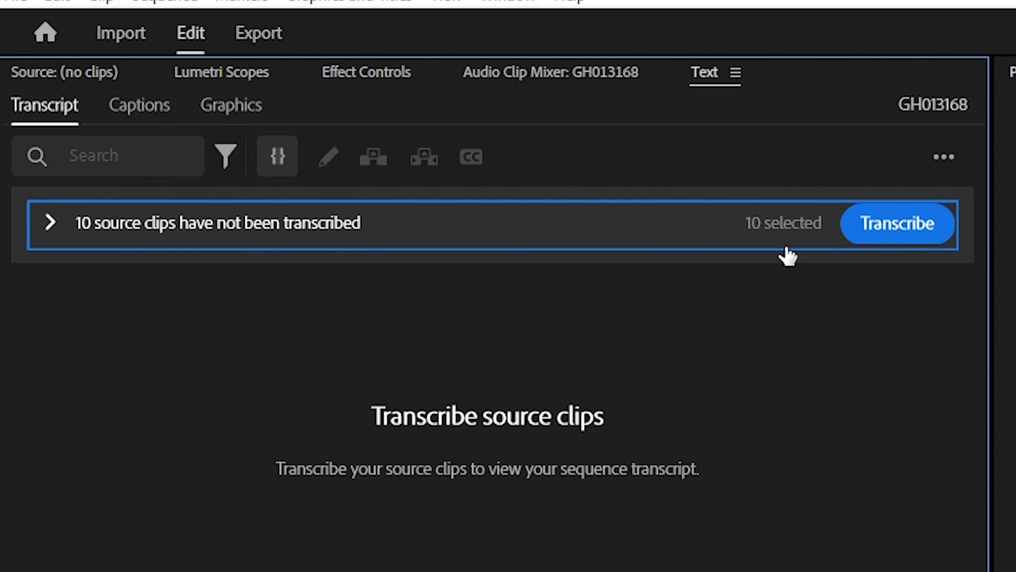
click(139, 105)
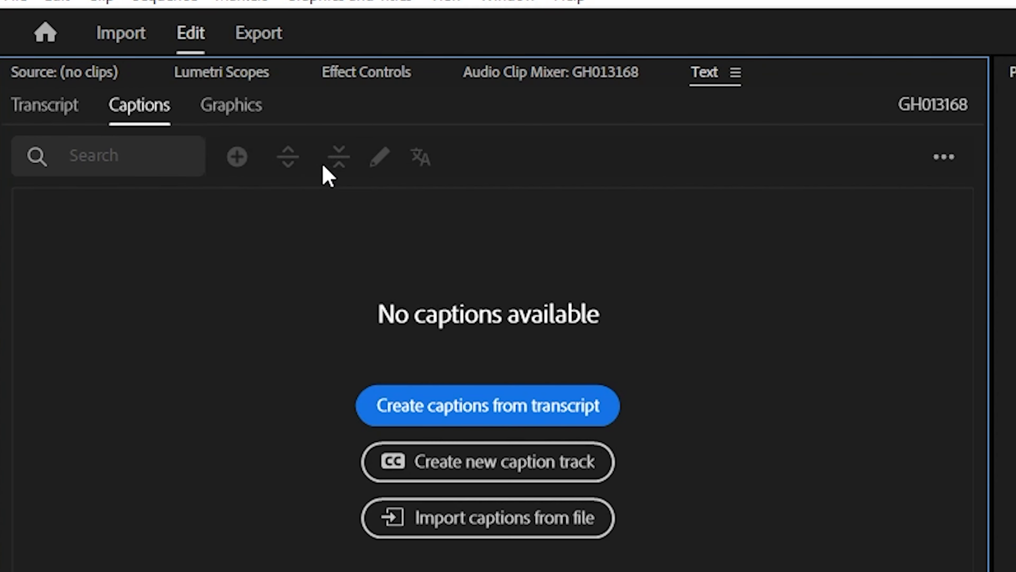
click(48, 116)
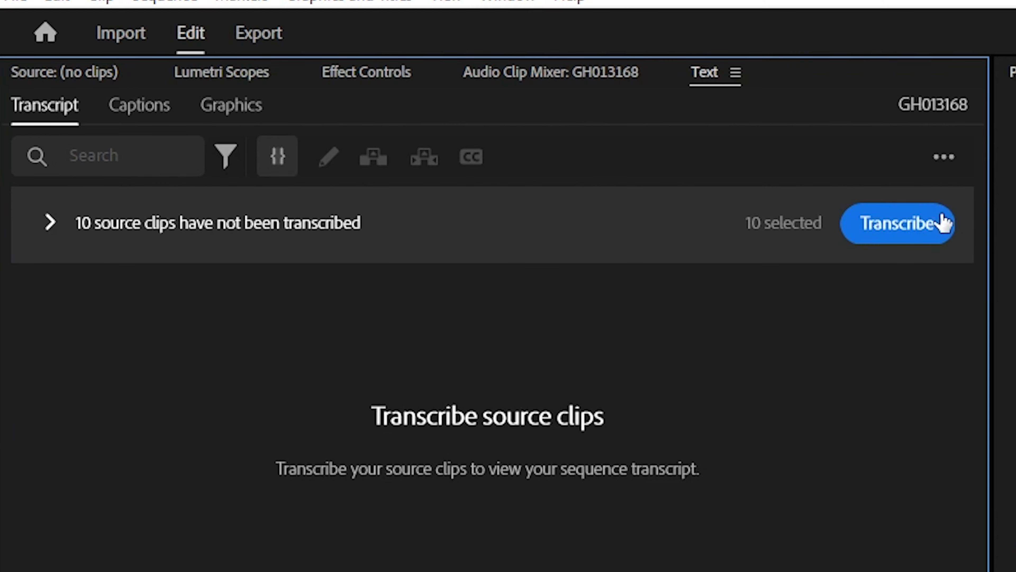
click(116, 105)
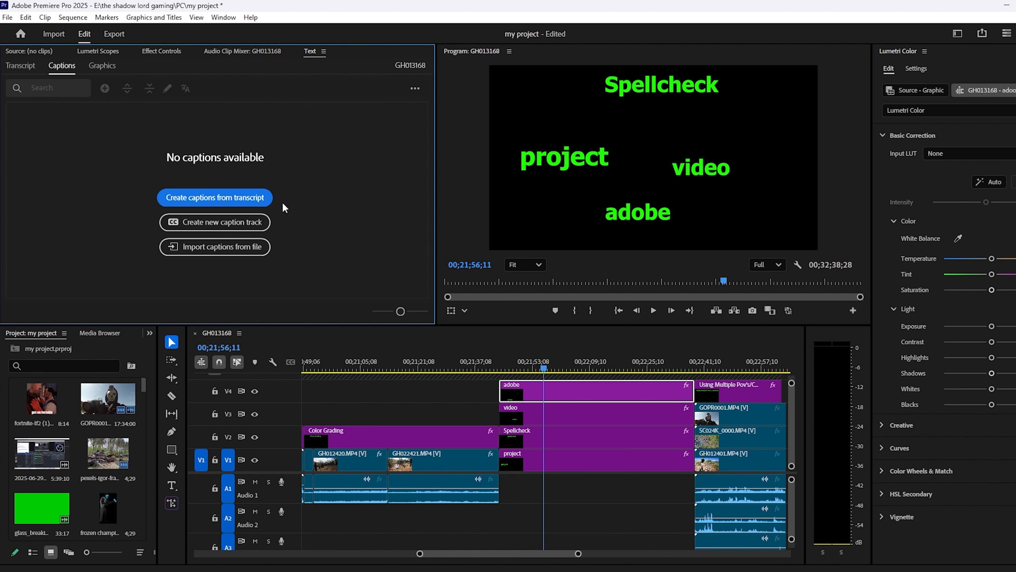
- Go to 00;22;58;04 in the Using Multiple Pov's/Cameras section, enlarge the timeline and select the SC024K_0000.MP4 clip
drag(613, 359, 813, 386)
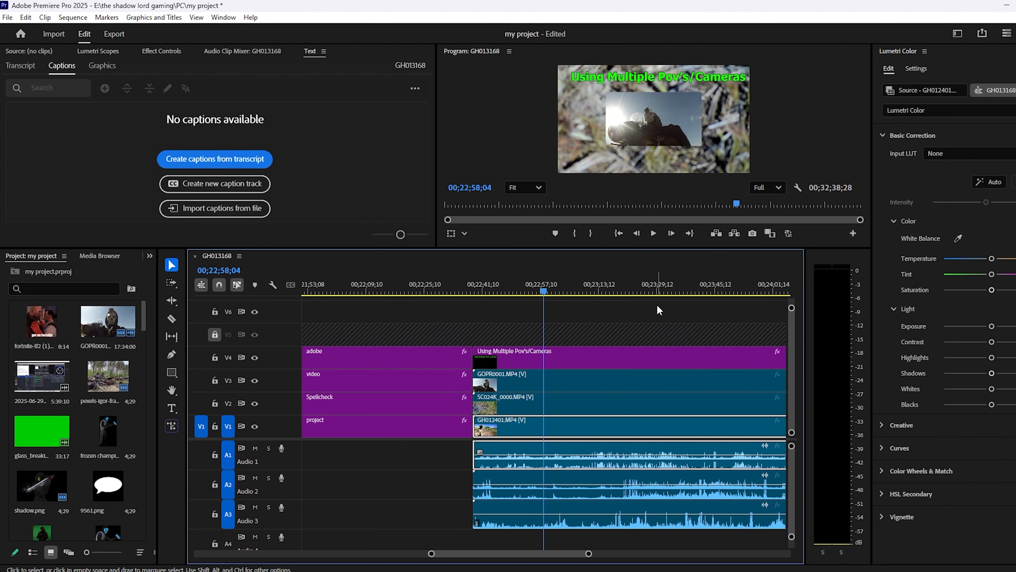
drag(709, 246, 698, 269)
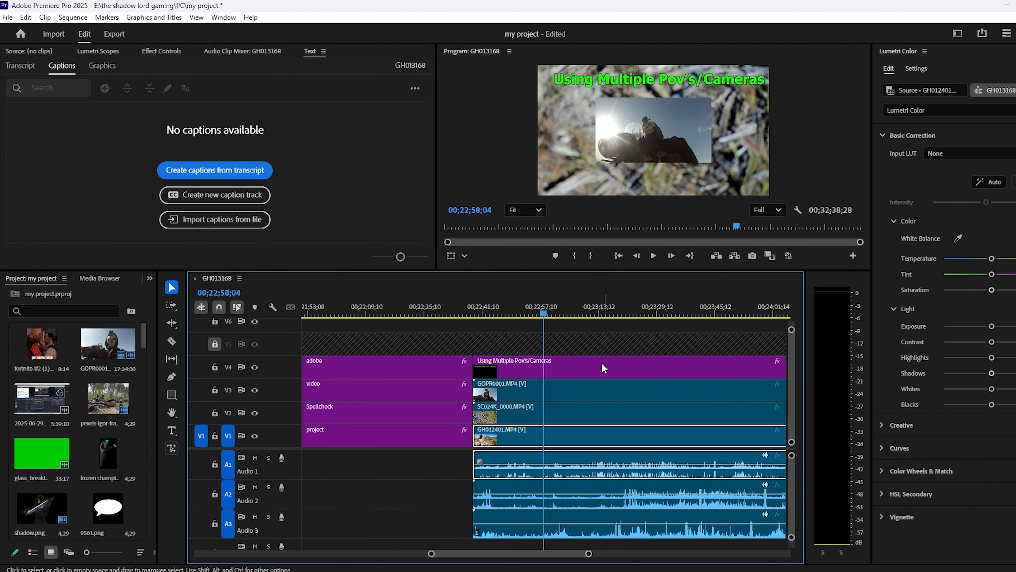
click(569, 413)
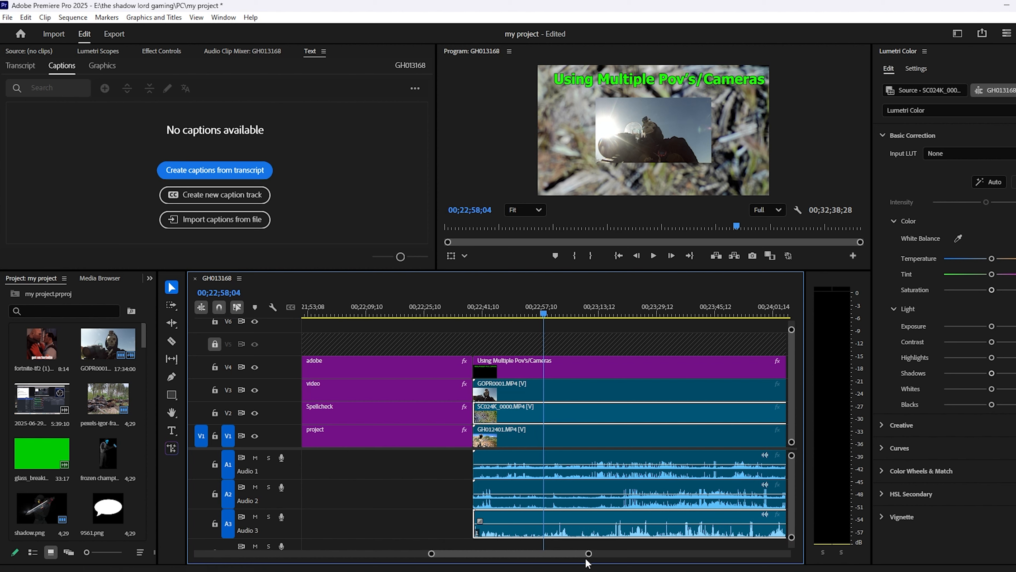
drag(589, 555, 562, 565)
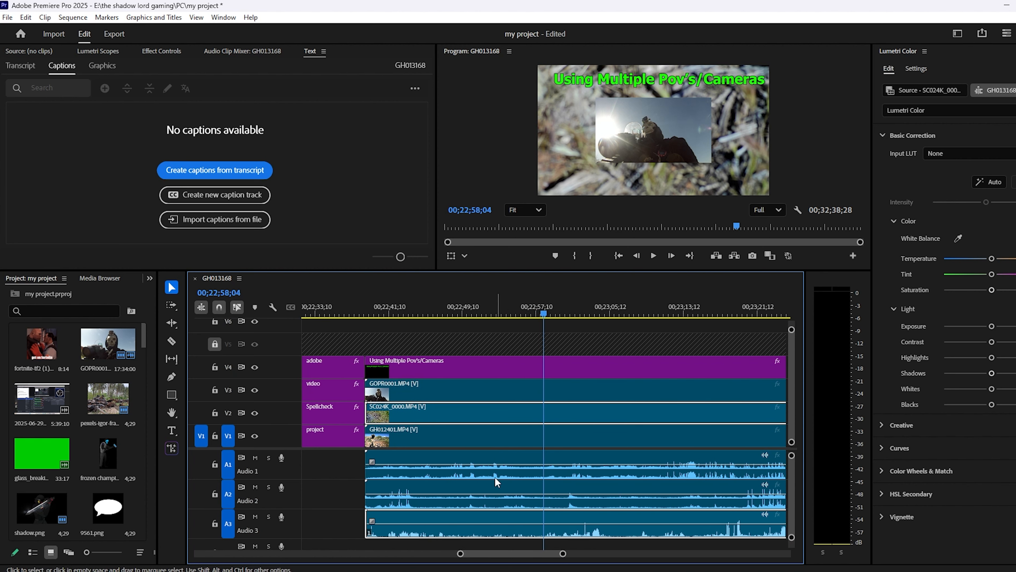
click(487, 480)
click(447, 442)
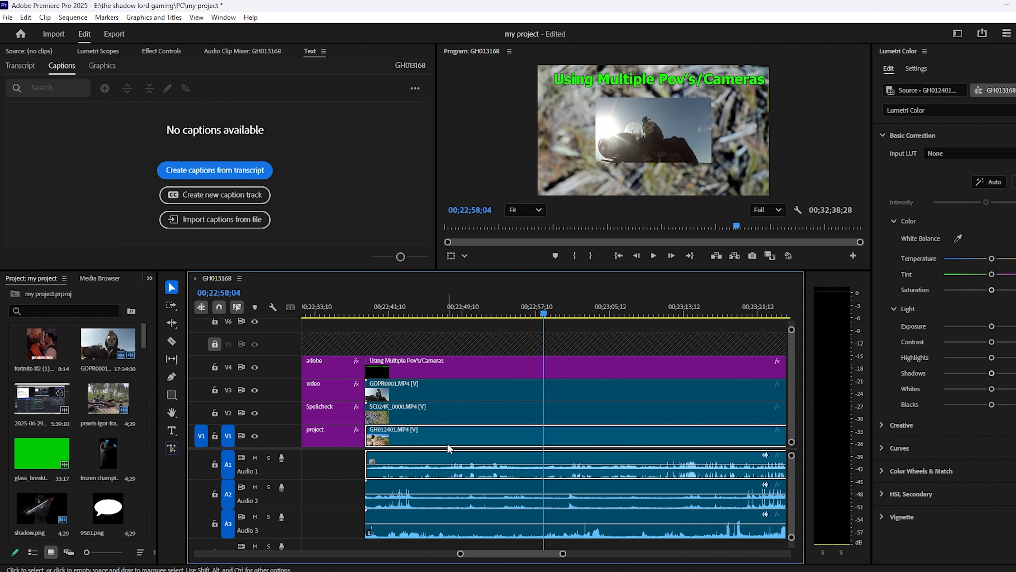
click(405, 384)
click(405, 405)
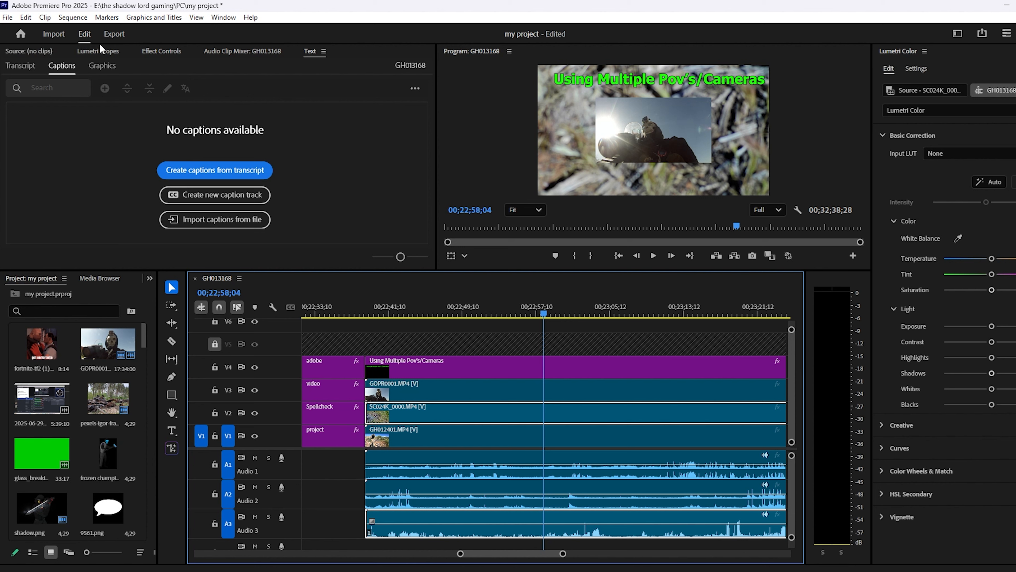
- Scale down the SC024K_0000.MP4 clip directly in the preview, move further along the sequence and shift the picture slightly
click(170, 50)
click(127, 105)
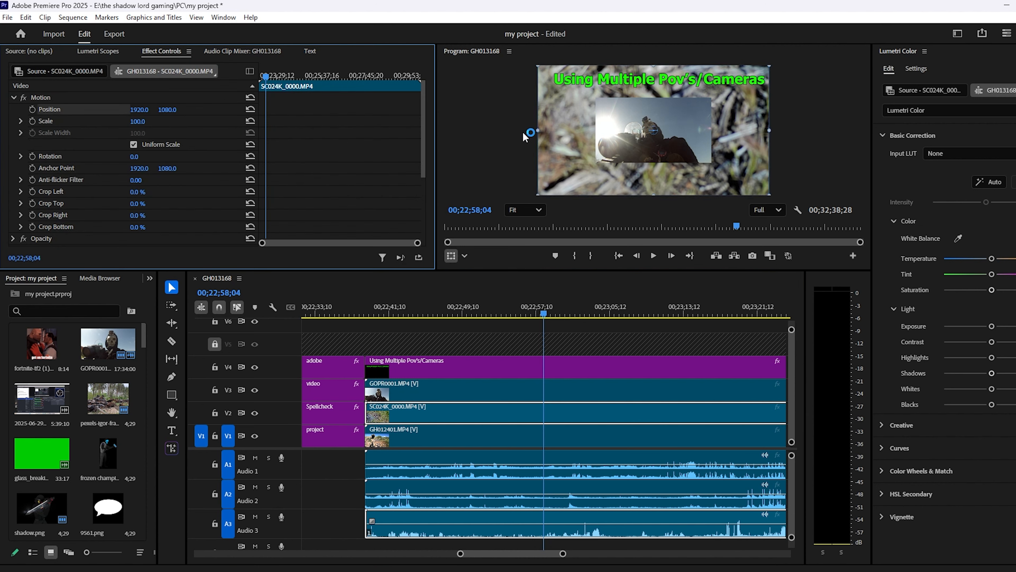
drag(538, 130, 604, 154)
drag(543, 307, 589, 317)
drag(656, 185, 668, 186)
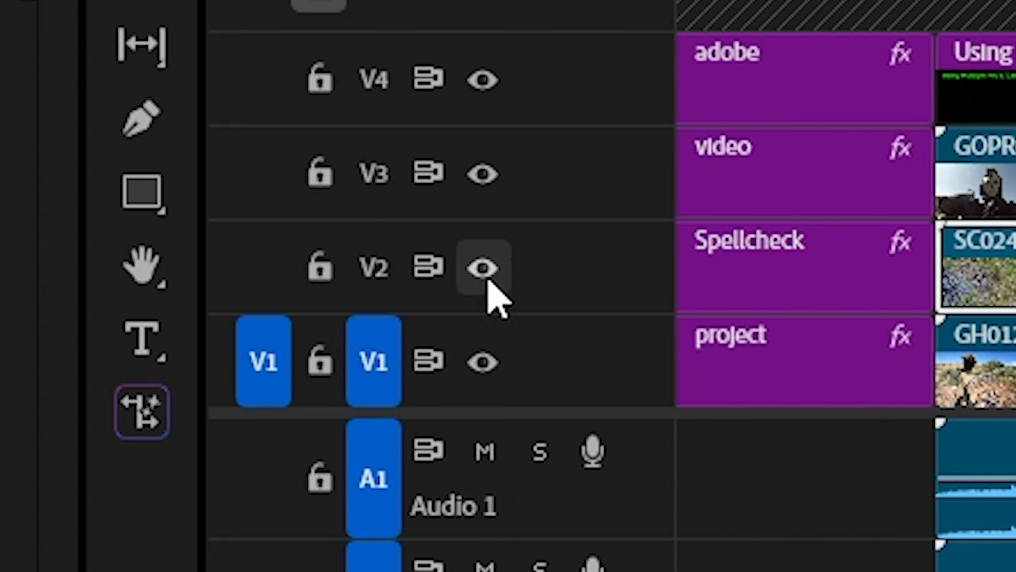
- Hide video track V2
click(483, 268)
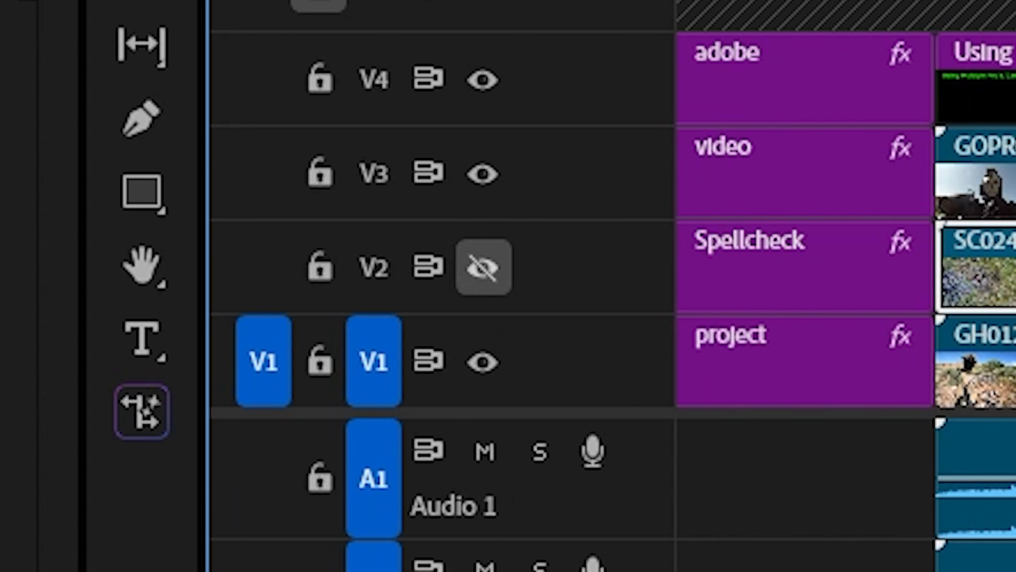
- Move the GOPR0001.MP4 picture to the upper-right area of the frame and trim its clip's start to 00;23;14;17
drag(631, 145, 691, 124)
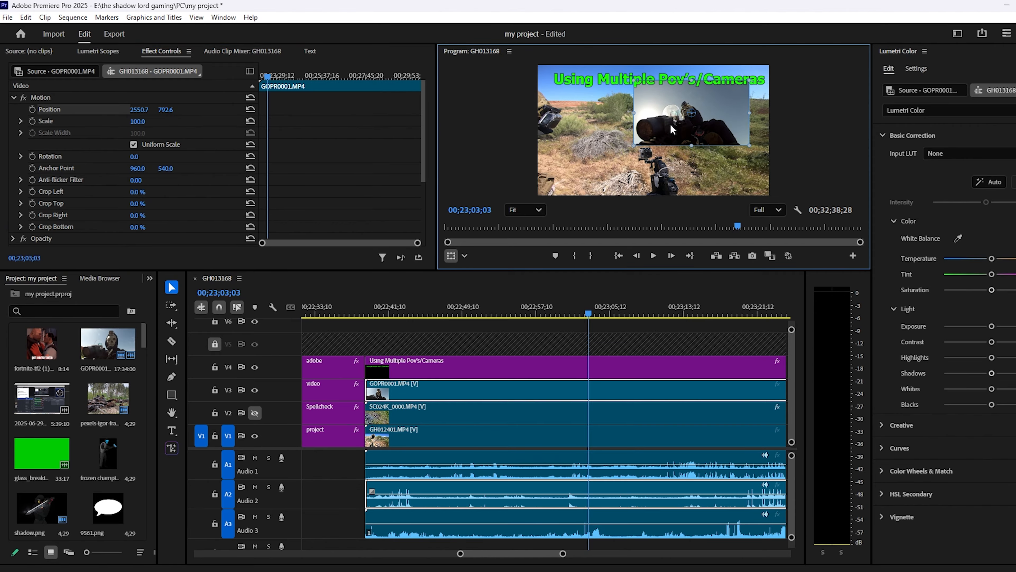
drag(594, 314, 642, 316)
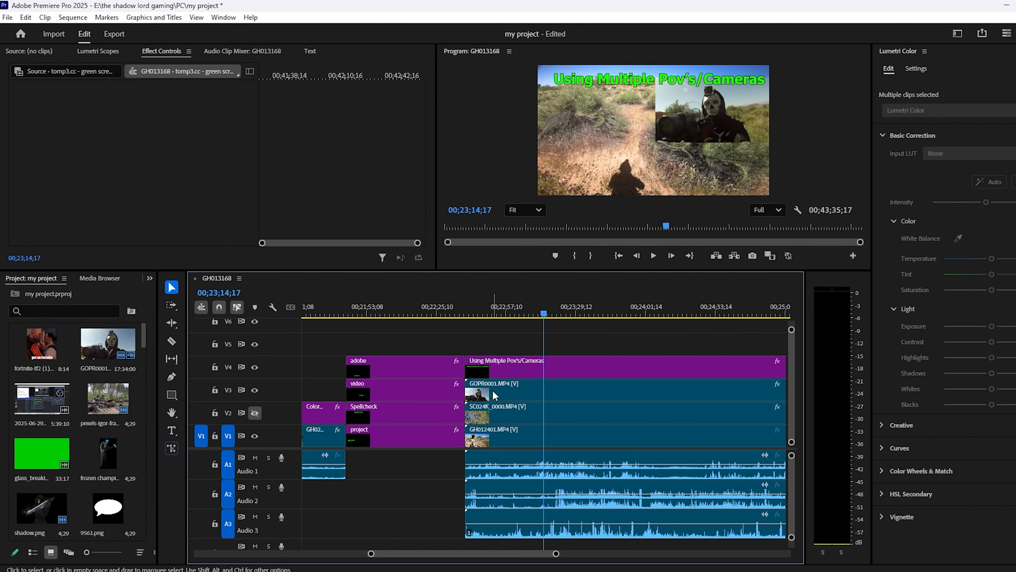
drag(470, 391, 544, 388)
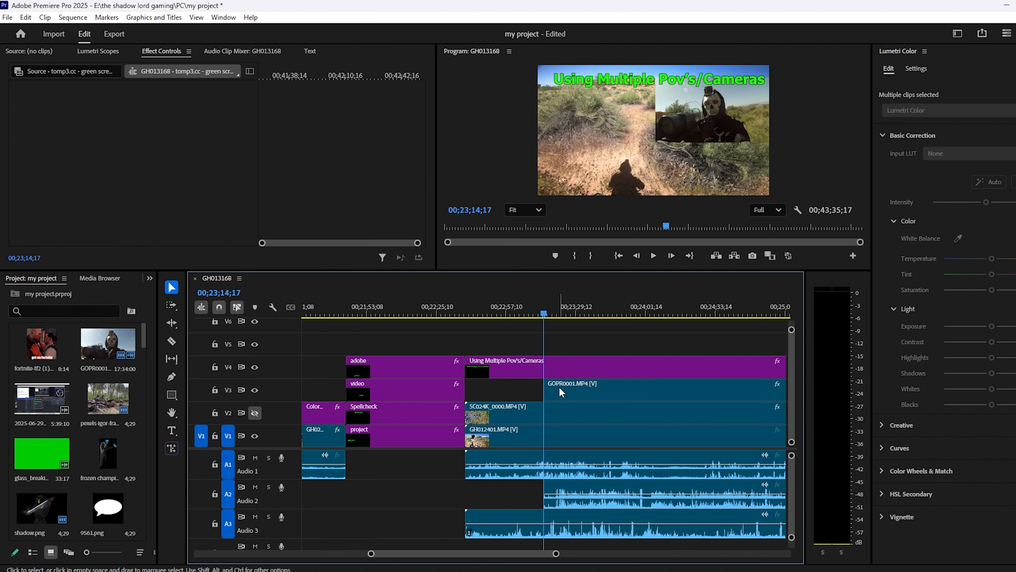
- Shift the trimmed GOPR0001.MP4 clip earlier to start at 00;23;01;08 and check both views further along the sequence
drag(542, 310, 515, 314)
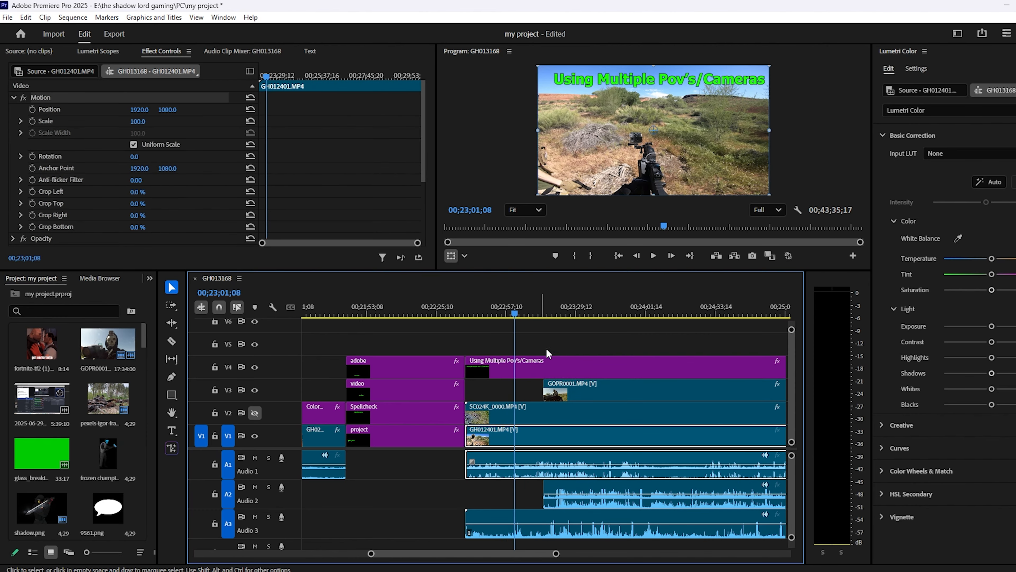
mouse_move(592, 392)
mouse_down()
mouse_move(558, 387)
mouse_move(573, 386)
mouse_up()
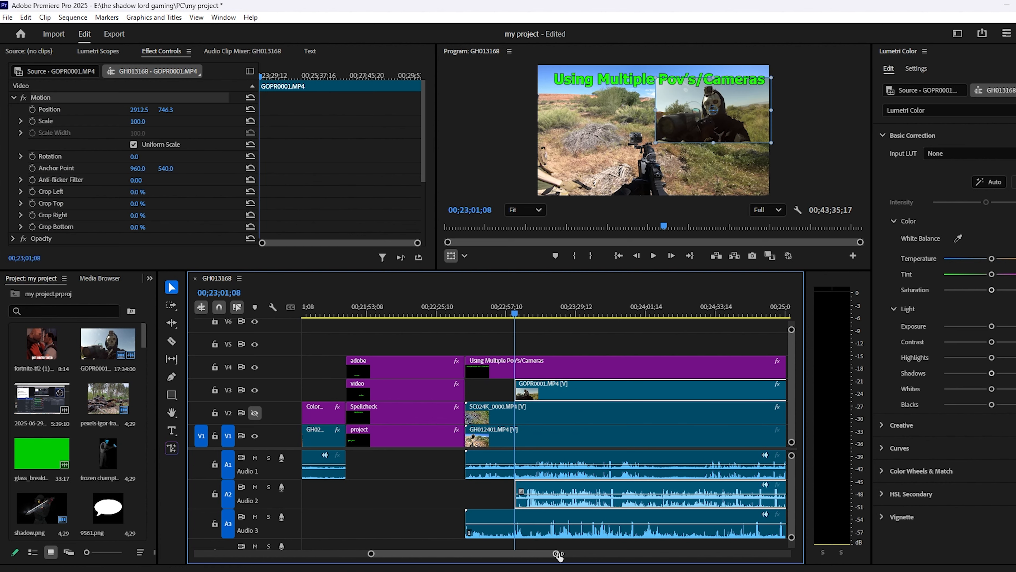
drag(558, 554, 488, 554)
click(540, 301)
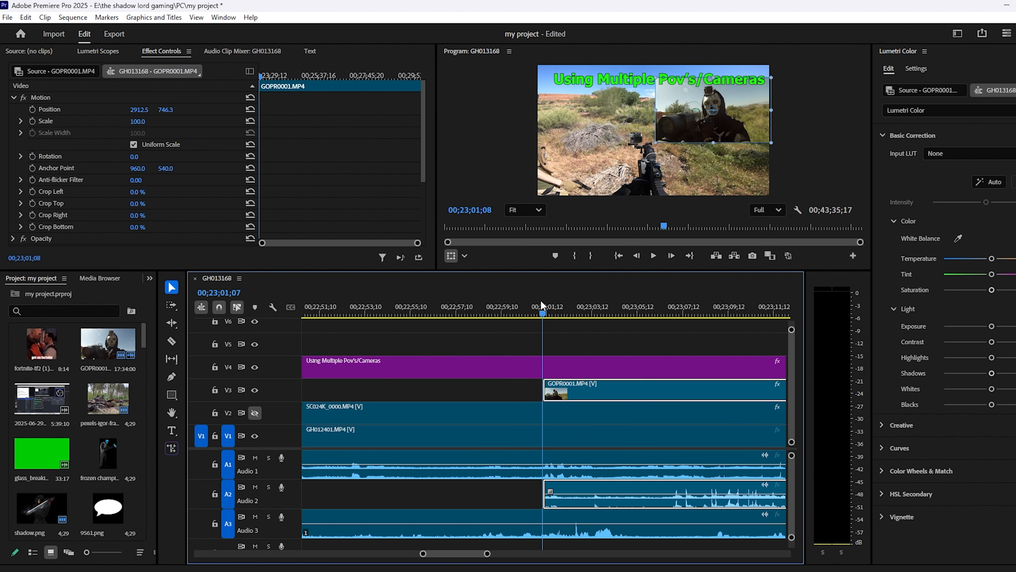
drag(540, 301, 657, 346)
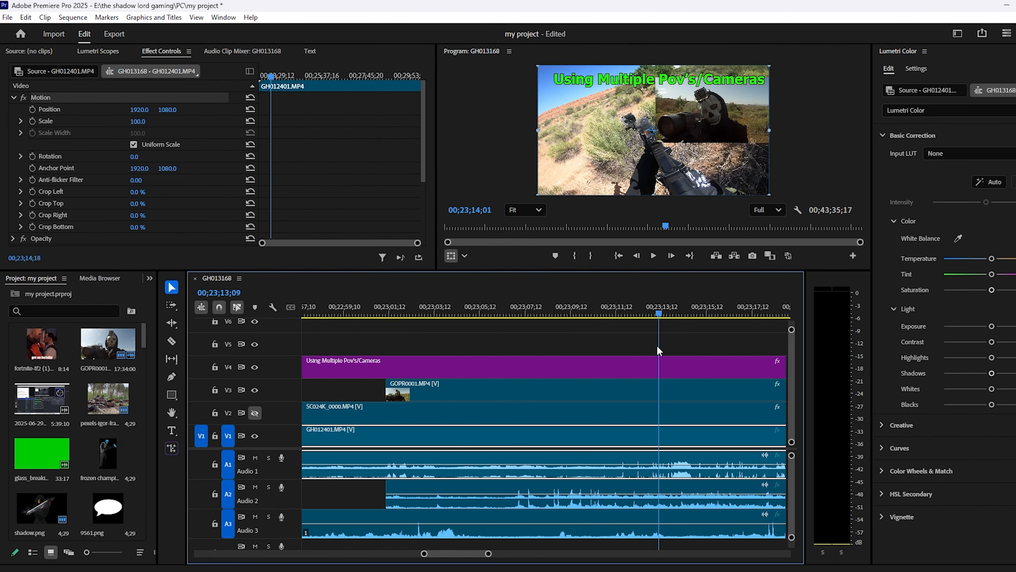
- Slide the GOPR0001.MP4 clip later to sync it at 00;23;10;05 and trim its start to about 00;23;05;22
click(507, 498)
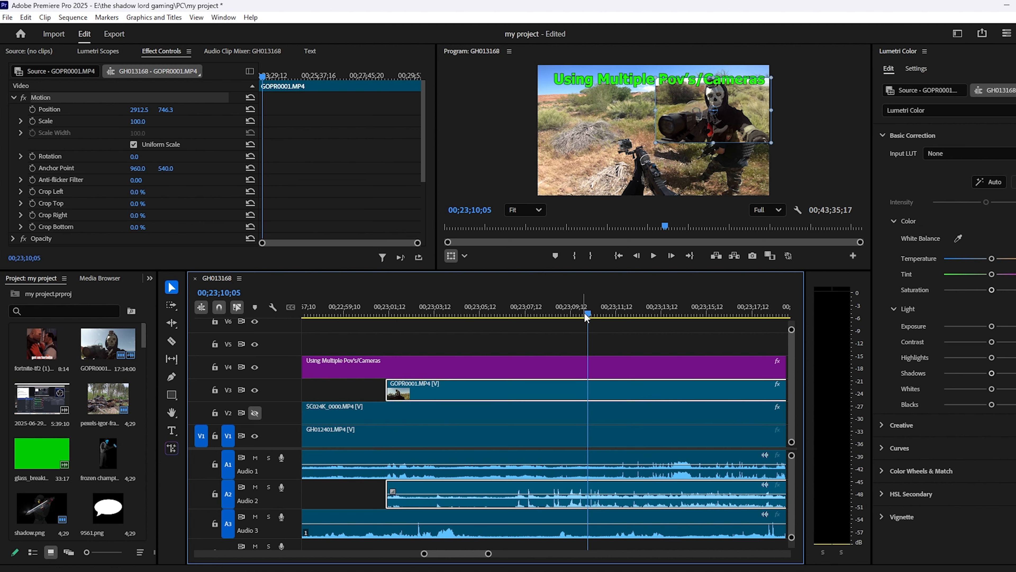
drag(463, 390, 588, 392)
drag(453, 327, 491, 336)
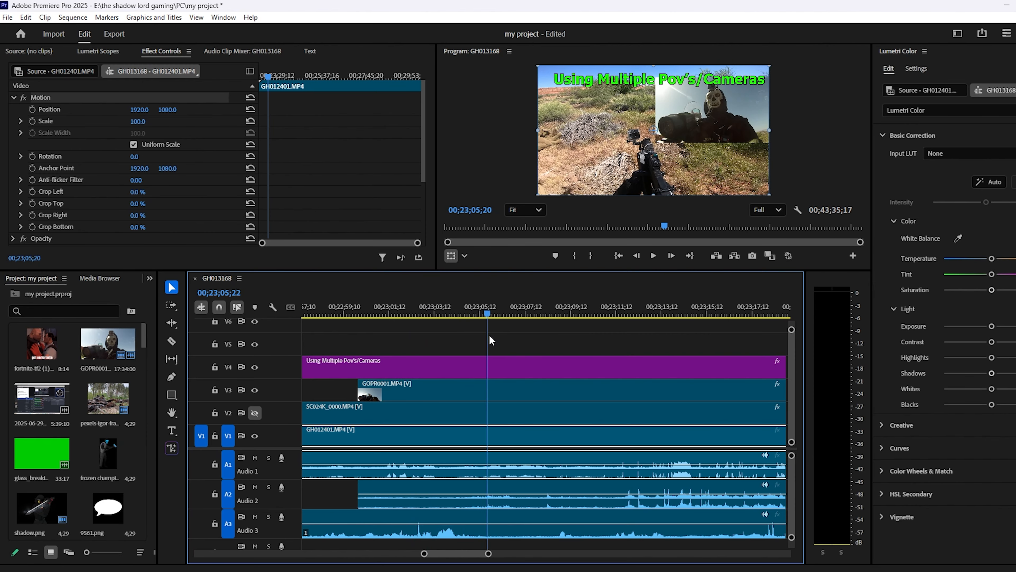
drag(359, 390, 492, 393)
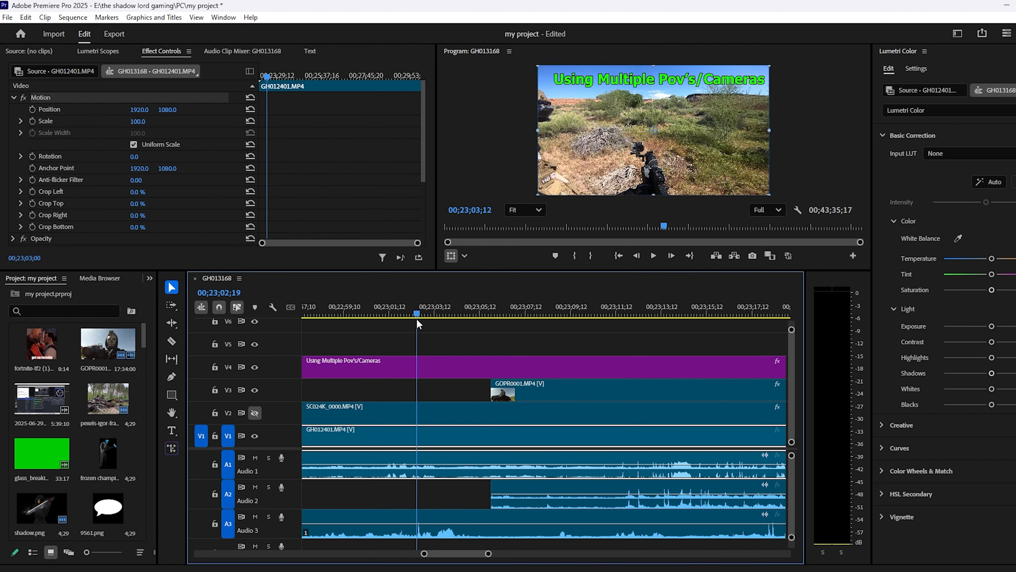
- Move the GOPR0001.MP4 clip earlier so that it starts at 00;23;00;20
drag(417, 320, 375, 324)
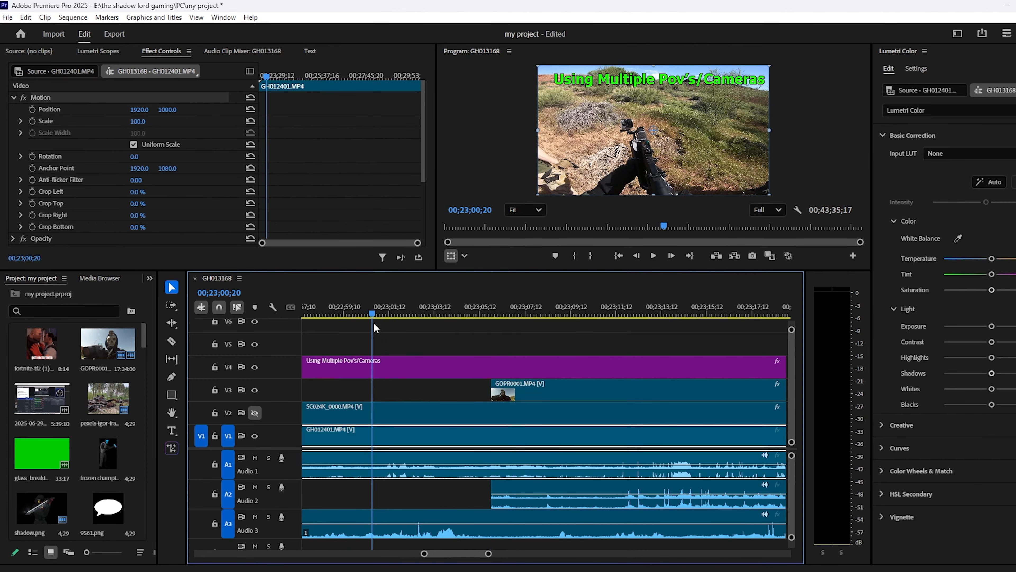
drag(534, 393, 416, 393)
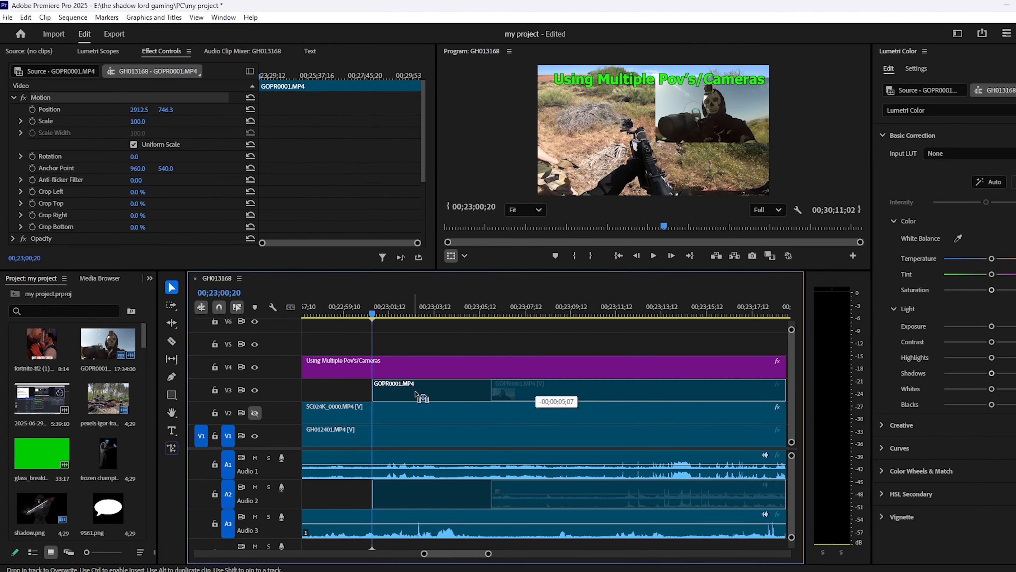
drag(416, 393, 417, 393)
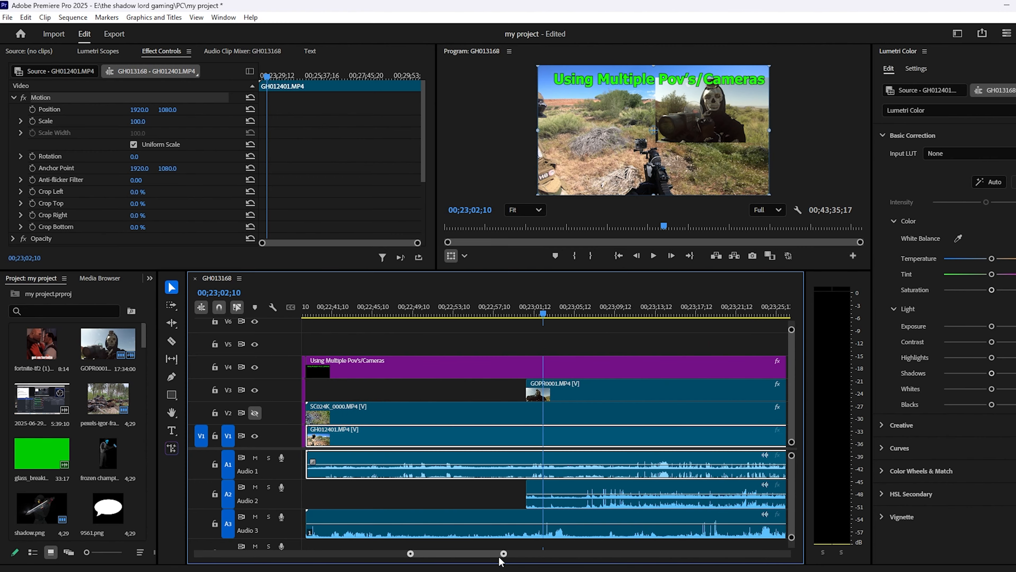
- At 00;23;09;01, enlarge the GOPR0001.MP4 picture to a scale of 211.3 and reposition it to fill the frame
drag(541, 314, 605, 317)
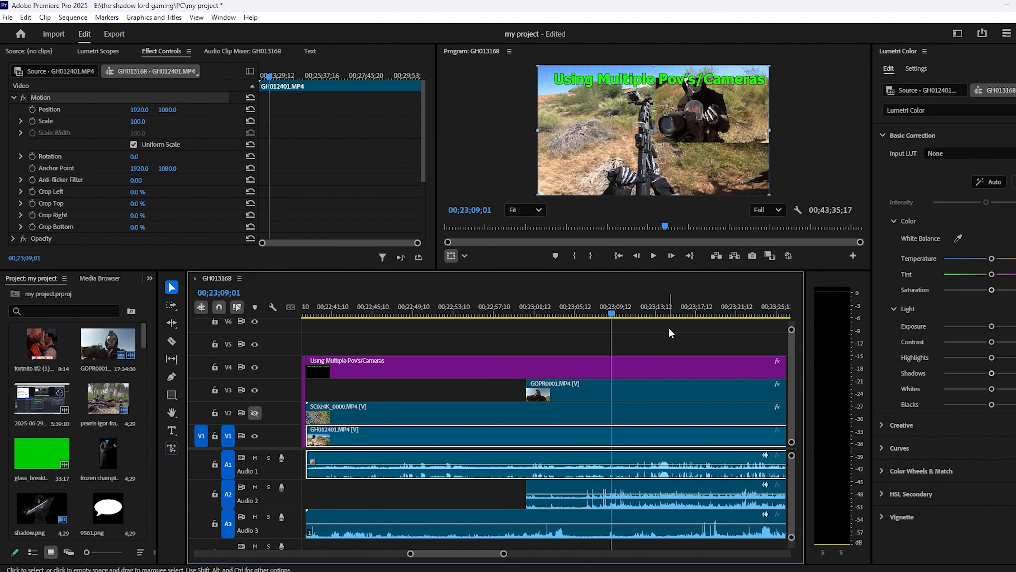
click(668, 327)
drag(622, 385, 568, 366)
key(ctrl+z)
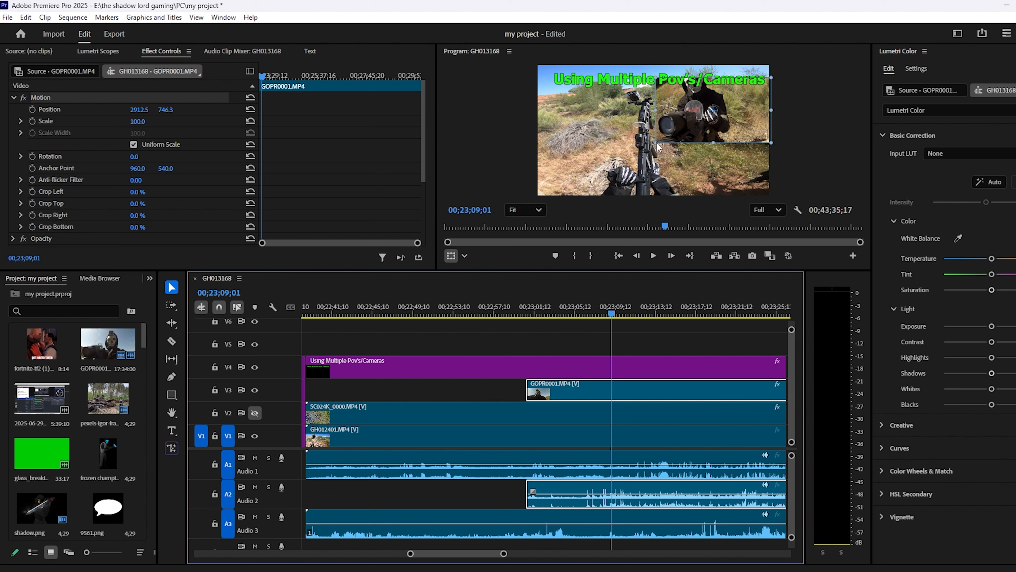
drag(656, 143, 580, 173)
drag(685, 132, 625, 157)
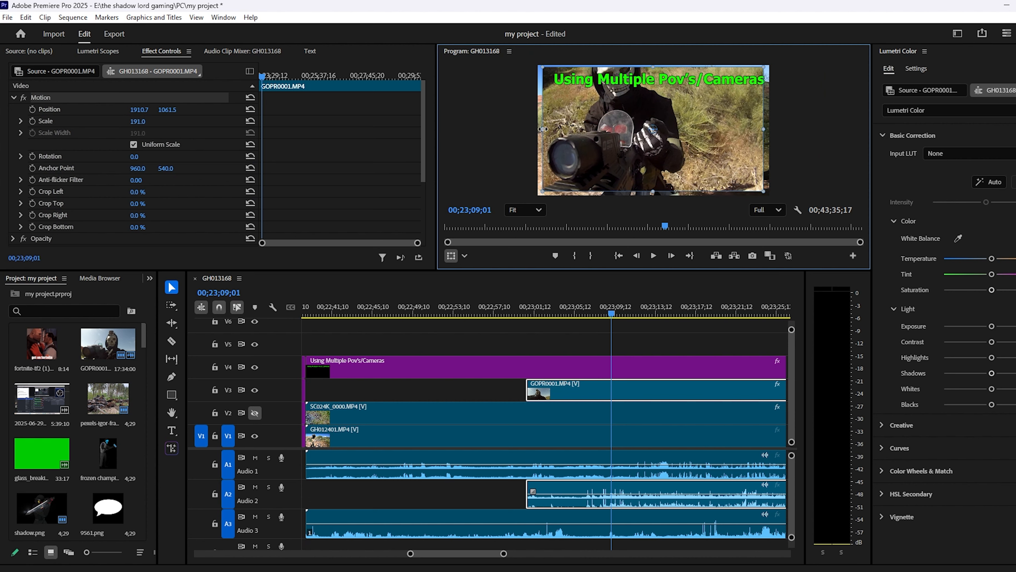
drag(544, 130, 588, 138)
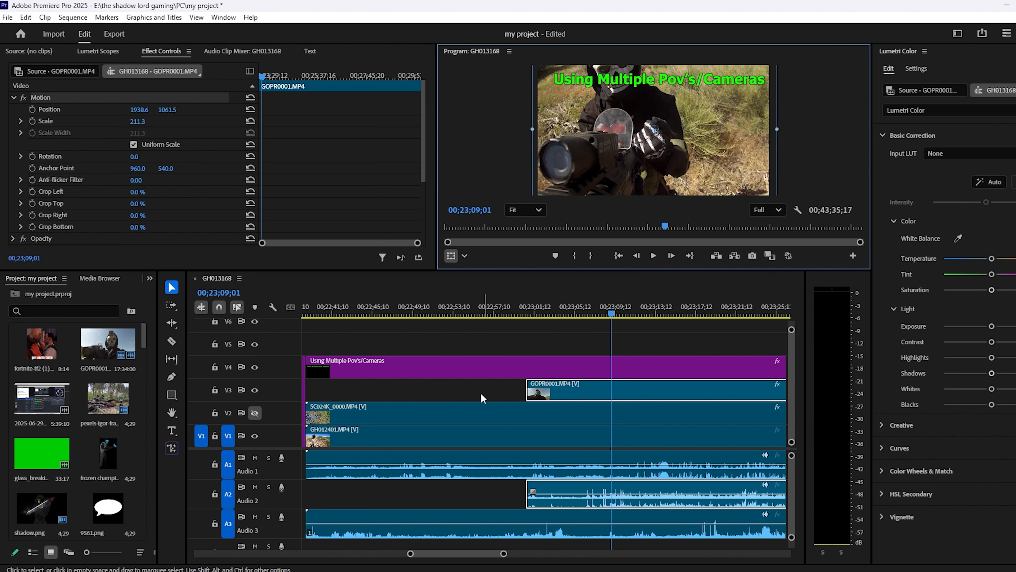
- With V3 hidden and V2 shown, enlarge the SC024K_0000.MP4 picture to a scale of 103.9 so it fills the frame
click(254, 389)
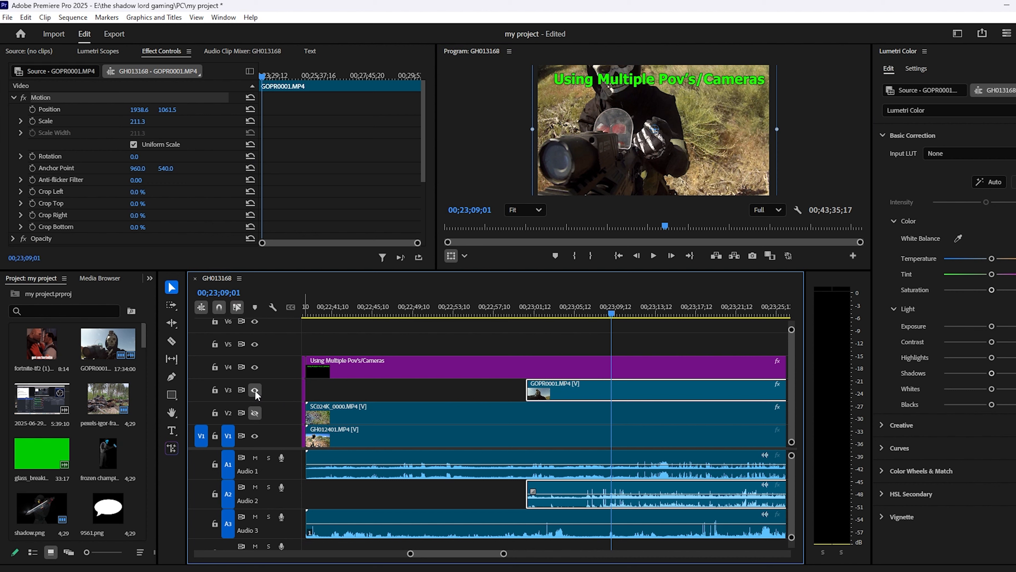
click(410, 413)
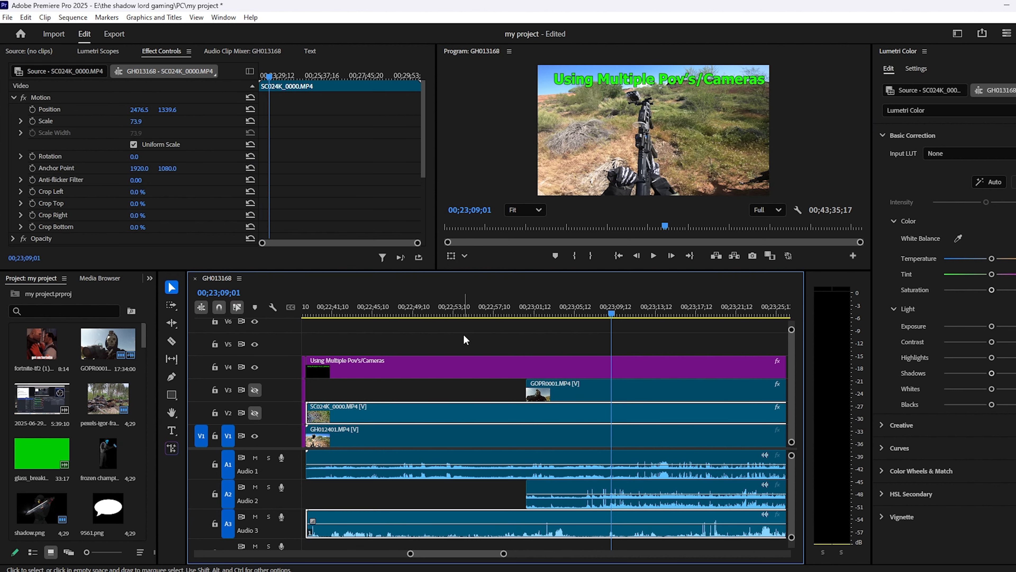
click(254, 412)
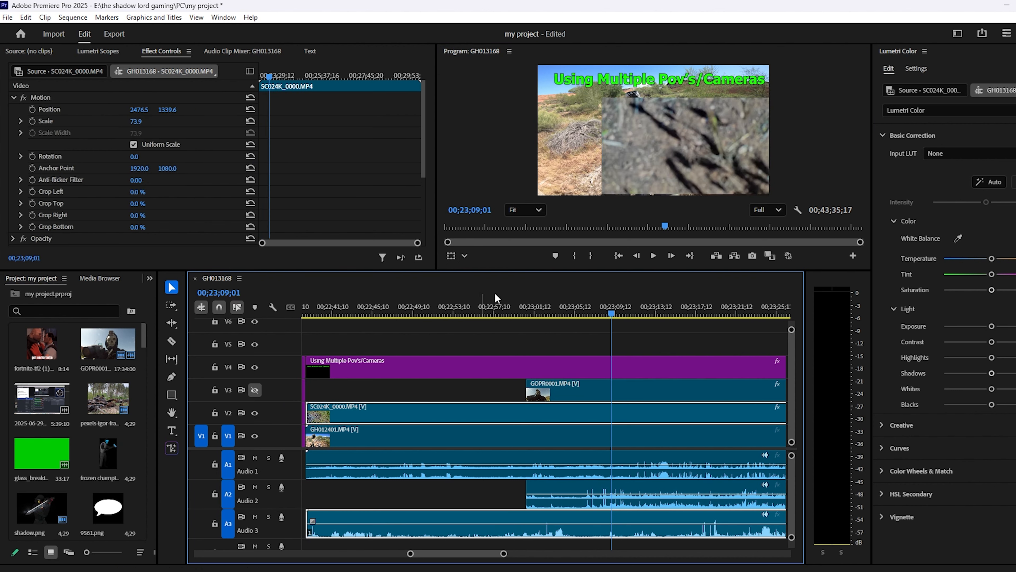
click(42, 108)
mouse_move(770, 145)
mouse_down()
mouse_move(739, 125)
mouse_move(777, 127)
mouse_move(752, 139)
mouse_move(771, 131)
mouse_up()
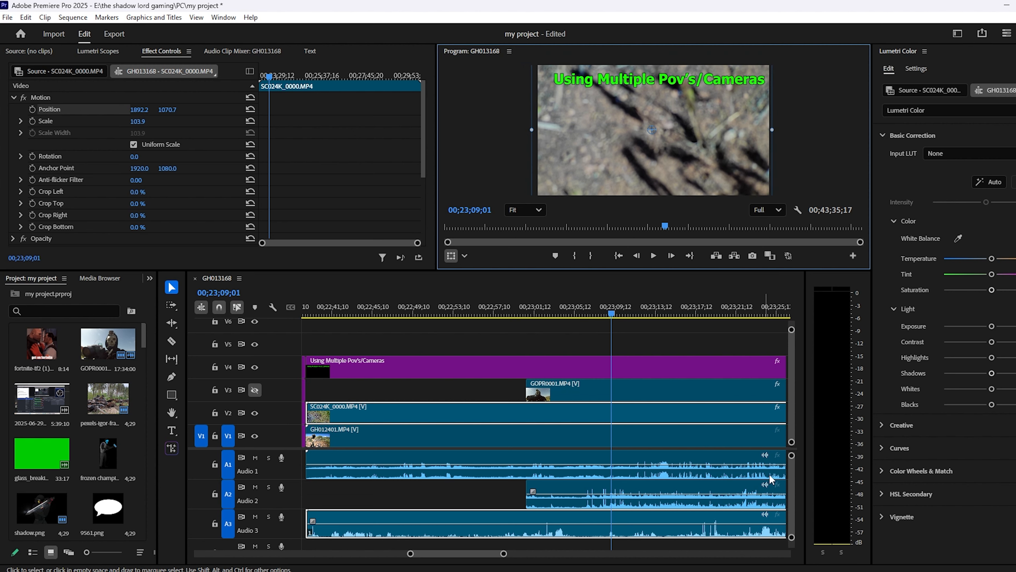
- Trim the start of the SC024K_0000.MP4 clip and its audio to line up with the start of GOPR0001.MP4
drag(795, 448, 796, 396)
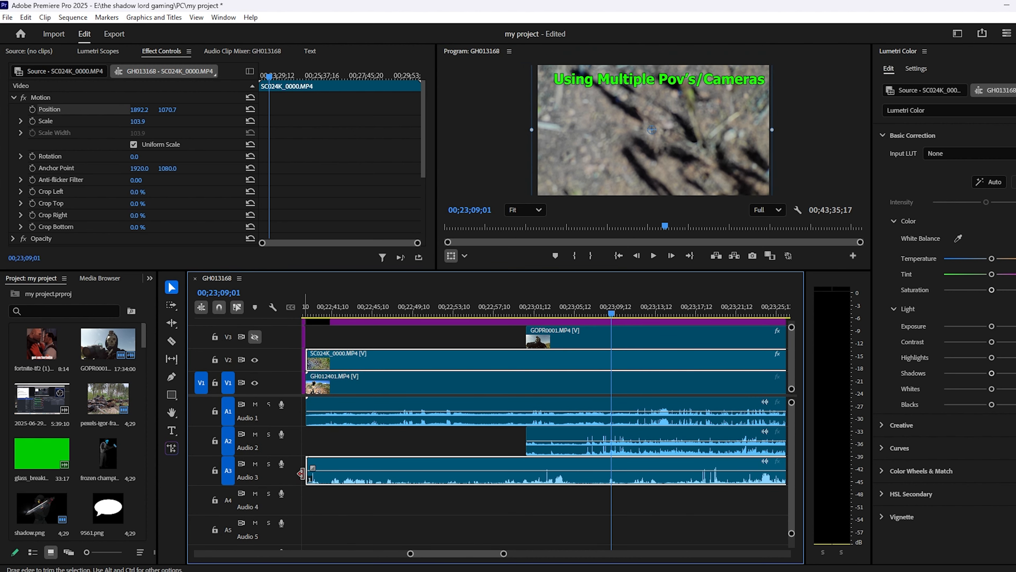
drag(310, 466, 394, 472)
drag(461, 480, 548, 478)
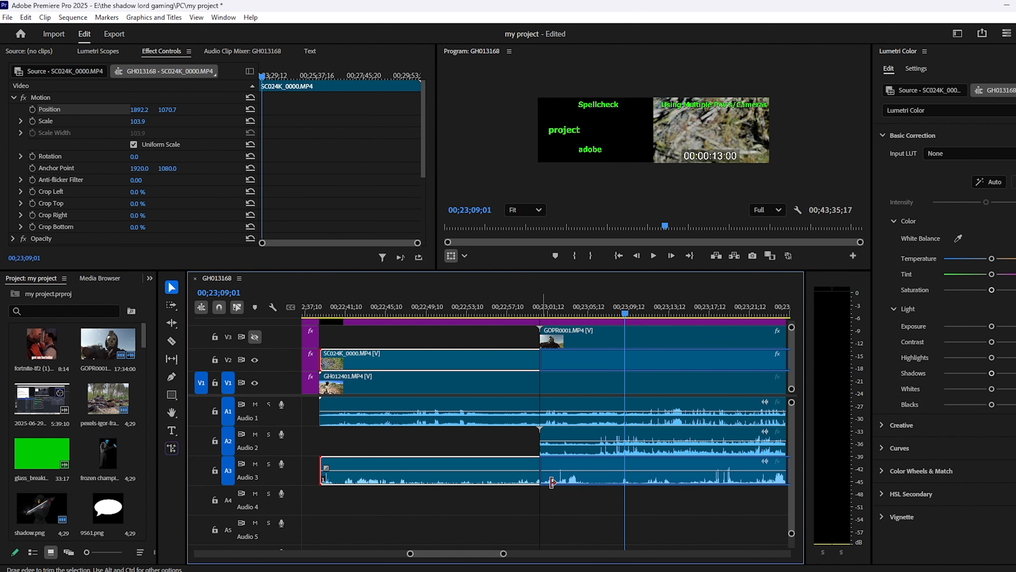
- Hide video track V2 and shift the SC024K_0000.MP4 clip slightly earlier to match its audio peak to 00;23;16;28
click(794, 316)
drag(794, 317, 686, 370)
drag(658, 76, 663, 78)
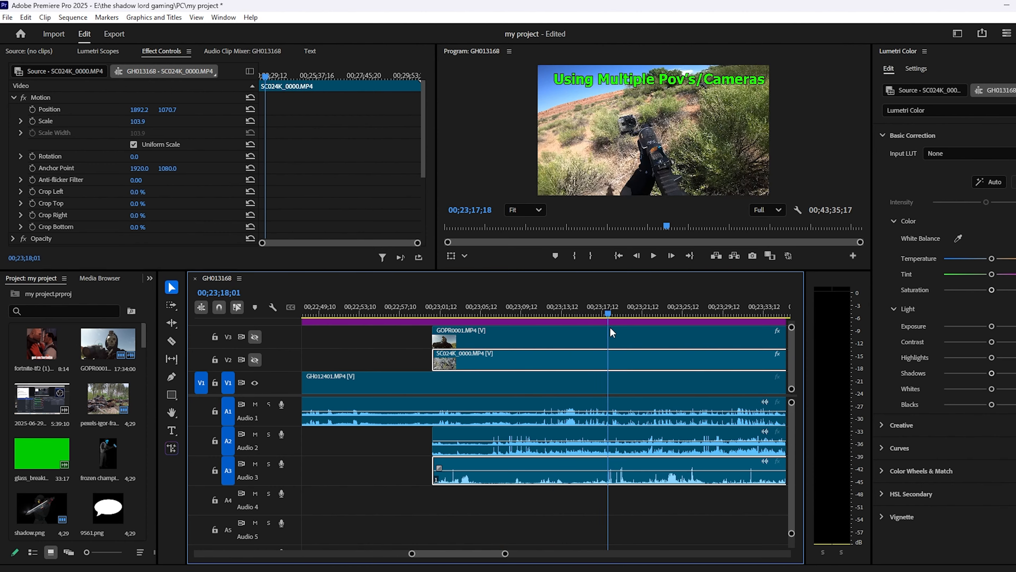
mouse_move(610, 328)
mouse_down()
mouse_move(623, 327)
mouse_move(596, 328)
mouse_up()
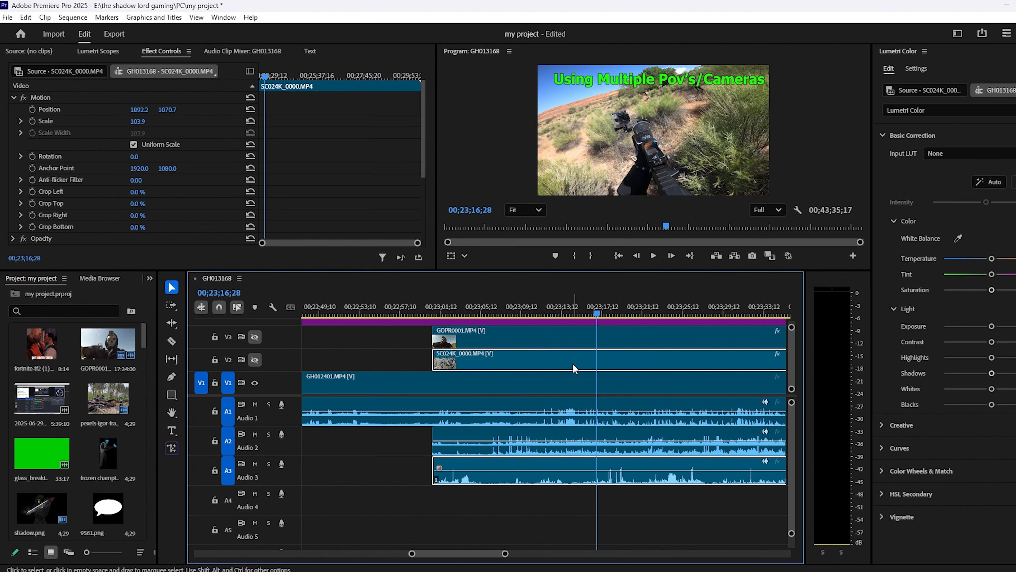
drag(572, 363, 556, 365)
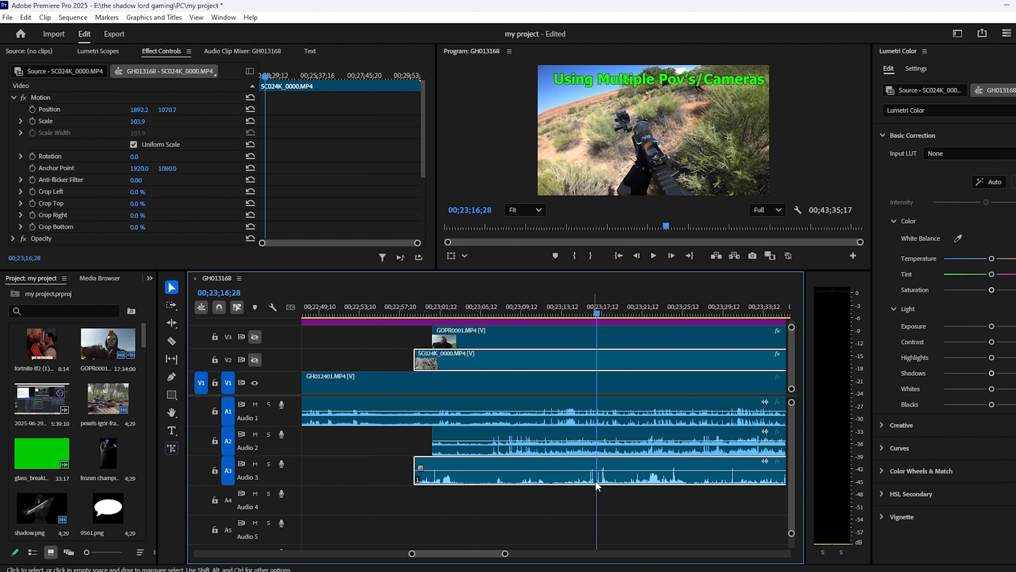
- Play the sequence briefly from 00;23;15;20 to check the audio sync between the cameras
drag(595, 305, 585, 305)
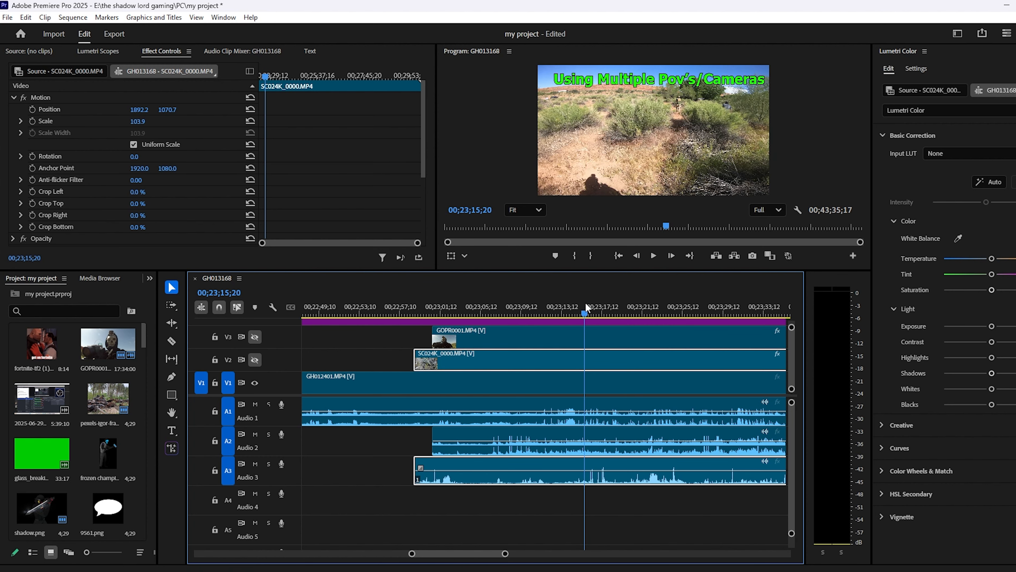
click(656, 259)
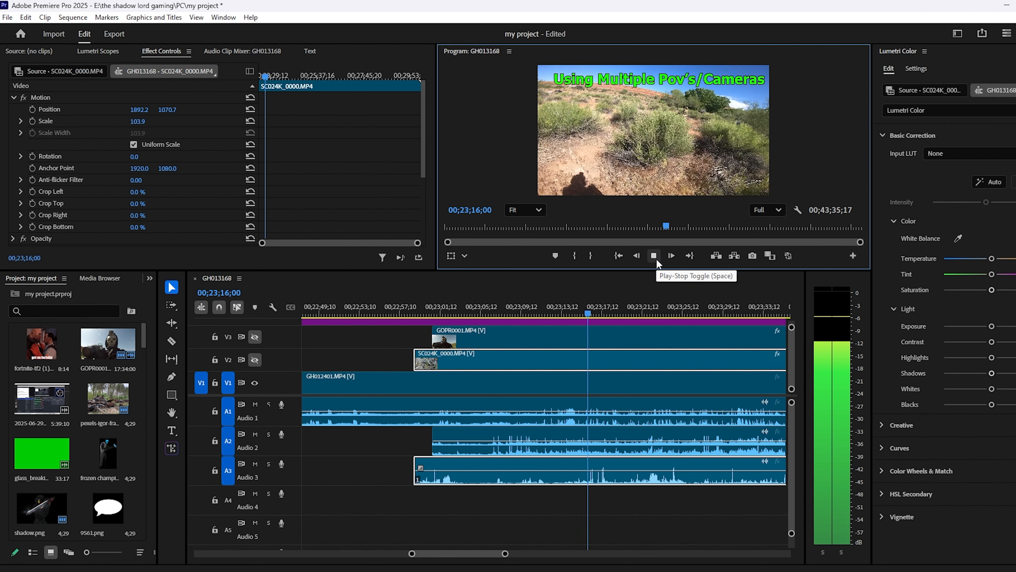
click(657, 259)
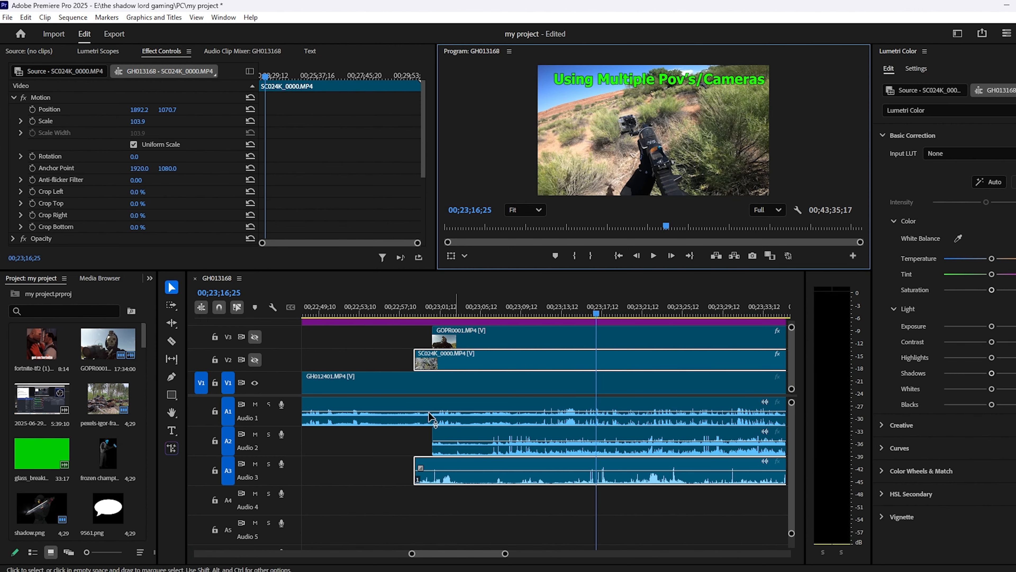
- Compare the GOPR0001.MP4 and SC024K_0000.MP4 clips while toggling the Audio 2 mute, and leave Audio 2 muted
click(258, 434)
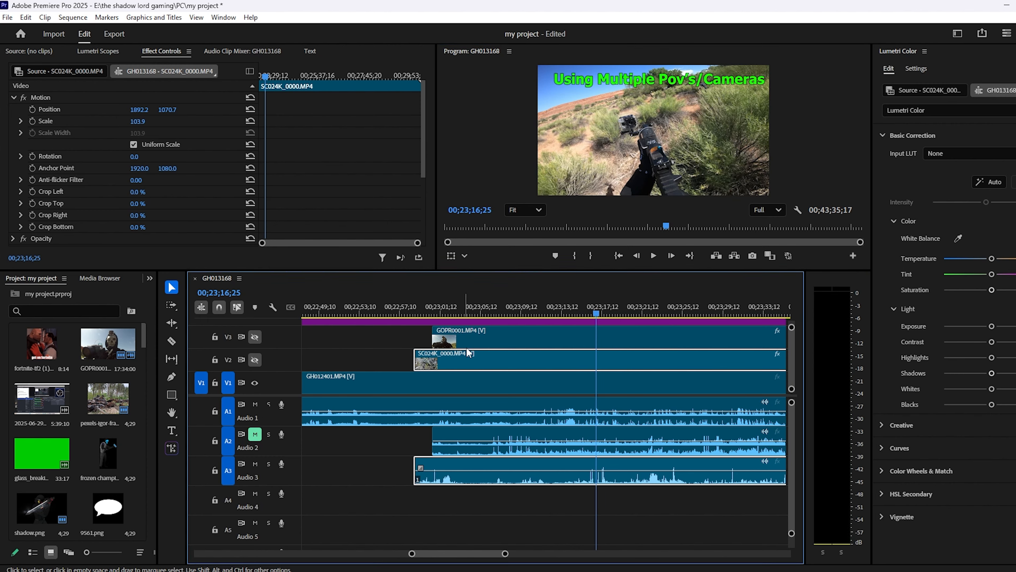
click(448, 339)
click(257, 435)
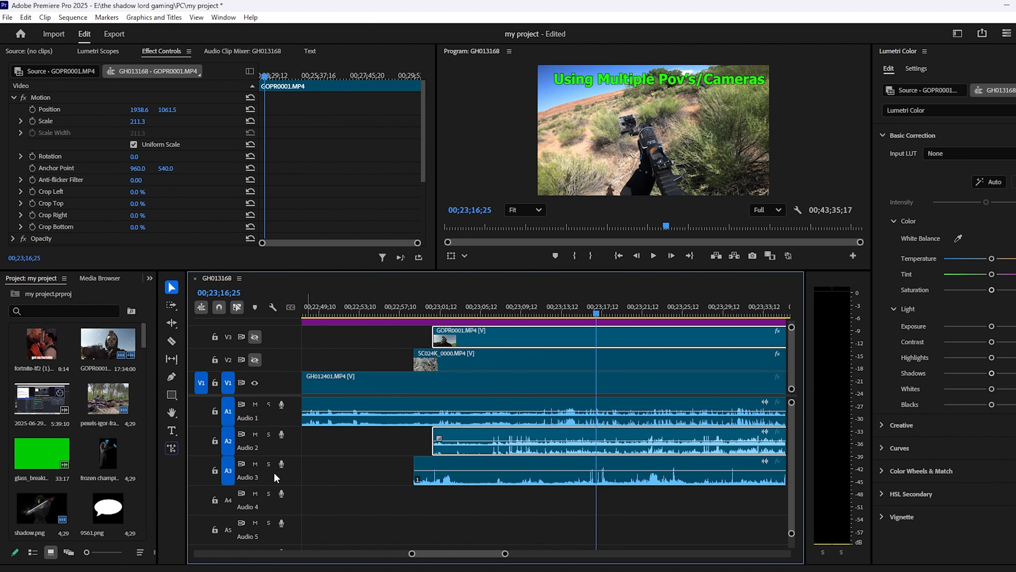
click(470, 470)
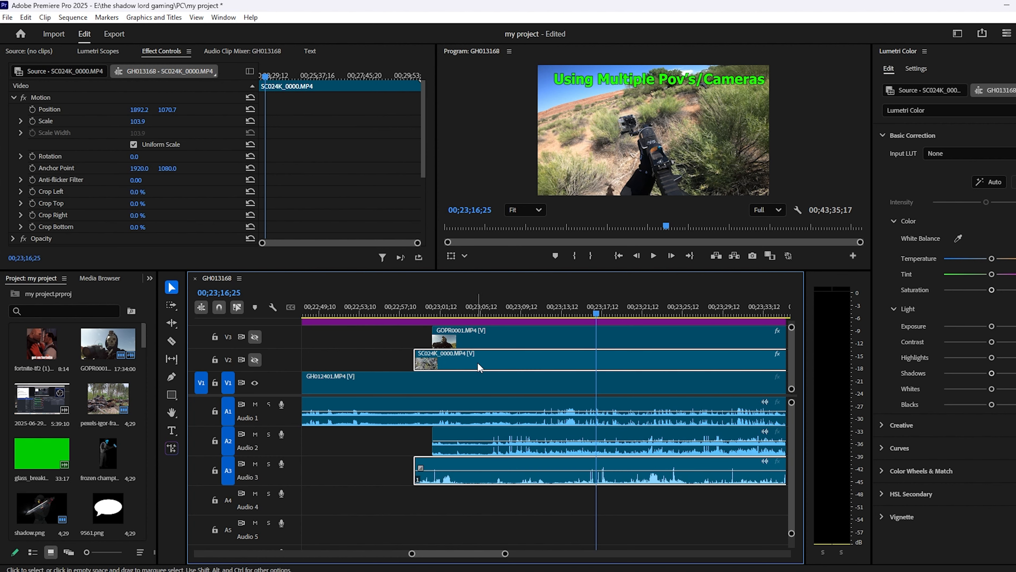
click(480, 336)
click(256, 434)
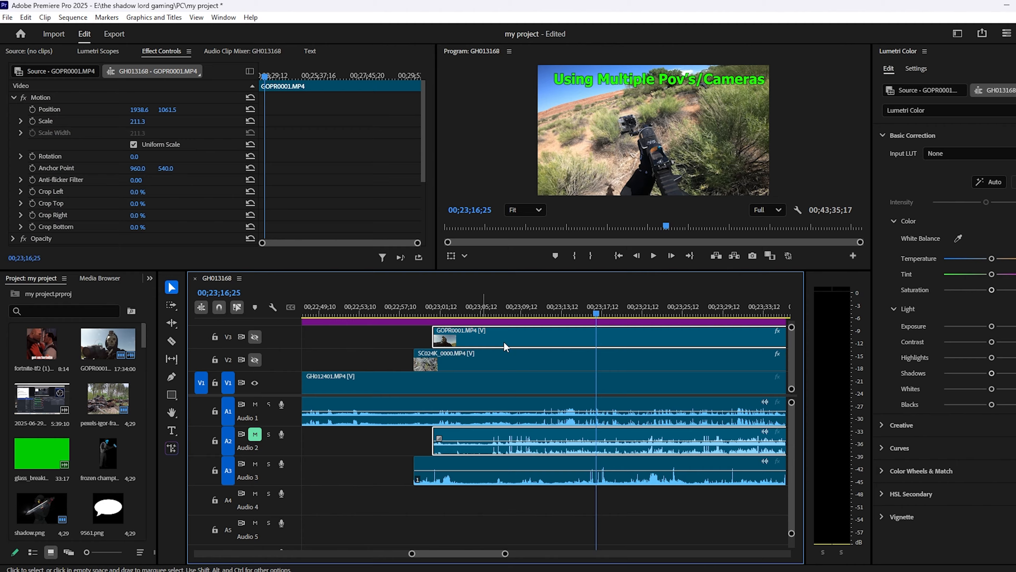
- Play the sequence with Audio 2 muted and stop at 00;23;22;01
click(586, 307)
click(653, 256)
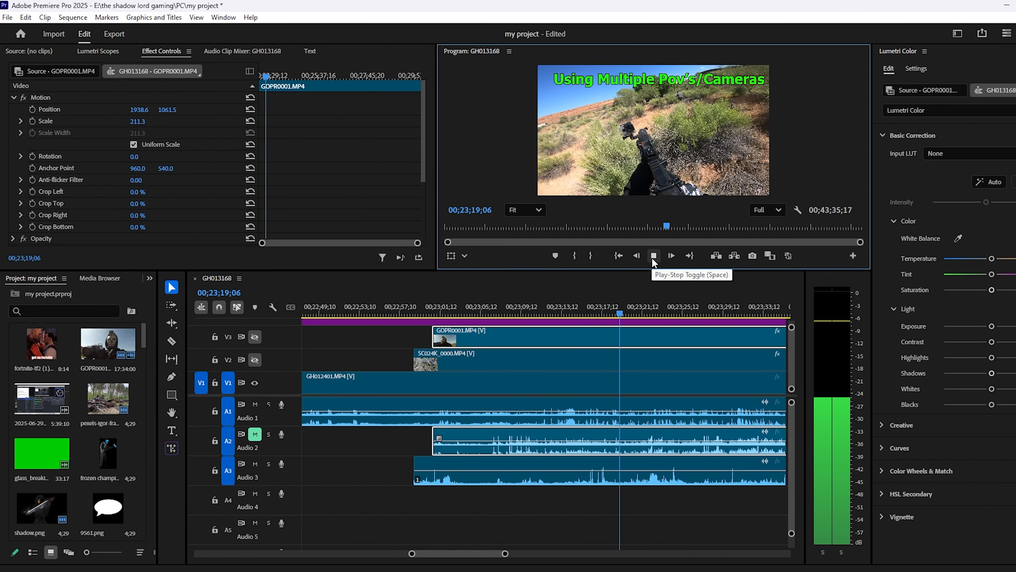
drag(627, 313, 646, 296)
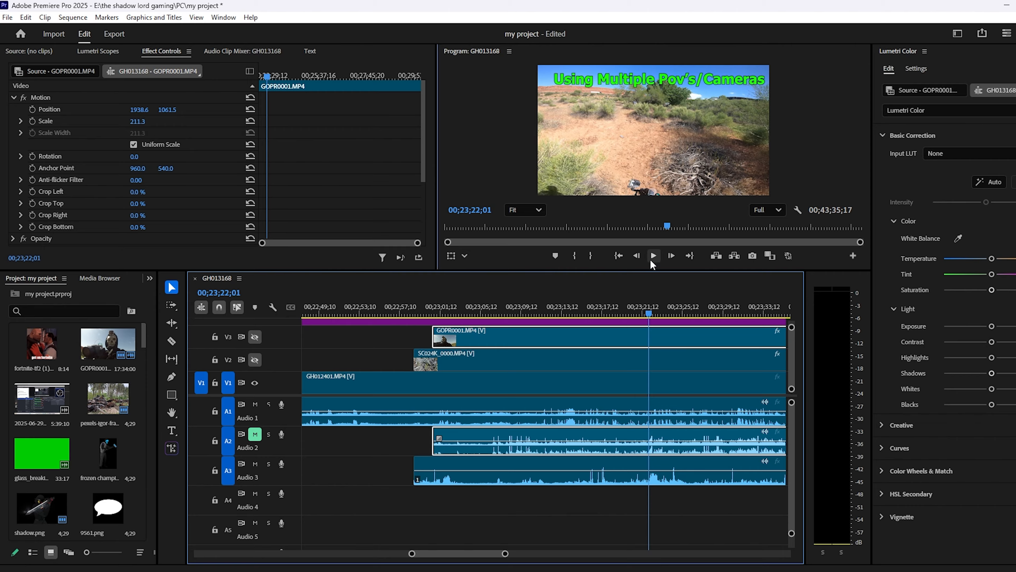
- Play the sequence from 00;23;22;01 and around 00;23;27;10 to check the audio sync between the cameras
click(652, 256)
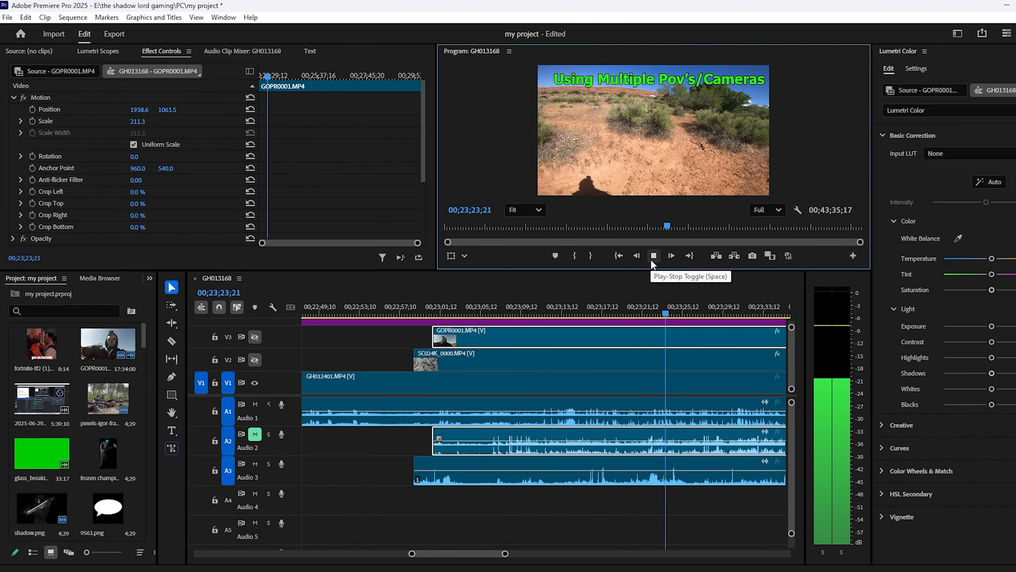
click(706, 307)
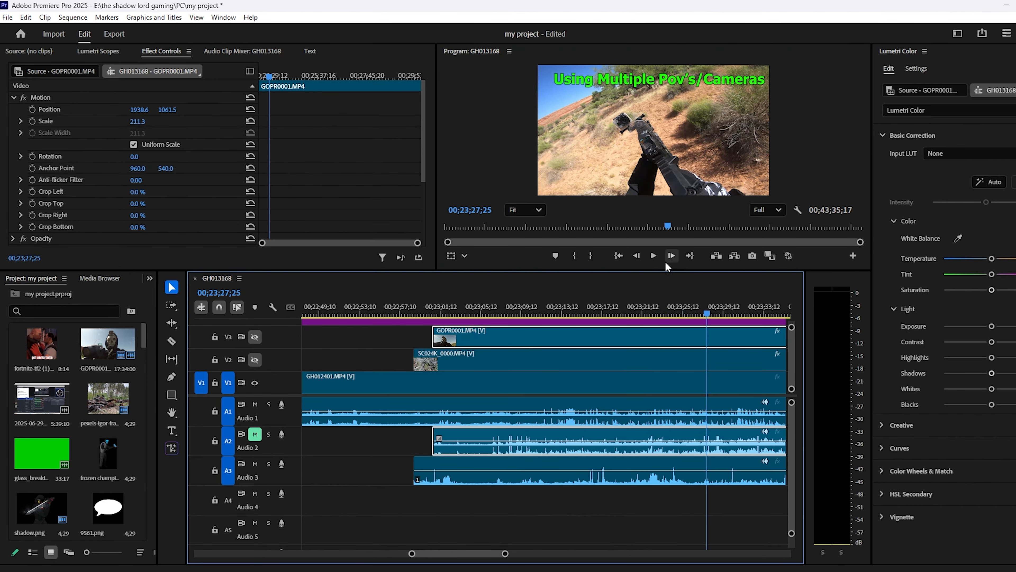
click(656, 257)
click(704, 313)
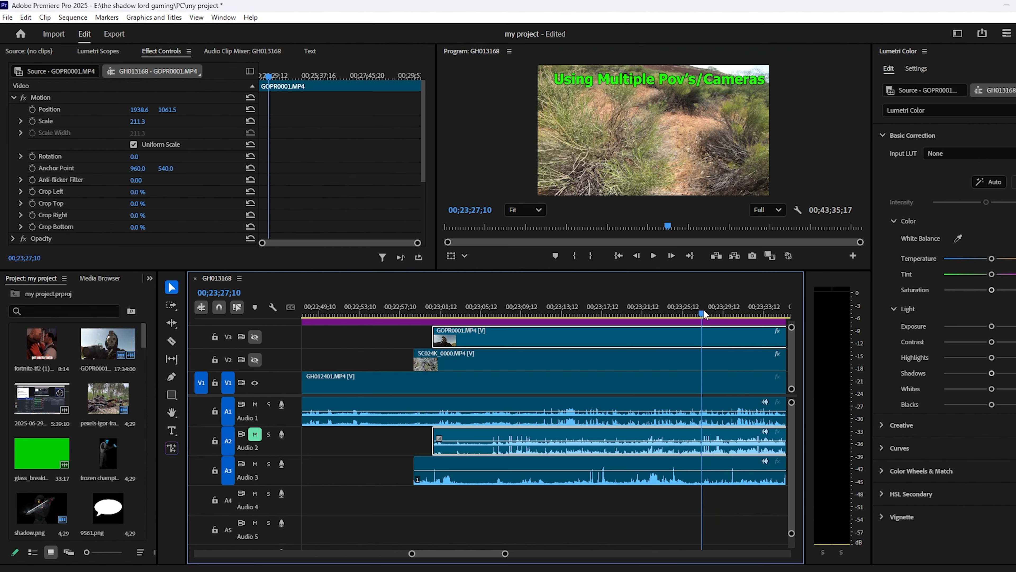
click(653, 256)
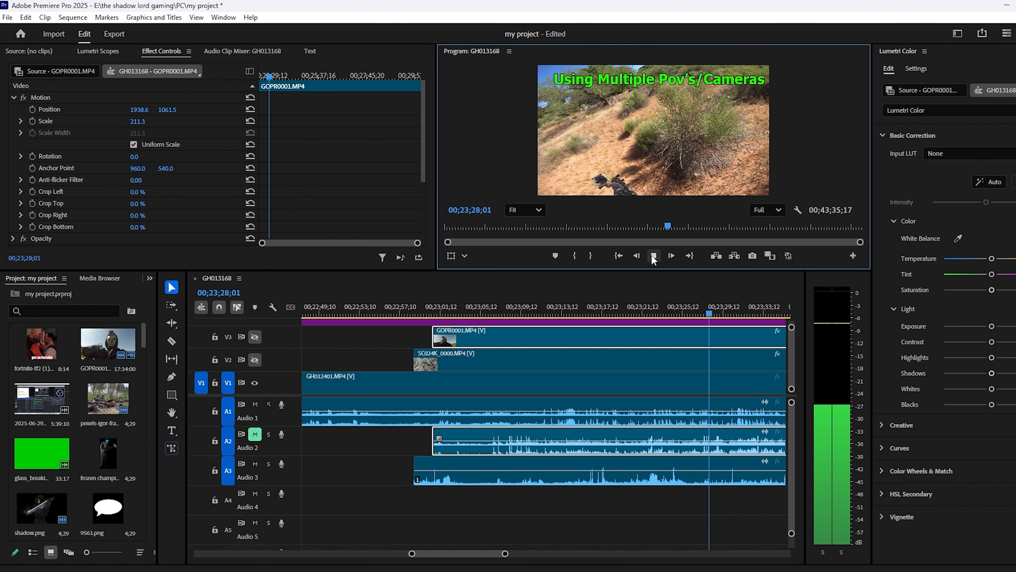
click(706, 313)
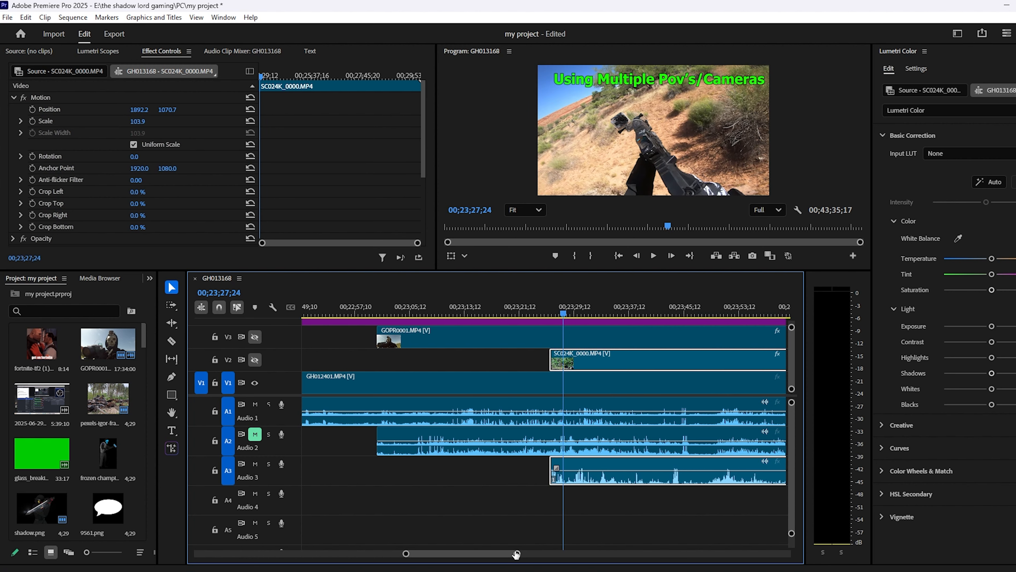
- Move the SC024K_0000.MP4 clip on V2 so its audio peak lines up with the other cameras' audio around 00;23;27;15
drag(516, 553, 482, 553)
drag(509, 359, 561, 359)
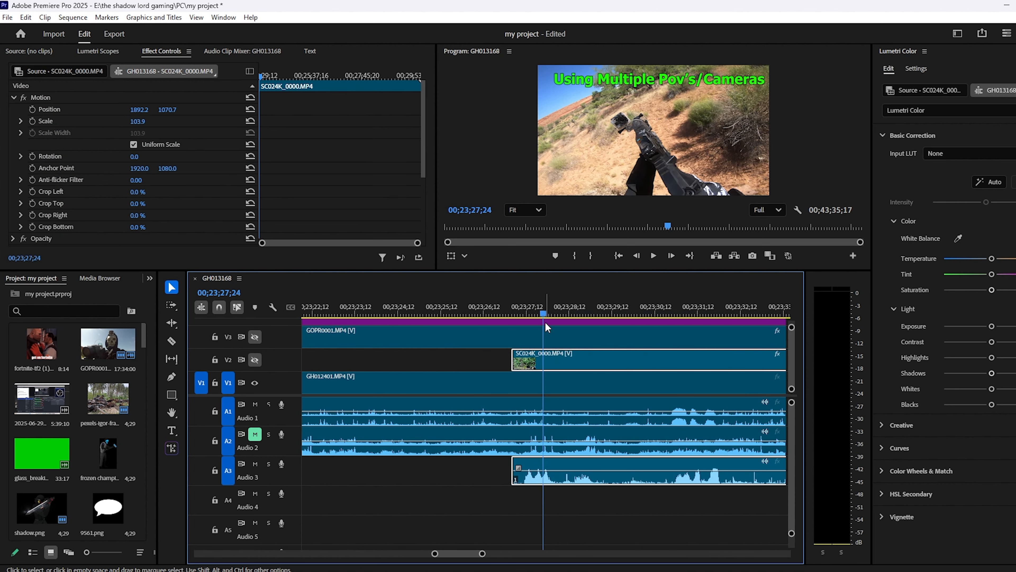
click(532, 312)
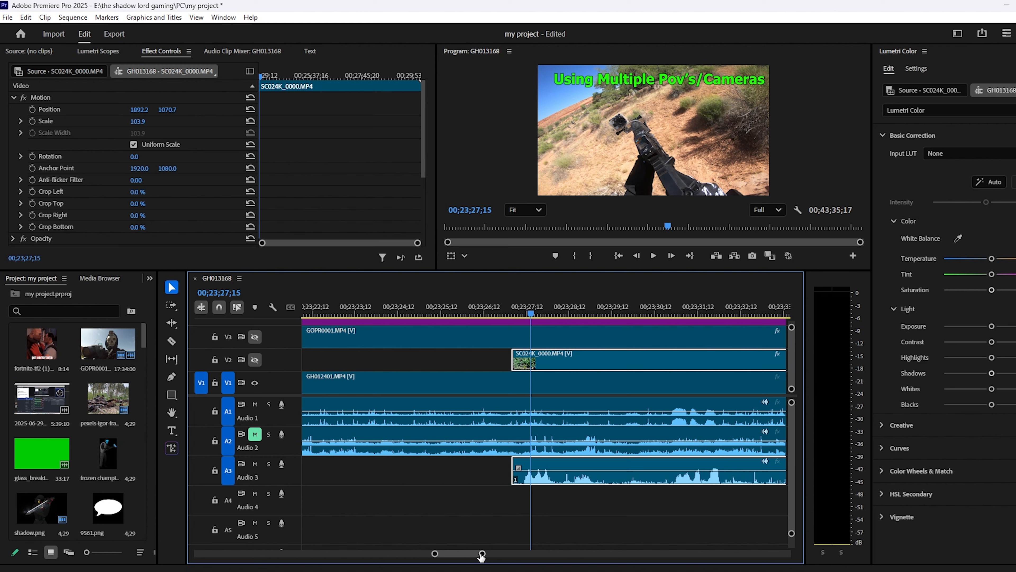
drag(482, 553, 466, 553)
mouse_move(562, 362)
mouse_down()
mouse_move(580, 368)
mouse_move(568, 360)
mouse_up()
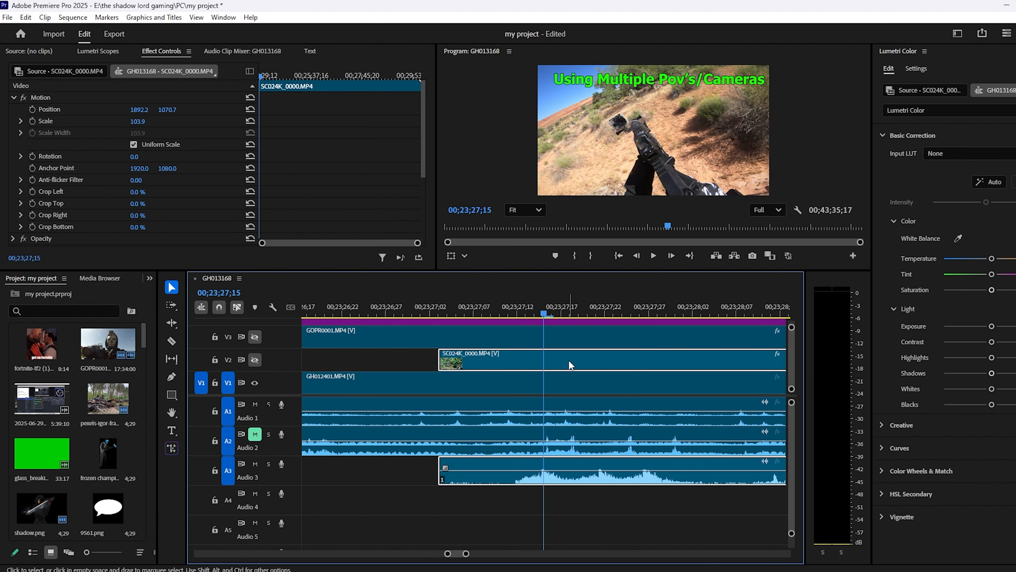
- Show video track V2 and set the SC024K_0000.MP4 clip to scale 293.9 at position 834.8, 978.0
click(254, 359)
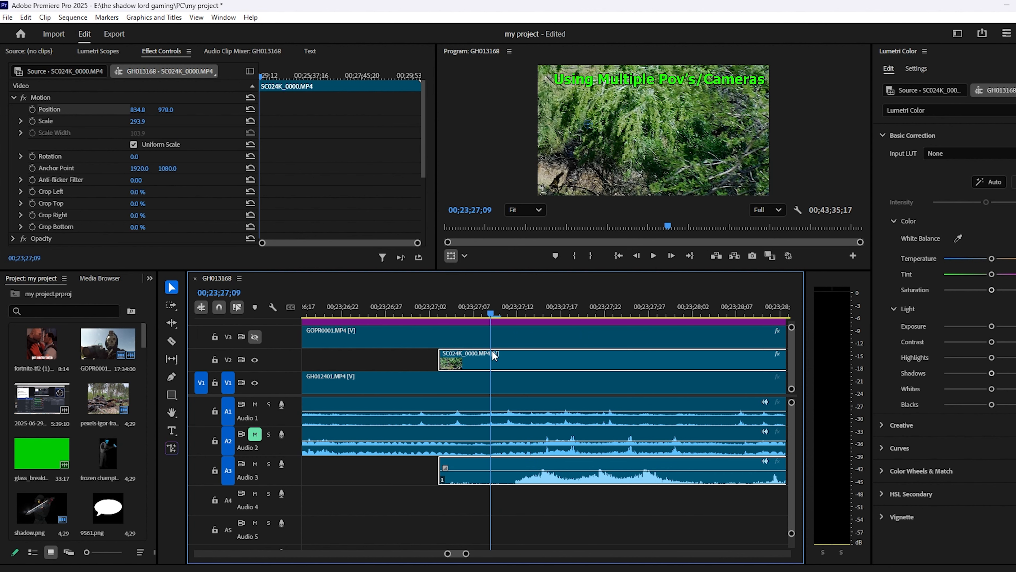
scroll(129, 404, down, 3)
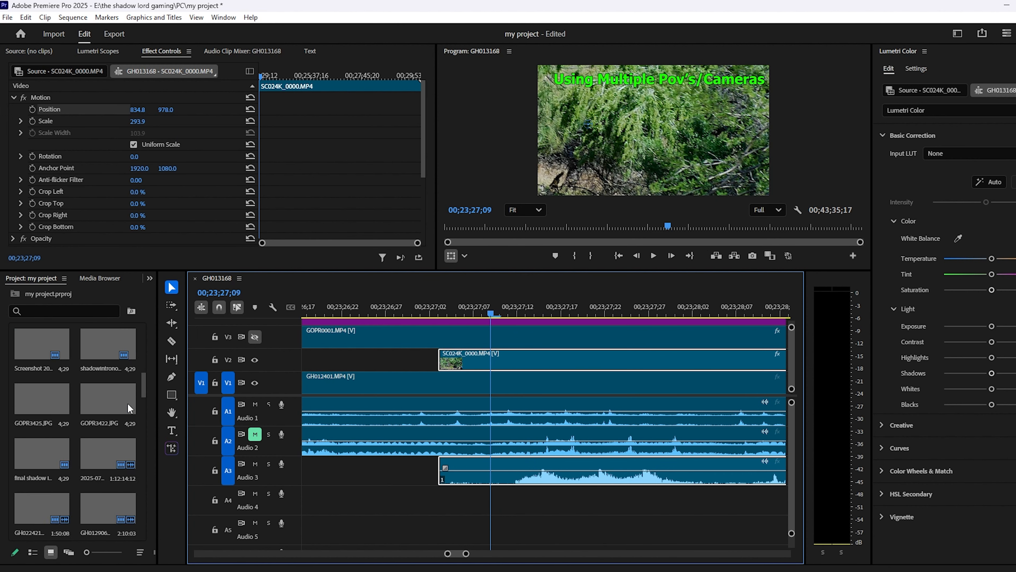
scroll(130, 407, up, 5)
- Draw a small circle at the centre of the frame with the Ellipse tool and fill it with solid red
click(172, 394)
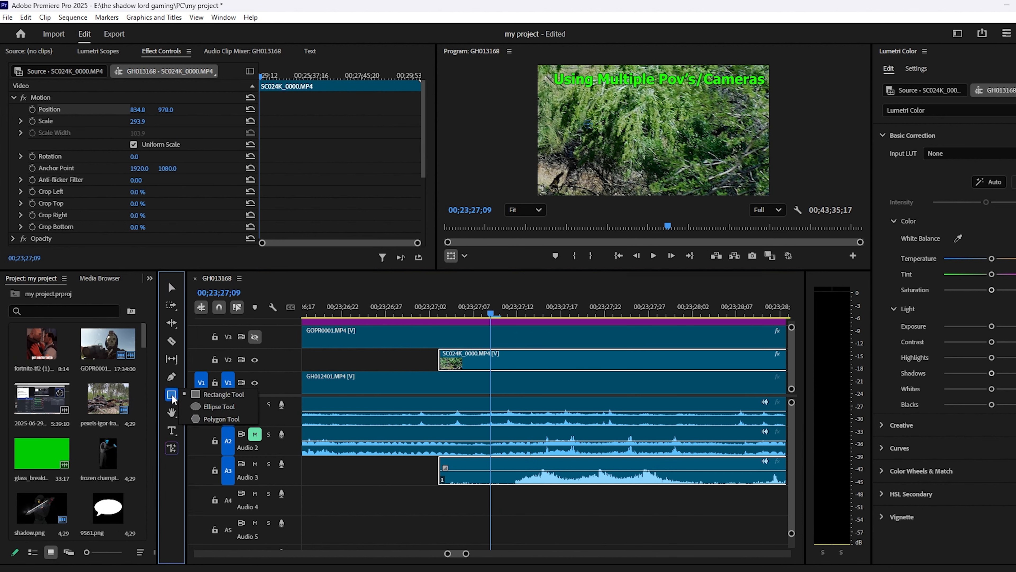
click(208, 407)
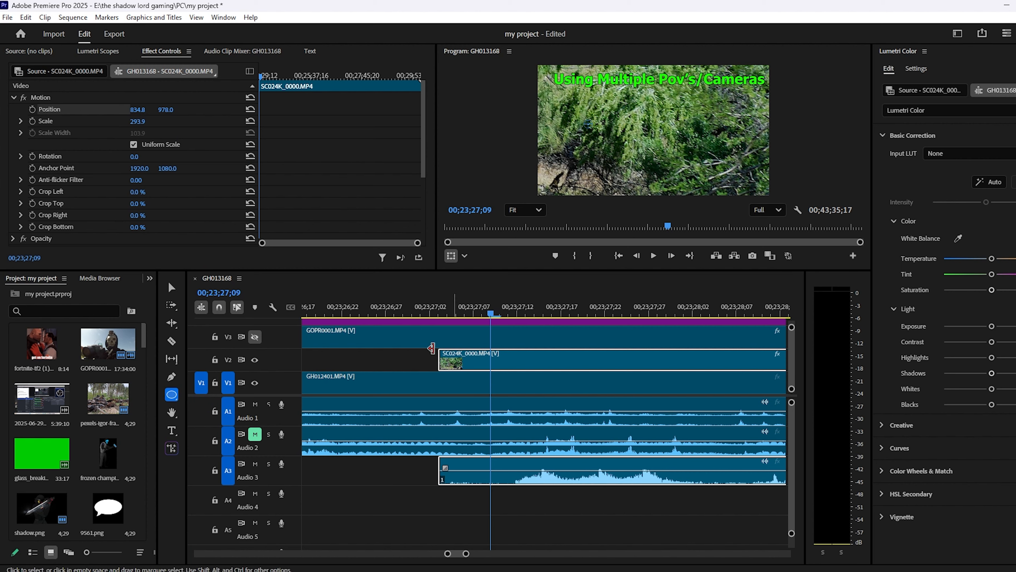
click(429, 362)
drag(643, 127, 650, 134)
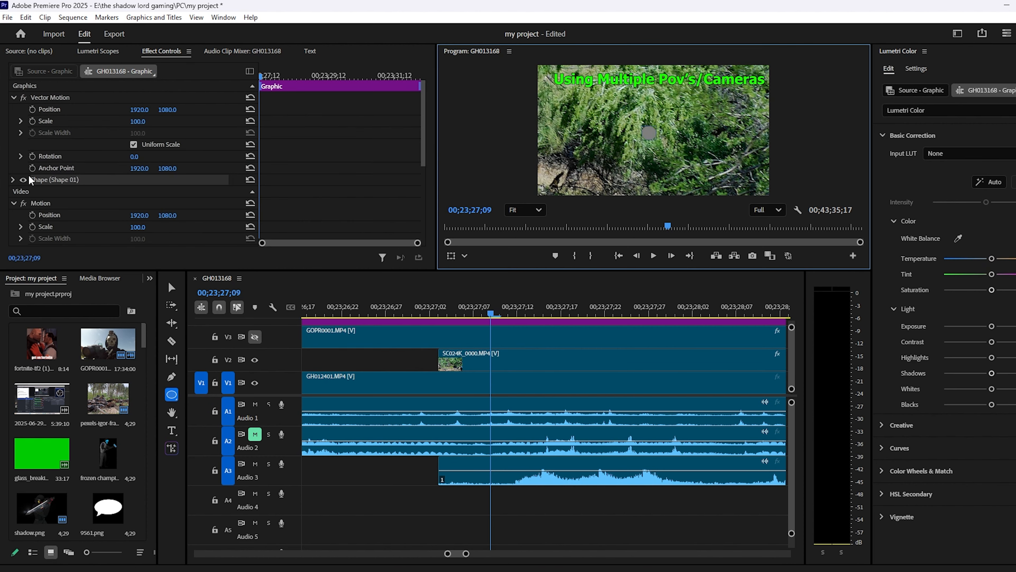
click(13, 180)
scroll(294, 168, down, 2)
click(56, 204)
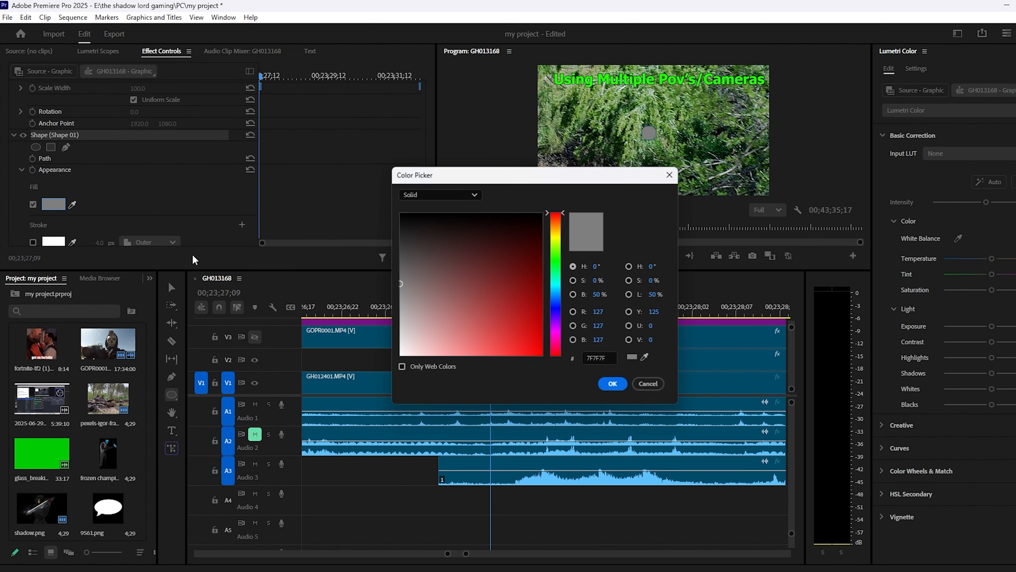
click(613, 383)
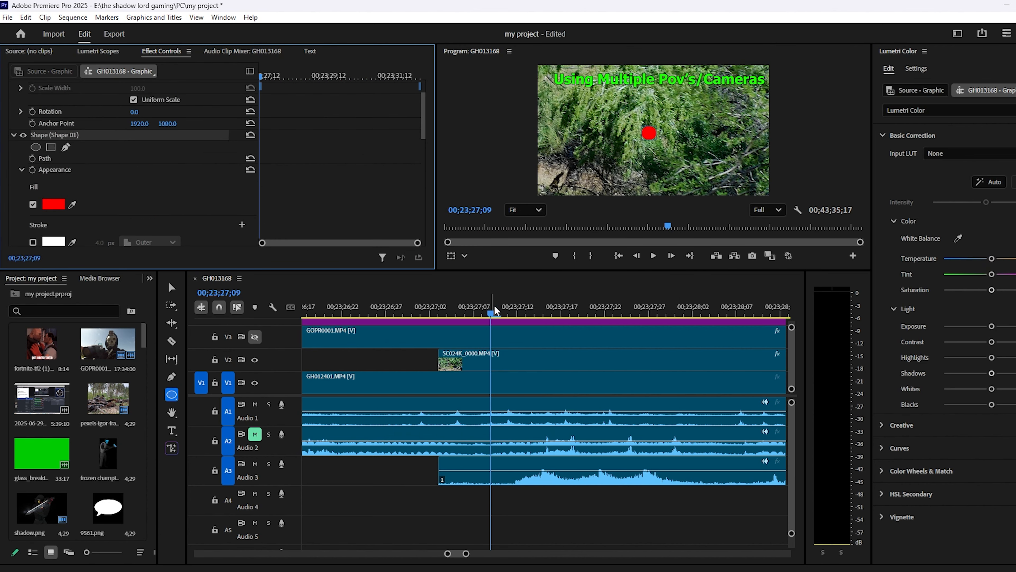
- Reposition the SC024K_0000.MP4 clip to 1855.1, 1256.1 relative to the red circle and scrub to 00;23;27;29 to check the framing
drag(494, 313, 555, 322)
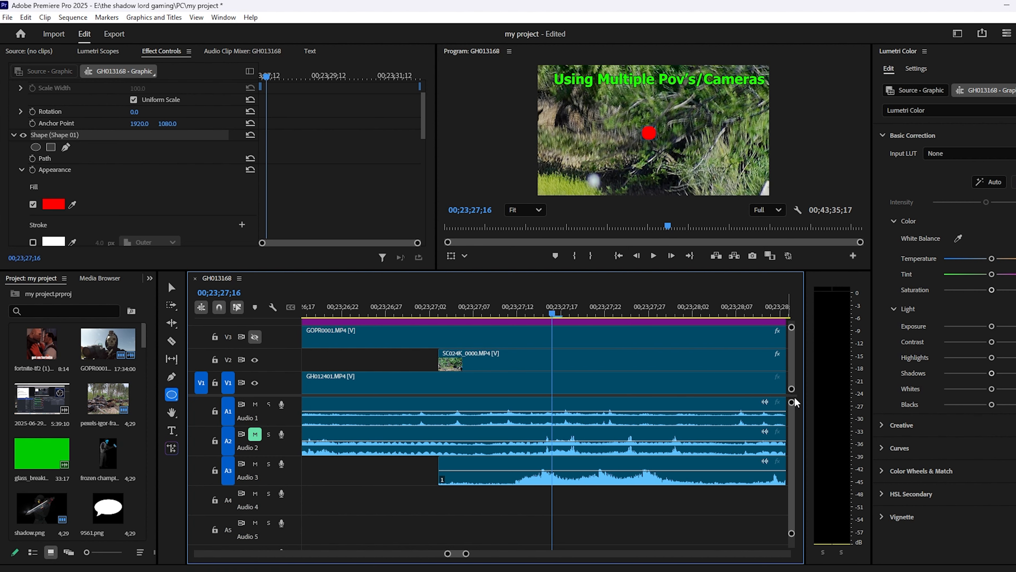
drag(794, 401, 795, 444)
key(v)
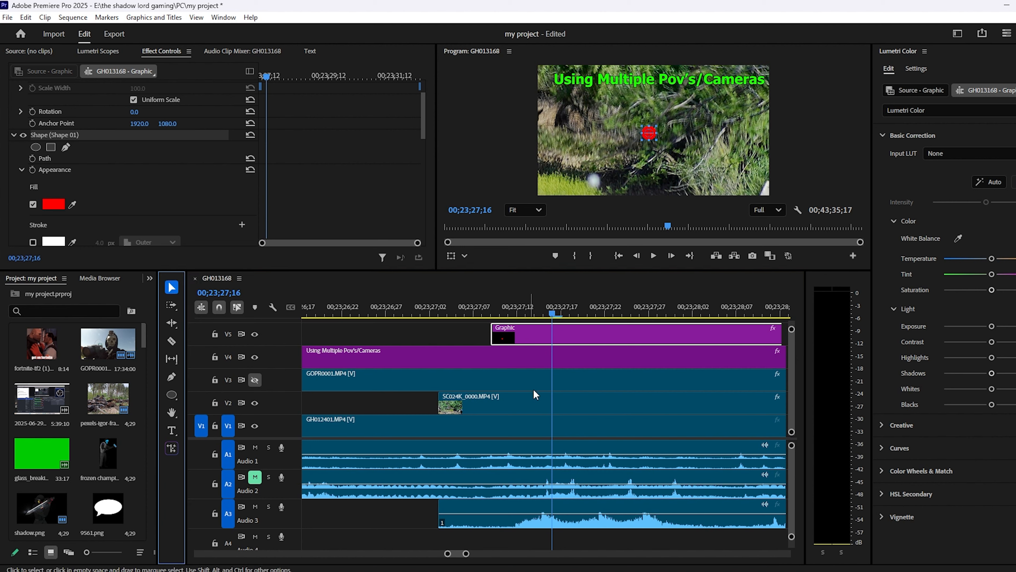
click(537, 394)
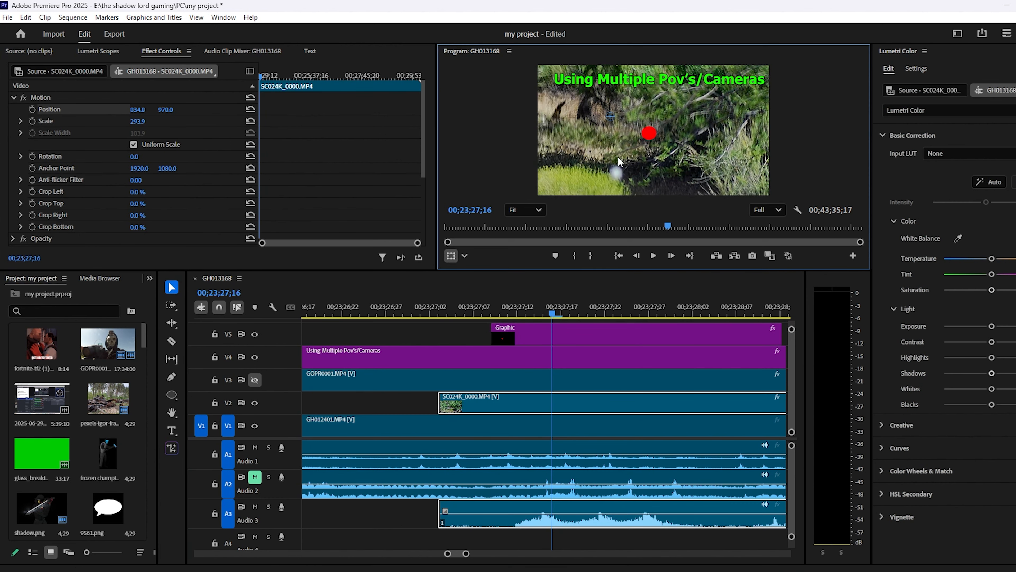
drag(618, 160, 676, 178)
click(571, 314)
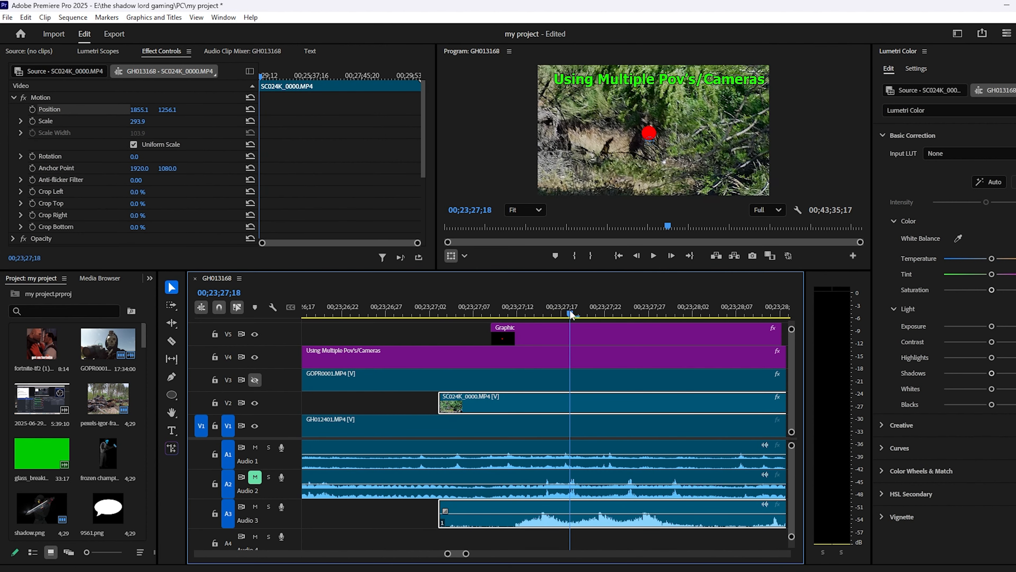
mouse_move(570, 311)
mouse_down()
mouse_move(589, 313)
mouse_move(576, 316)
mouse_up()
drag(567, 321, 666, 319)
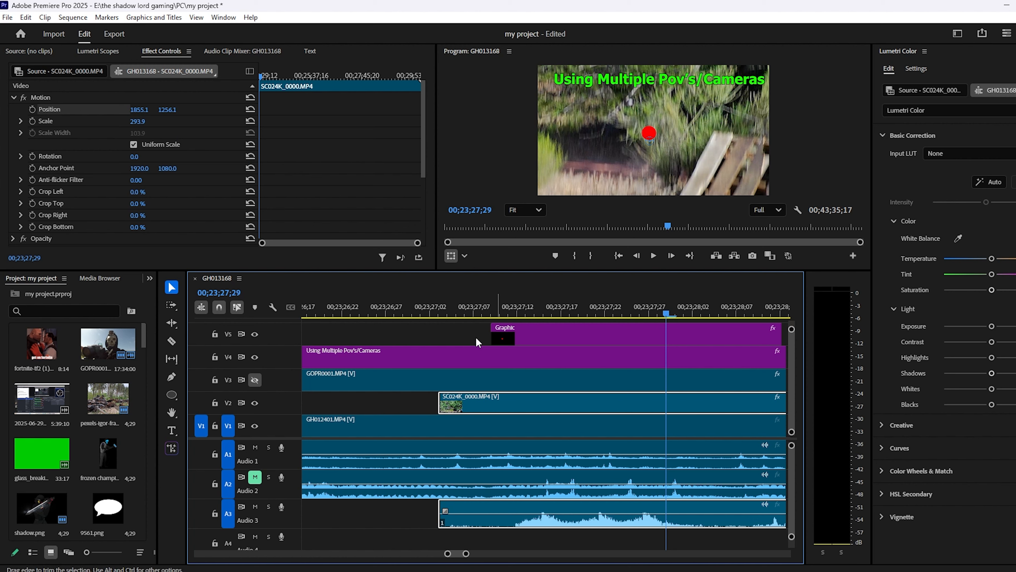
- Delete the red circle graphic from video track V5
scroll(110, 427, down, 5)
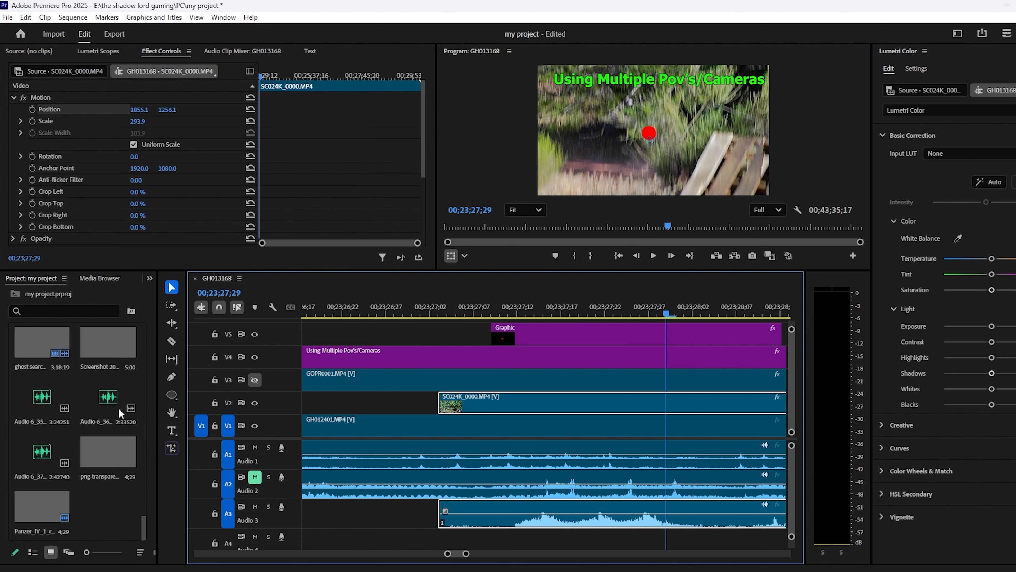
scroll(120, 400, up, 5)
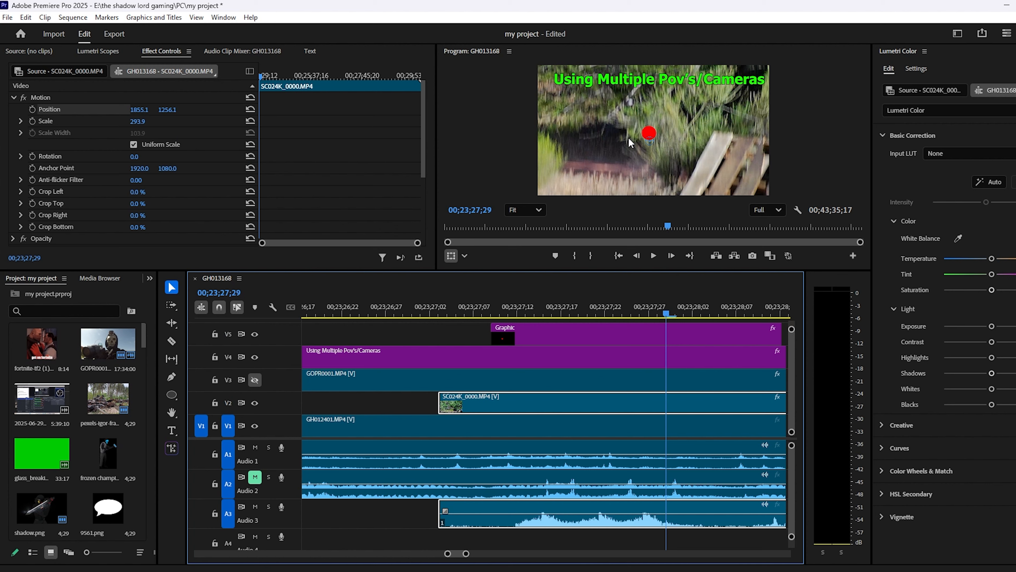
click(563, 329)
key(Delete)
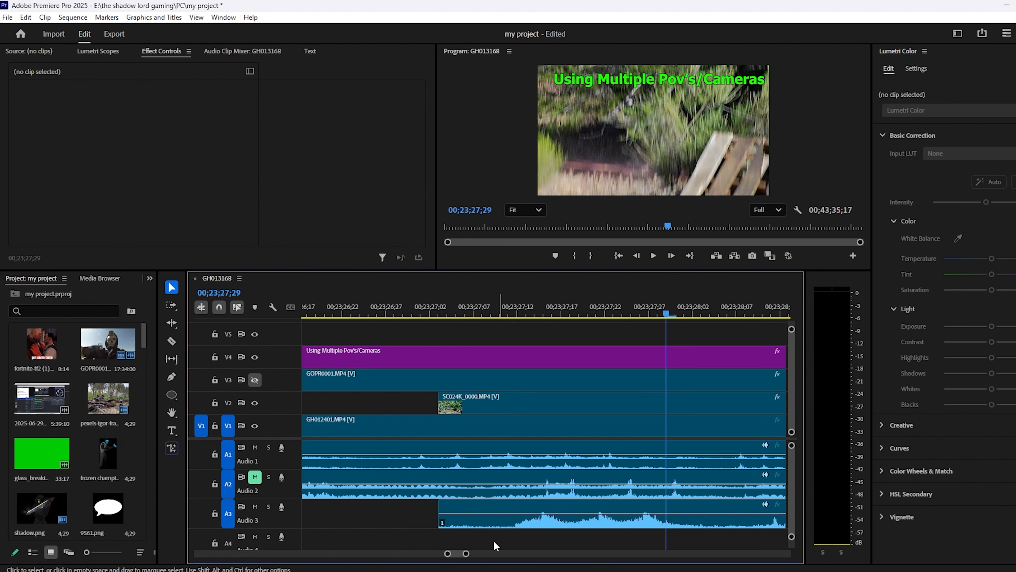
- Compare the camera views up to 00;23;34;03 by toggling video track V3, and leave V3 visible
drag(467, 554, 558, 554)
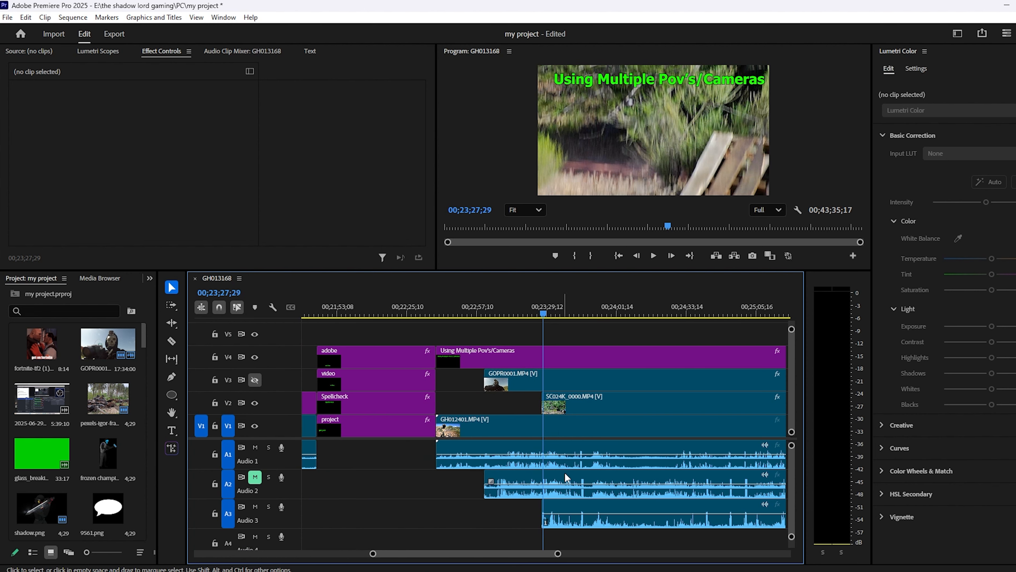
click(483, 316)
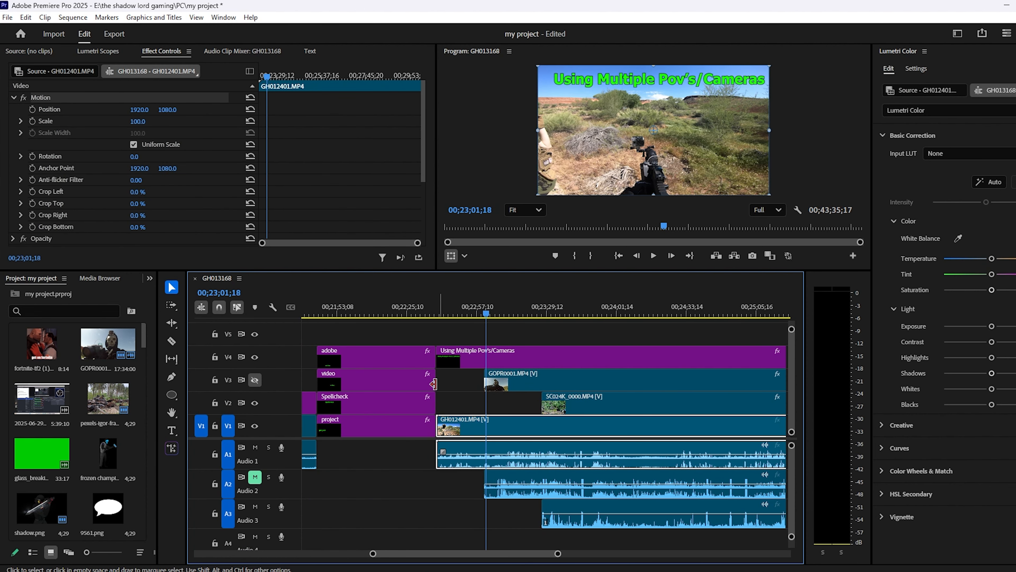
drag(487, 314, 474, 315)
drag(556, 313, 559, 312)
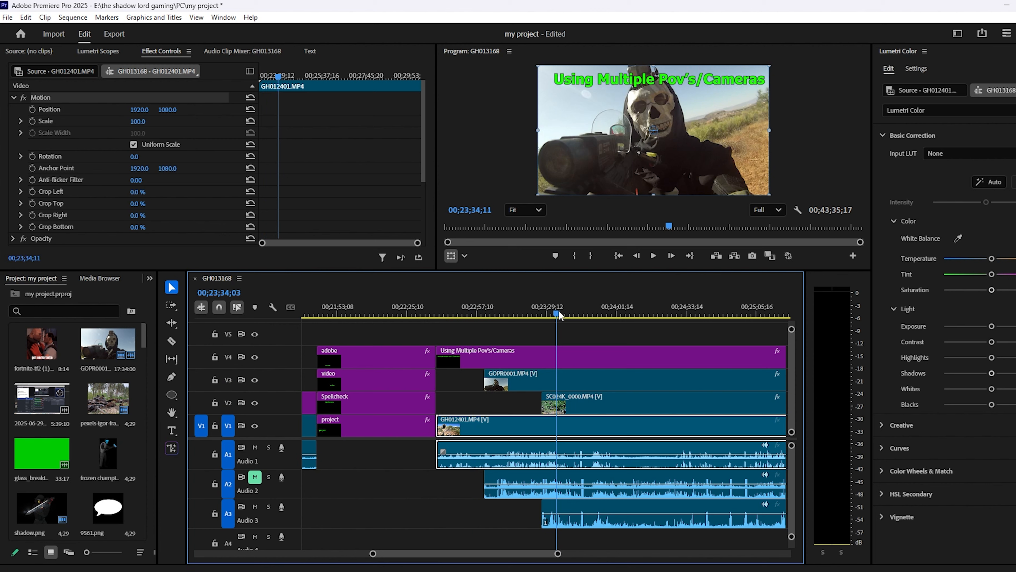
click(254, 379)
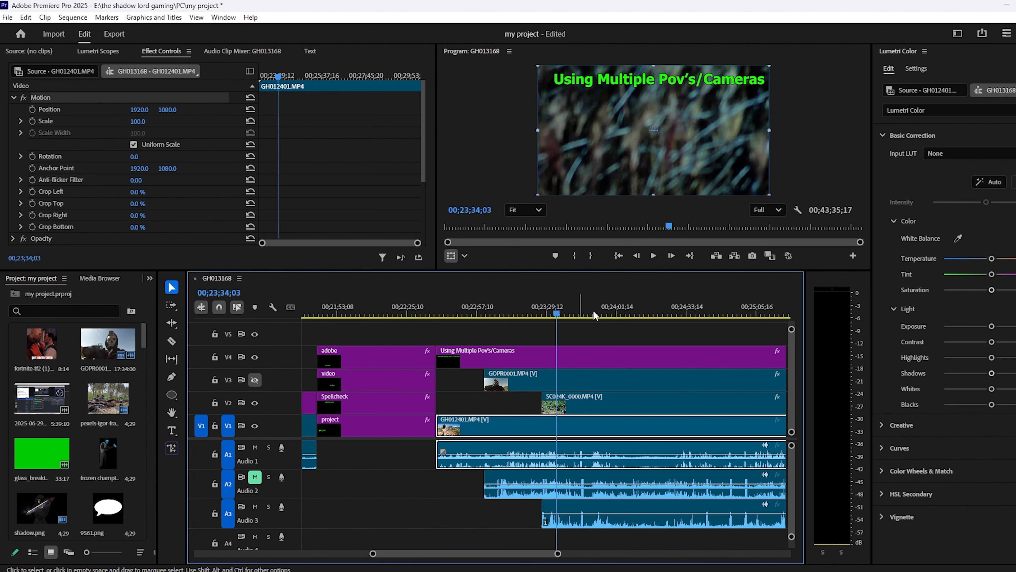
click(254, 380)
- Go to the green screen AC130 plane clip on the timeline and switch to the Effects workspace
drag(560, 555, 676, 550)
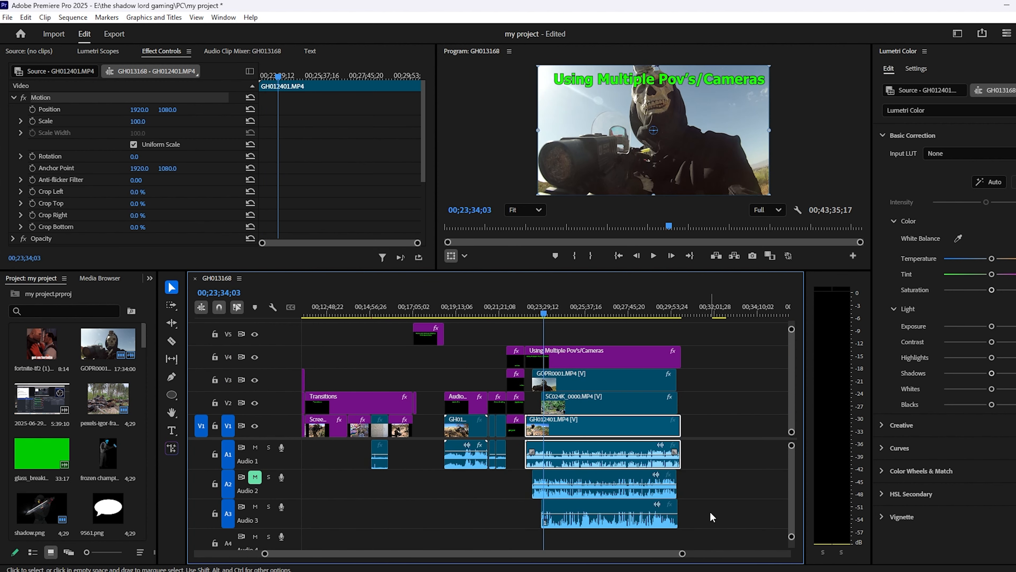
drag(762, 553, 653, 553)
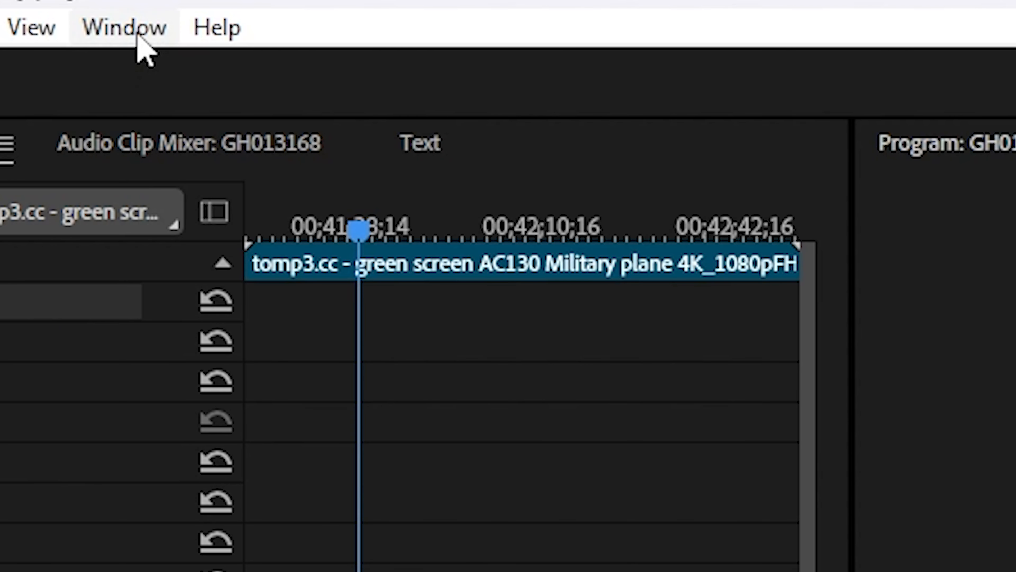
click(225, 18)
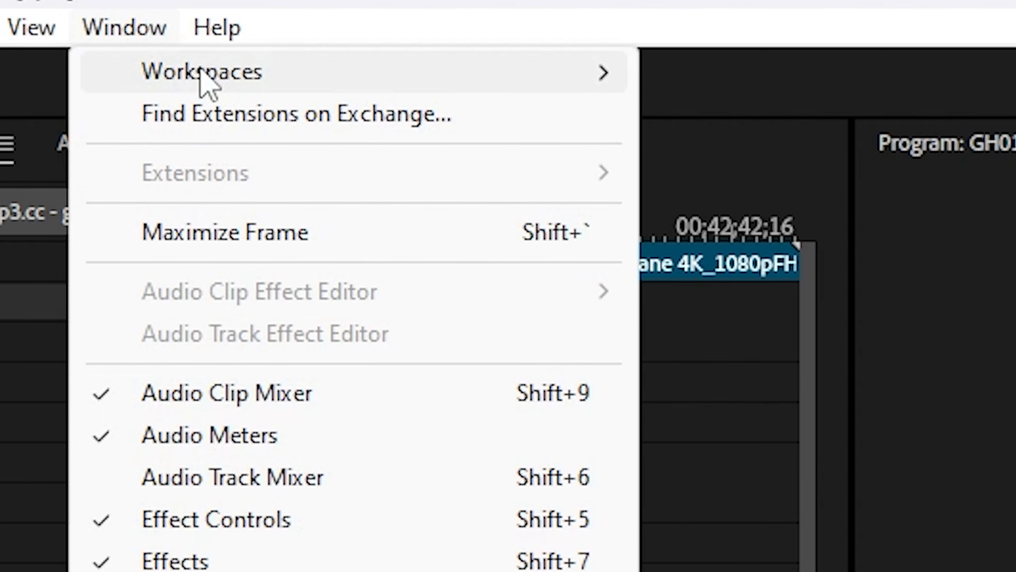
mouse_move(247, 33)
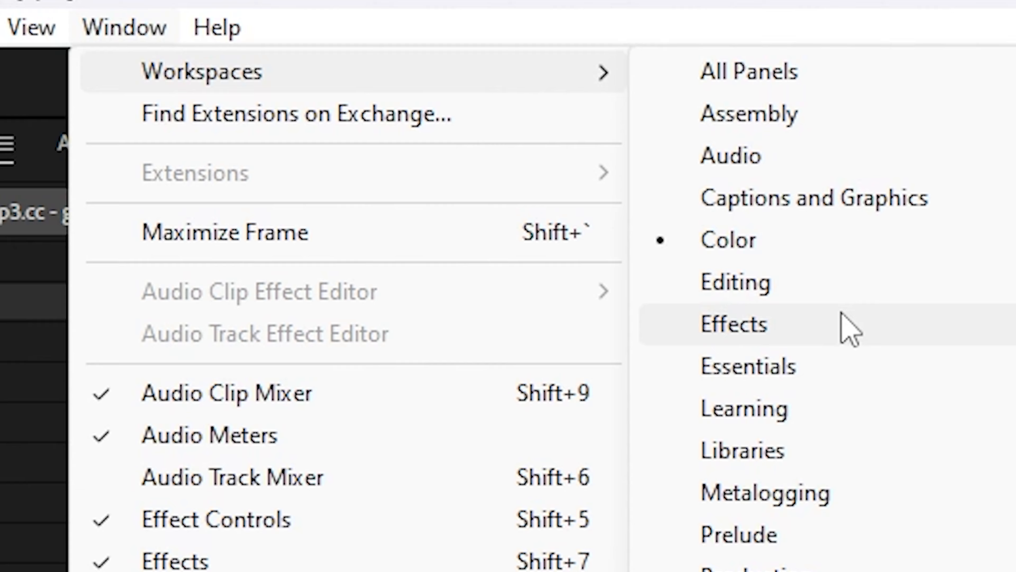
click(856, 330)
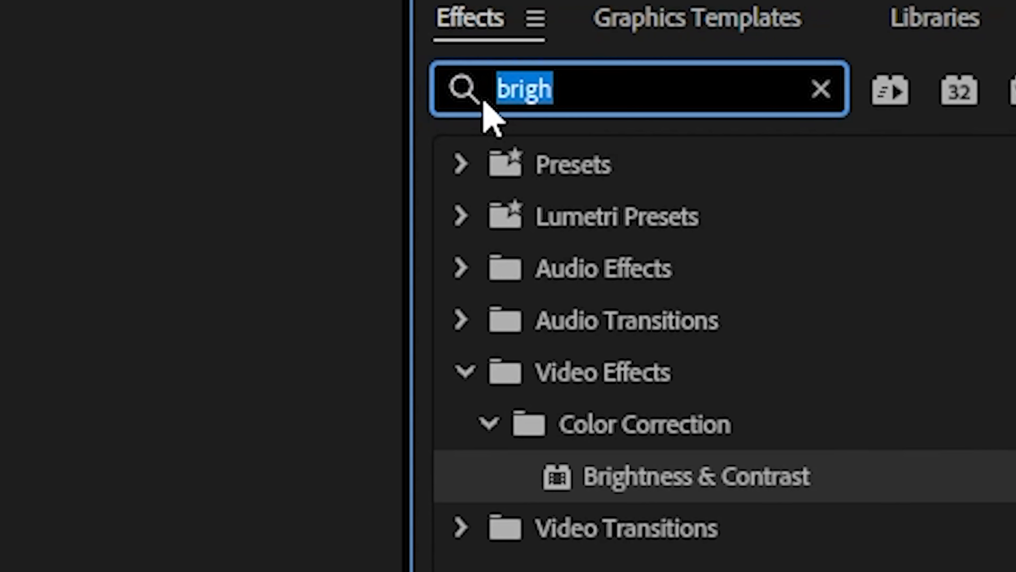
- Search the effects for "ultra", apply Ultra Key to the green screen AC130 clip, and bring its Key Color setting into view
text(ultra)
click(656, 478)
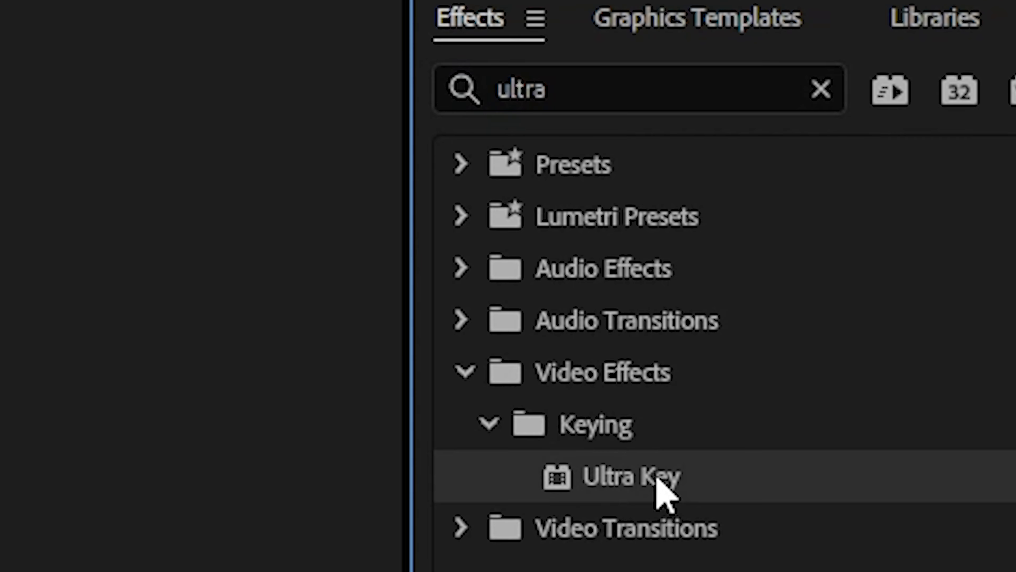
drag(657, 477, 658, 392)
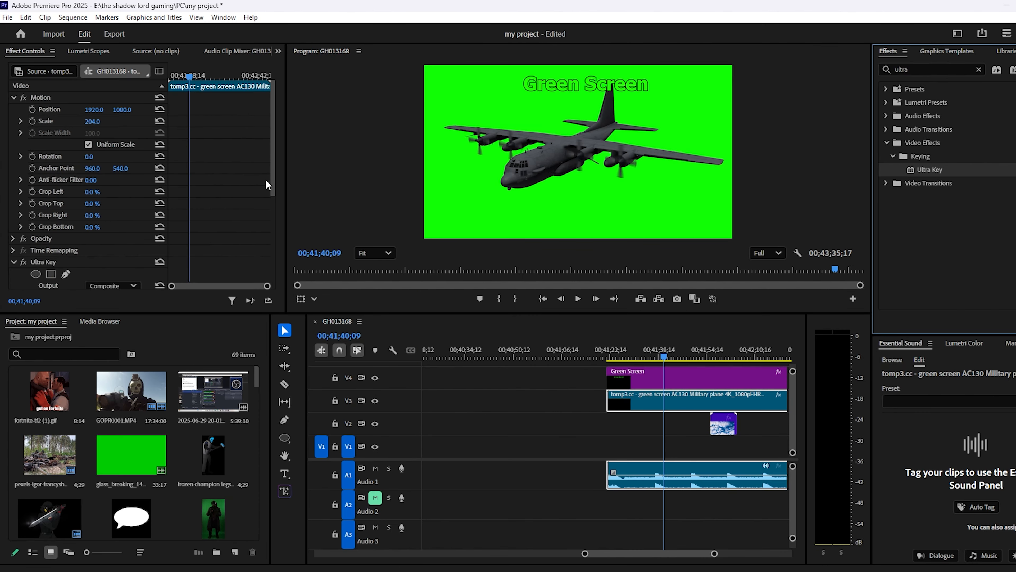
scroll(269, 184, down, 5)
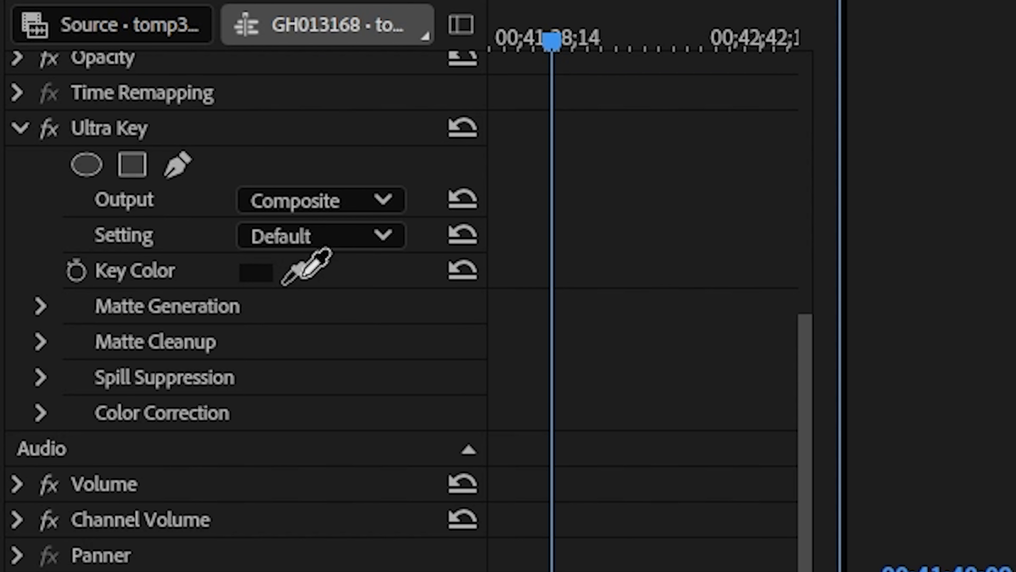
- Sample the green backdrop as the Ultra Key color of the AC130 clip, and slide the sky clip on V2 beneath the plane clip
click(457, 175)
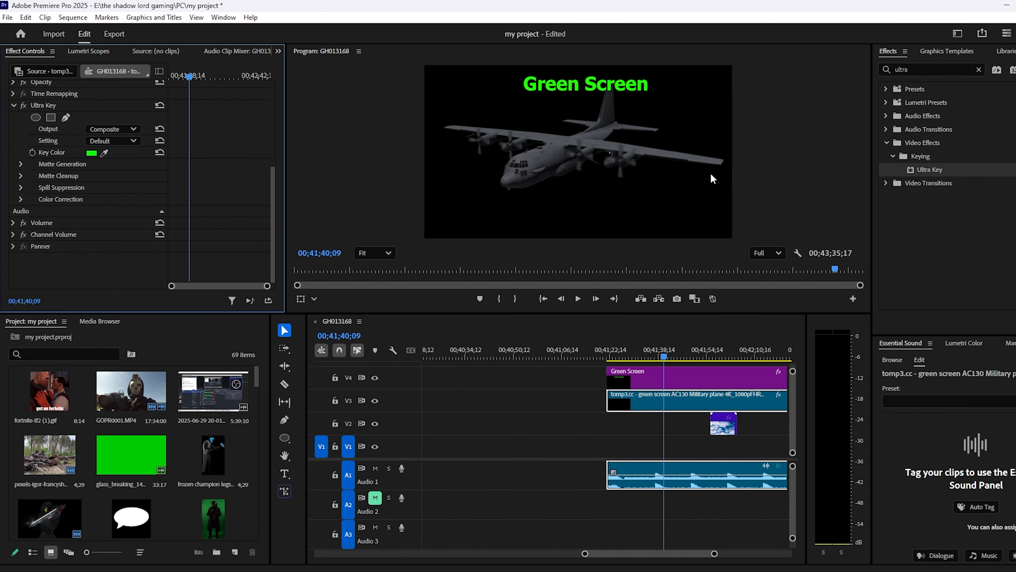
click(673, 354)
drag(720, 423, 672, 423)
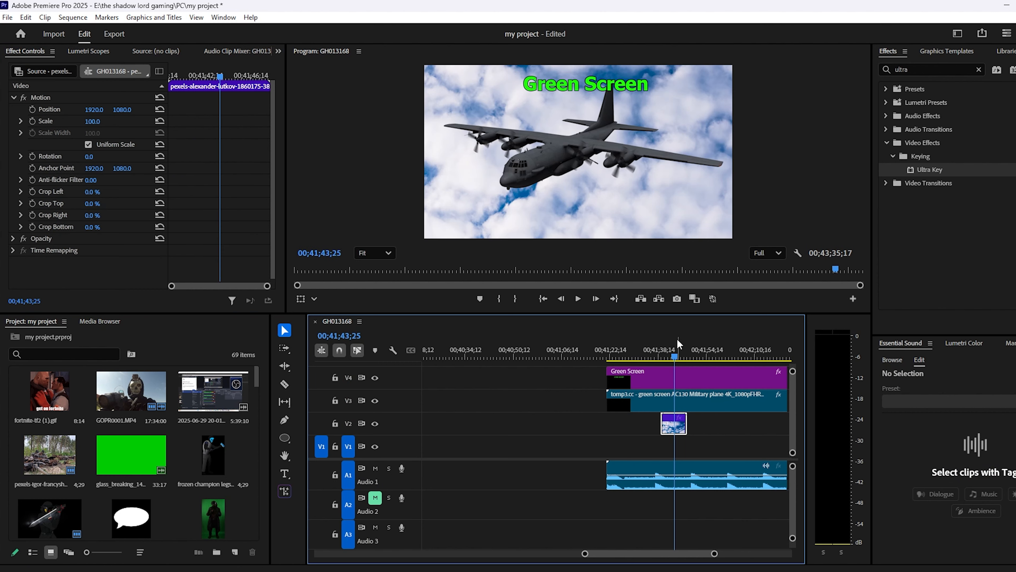
key(space)
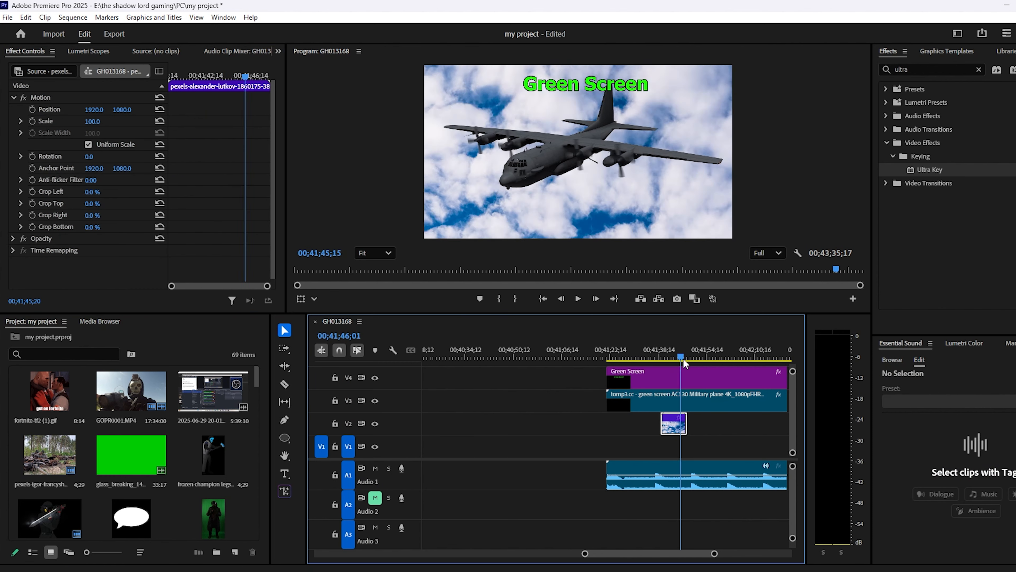
drag(684, 358, 693, 361)
- Set the speed of the sky clip on V2 to 30%
mouse_move(715, 553)
mouse_down()
mouse_move(729, 560)
mouse_move(719, 561)
mouse_up()
click(592, 354)
right_click(594, 430)
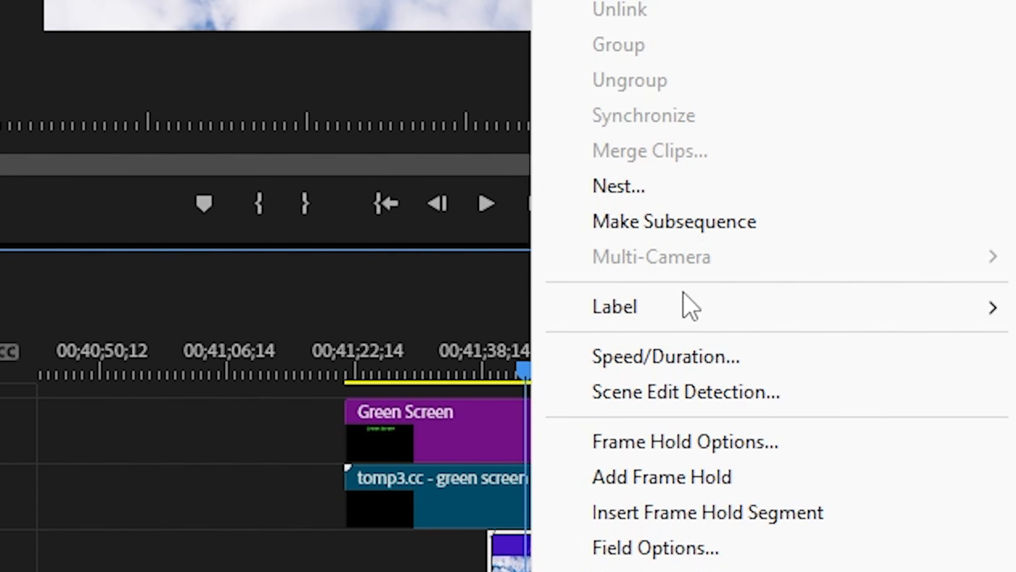
click(641, 348)
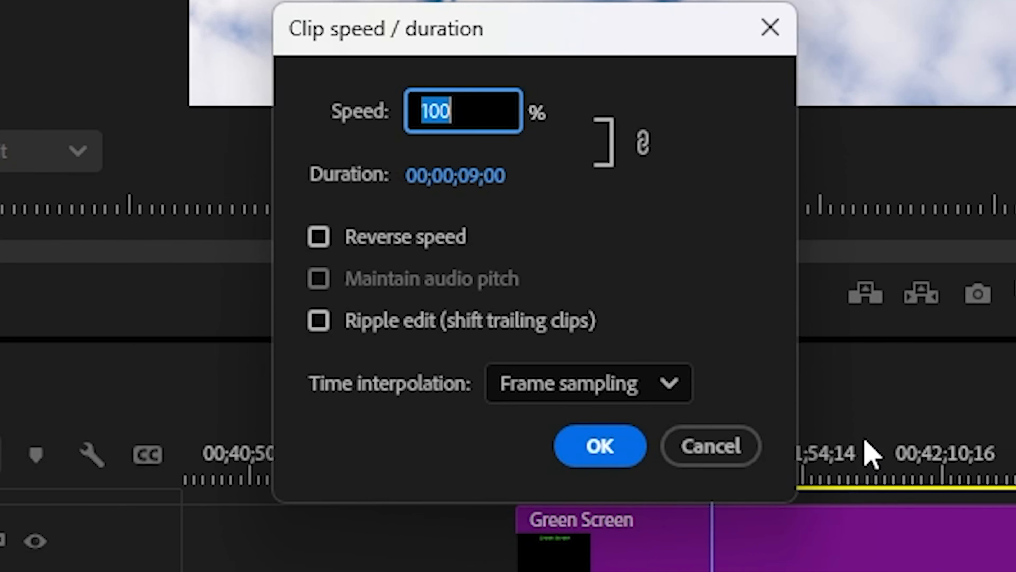
text(4)
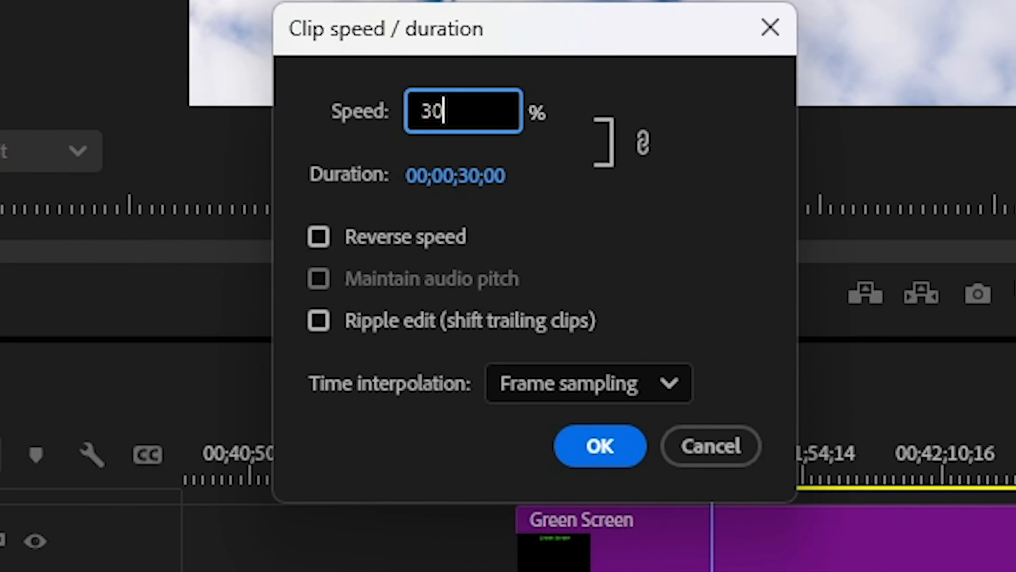
key(Return)
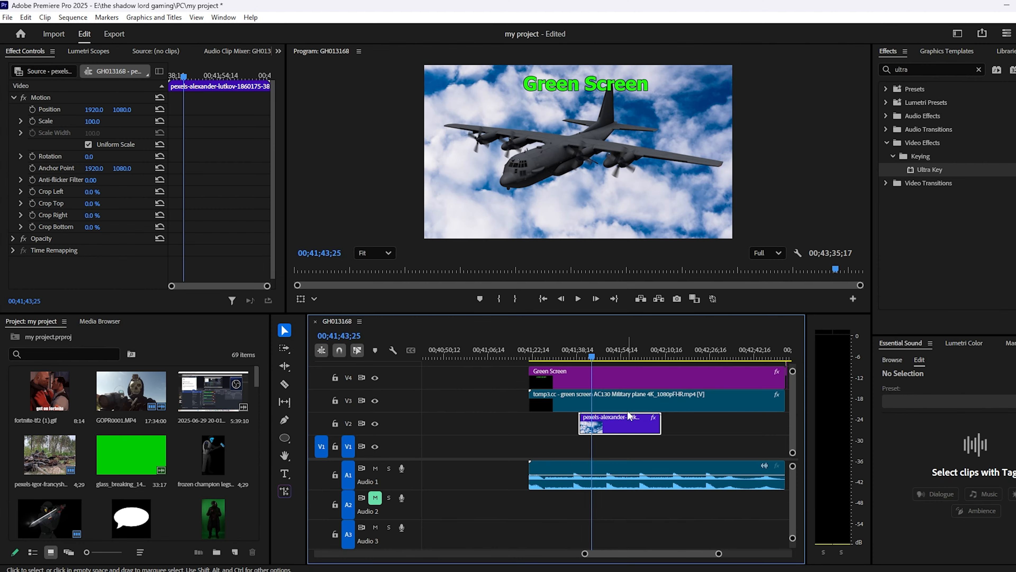
- Slow the sky clip on V2 down to 8% speed
right_click(627, 424)
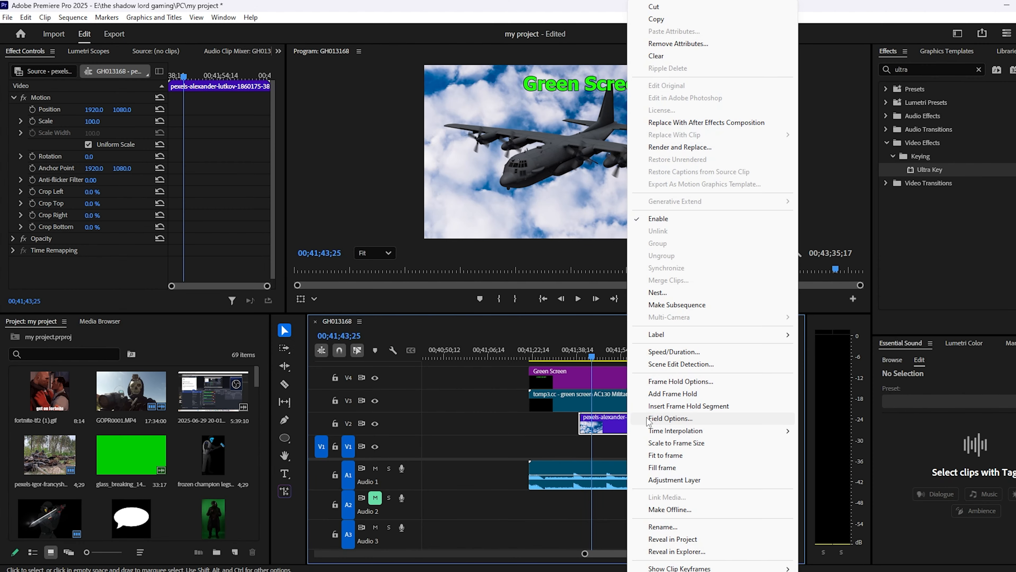
click(674, 351)
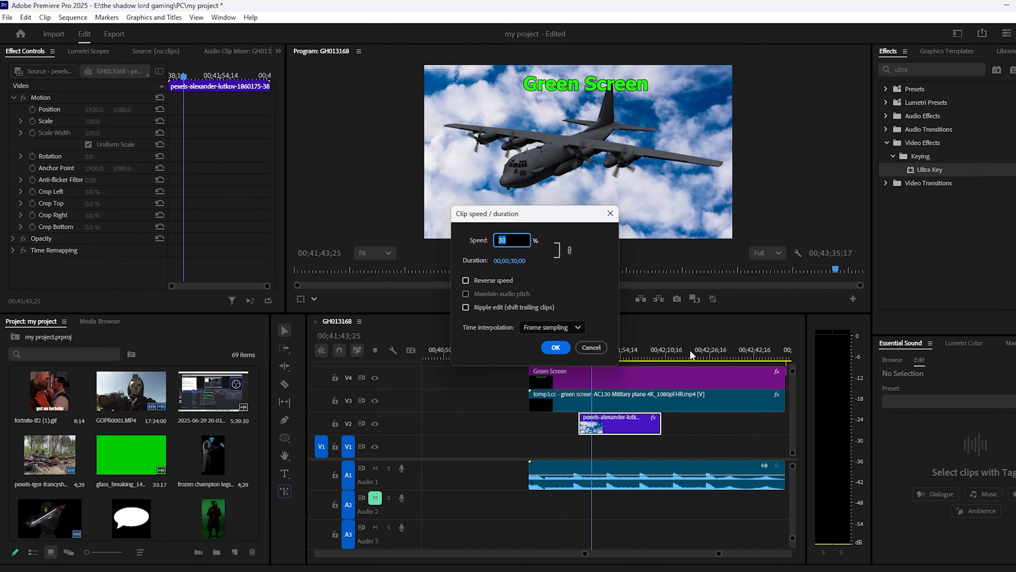
key(Return)
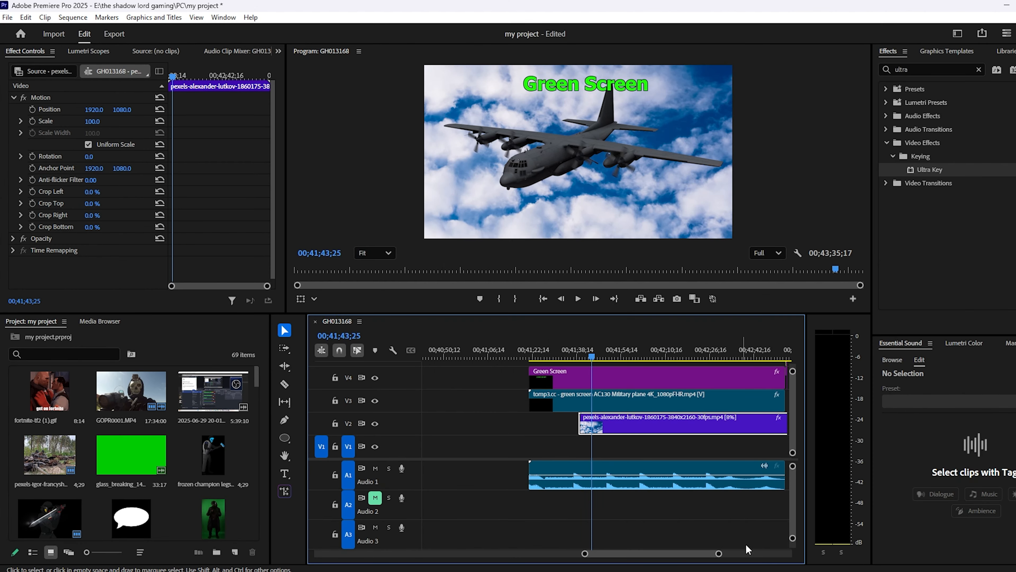
- Set the sky clip's speed to about 11% and trim the Green Screen title and AC130 clip to end with it
right_click(696, 429)
click(751, 354)
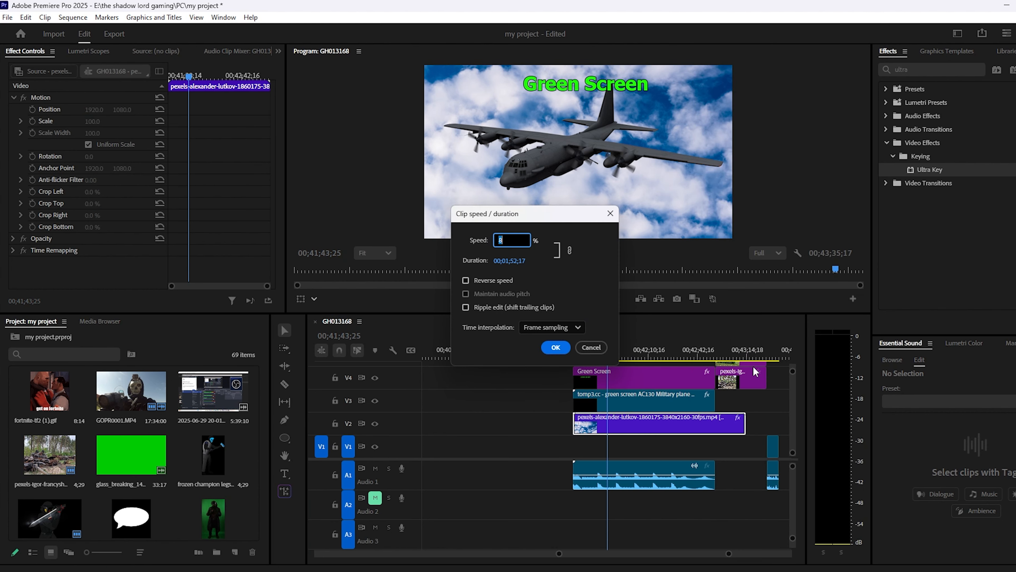
key(Return)
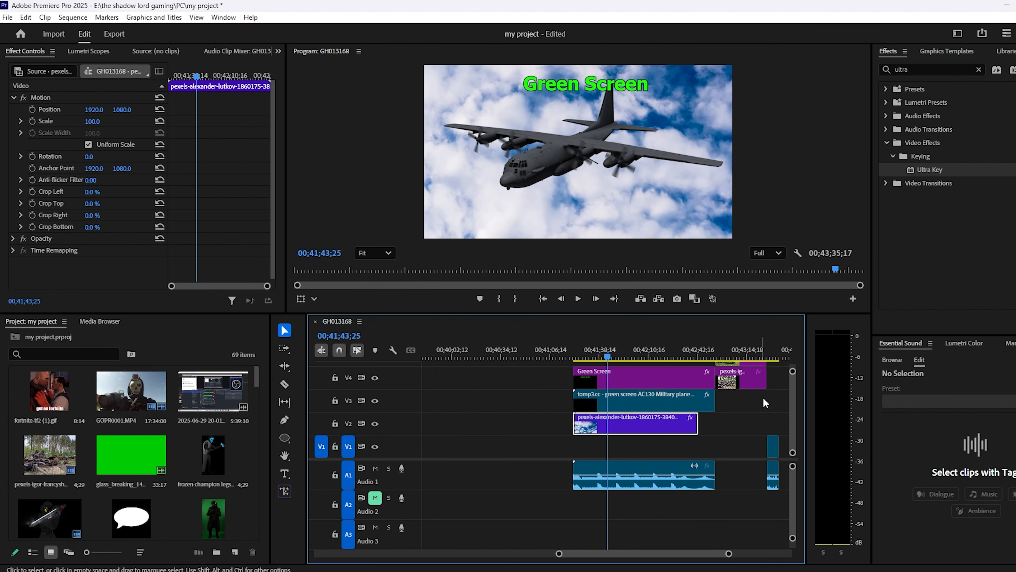
drag(717, 408, 698, 388)
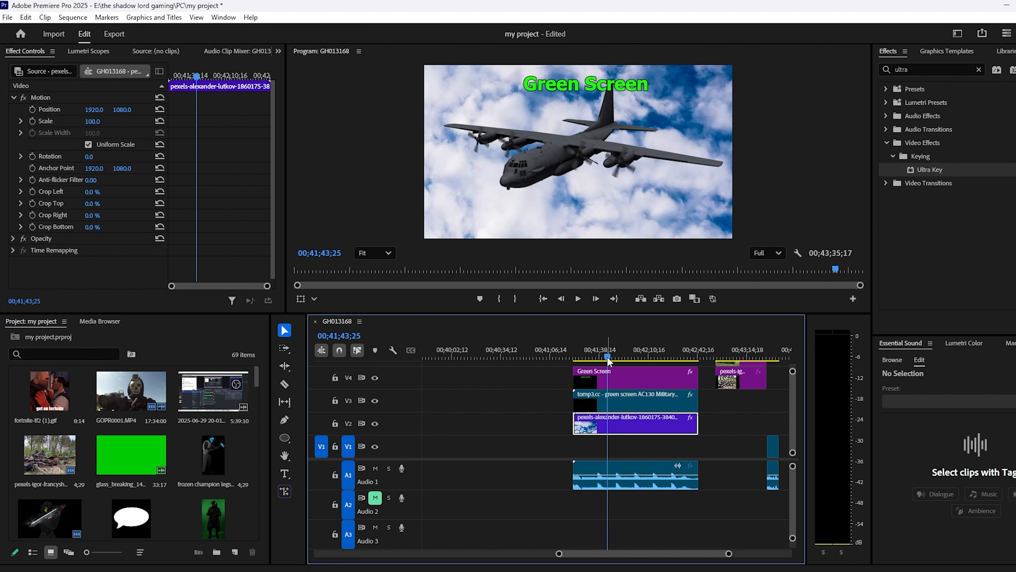
- Play back the keyed plane over the slowed sky background
click(591, 355)
click(581, 300)
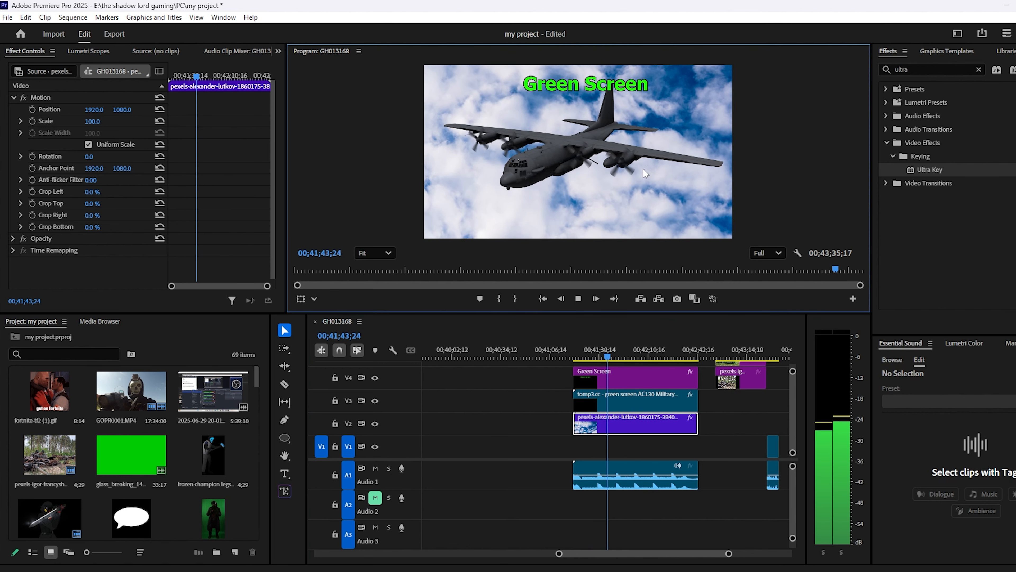
drag(729, 553, 720, 553)
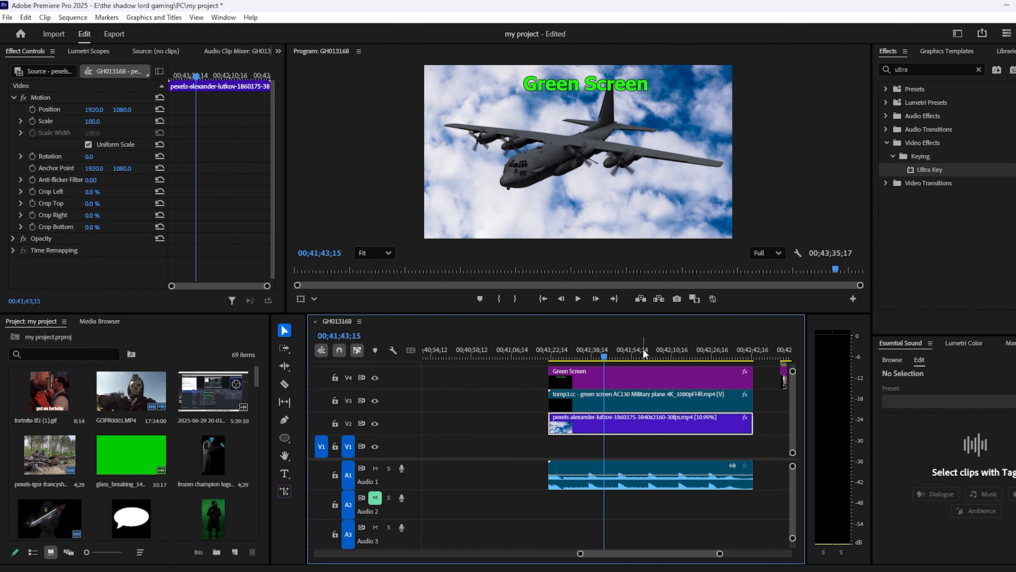
- Shorten the sky clip on V2 to end at 00;41;43;15 and slow it to 1% speed
right_click(601, 425)
click(517, 410)
drag(752, 429, 604, 427)
click(575, 421)
right_click(584, 417)
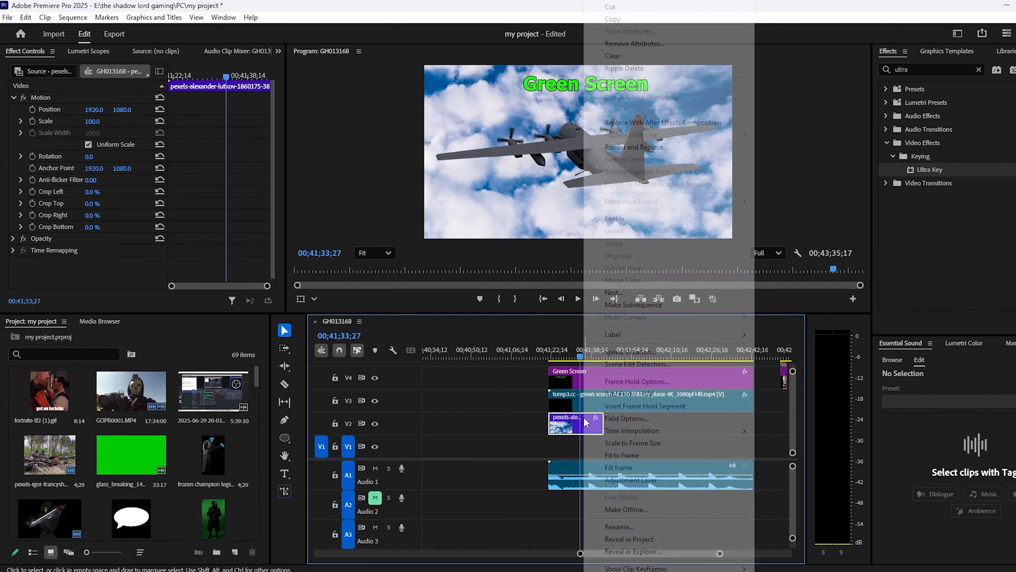
click(630, 352)
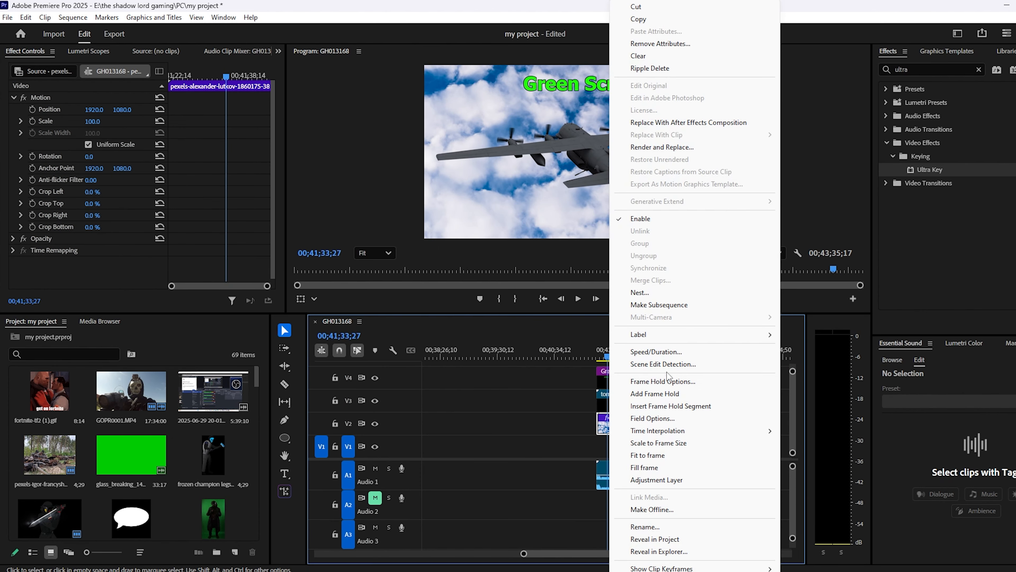
click(668, 358)
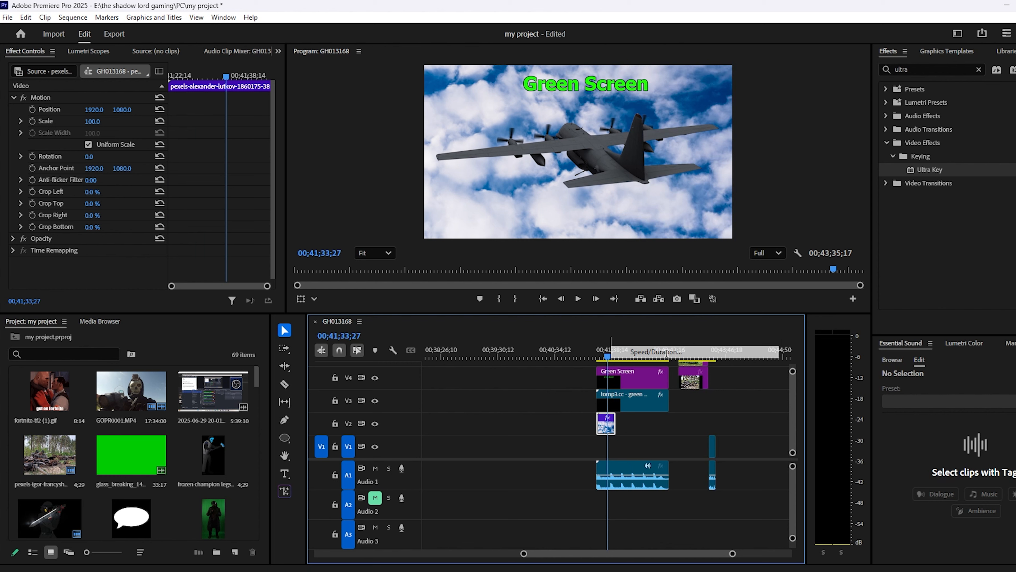
key(Return)
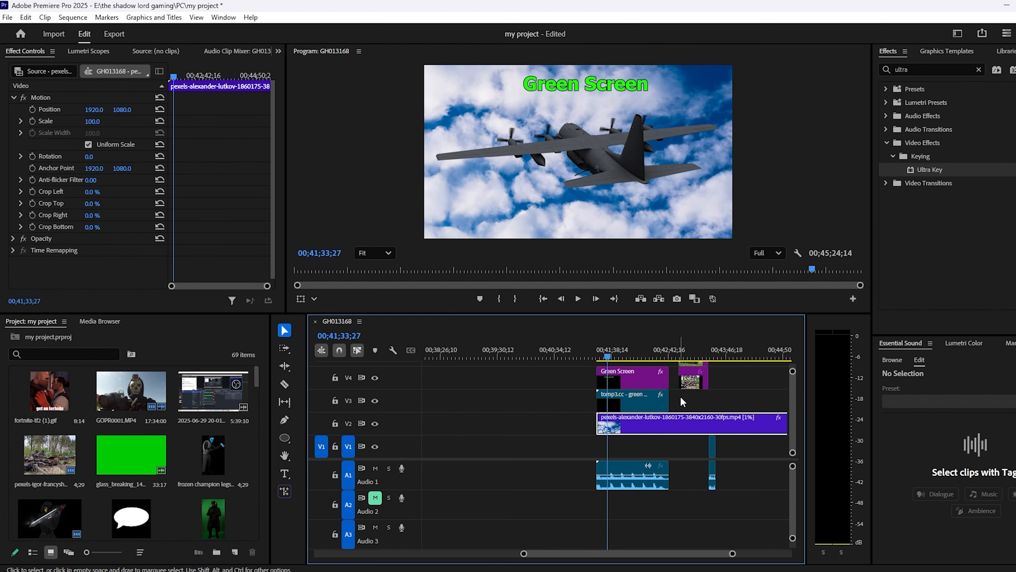
- Preview the plane over the 1% speed sky clip
mouse_move(613, 355)
mouse_down()
mouse_move(651, 366)
mouse_move(608, 370)
mouse_up()
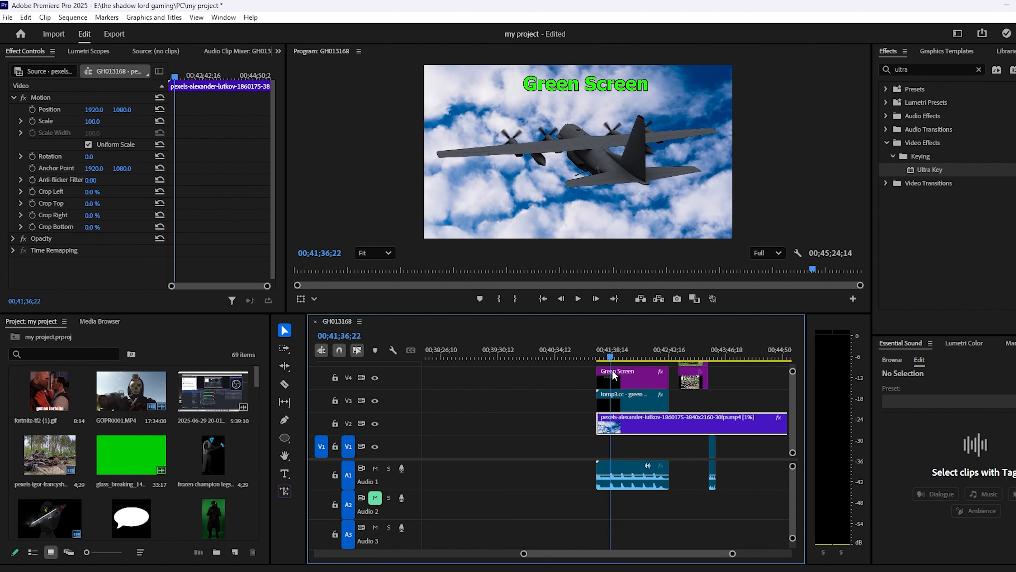
click(580, 300)
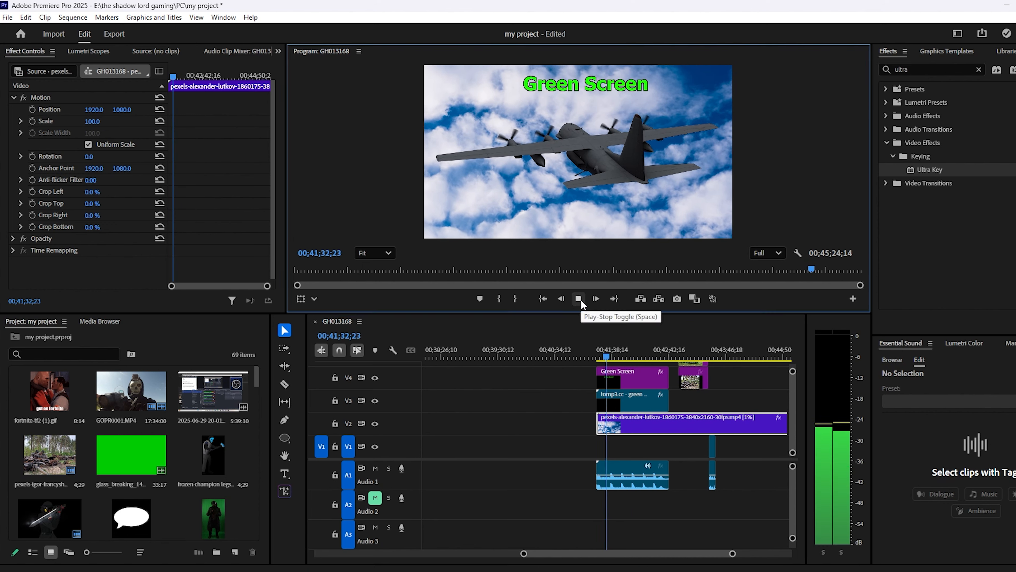
click(581, 299)
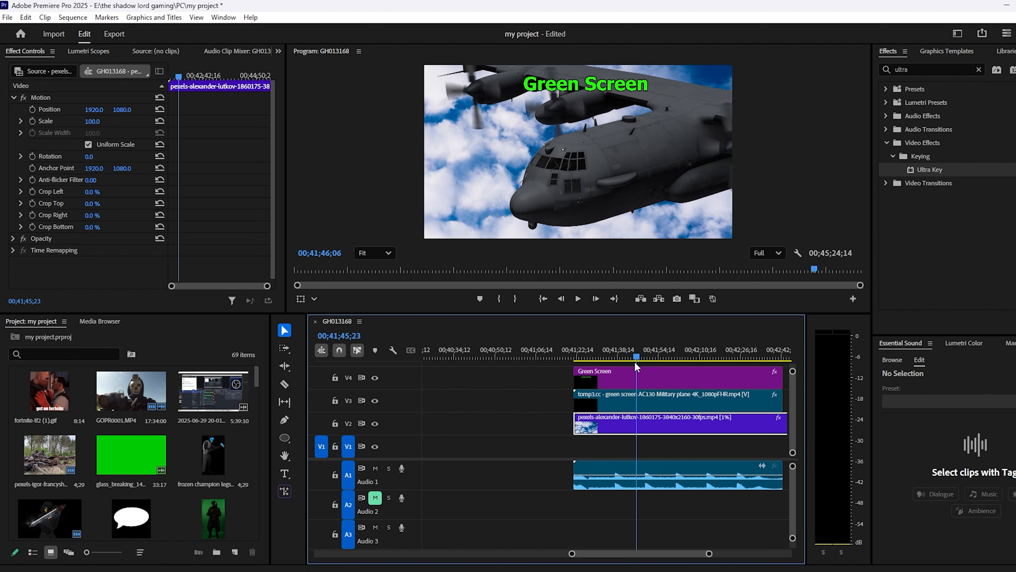
- Set the sky clip's Scale to 281 and reposition it to -1515.8, -836.1
drag(635, 362, 601, 362)
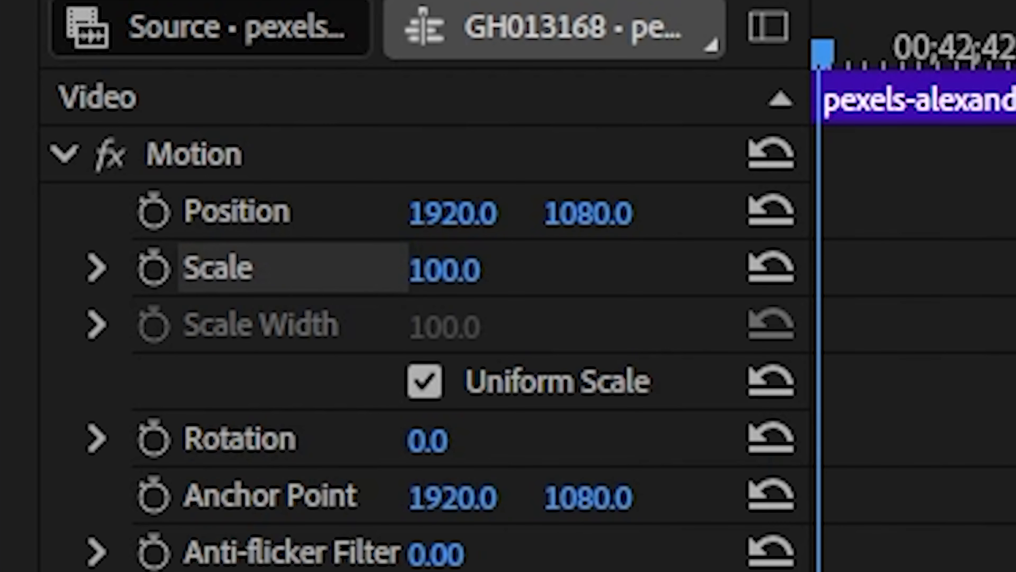
drag(445, 270, 491, 270)
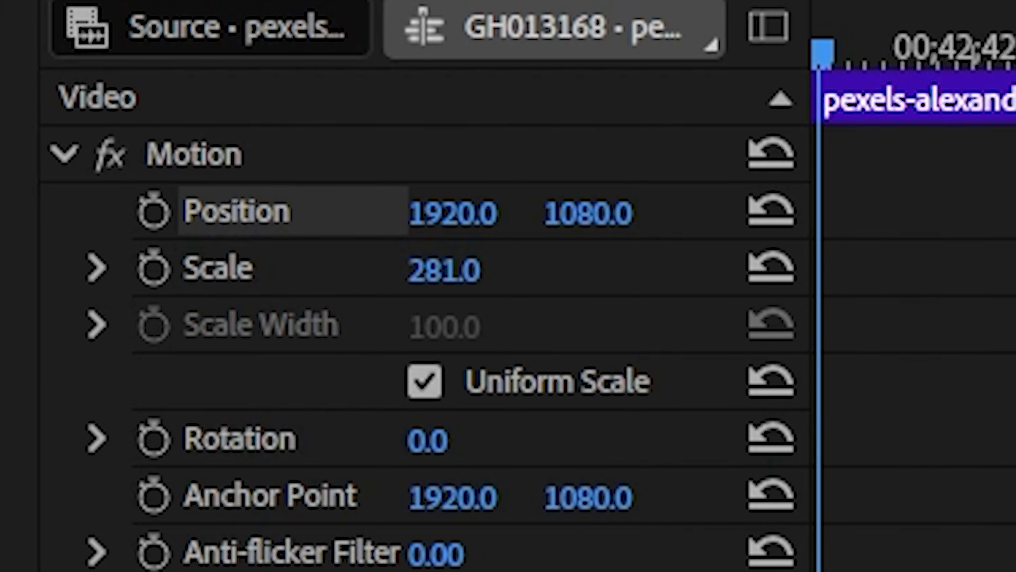
drag(680, 224, 483, 84)
drag(695, 91, 659, 141)
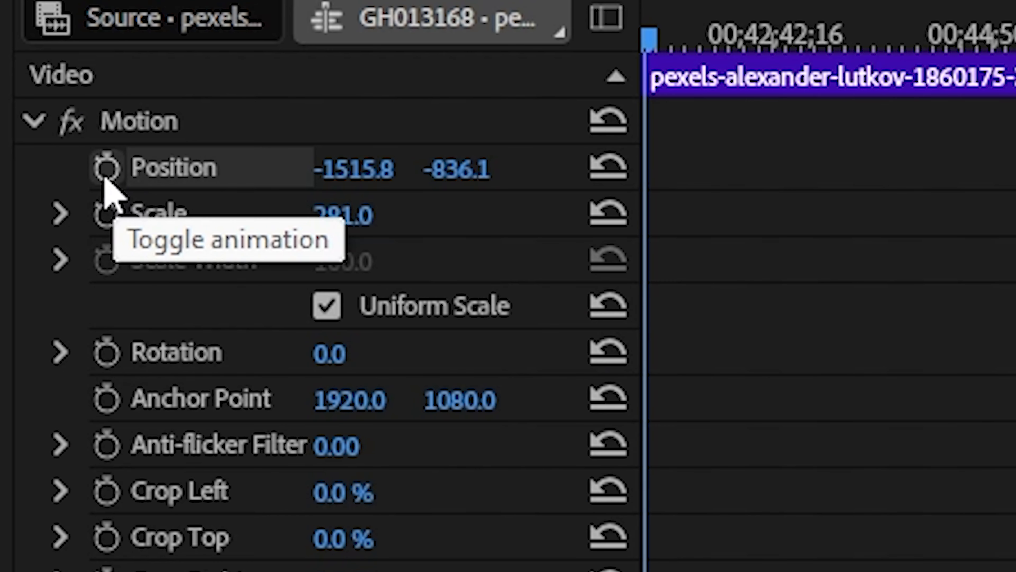
- Keyframe the sky clip's Position at 00;41;27;25, and at 00;41;38;23 move the sky down and to the right
click(105, 176)
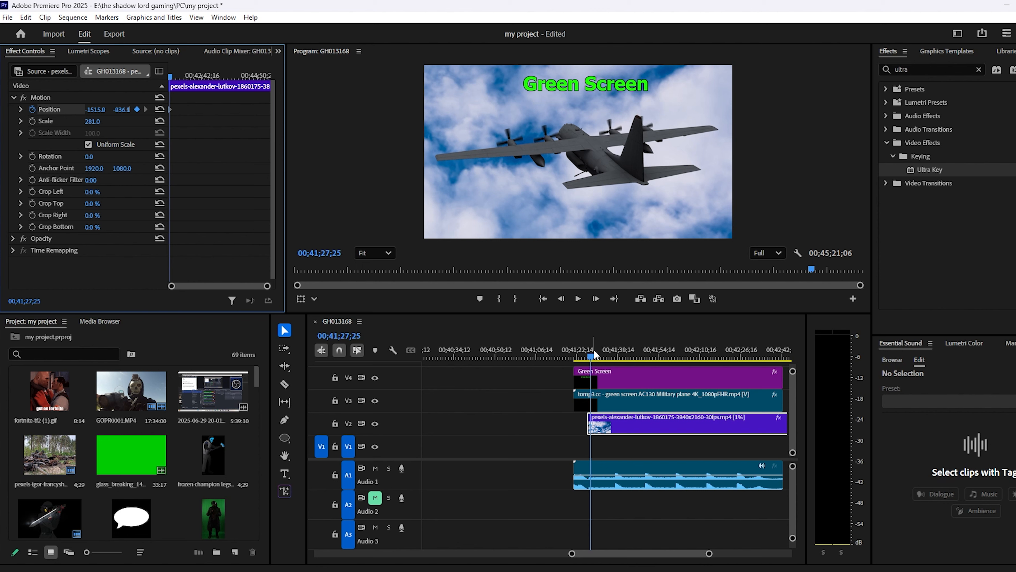
drag(597, 356, 621, 376)
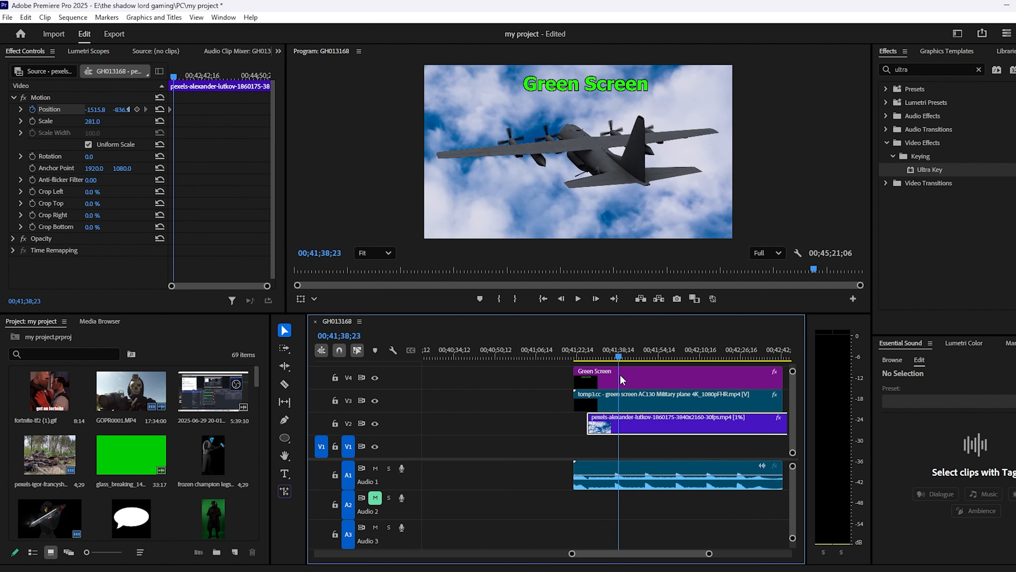
click(63, 109)
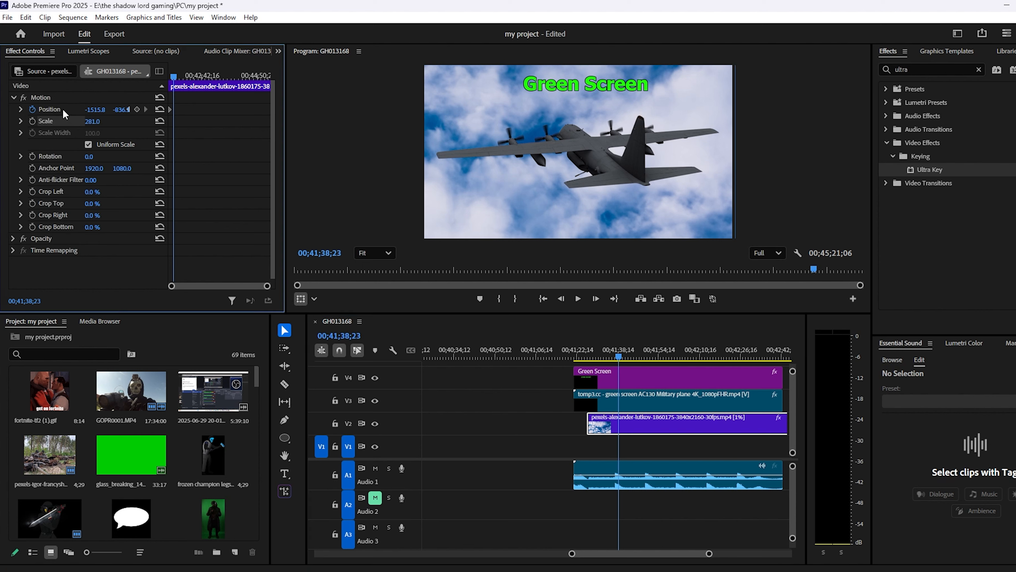
drag(481, 149, 614, 234)
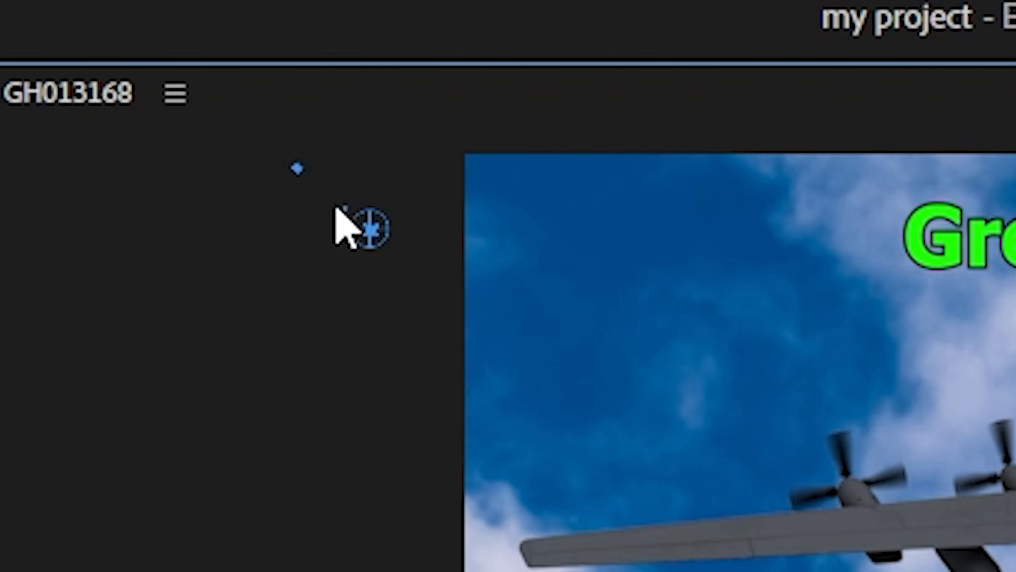
drag(403, 81, 576, 151)
drag(512, 418, 749, 211)
- Play back the sky's position animation from 00;41;27;25
click(576, 424)
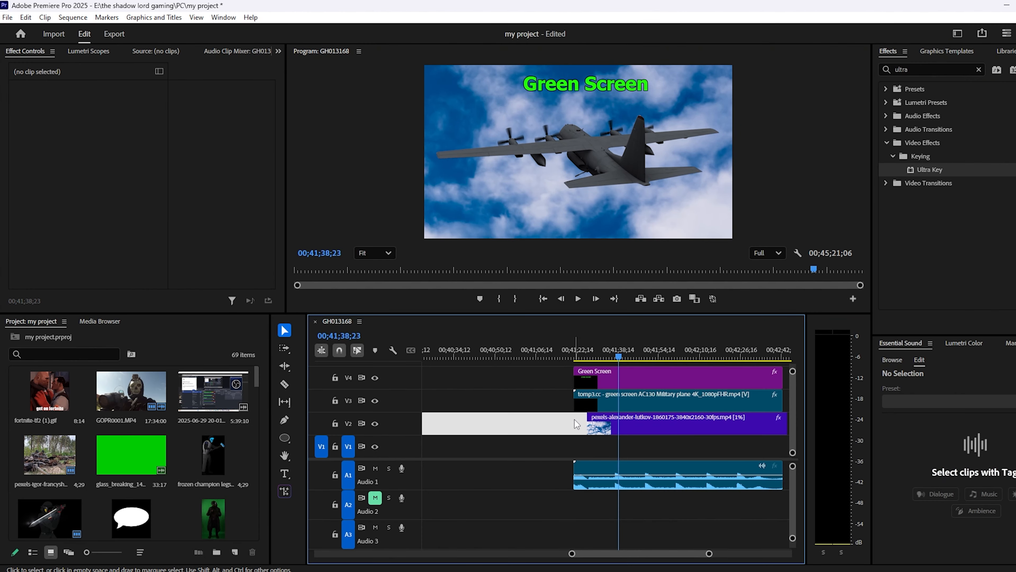
mouse_move(590, 358)
mouse_down()
mouse_move(602, 358)
mouse_move(594, 363)
mouse_up()
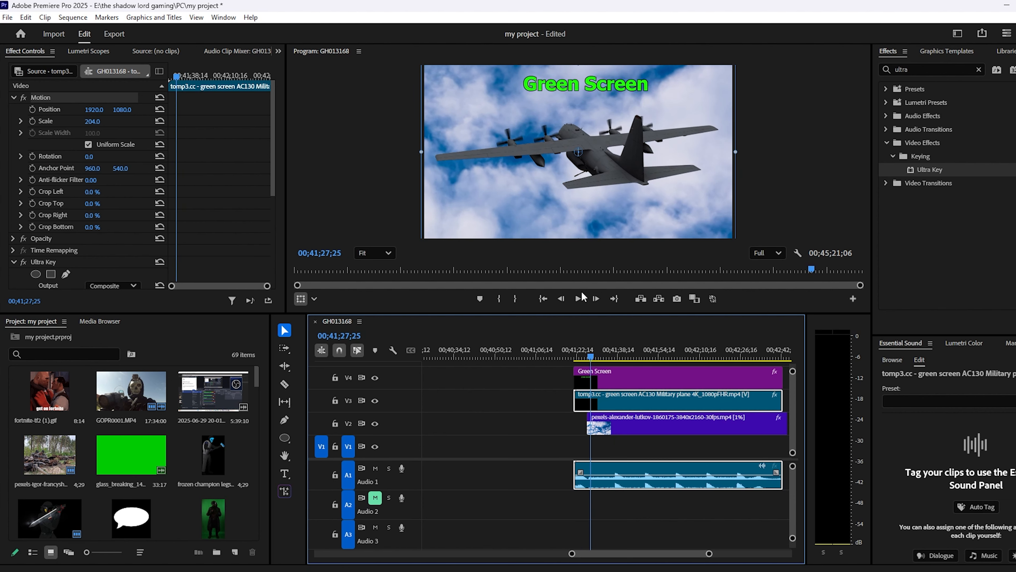
click(580, 299)
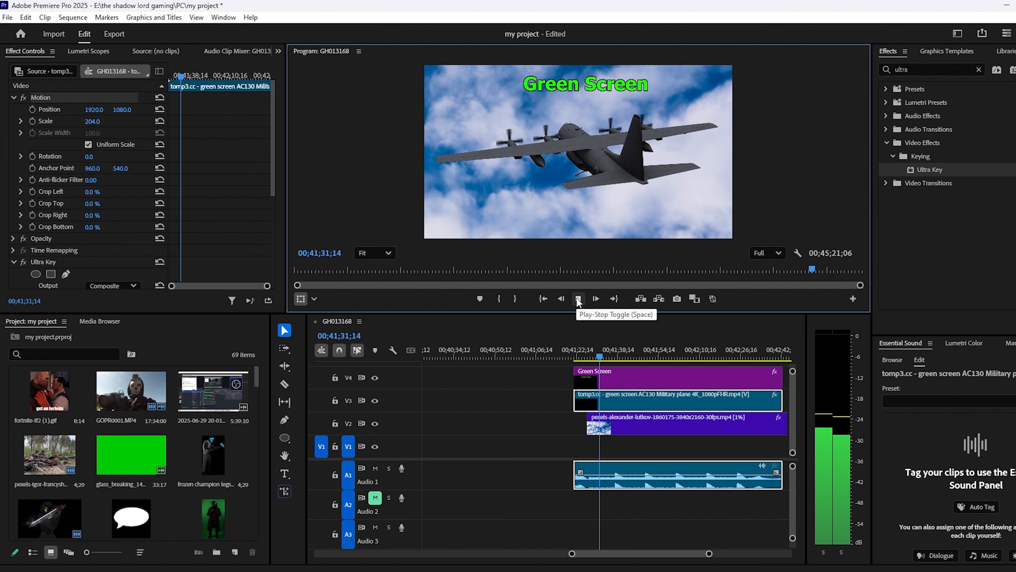
click(578, 299)
- Enable Position keyframing on the AC130 plane clip at 00;41;32;16
click(619, 425)
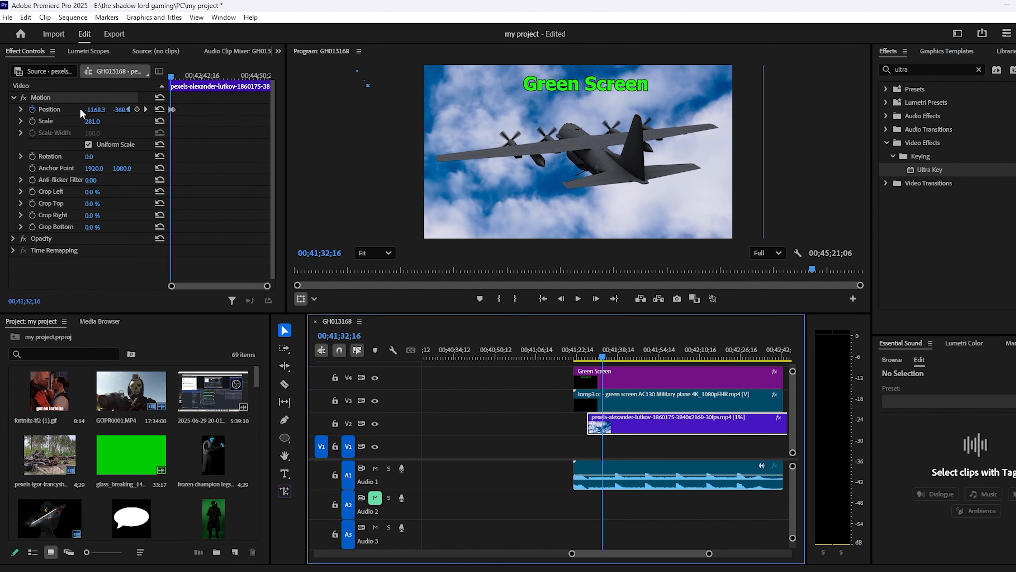
click(506, 406)
click(634, 396)
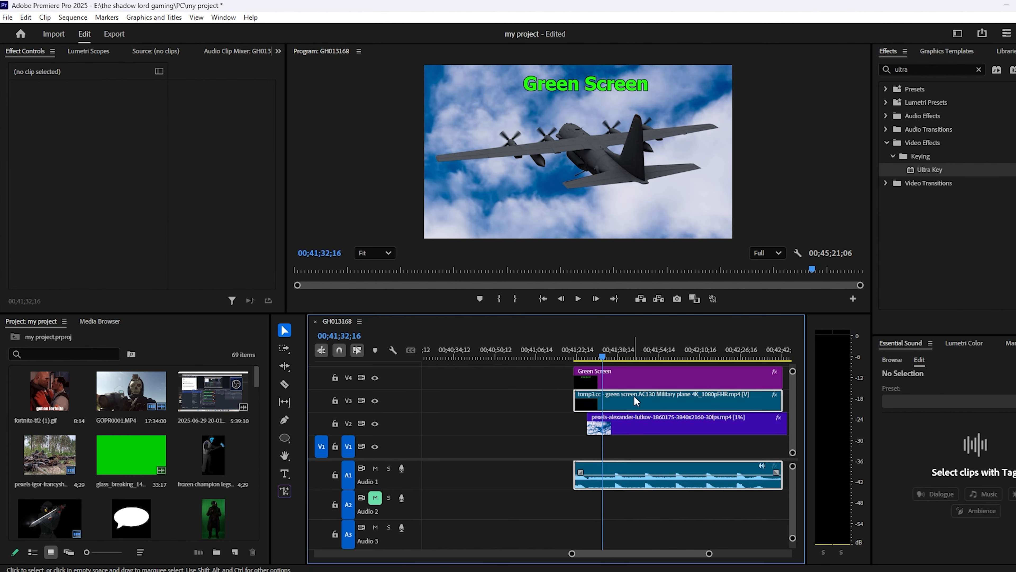
click(32, 108)
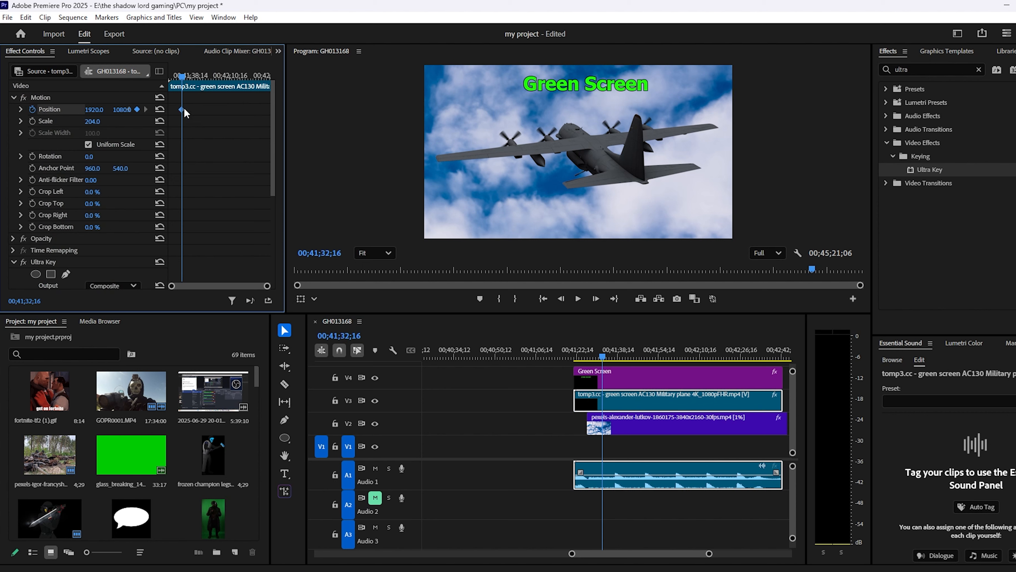
- Keyframe the AC130 plane clip's Position so the plane flies from the frame's upper right down toward the lower left
click(570, 424)
click(625, 405)
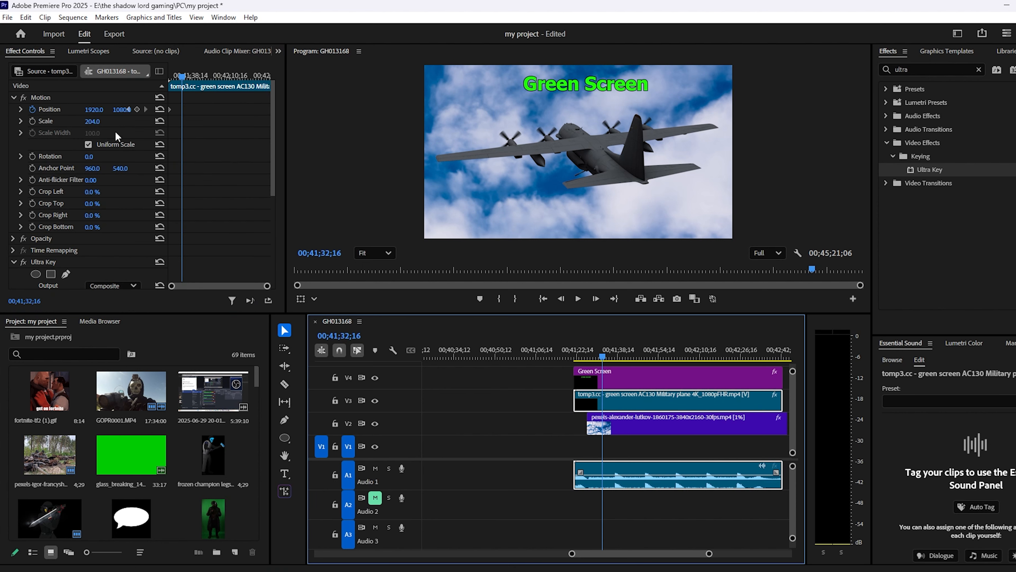
drag(533, 205, 619, 158)
drag(603, 356, 584, 325)
click(562, 419)
- Play back the AC130 plane's position animation over the moving sky, replaying it from 00;41;35;08
click(578, 299)
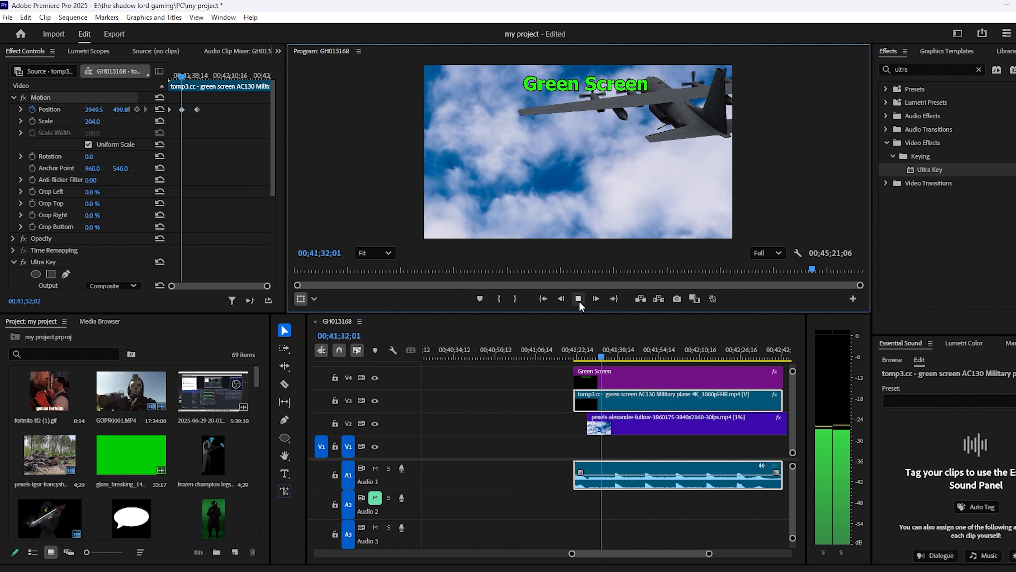
click(579, 300)
click(578, 299)
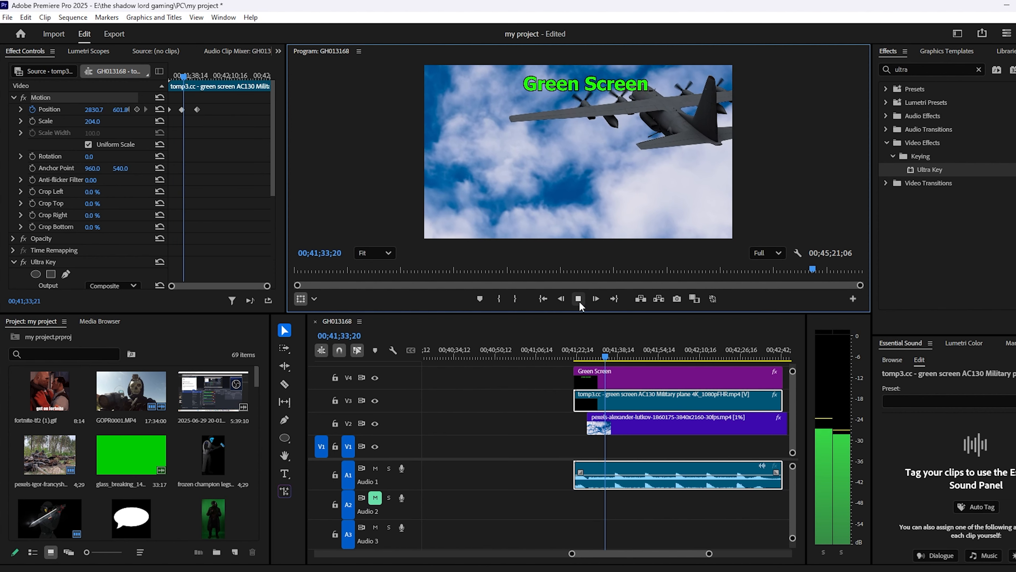
key(space)
key(space)
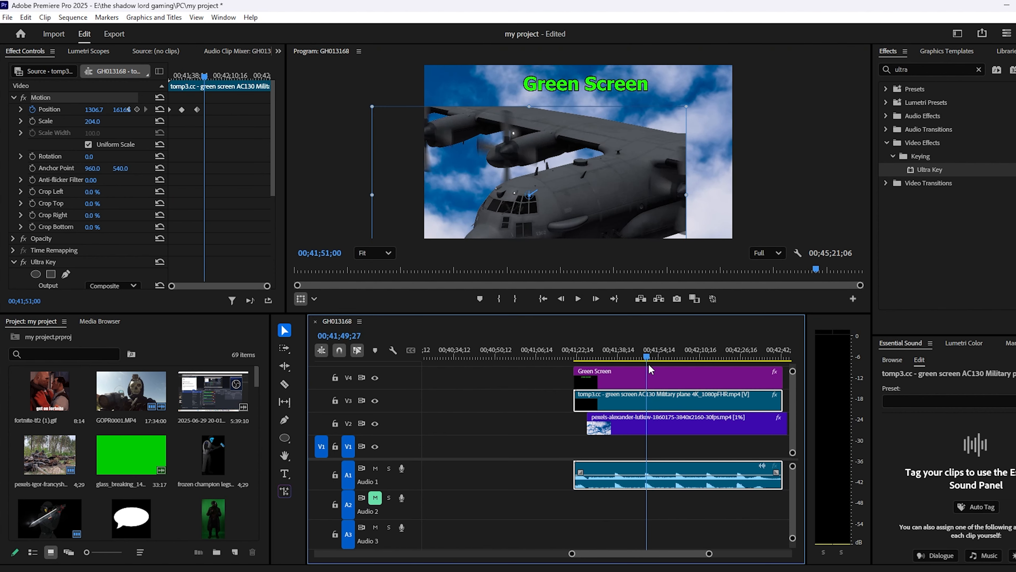
key(space)
click(609, 357)
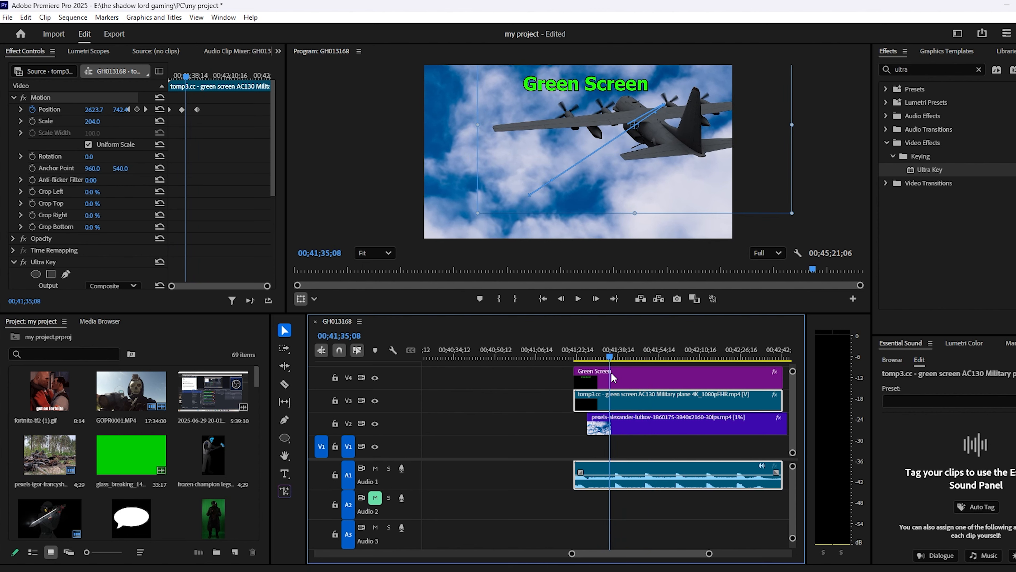
click(578, 299)
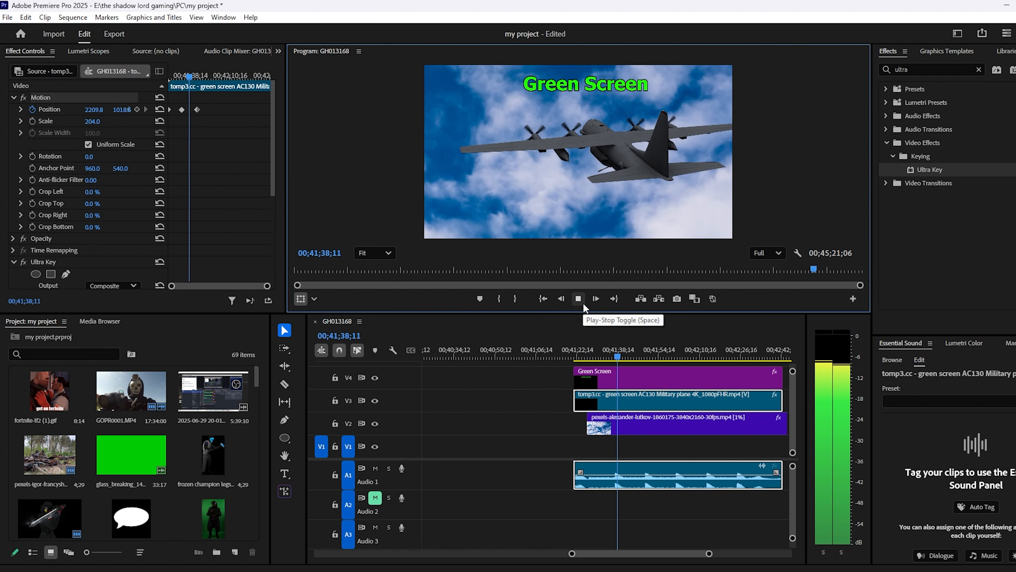
click(584, 303)
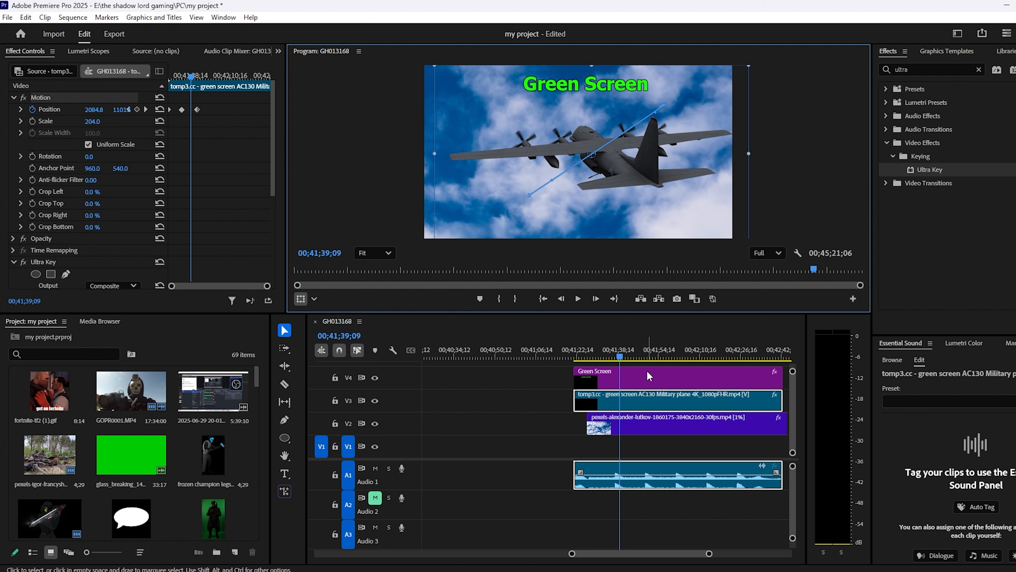
- Add a Position keyframe near 00;41;46 that moves the plane up to 1613.4, 585.3, and play back that part
click(659, 360)
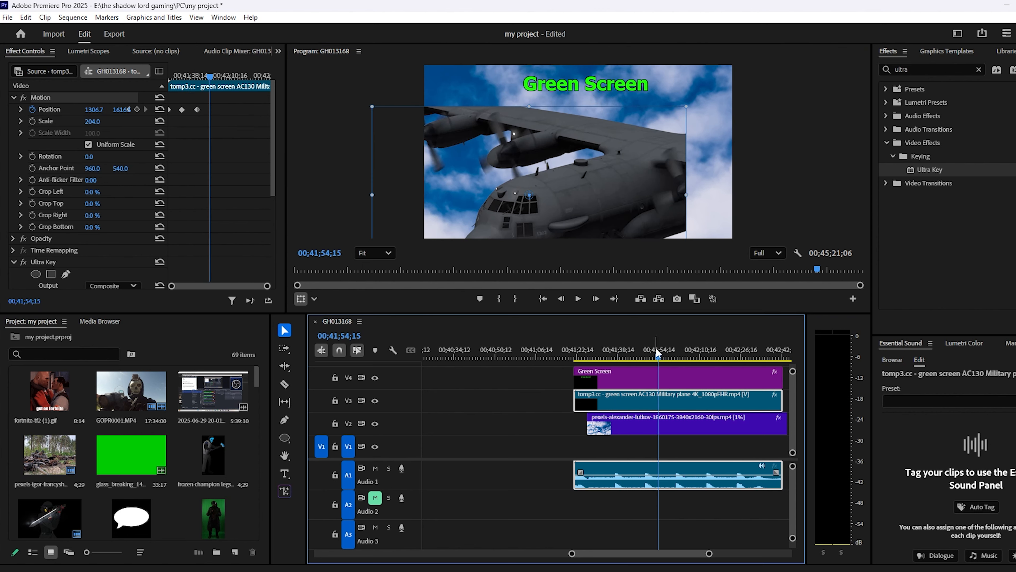
drag(659, 353, 637, 354)
click(61, 112)
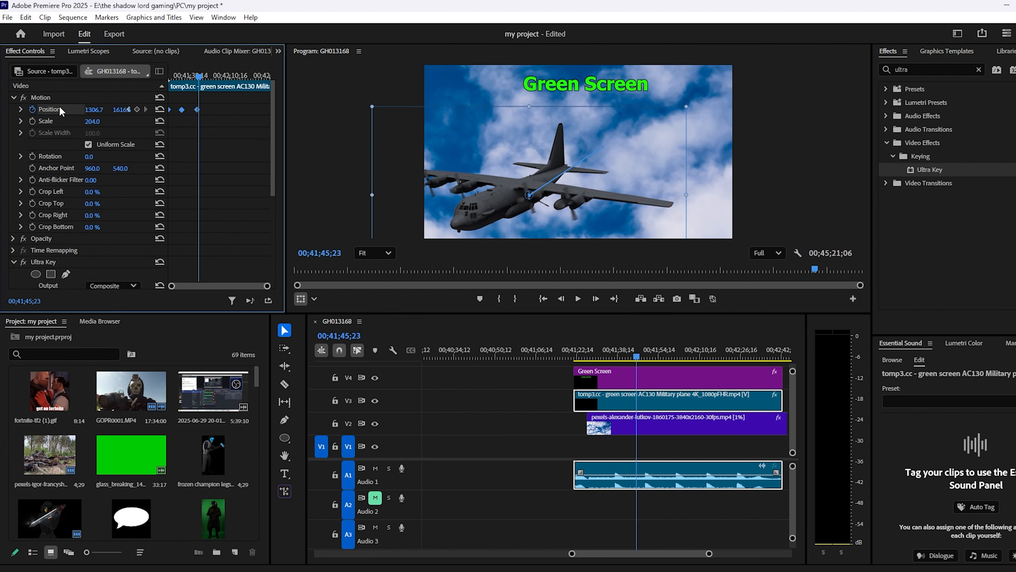
mouse_move(636, 354)
mouse_down()
mouse_move(612, 353)
mouse_move(641, 355)
mouse_move(627, 354)
mouse_up()
click(579, 300)
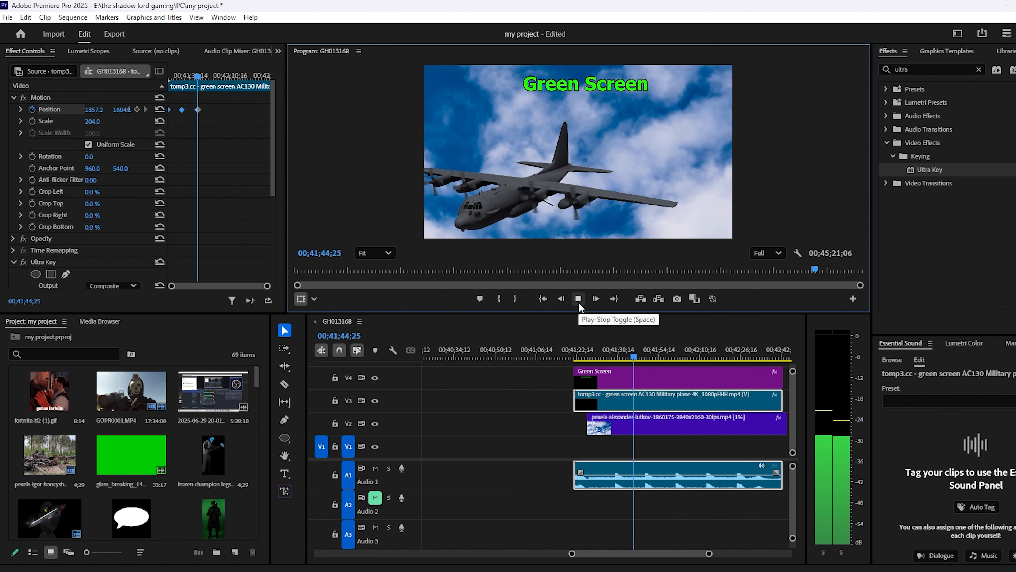
click(579, 300)
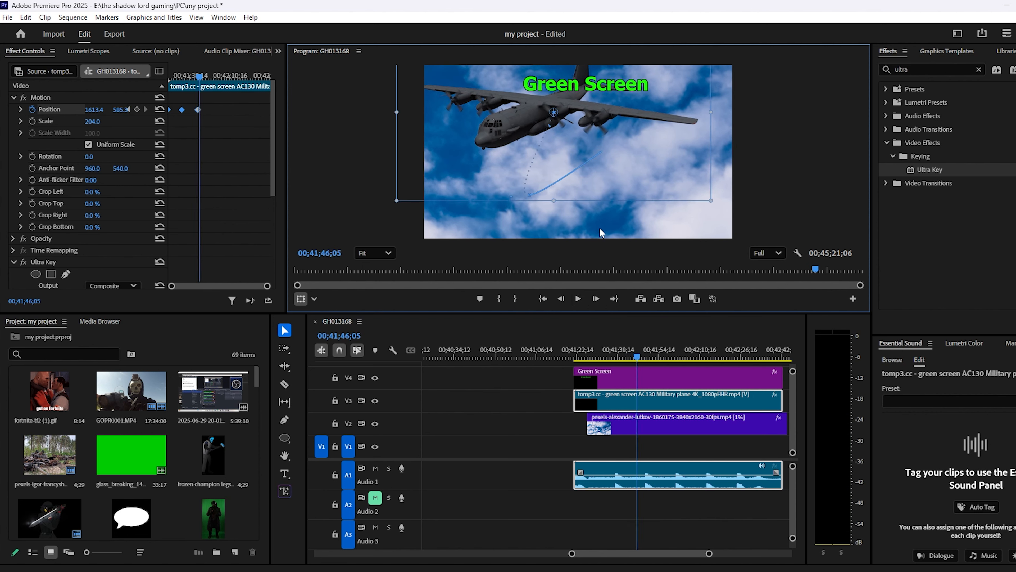
- Go to 00;43;04;17 and move the Panzer_IV_1_crop-2000x1125.jpg tank image over the forest background to Position 2023.8, 1215.6
drag(646, 358, 670, 345)
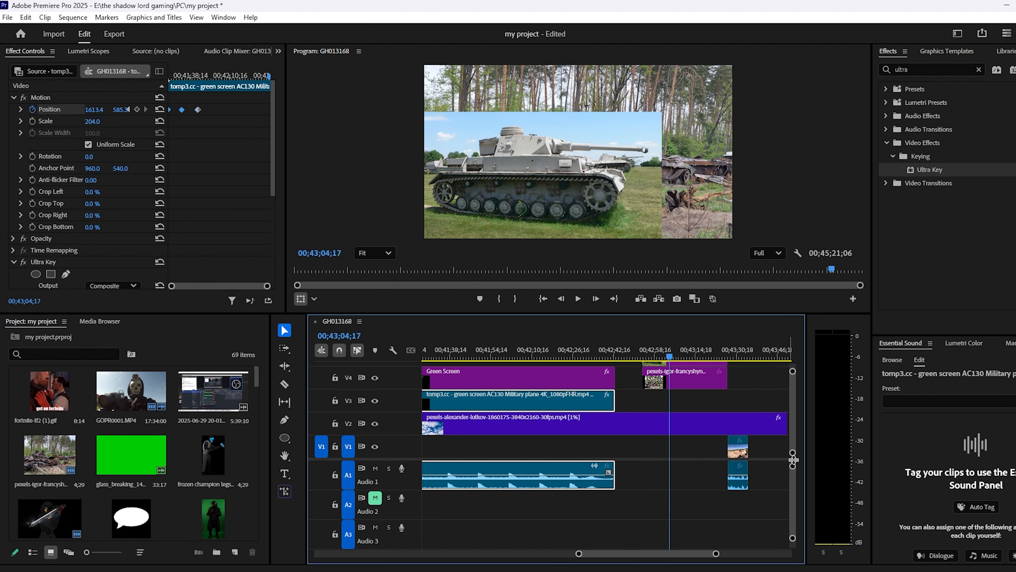
drag(793, 460, 783, 499)
drag(716, 553, 695, 554)
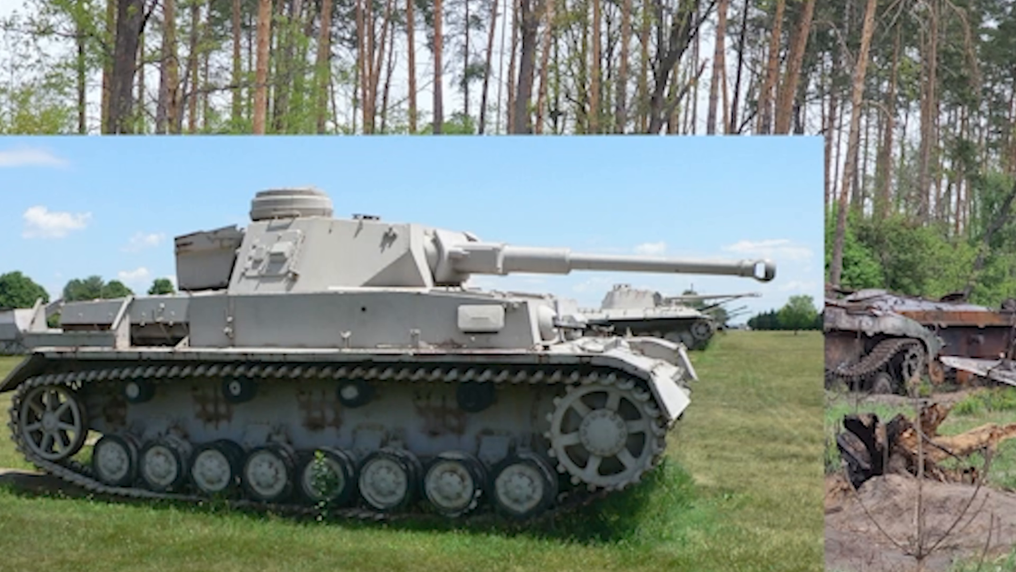
click(640, 391)
drag(581, 195, 624, 165)
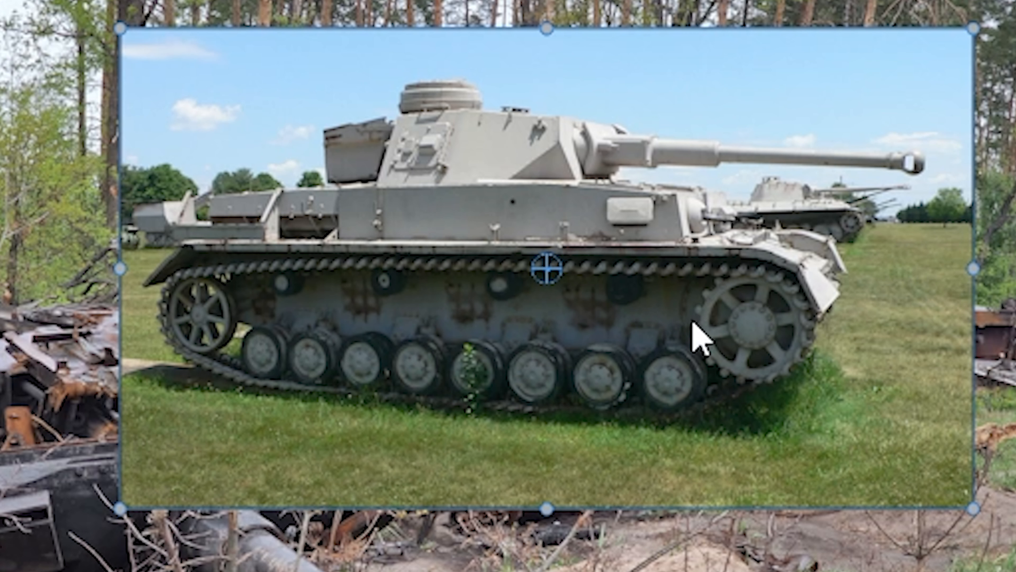
drag(693, 322, 694, 336)
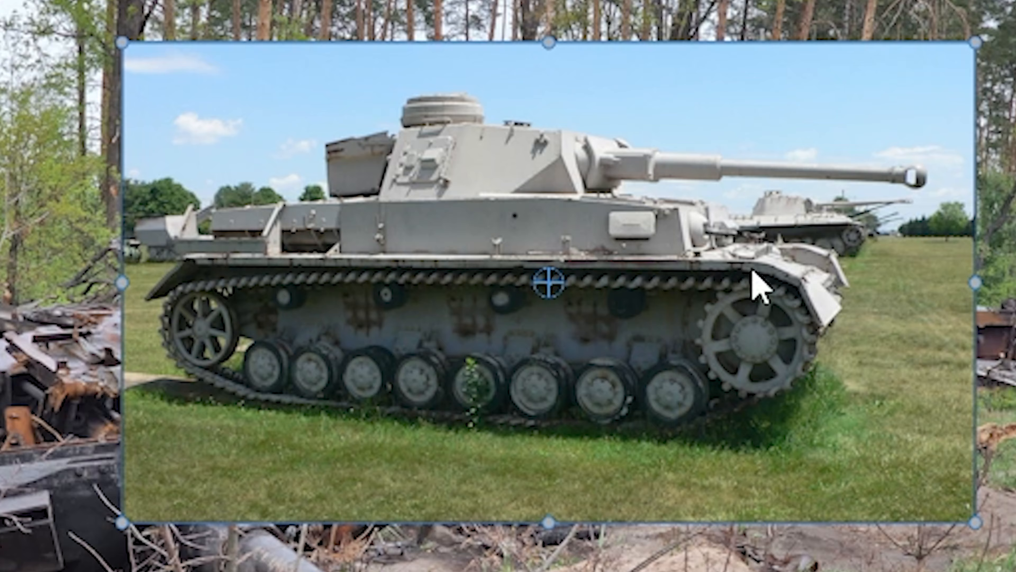
drag(796, 181, 803, 216)
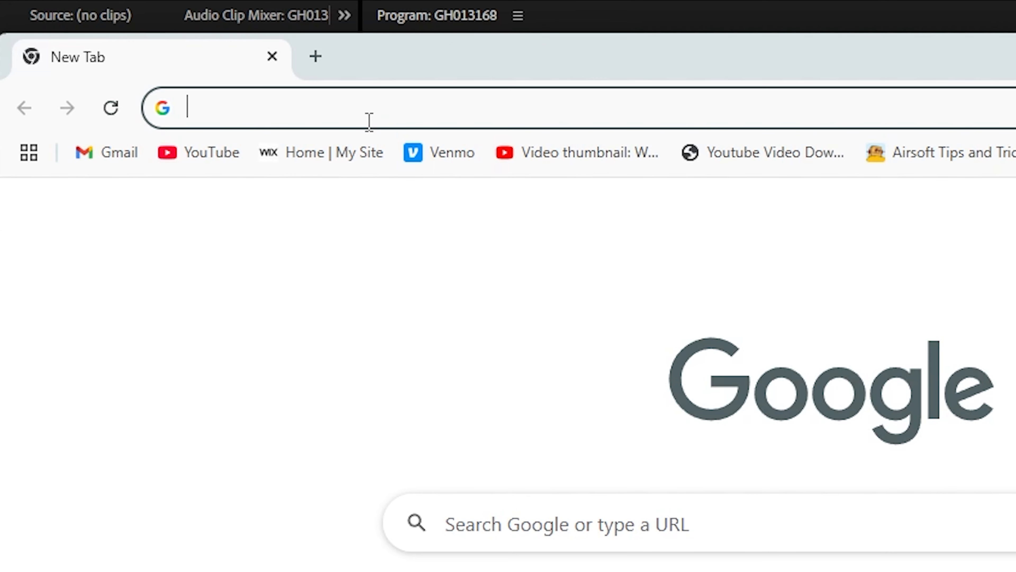
- Search the web in Chrome for "adobe express" and open the Adobe Express website
text(adobe express)
key(Return)
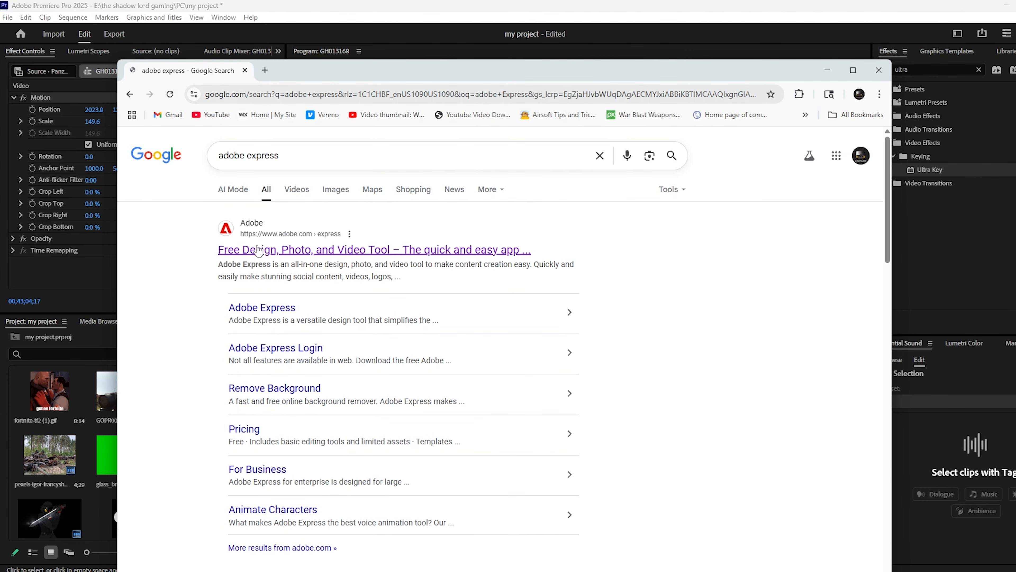
click(258, 250)
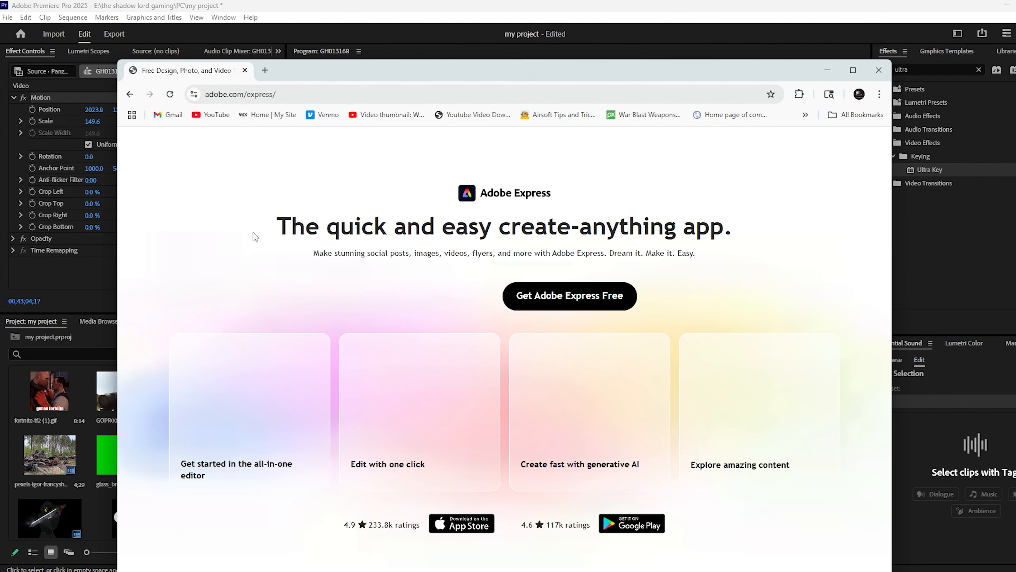
- Open Adobe Express's Remove background tool, upload the Panzer_IV_1_crop-2000x1125 image from Downloads and download the cutout
click(508, 301)
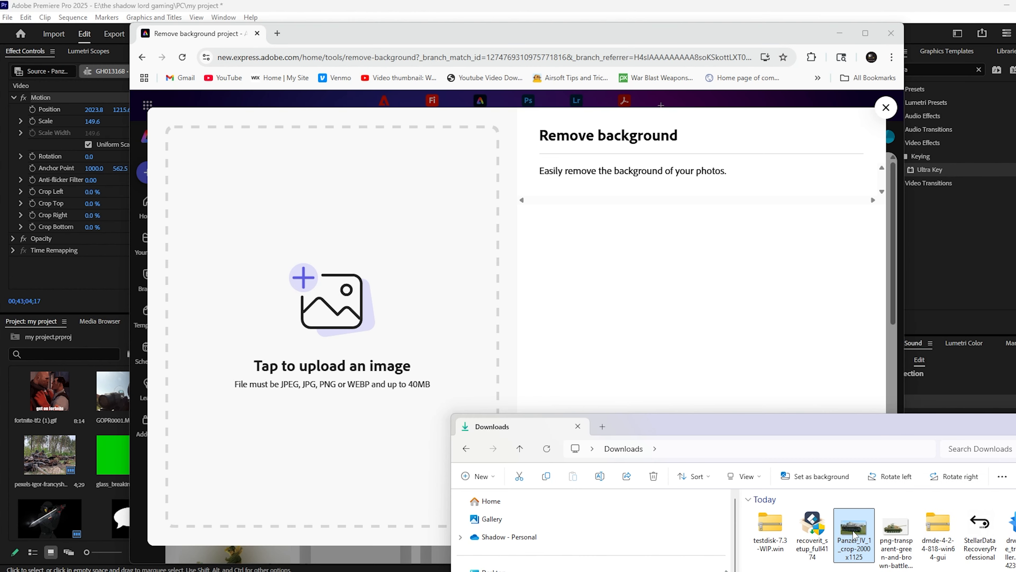
drag(855, 534, 344, 332)
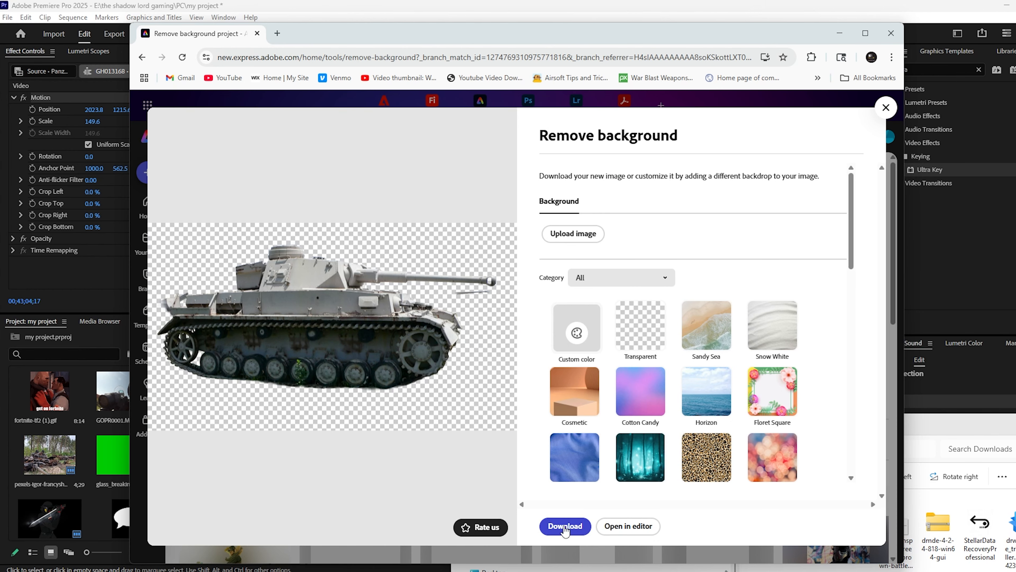
click(565, 526)
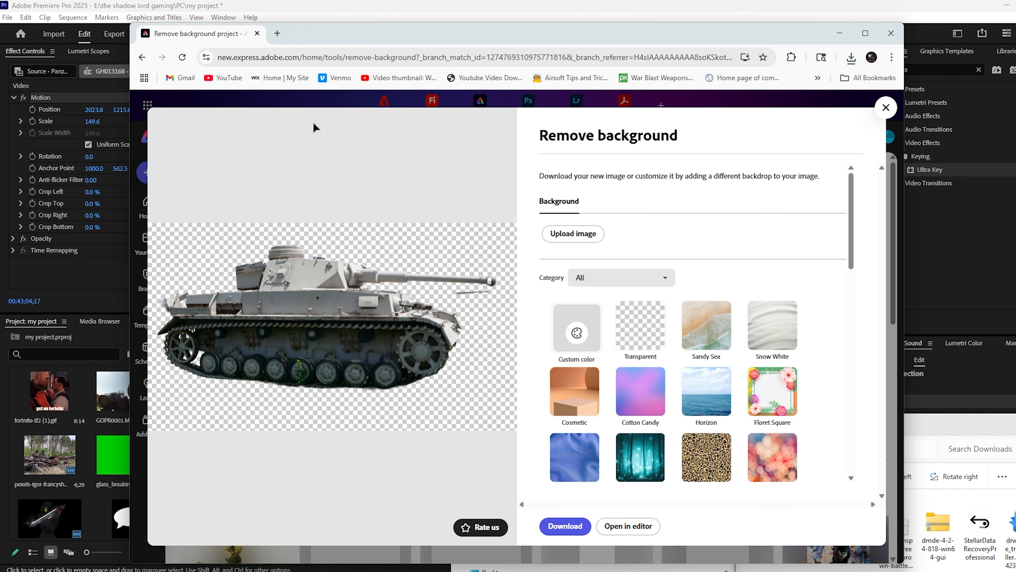
- Open remove.bg/upload in a new browser tab
click(278, 34)
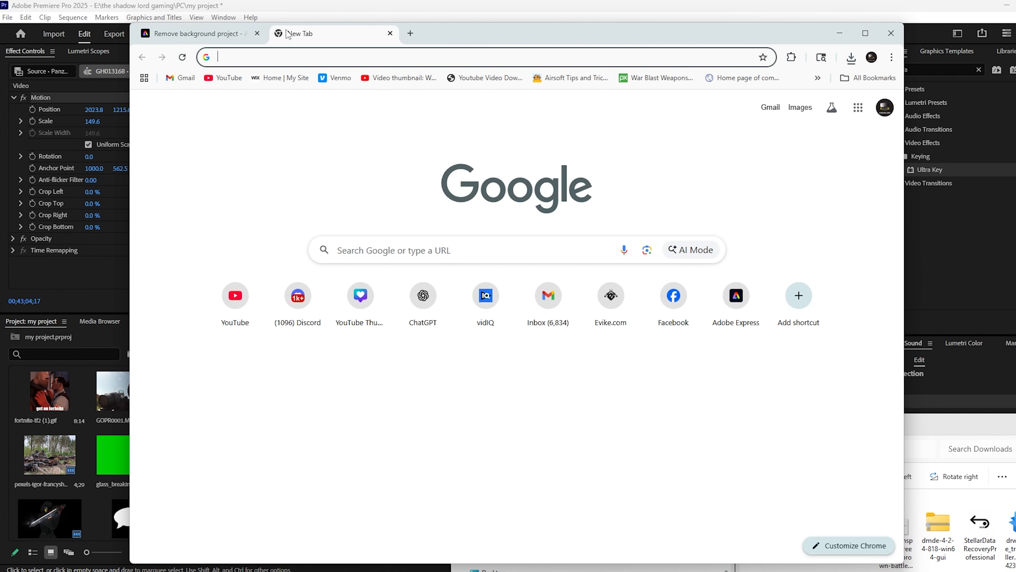
text(remove.bg/upload)
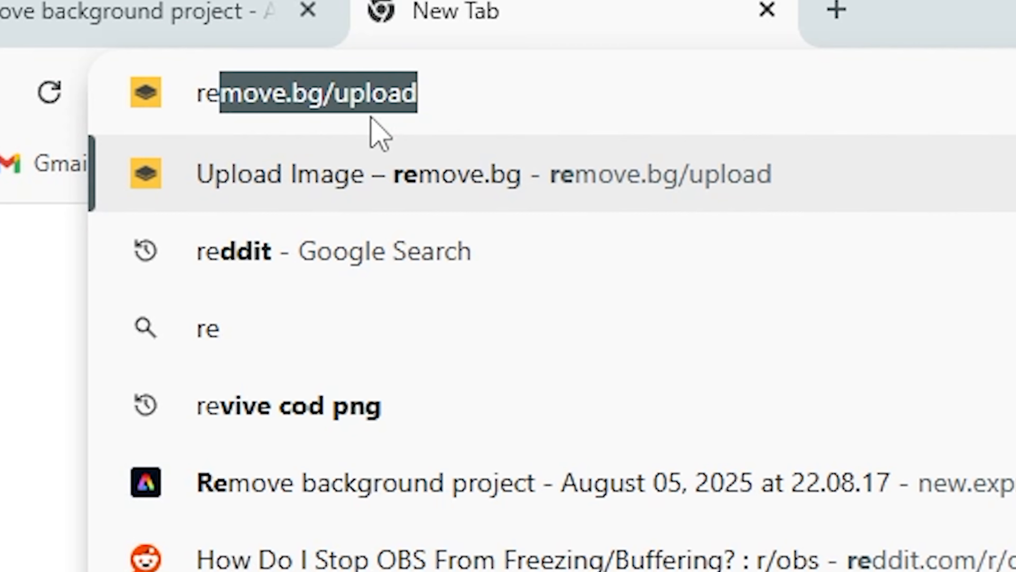
key(Right)
key(Return)
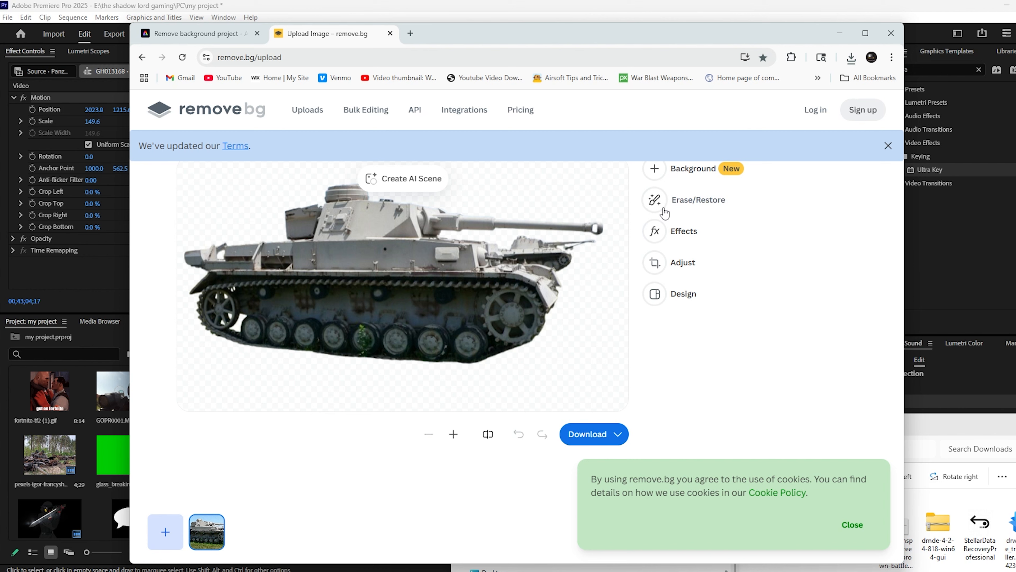
- Erase the small distant tank beneath the gun barrel with the Magic Brush and download the free 666 x 375 preview
click(656, 200)
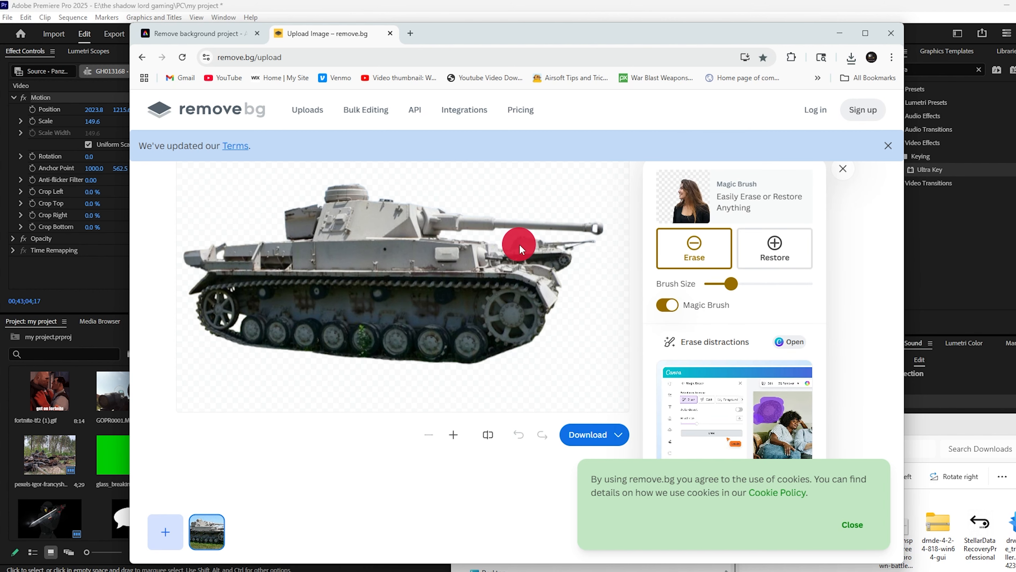
drag(580, 251, 592, 253)
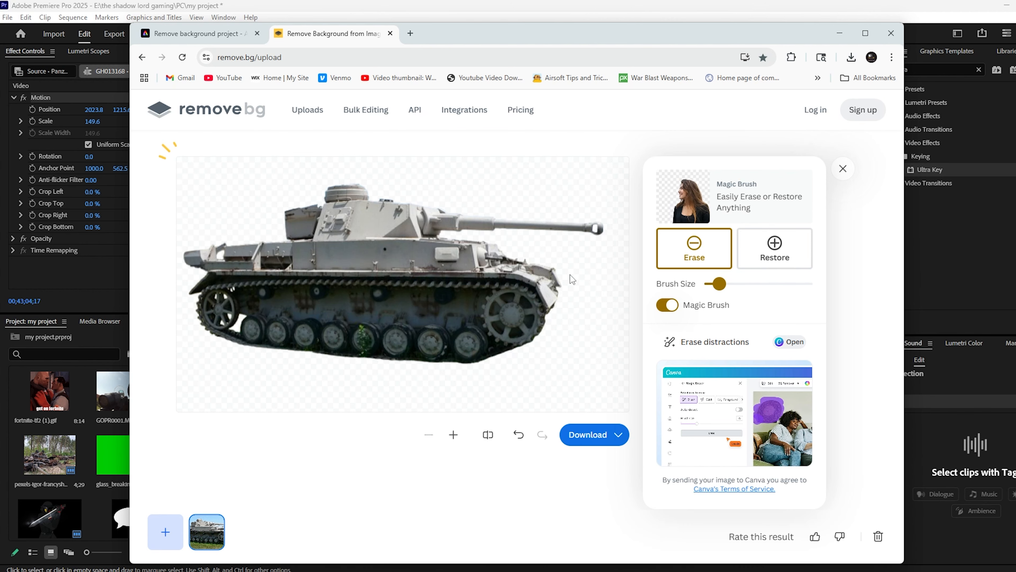
mouse_move(591, 444)
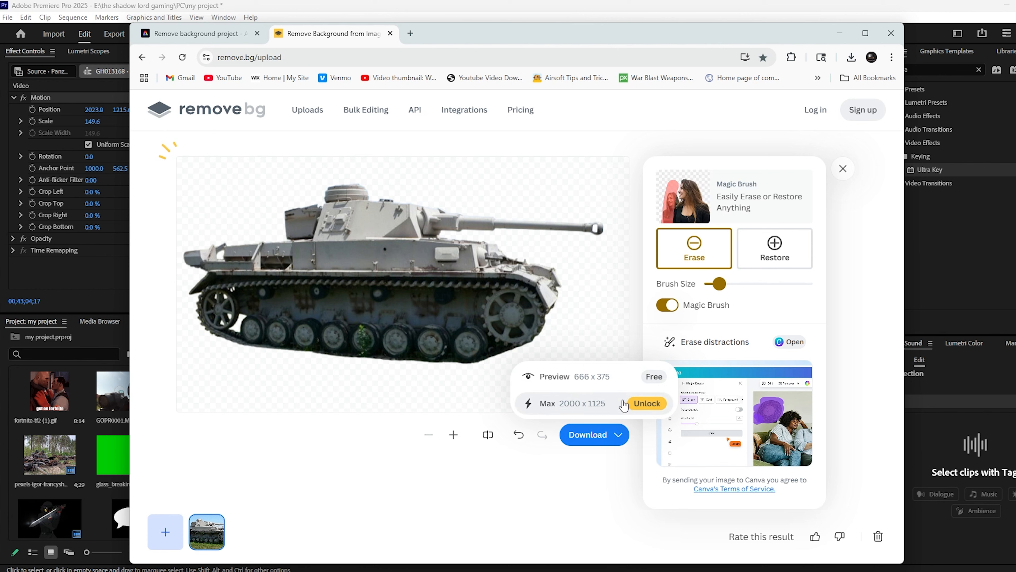
click(596, 382)
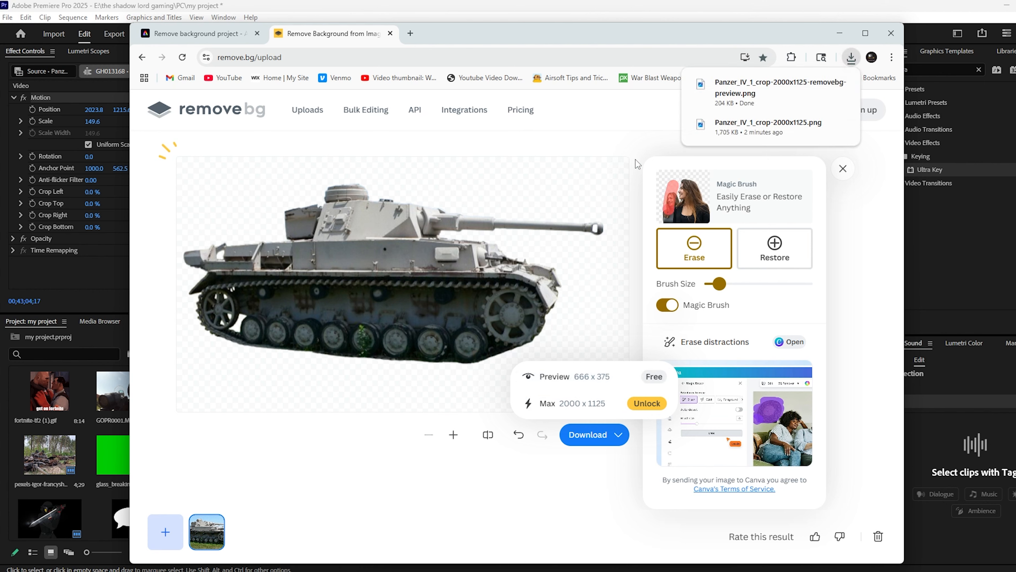
click(665, 161)
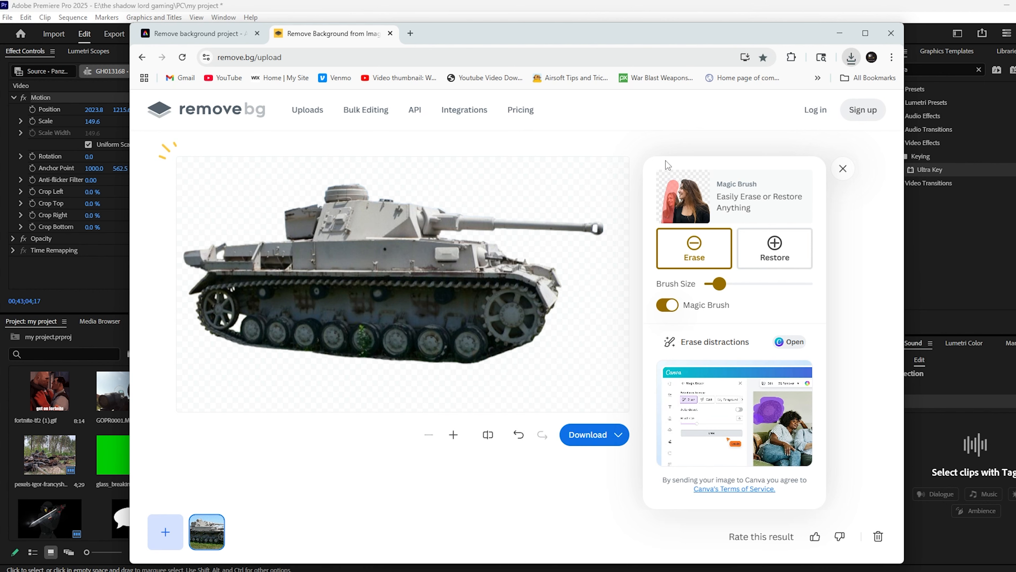
- Restore the erased distant tank beneath the gun barrel with the Magic Brush, then switch back to Erase mode
click(619, 440)
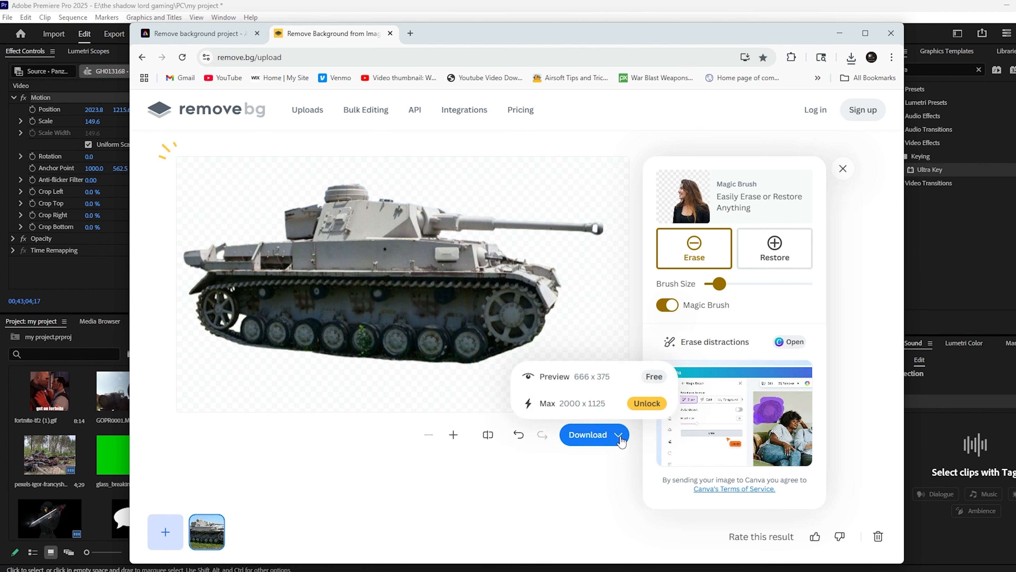
click(780, 248)
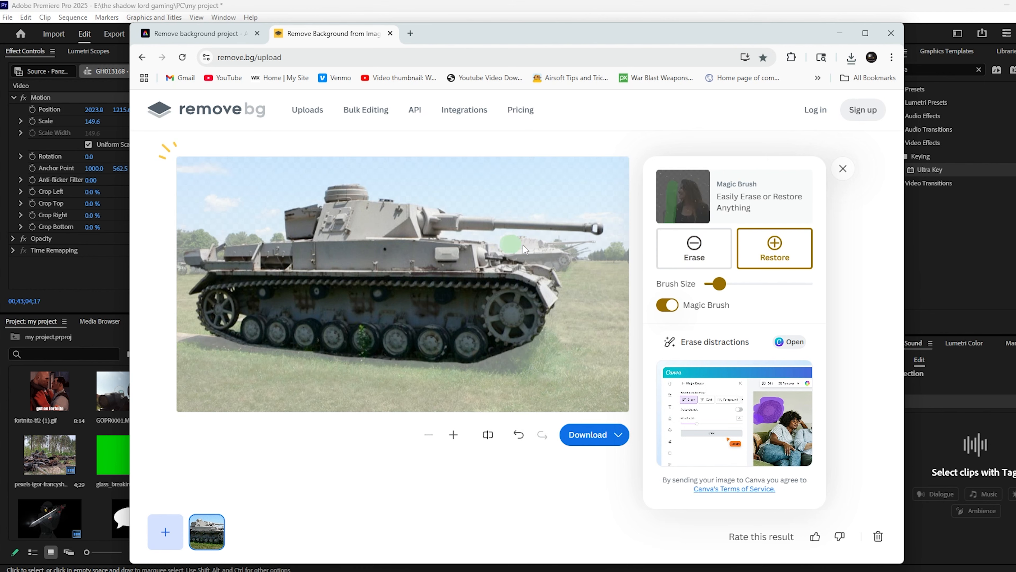
drag(570, 262, 518, 252)
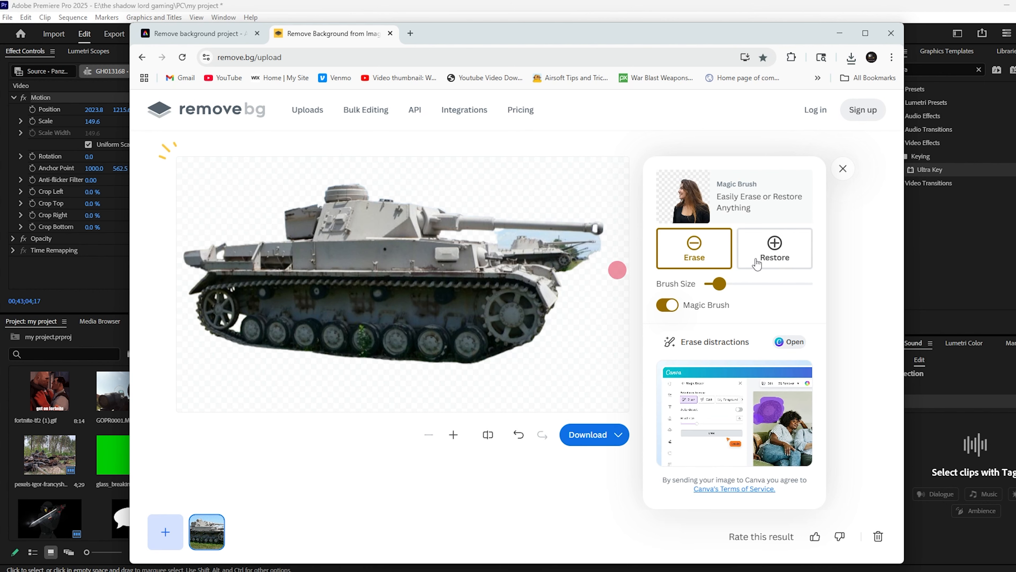
click(775, 244)
drag(575, 267, 586, 255)
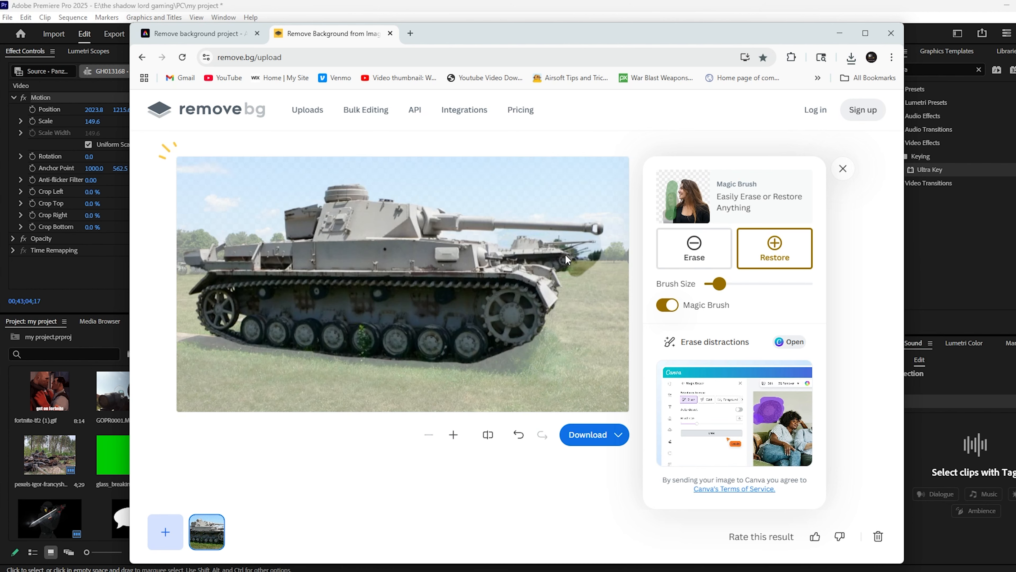
click(695, 248)
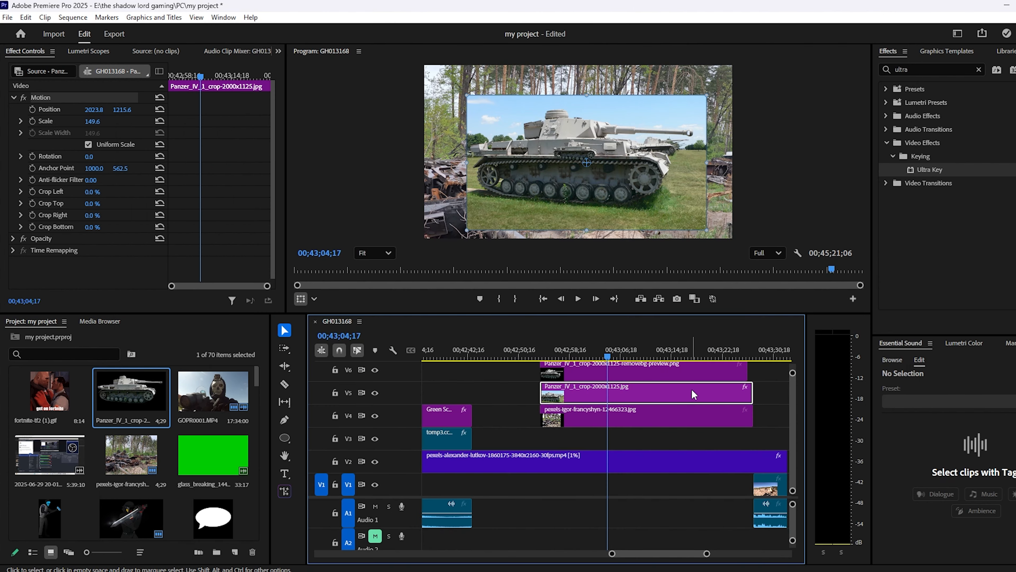
- In Premiere Pro, delete the original Panzer_IV_1_crop-2000x1125.jpg clip from track V5
key(Delete)
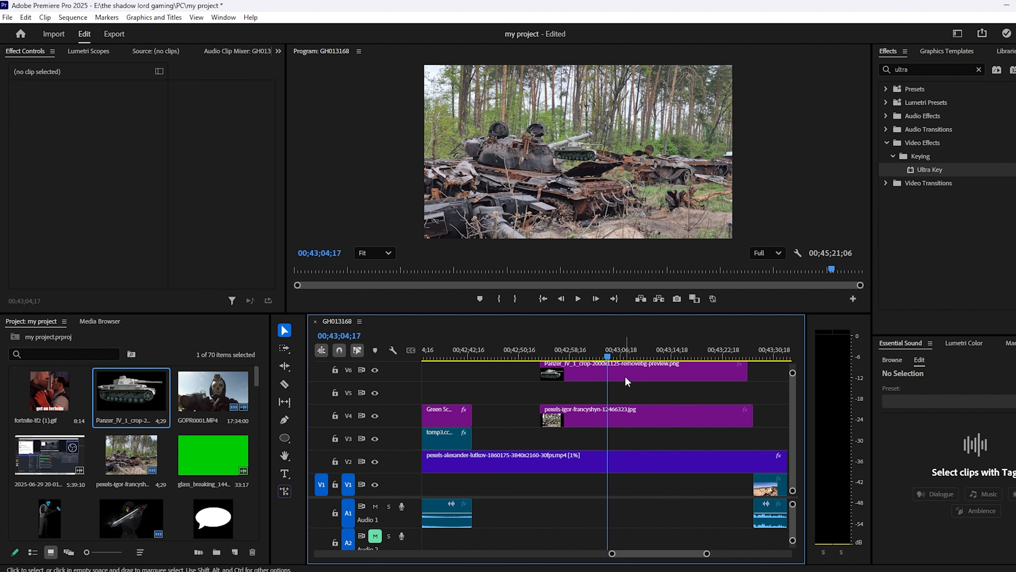
- Place the background-removed tank clip on V6 off-frame left at -1933.9, 2097.3 and enable Position keyframing at the clip's start
click(622, 370)
drag(91, 125, 354, 198)
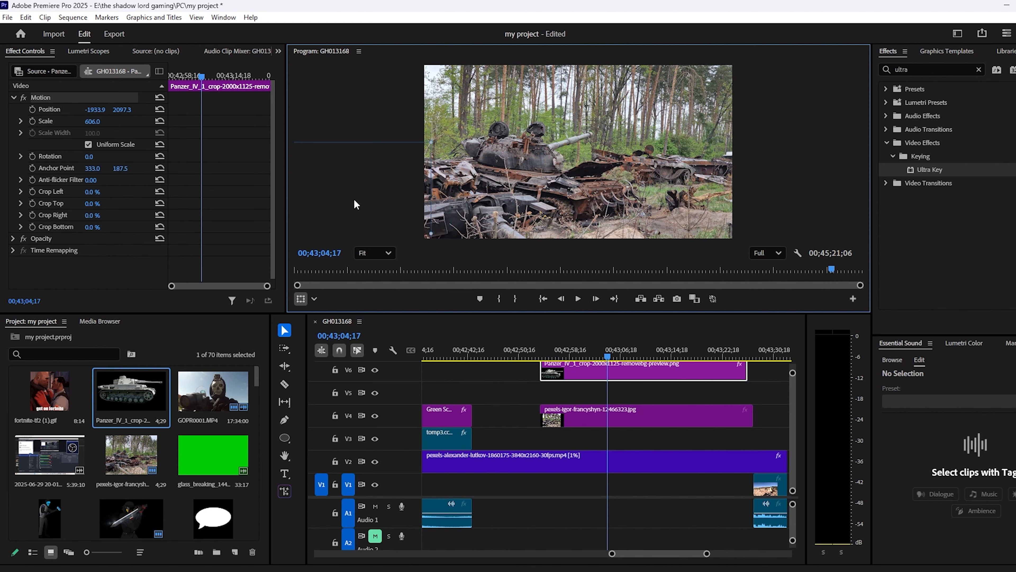
click(540, 349)
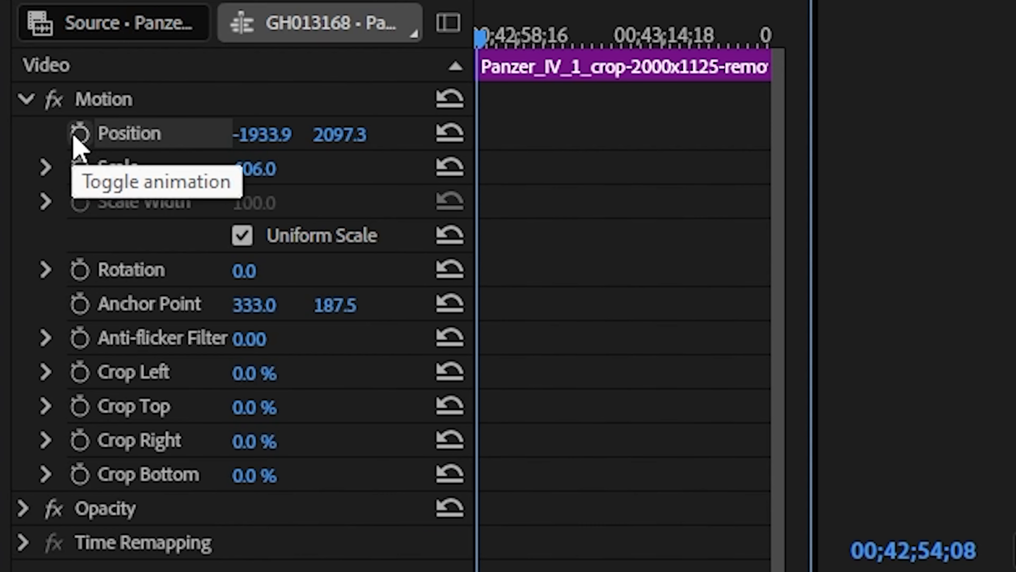
click(74, 136)
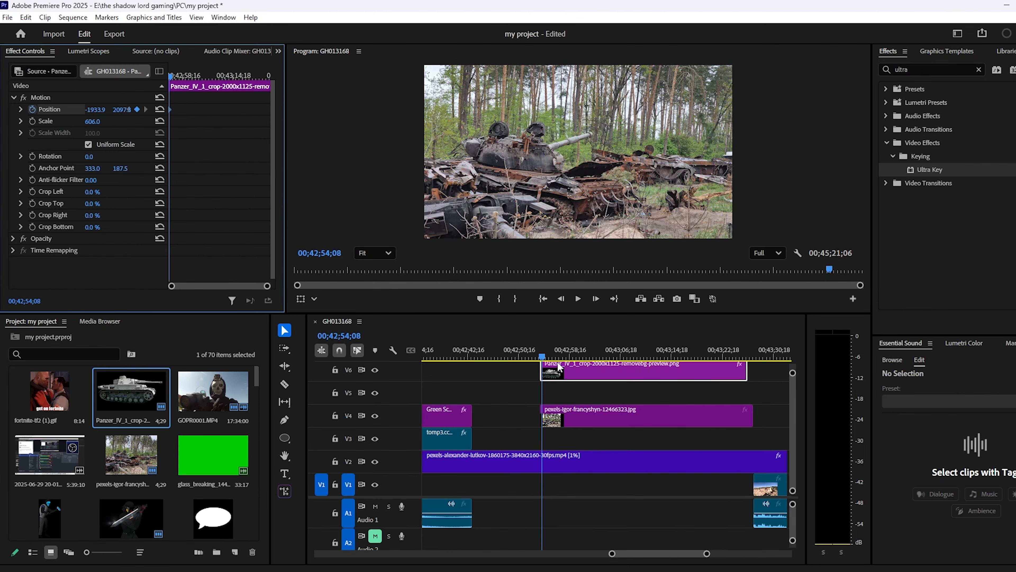
- At 00;43;25;15, keyframe the tank's position beyond the right side of the frame so it crosses the forest scene
click(559, 365)
drag(548, 356, 740, 368)
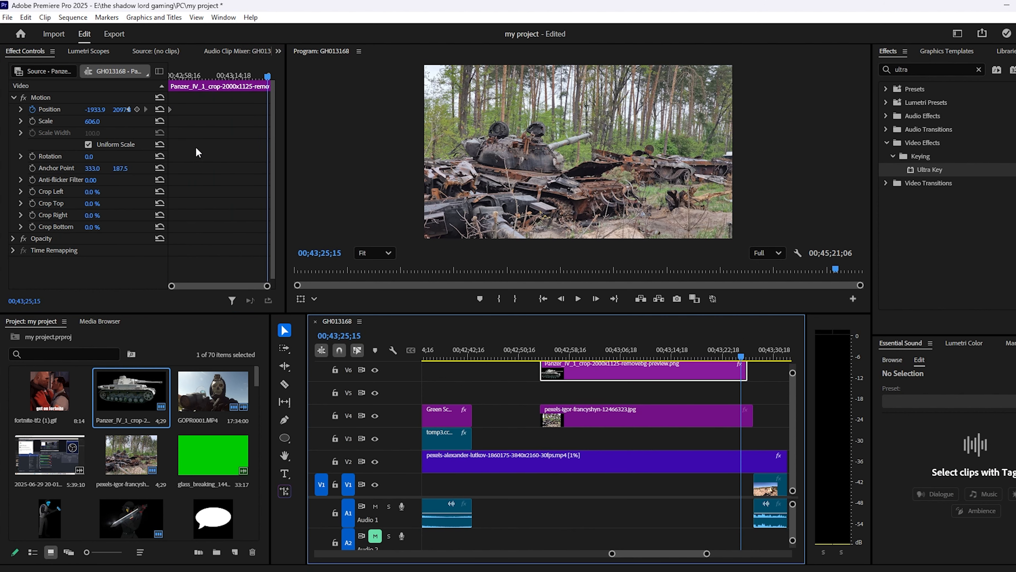
click(65, 110)
drag(430, 172, 848, 202)
- Play and scrub through the tank's movement across the forest from the start of the clip
mouse_move(552, 348)
mouse_down()
mouse_move(530, 344)
mouse_move(543, 348)
mouse_up()
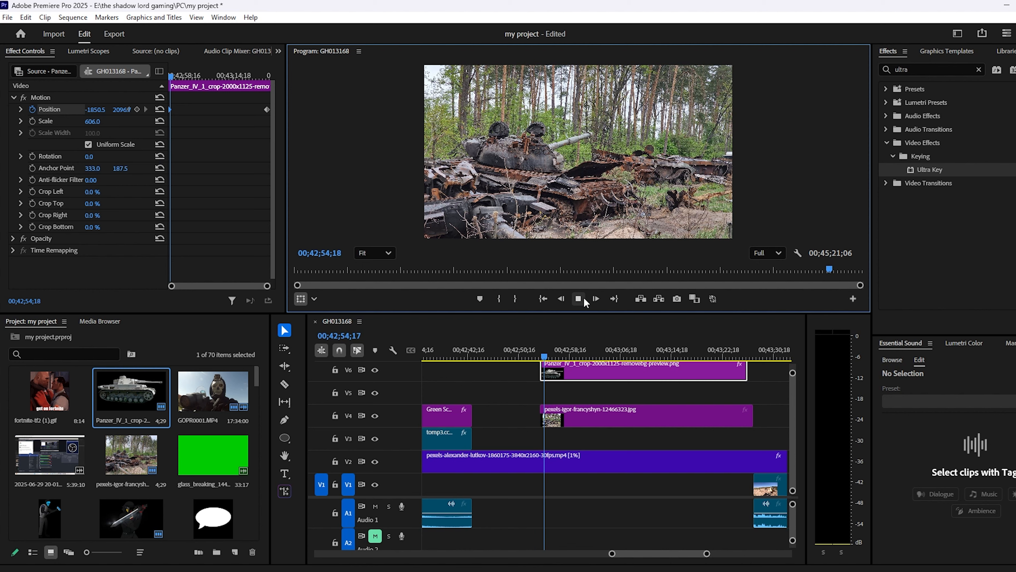
click(579, 300)
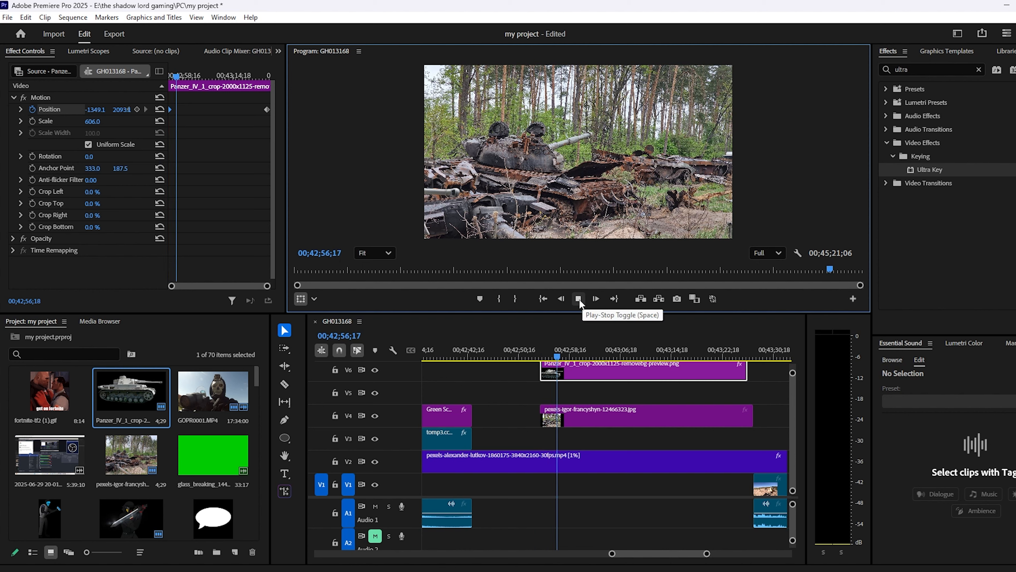
drag(571, 355, 745, 371)
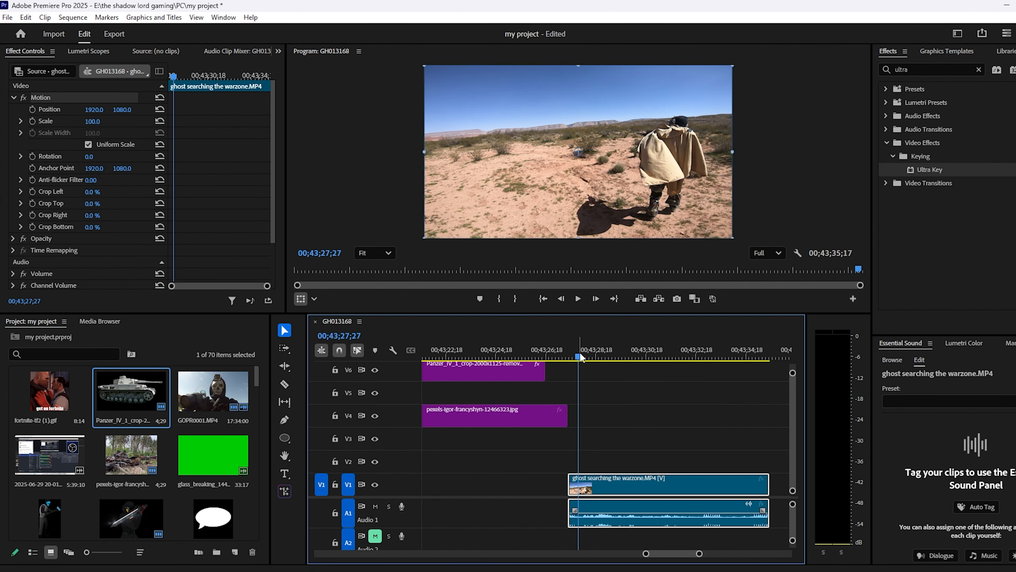
- Scale ghost searching the warzone.MP4 to 187 and reposition it at 303.2, 1017.3
mouse_move(580, 352)
mouse_down()
mouse_move(609, 356)
mouse_move(578, 364)
mouse_move(595, 366)
mouse_move(715, 356)
mouse_move(572, 358)
mouse_up()
click(640, 438)
key(space)
drag(572, 358, 570, 358)
drag(92, 122, 140, 121)
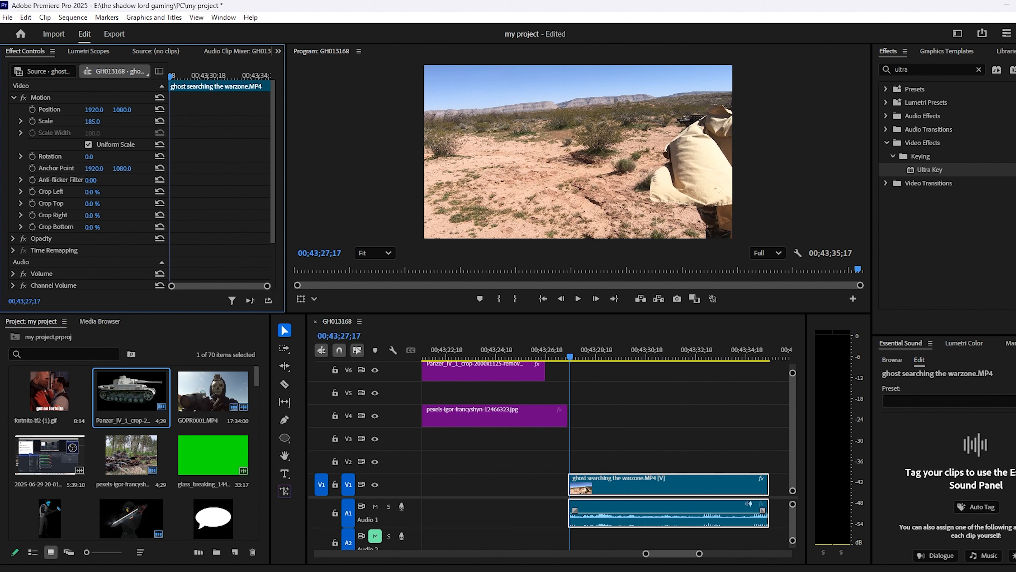
click(79, 110)
drag(638, 175, 507, 175)
click(644, 356)
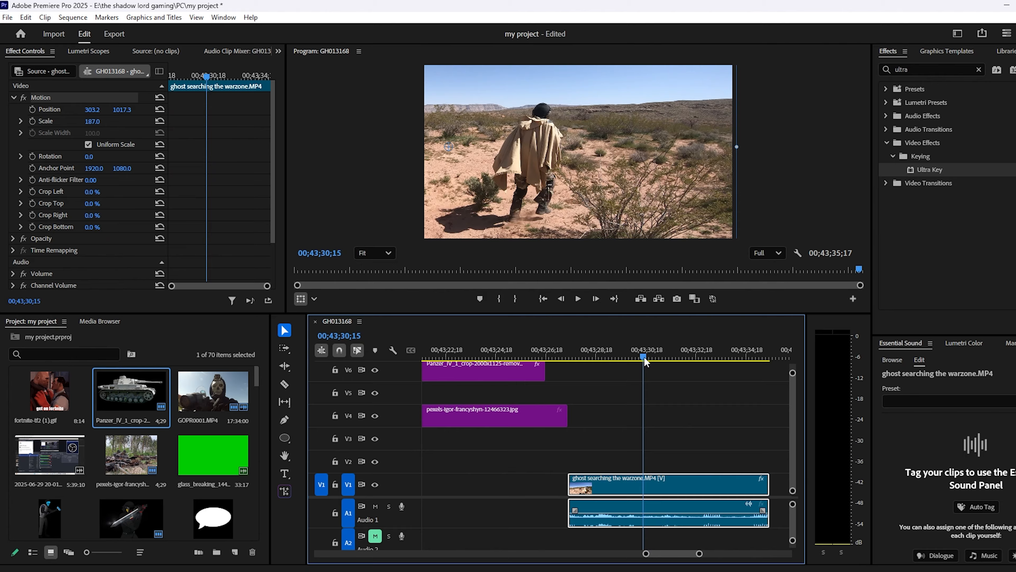
- Enable Position keyframing at the ghost clip's start and keyframe its horizontal position at 965.2 at 00;43;29;14
drag(646, 360, 569, 371)
click(32, 110)
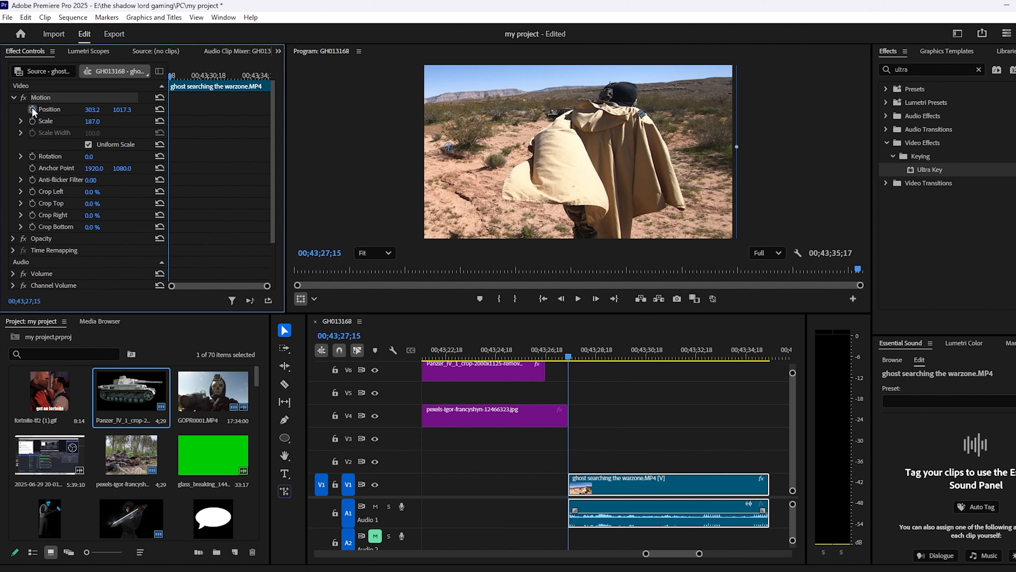
drag(571, 358, 621, 360)
click(653, 410)
click(605, 487)
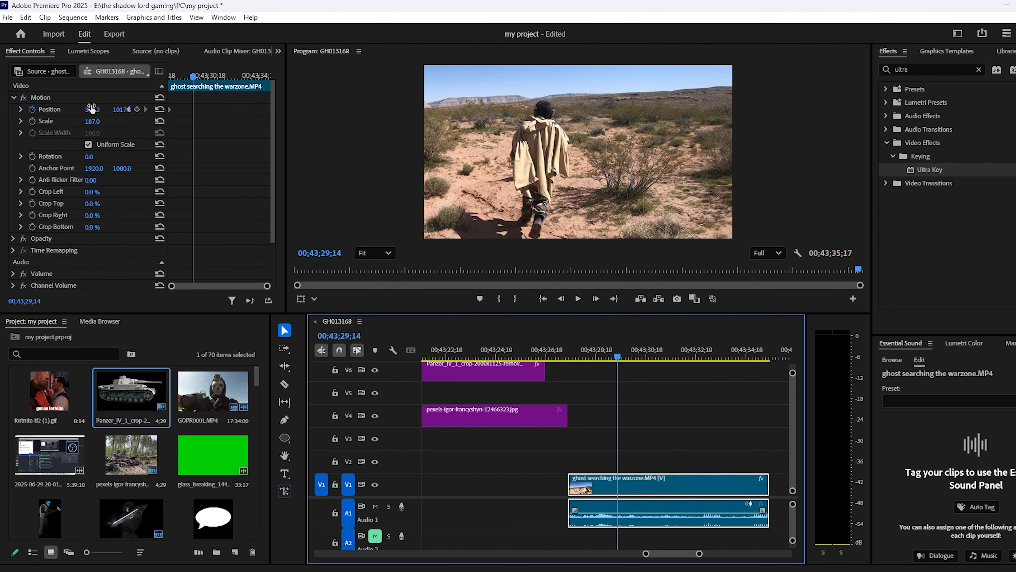
click(62, 109)
drag(572, 210, 626, 207)
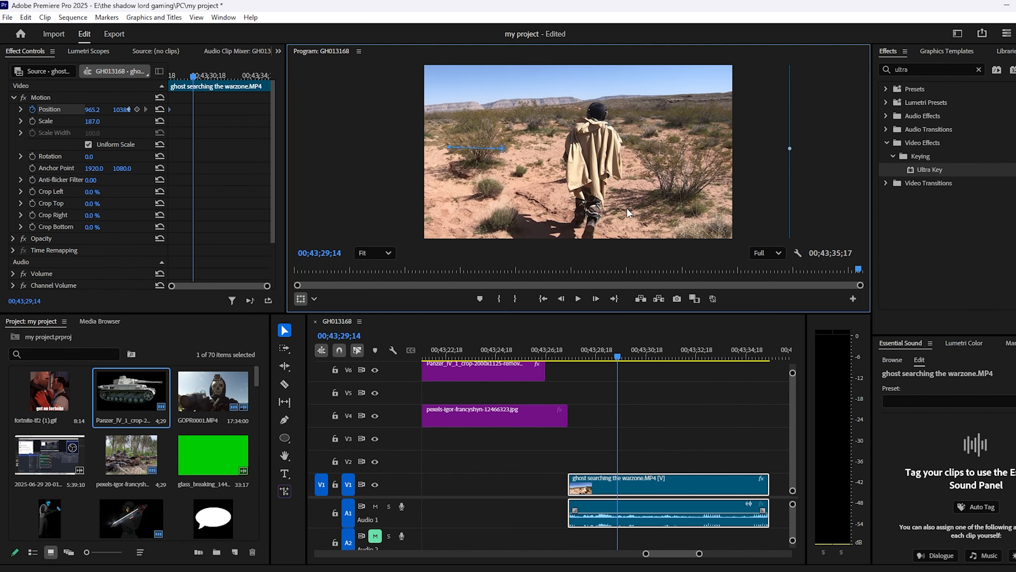
- Keyframe the ghost clip's horizontal position at 568.0 at 00;43;31;09 and at 756.2 near the clip's end to follow the walking figure
click(597, 357)
mouse_move(595, 358)
mouse_down()
mouse_move(570, 357)
mouse_move(582, 357)
mouse_up()
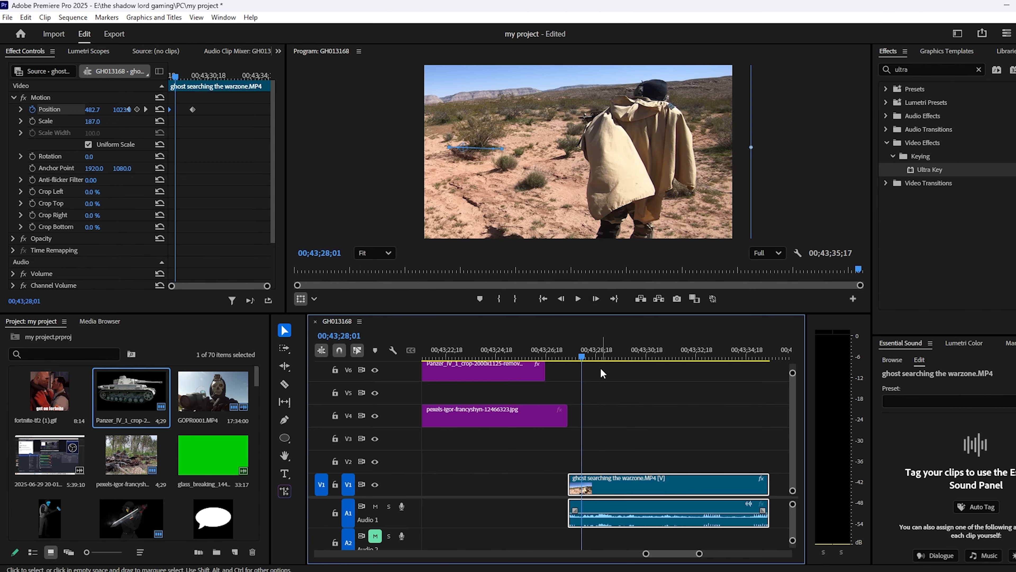
drag(584, 357, 663, 365)
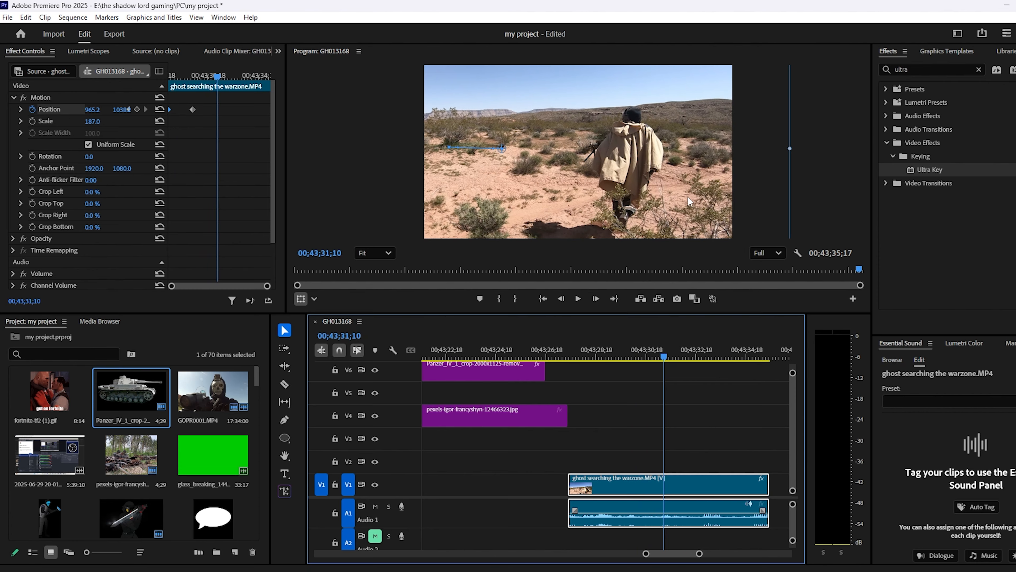
drag(688, 196, 657, 195)
click(668, 349)
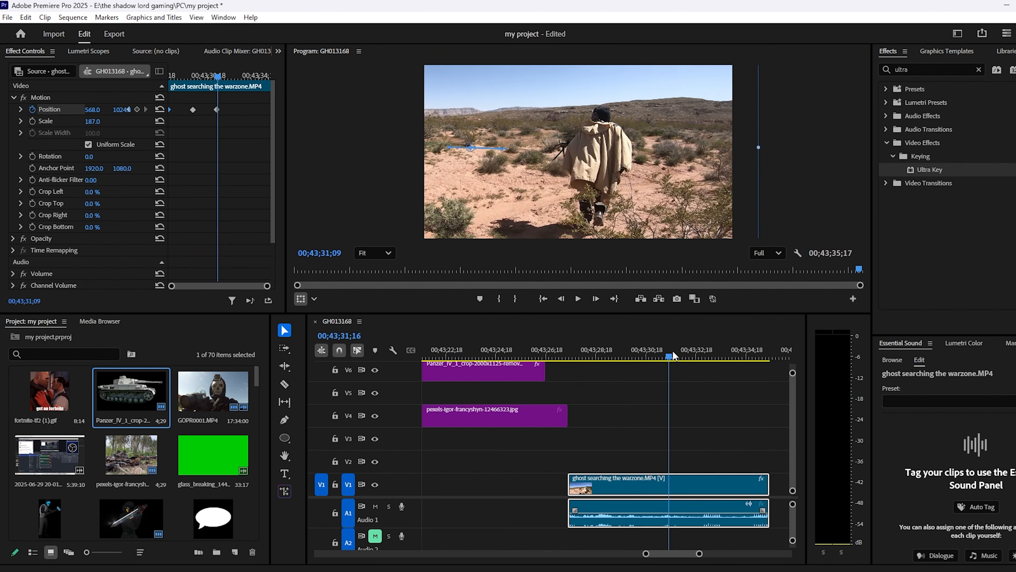
drag(673, 350, 752, 361)
drag(669, 168, 685, 180)
- Add ghost clip position keyframes at 00;43;28;12 with horizontal value 257.7 and at 00;43;28;06 with 271.2
drag(758, 353, 592, 369)
drag(678, 204, 660, 204)
drag(717, 160, 668, 165)
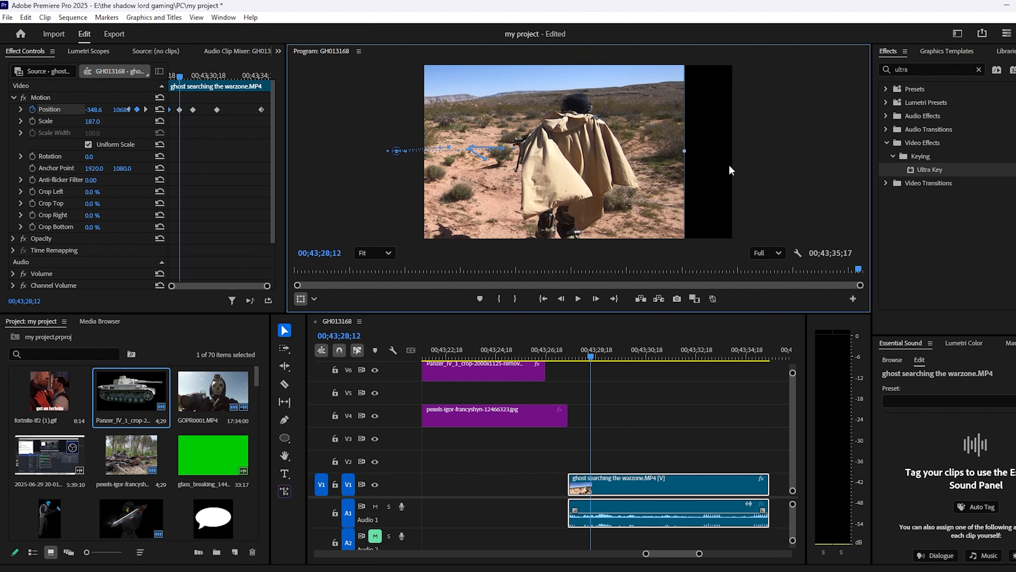
drag(625, 194, 674, 189)
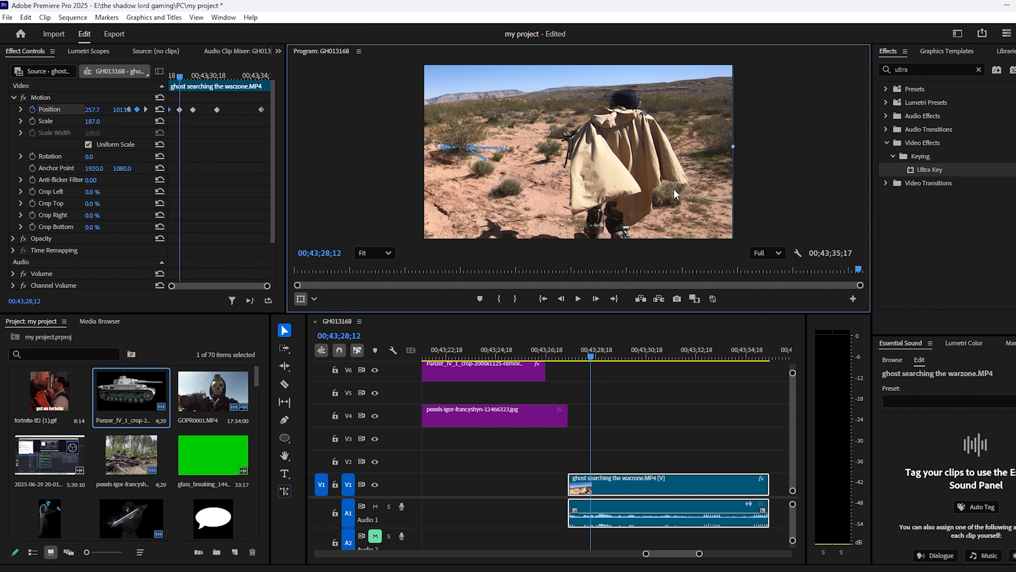
drag(593, 349, 585, 351)
drag(681, 195, 701, 181)
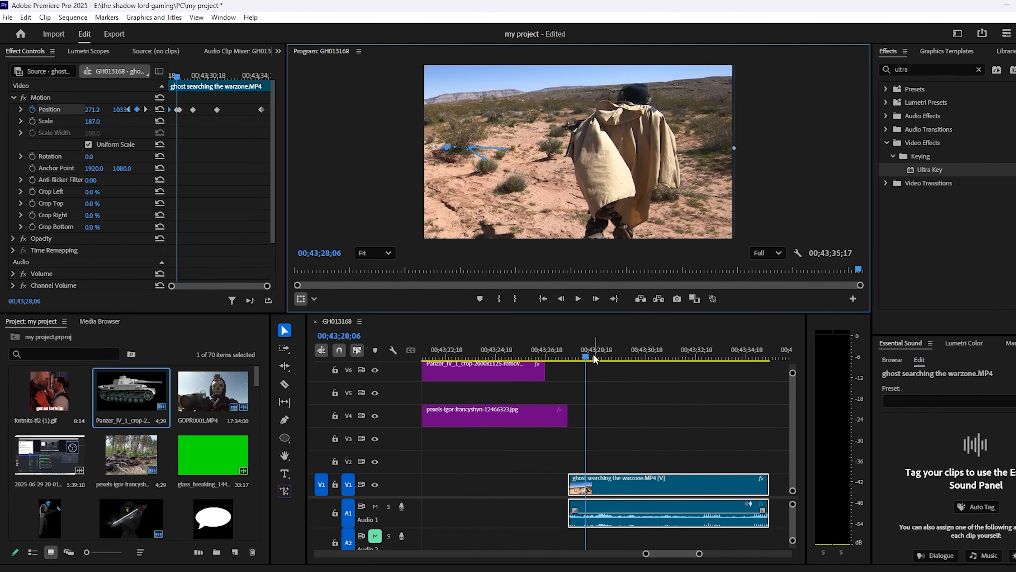
- Play, step and scrub through the ghost clip to check how the position animation follows the walking figure
drag(594, 355, 590, 385)
key(space)
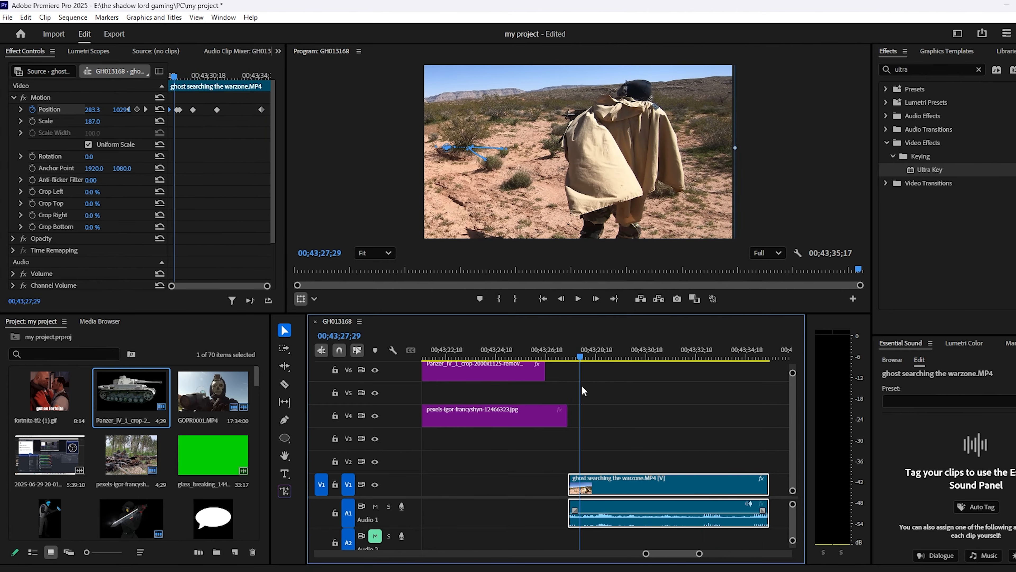
key(Left)
key(Left)
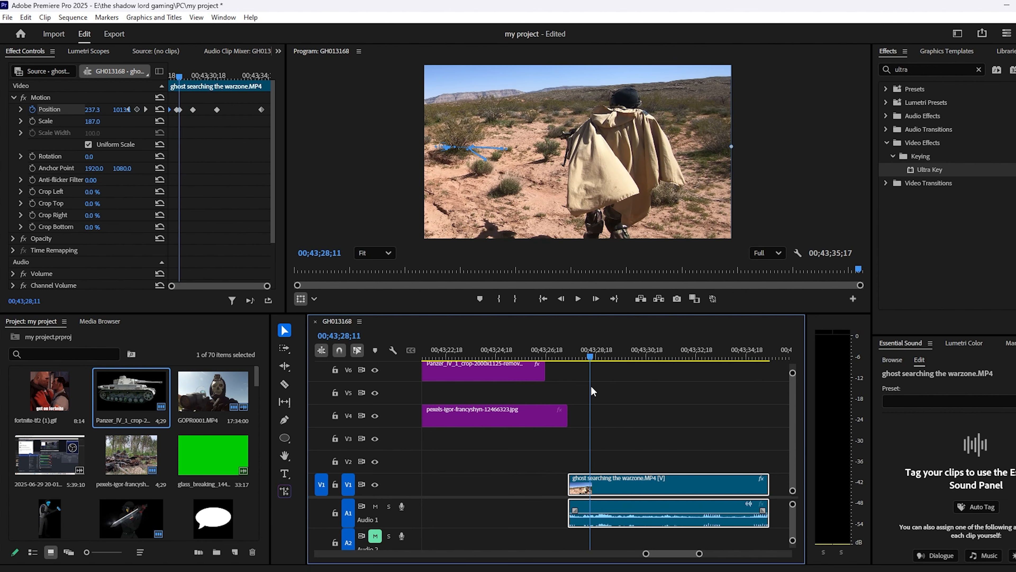
key(Right)
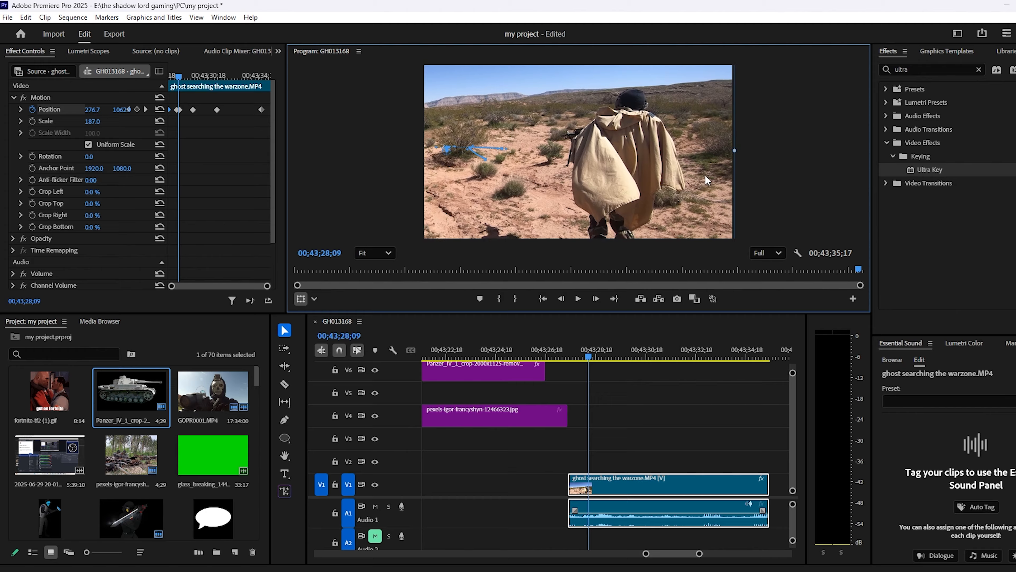
drag(589, 358, 765, 361)
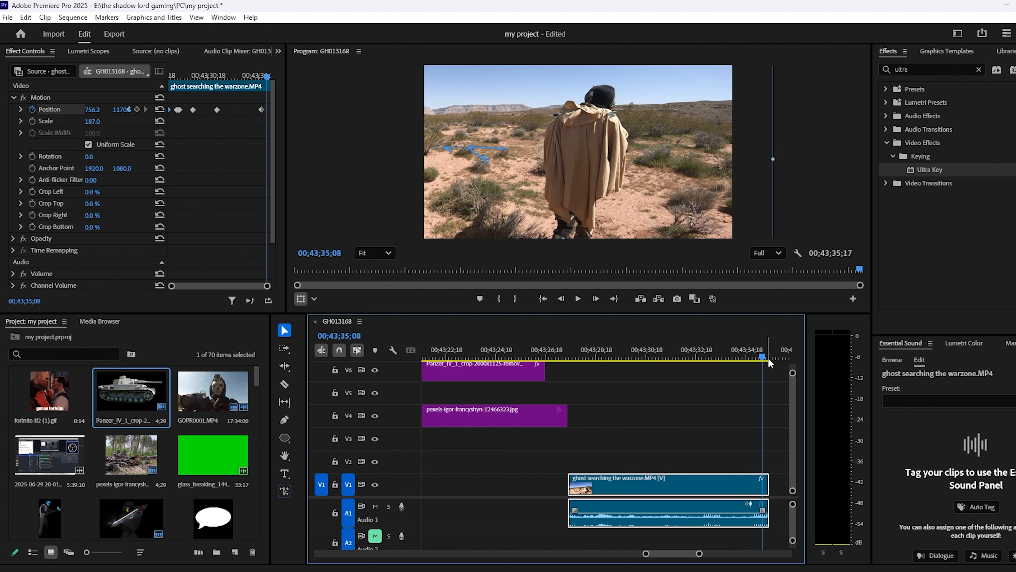
- Add the Black Mass MP3 from the project media to track A1, after the ghost clip
key(minus)
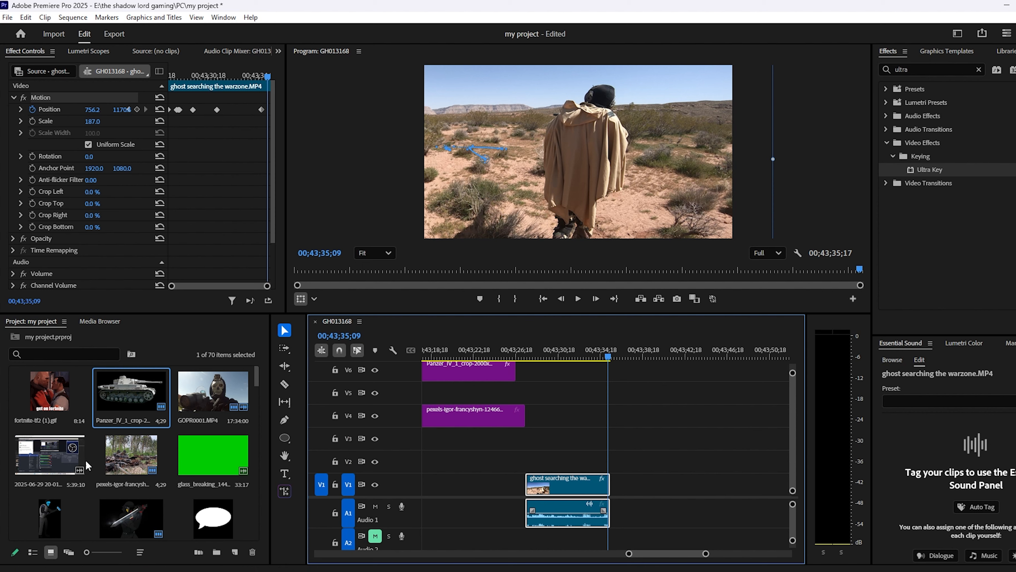
scroll(96, 418, down, 5)
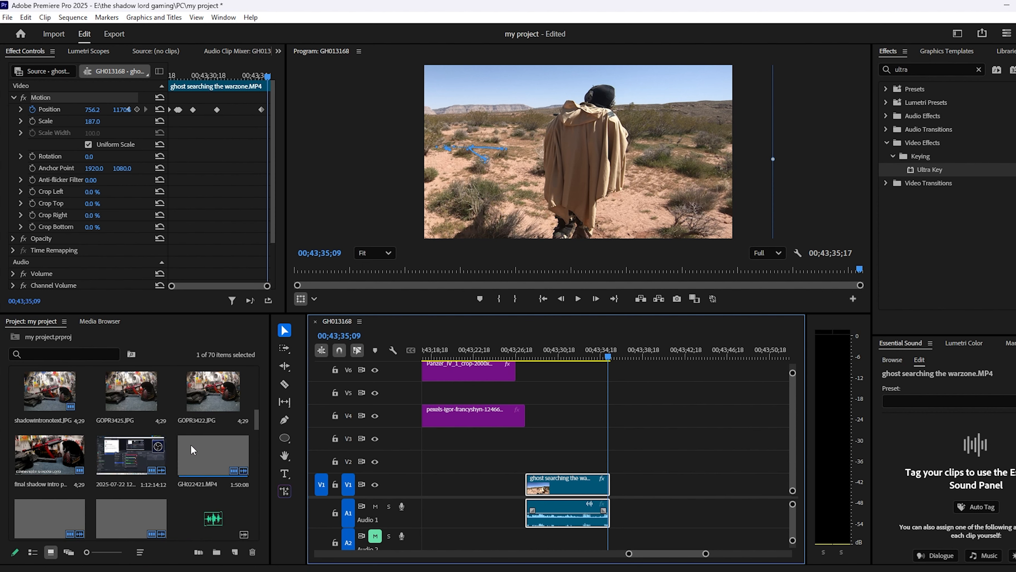
scroll(215, 441, down, 3)
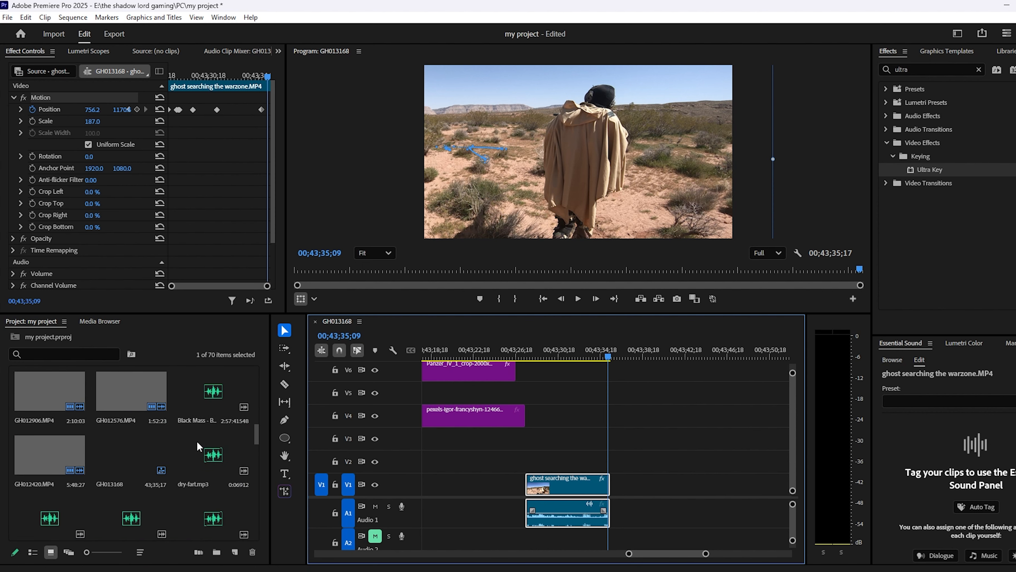
click(213, 402)
drag(246, 401, 709, 519)
click(663, 356)
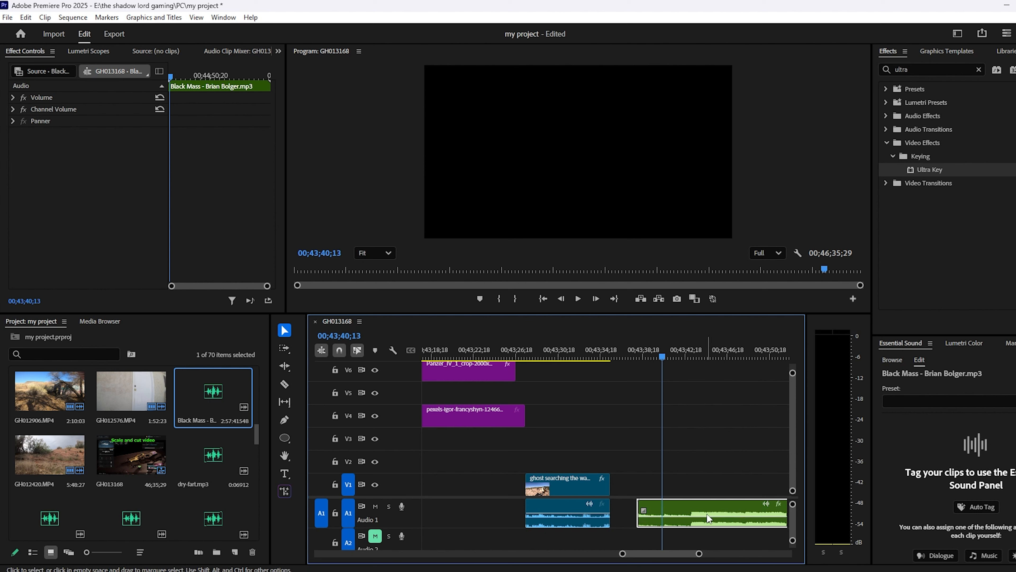
drag(695, 553, 680, 554)
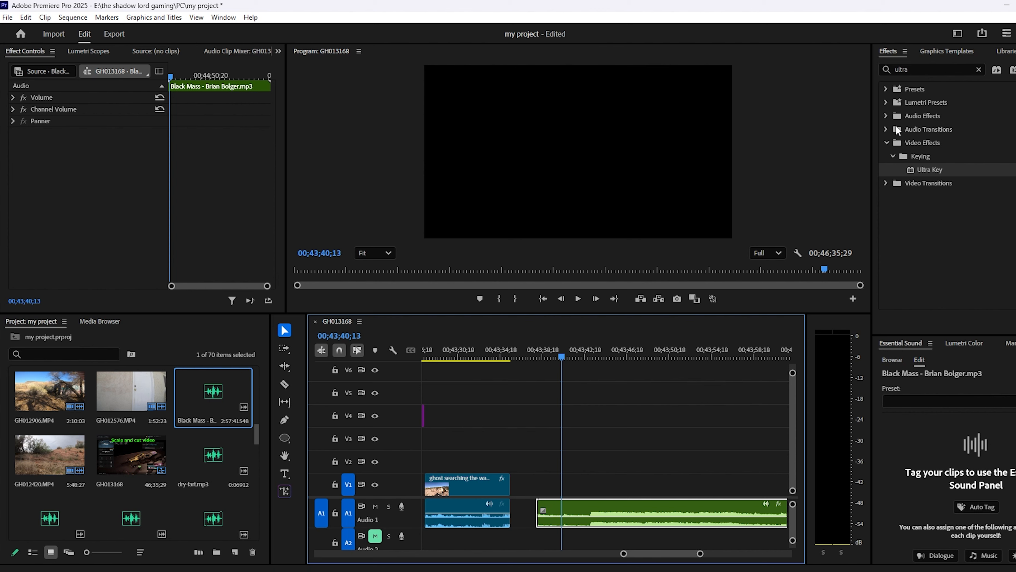
- Clear the effects search and apply the Exponential Fade crossfade to the start of the Black Mass music clip
double_click(895, 129)
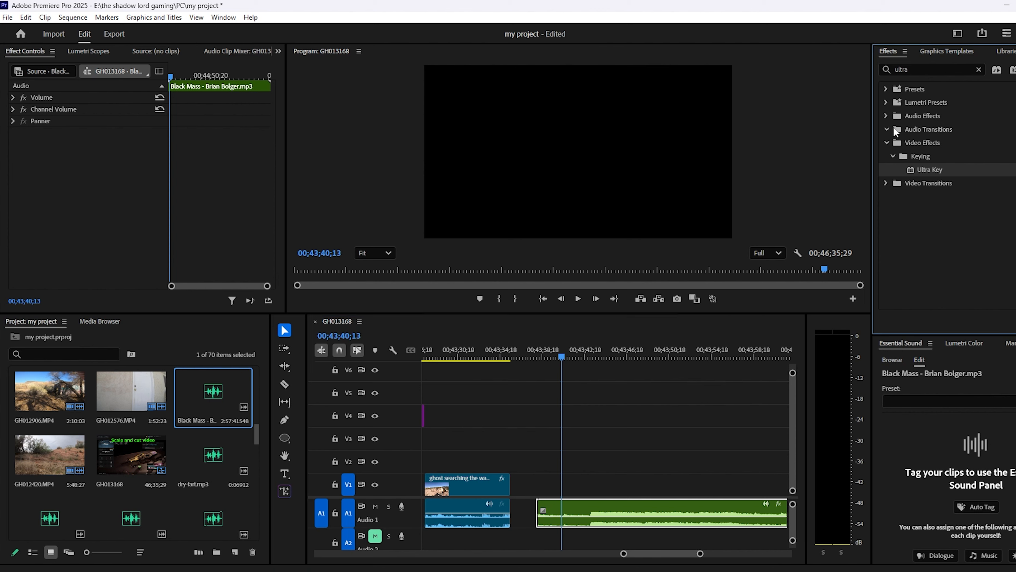
click(980, 68)
double_click(903, 142)
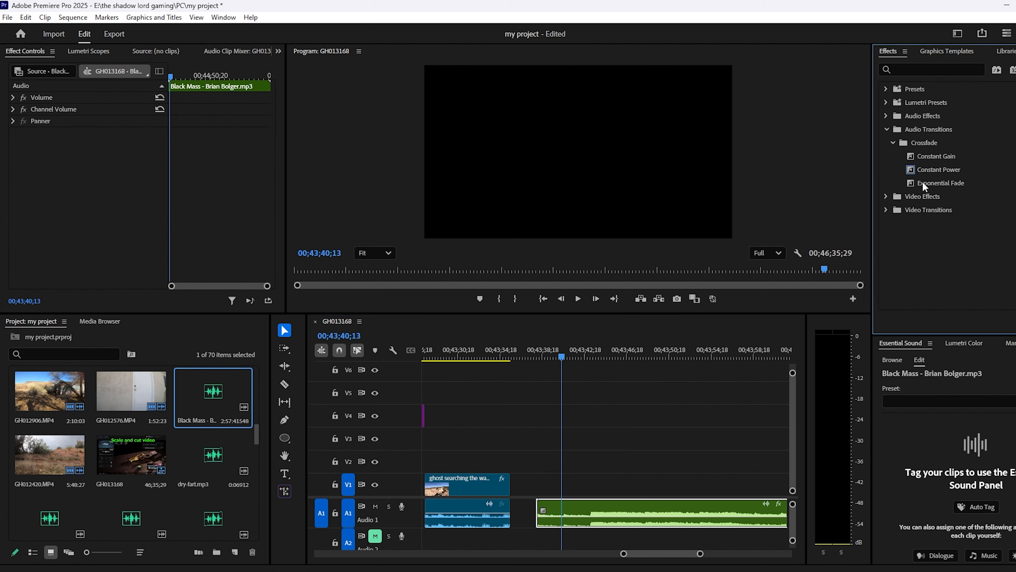
drag(541, 516, 543, 518)
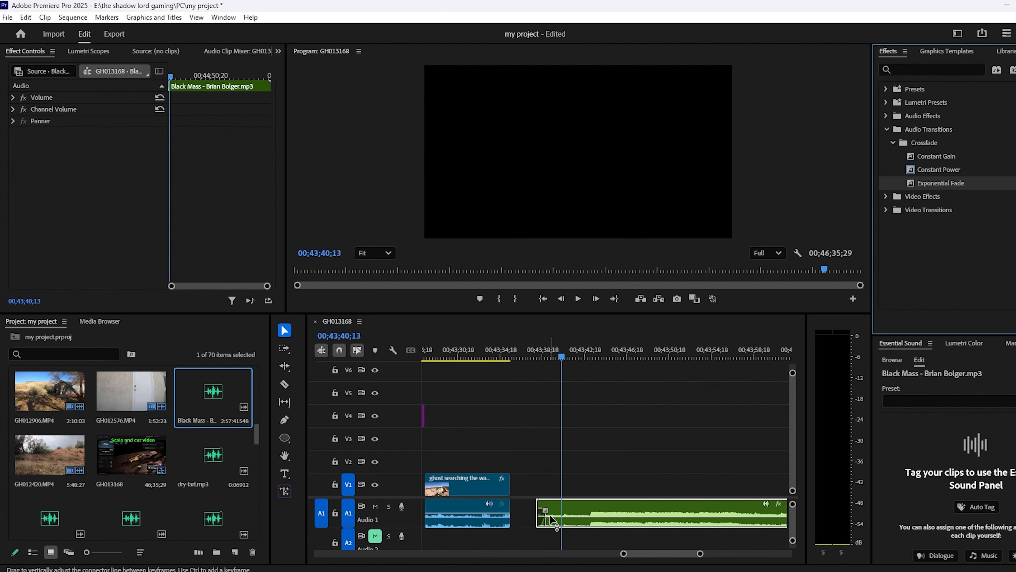
click(546, 526)
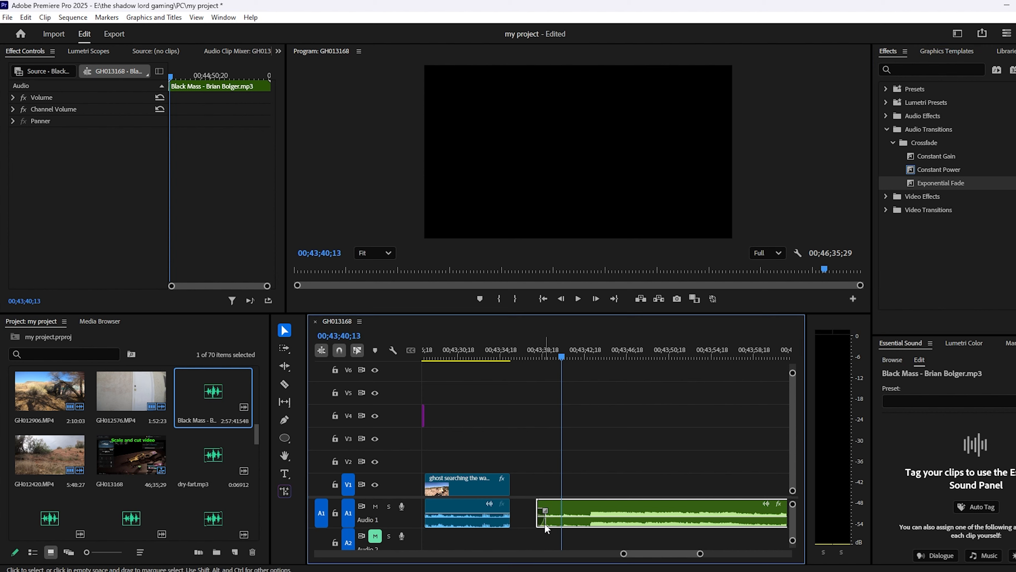
- Enlarge the audio track, extend the fade-in to where the music's louder section begins, and play it back
drag(701, 554, 686, 561)
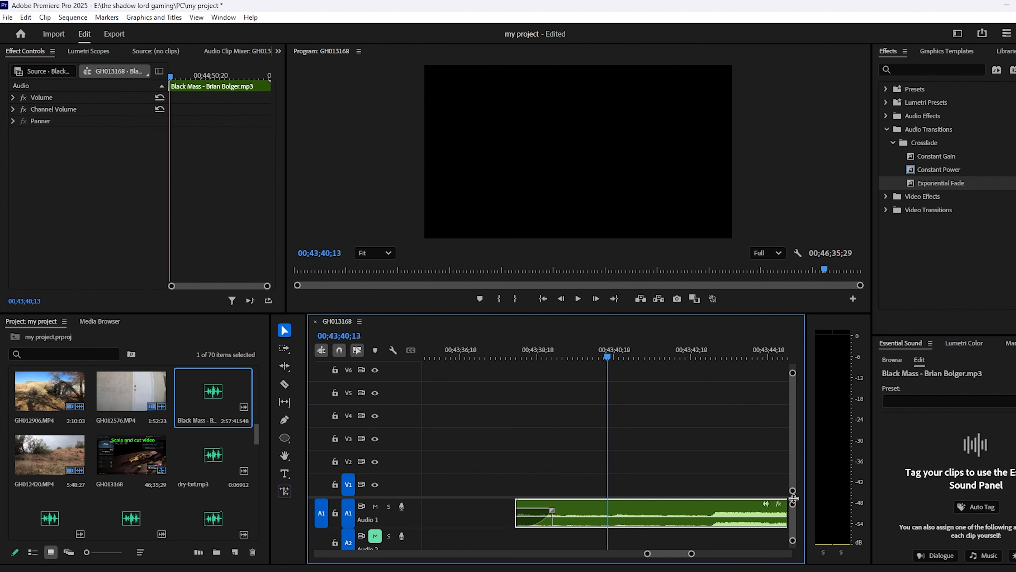
drag(794, 498, 794, 447)
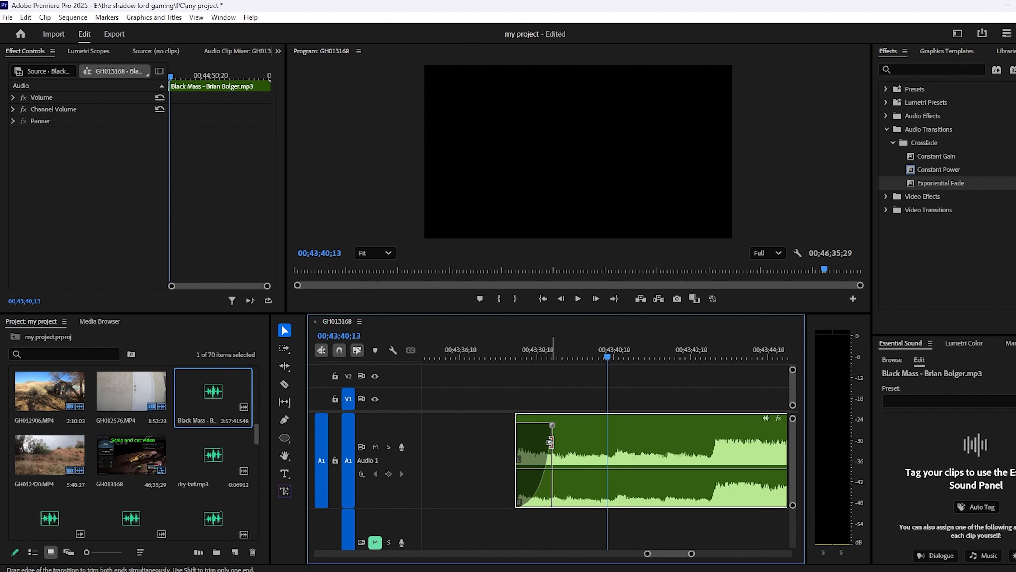
drag(548, 446, 714, 446)
click(524, 354)
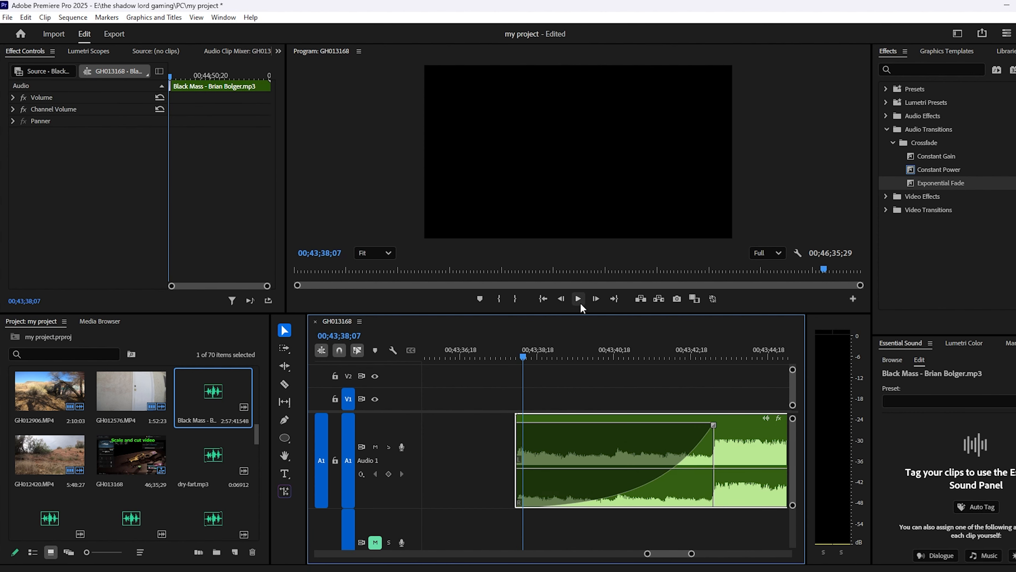
click(580, 301)
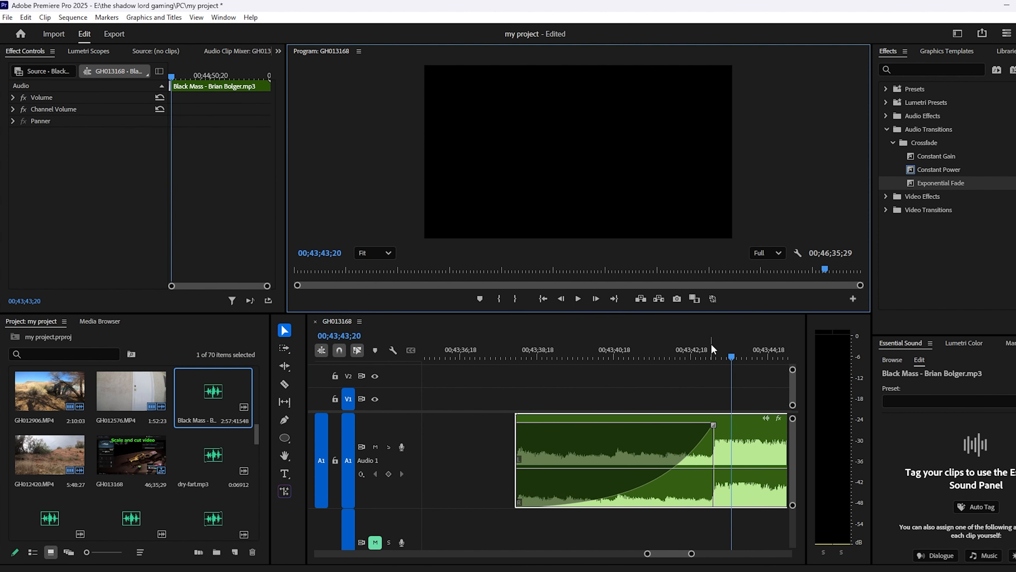
- Scrub through the music's fade-in to review it, and move the playhead past it to 00;43;50;19
click(582, 300)
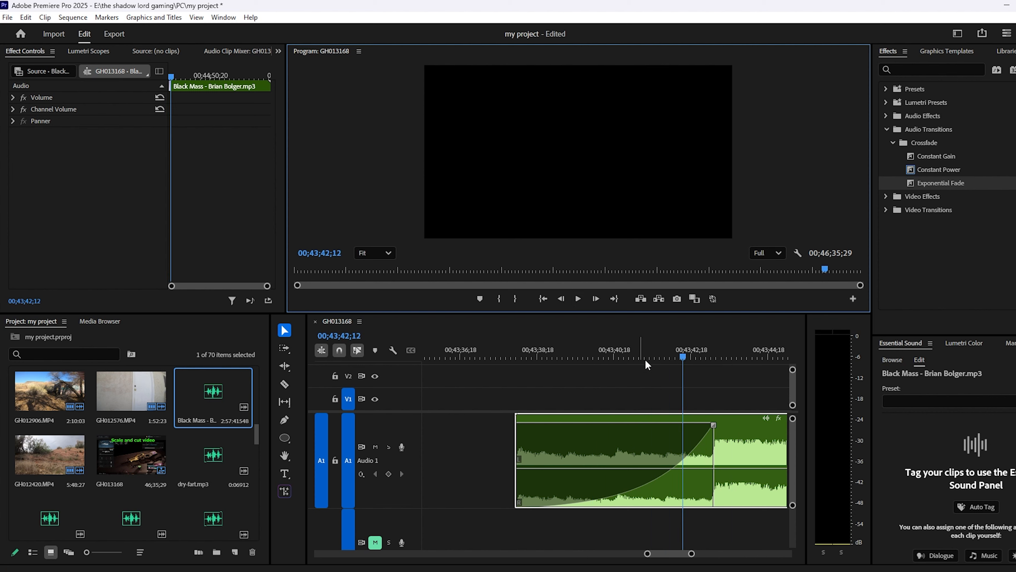
drag(646, 359, 579, 356)
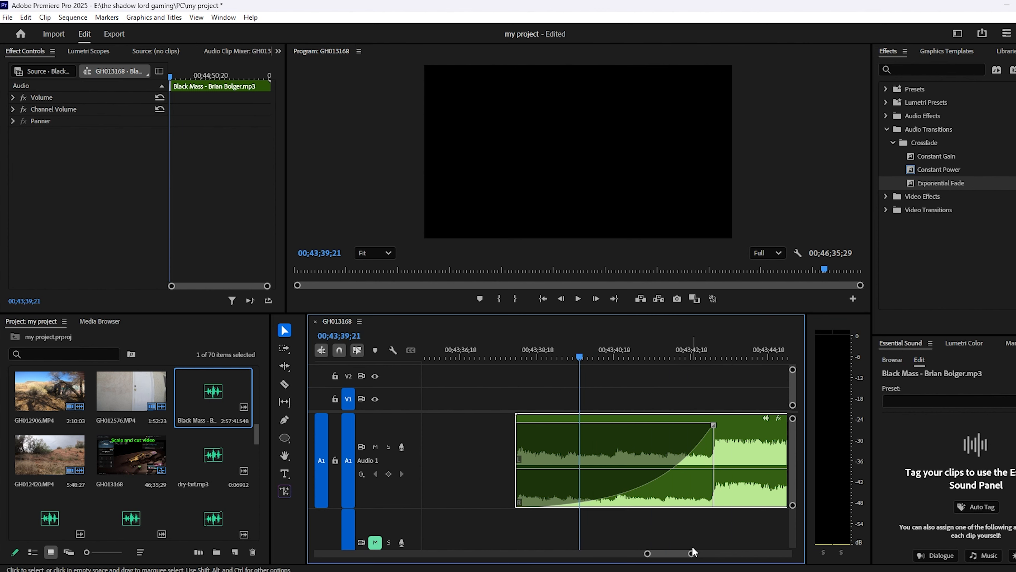
drag(692, 553, 703, 553)
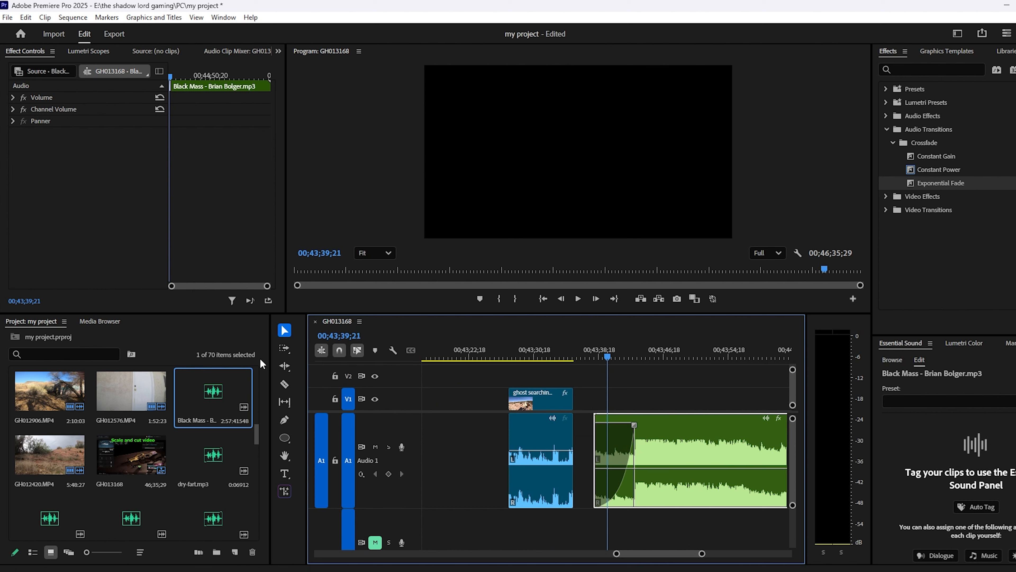
click(212, 316)
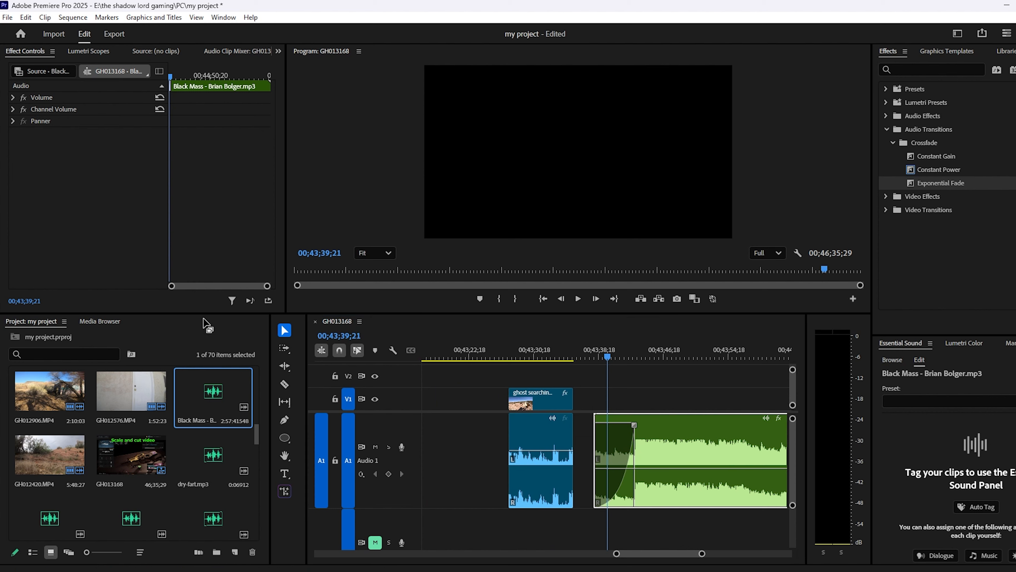
mouse_move(258, 332)
mouse_down()
mouse_move(354, 342)
mouse_move(275, 352)
mouse_move(227, 320)
mouse_move(244, 332)
mouse_up()
drag(618, 355, 696, 355)
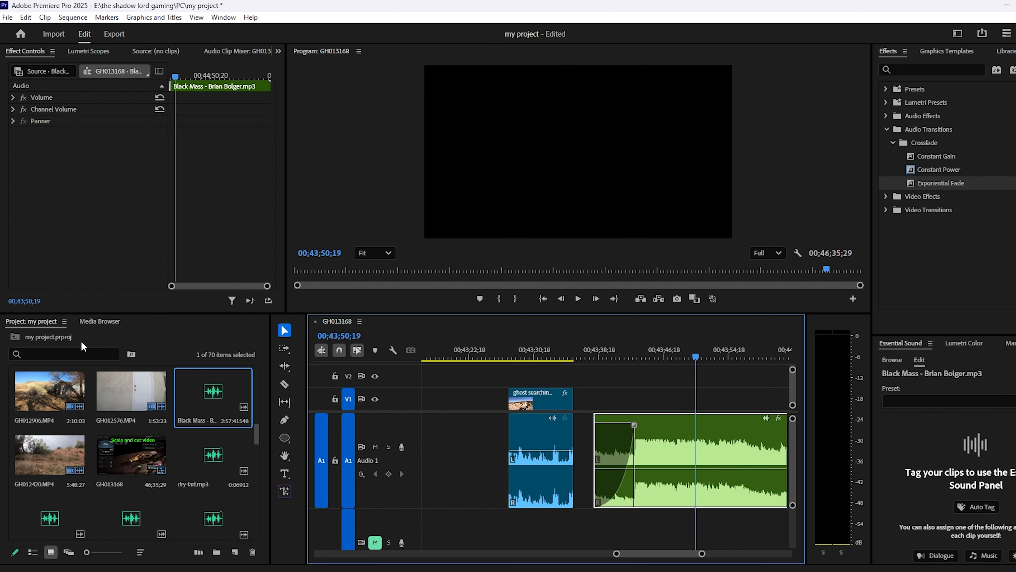
- Dock the Project panel between the timeline and the audio meters, and move it back to the other side of the Tools panel
drag(170, 326, 463, 412)
drag(774, 426, 794, 420)
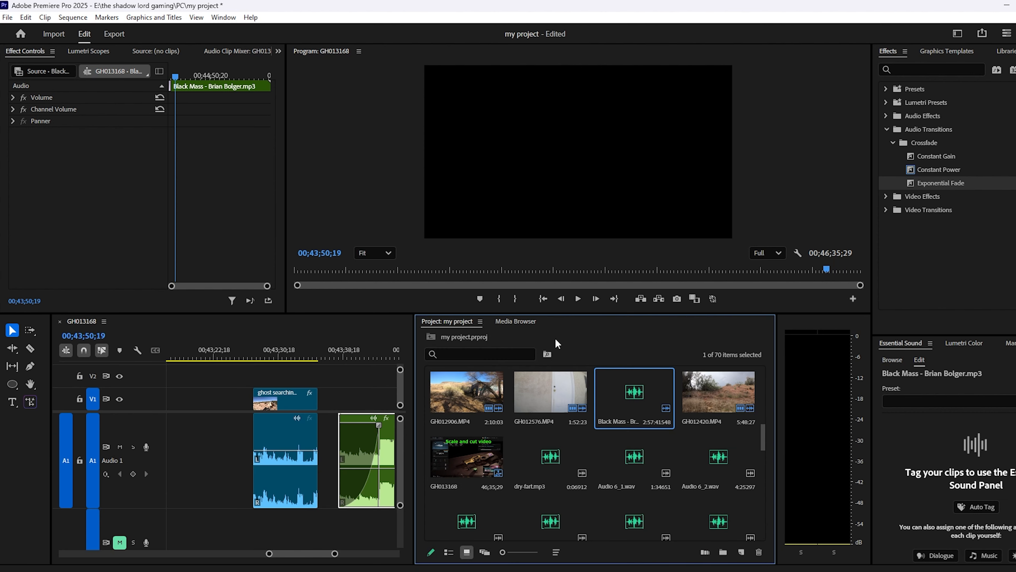
drag(623, 330, 18, 377)
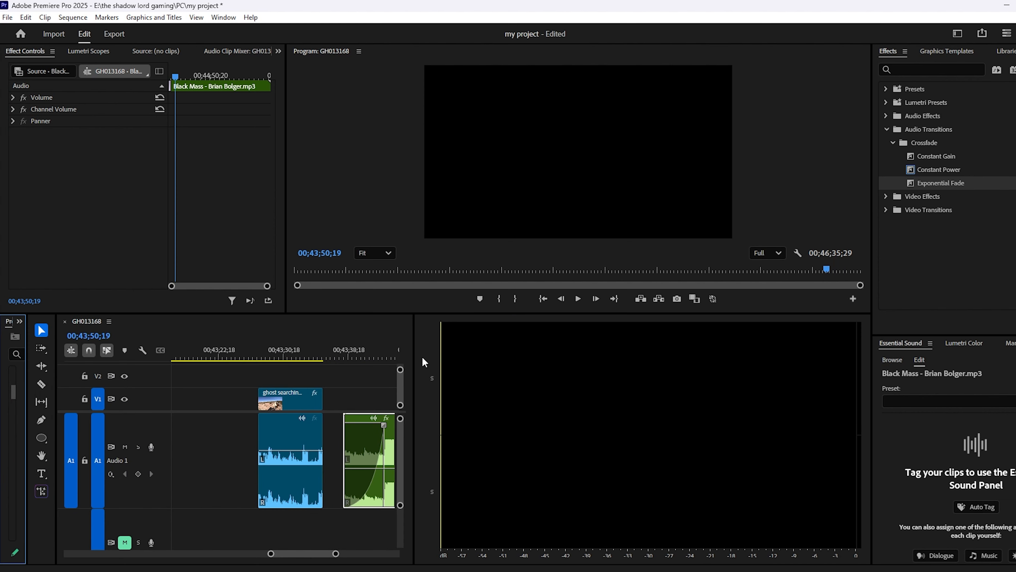
- Resize the workspace by adjusting the widths of the timeline, Tools and Project panels and making the lower row of panels taller
drag(417, 352, 668, 353)
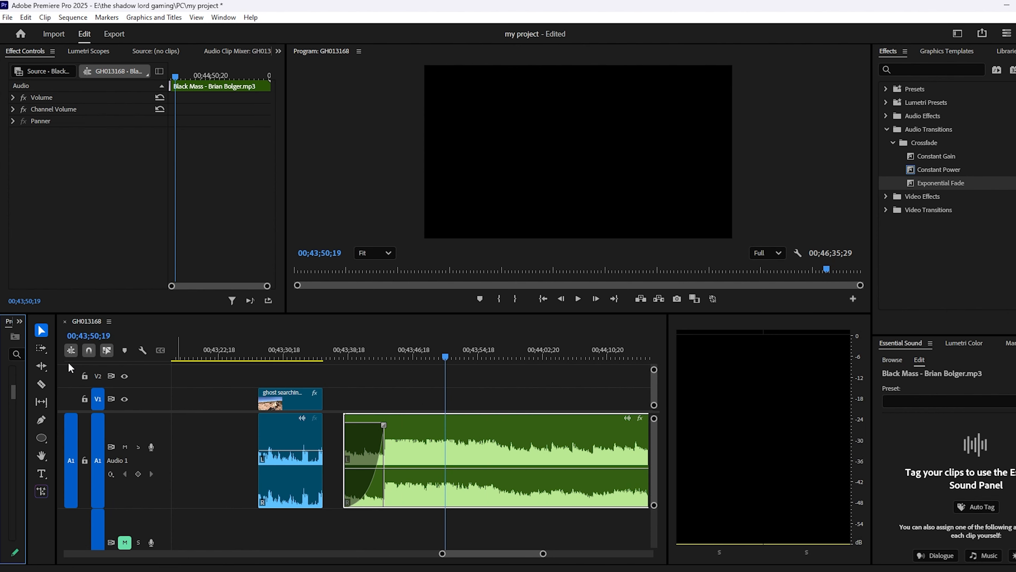
drag(59, 363, 350, 376)
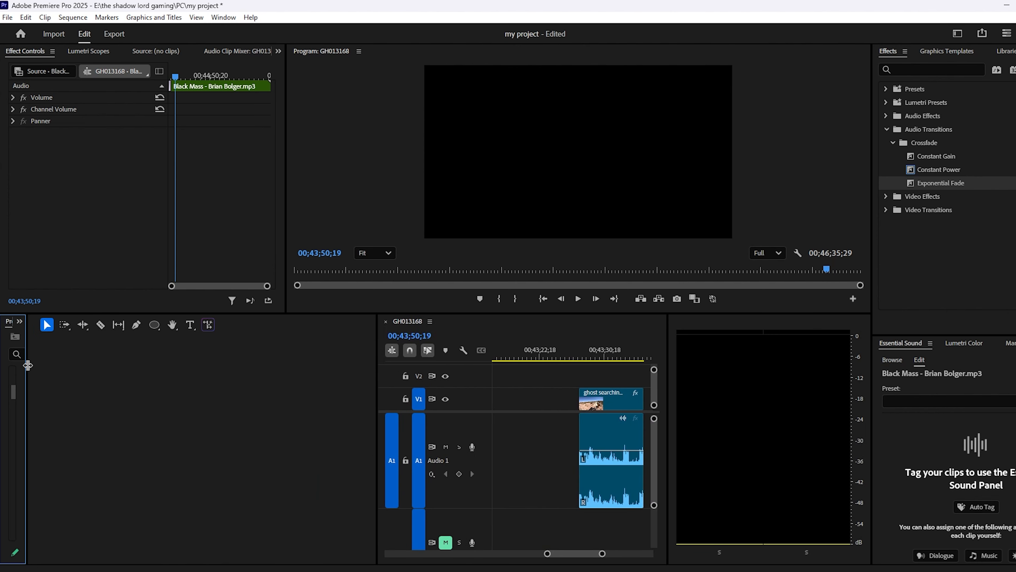
drag(27, 365, 262, 348)
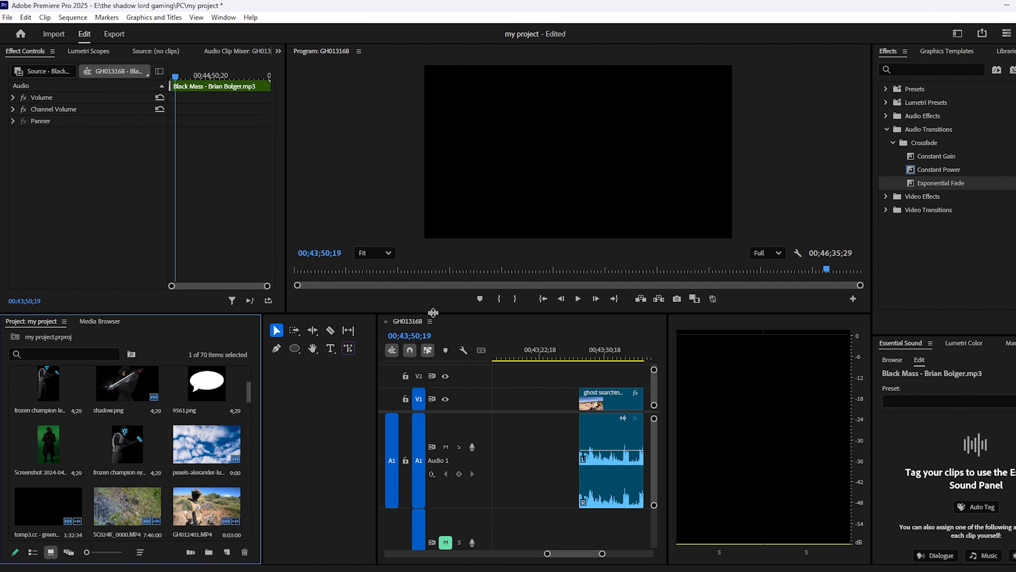
drag(433, 312, 471, 277)
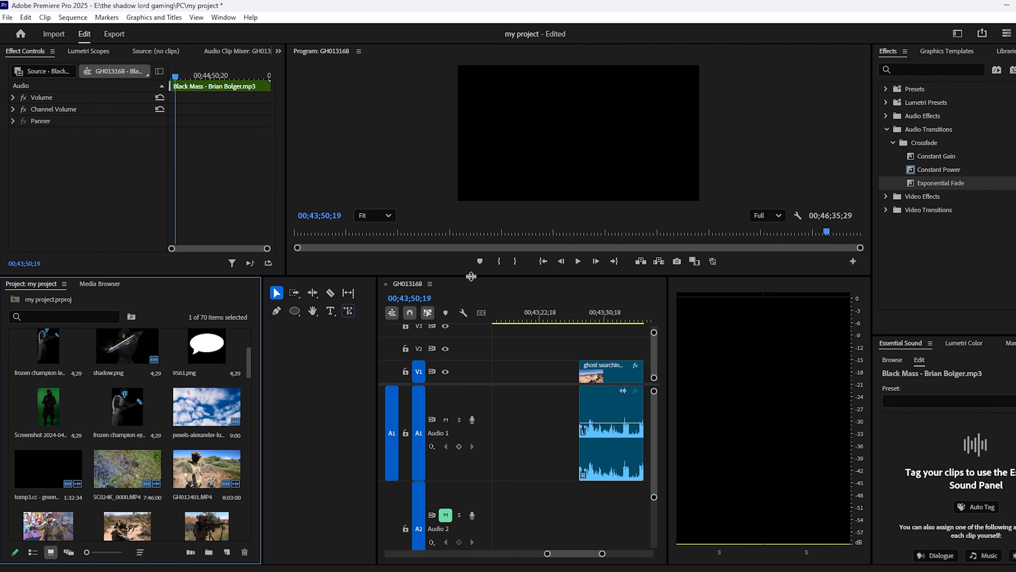